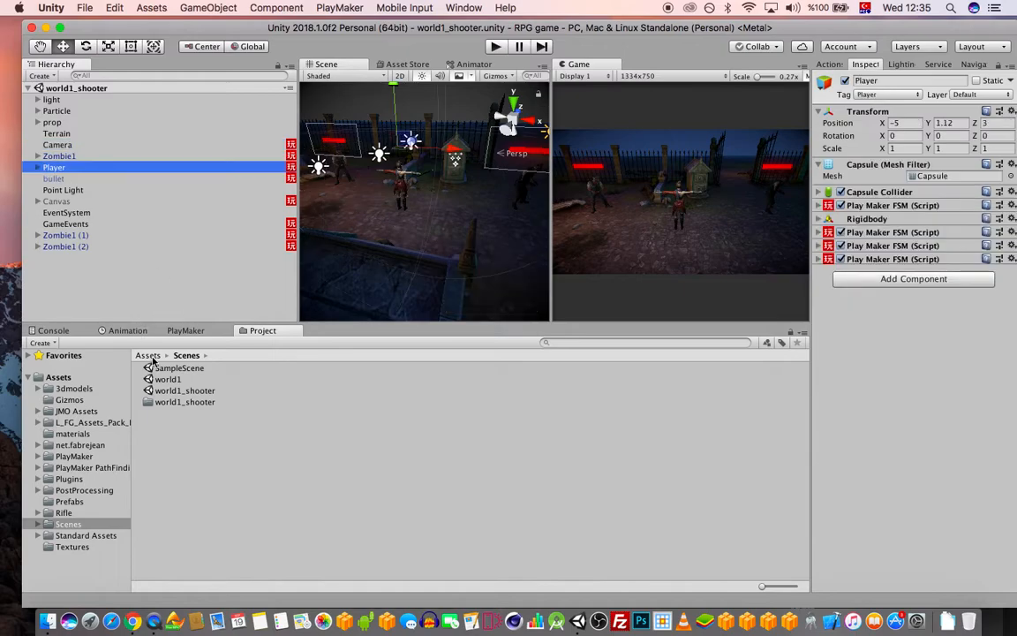
Make the Player object a prefab in Prefabs and duplicate it as Player 1
{"action": "left_click", "coordinate": [70, 502]}
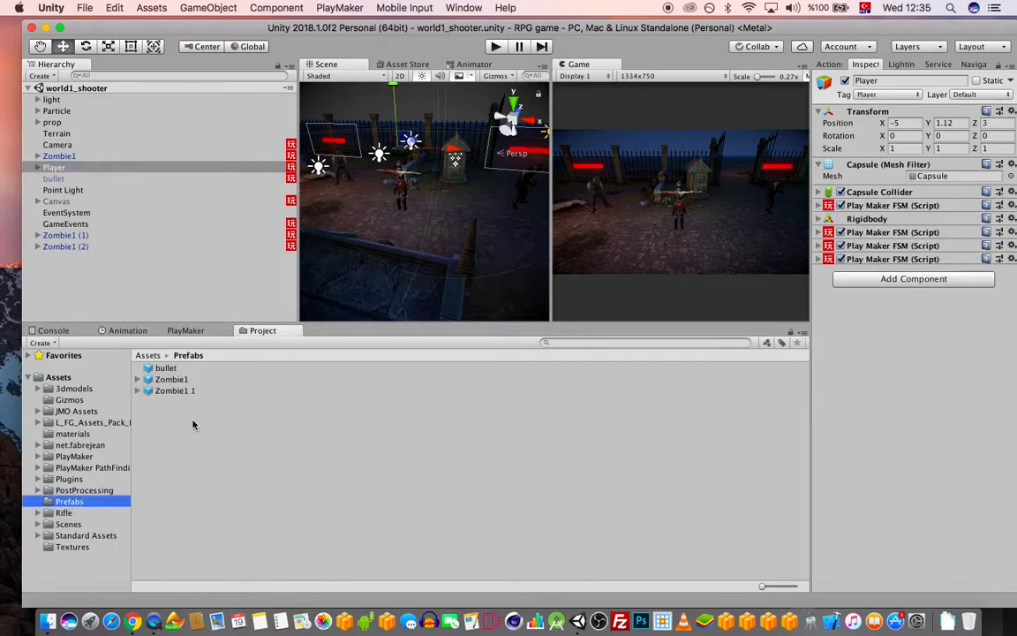
{"action": "left_click", "coordinate": [60, 169]}
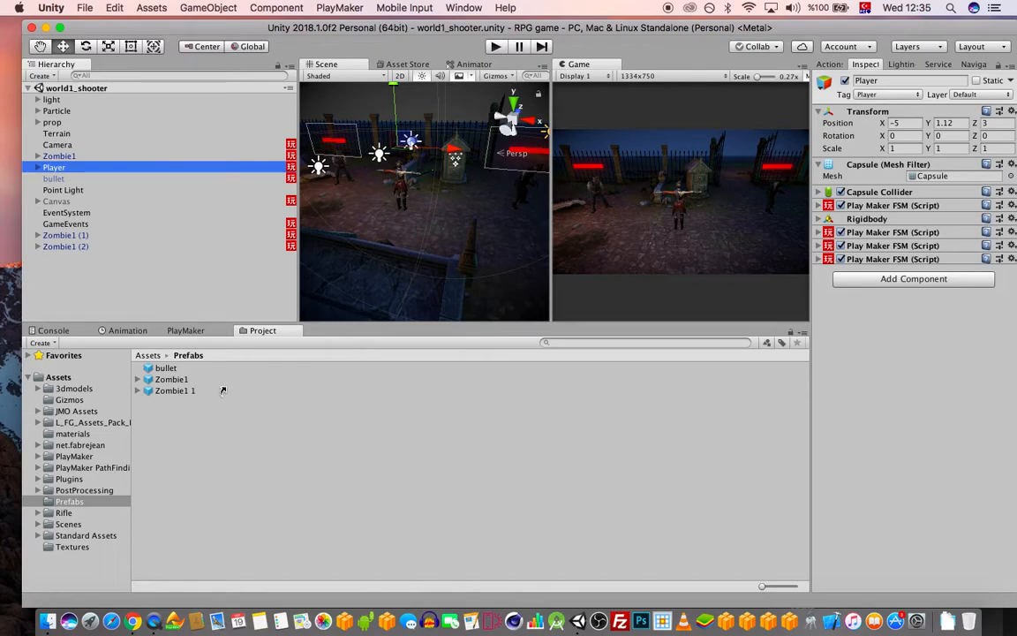
{"action": "left_click_drag", "start_coordinate": [223, 392], "coordinate": [221, 393]}
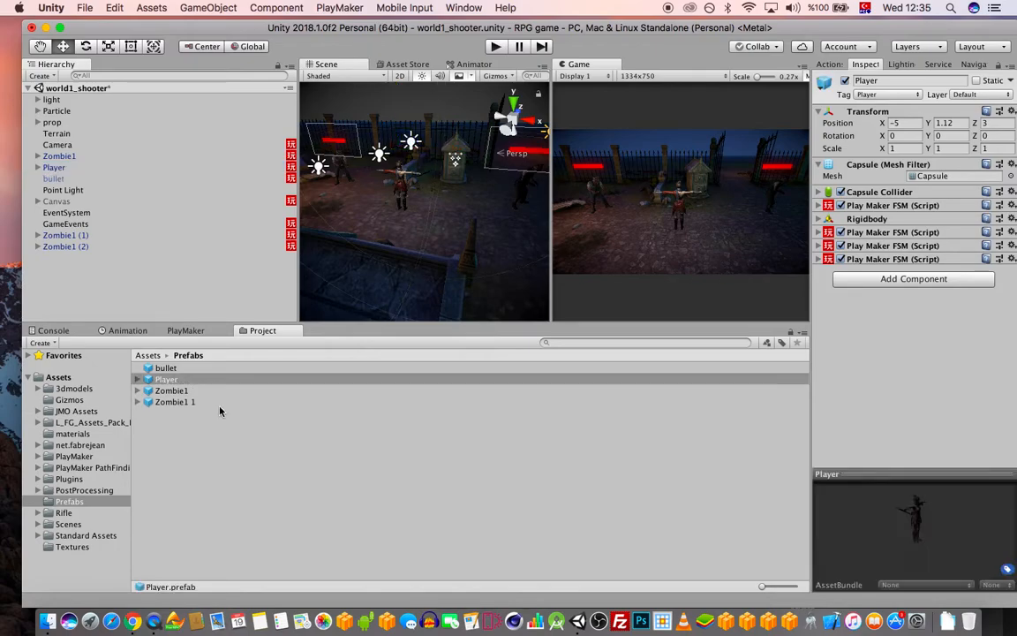
{"action": "left_click", "coordinate": [168, 380]}
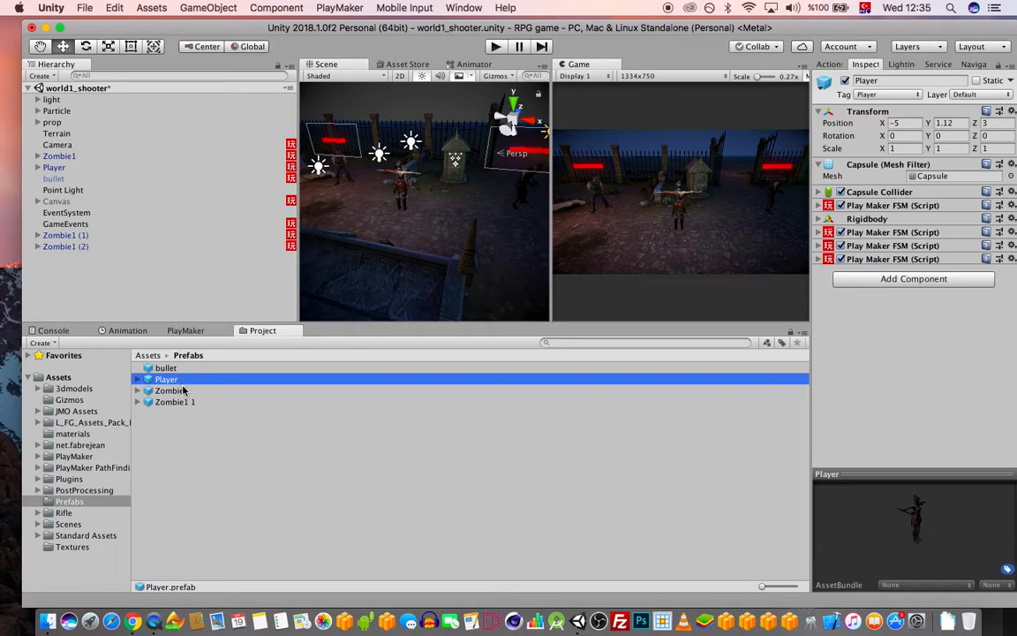
{"action": "key", "text": "Up"}
{"action": "key", "text": "Down"}
{"action": "left_click", "coordinate": [165, 369]}
{"action": "left_click", "coordinate": [160, 380]}
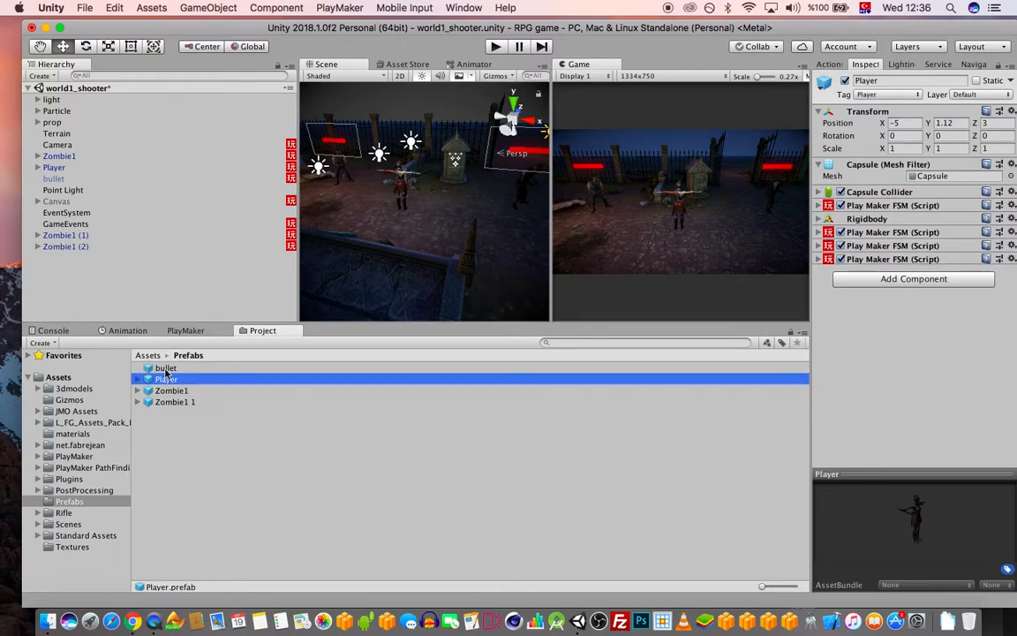
{"action": "key", "text": "super+c"}
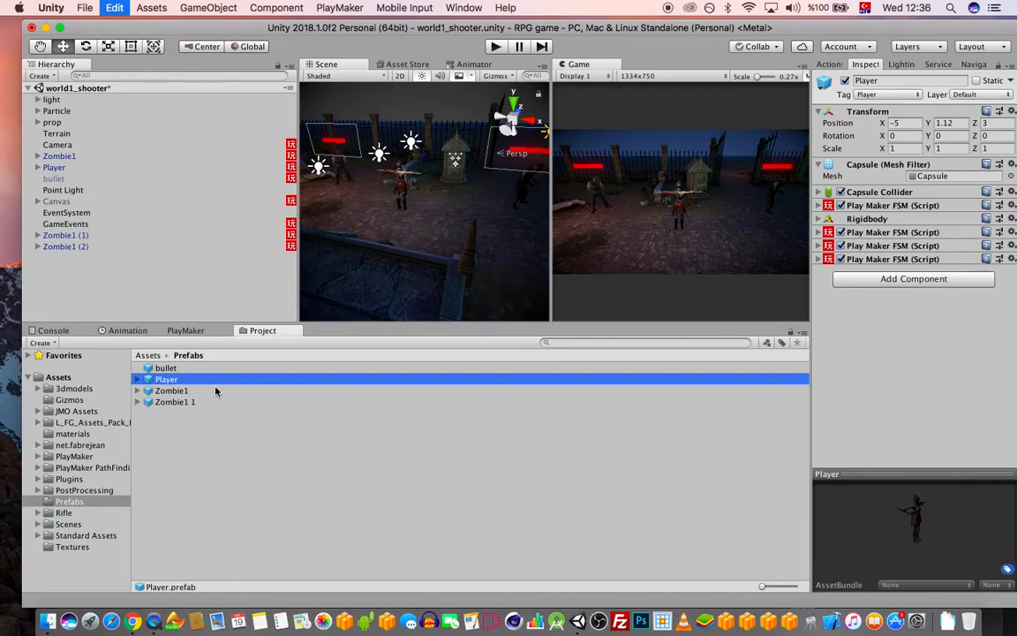
{"action": "key", "text": "super+v"}
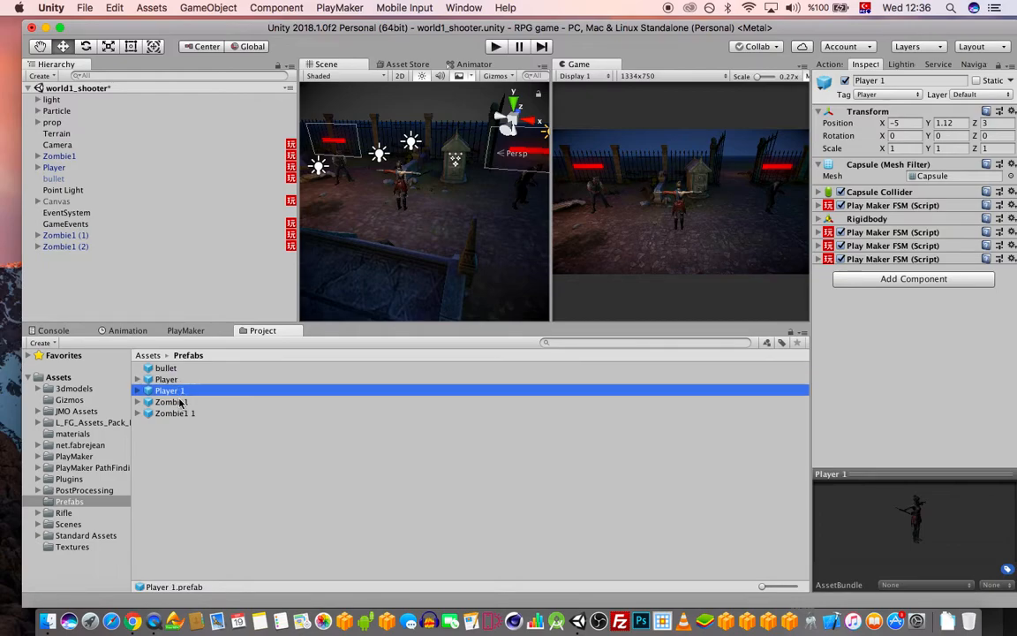
Disable all four Play Maker FSM scripts on the Player 1 prefab
{"action": "left_click", "coordinate": [841, 205]}
{"action": "left_click", "coordinate": [840, 232]}
{"action": "left_click", "coordinate": [841, 246]}
{"action": "left_click", "coordinate": [841, 259]}
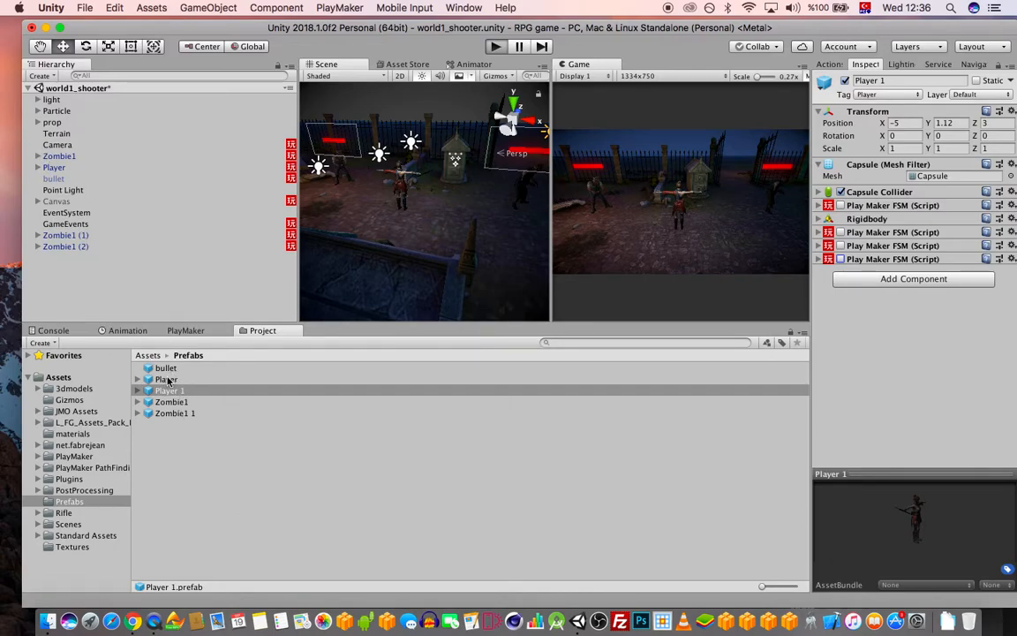
{"action": "key", "text": "super+p"}
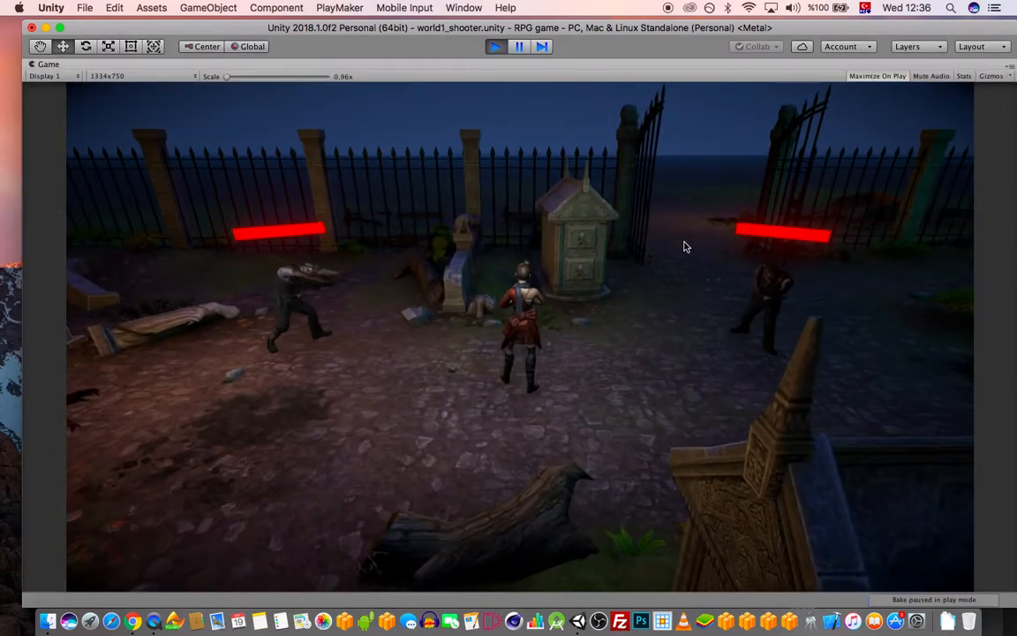
{"action": "key", "text": "Up"}
{"action": "key", "text": "Left"}
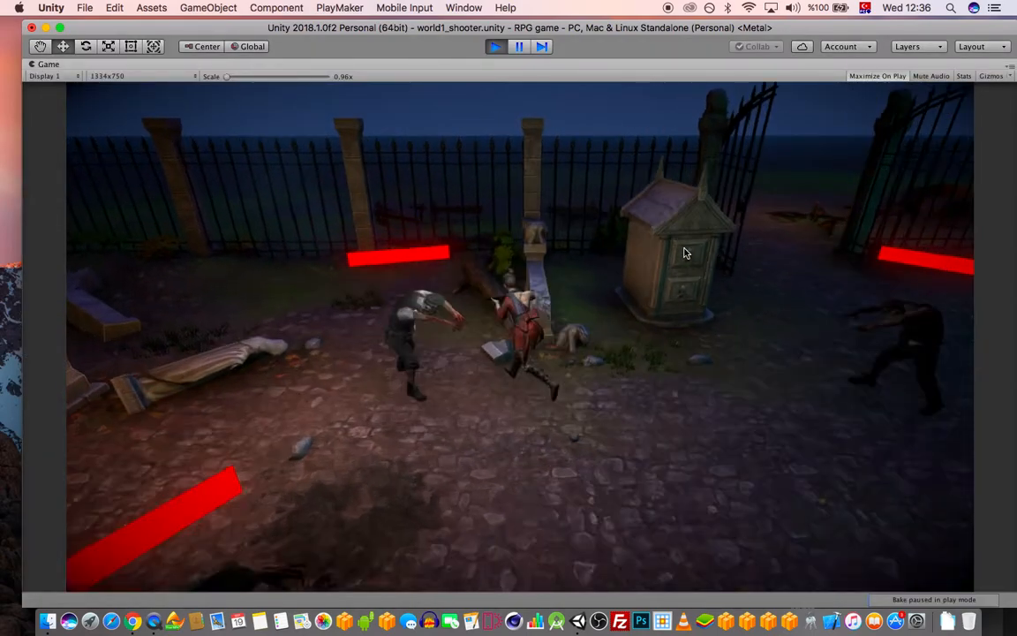
{"action": "key", "text": "Right"}
{"action": "key", "text": "space"}
{"action": "key", "text": "Right"}
{"action": "key", "text": "space"}
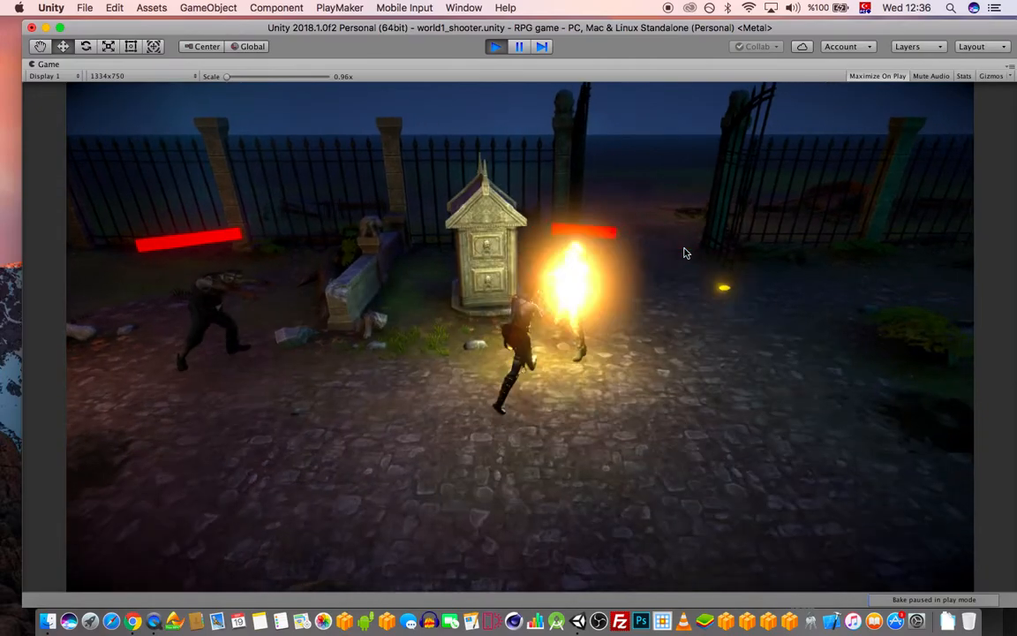
{"action": "key", "text": "Up"}
{"action": "key", "text": "Left"}
{"action": "left_click", "coordinate": [492, 48]}
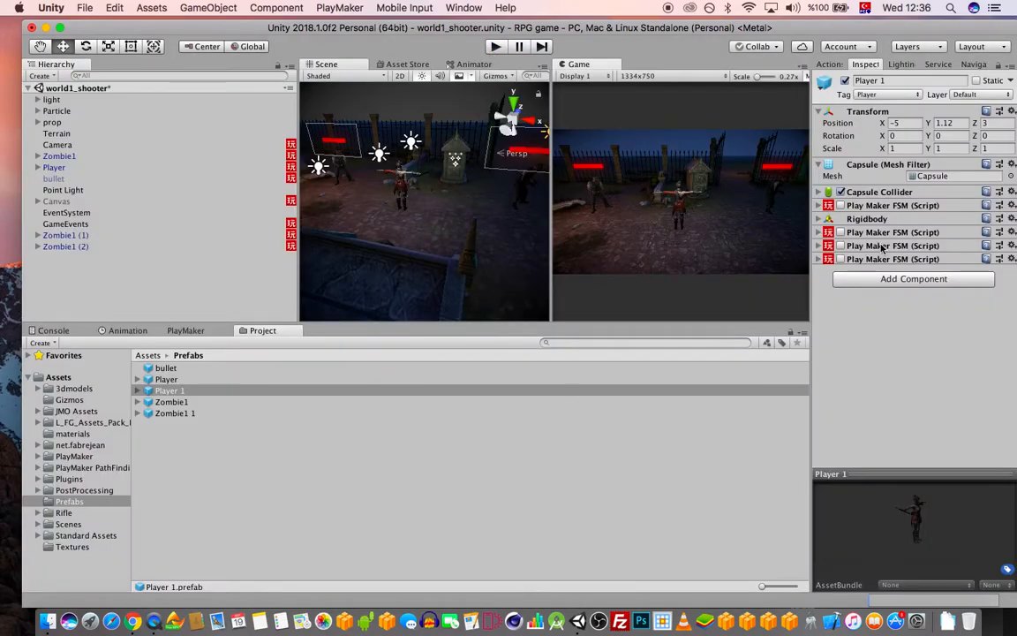
Inspect the Zombie1 and Player 1 prefabs, expanding and collapsing the first FSM script
{"action": "left_click", "coordinate": [184, 402]}
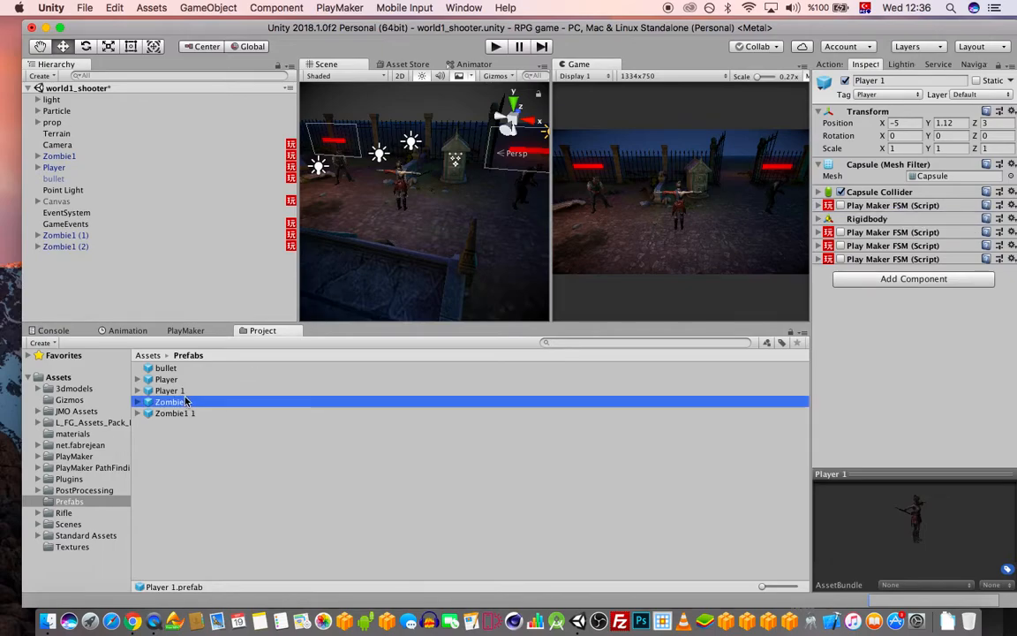
{"action": "left_click", "coordinate": [183, 391]}
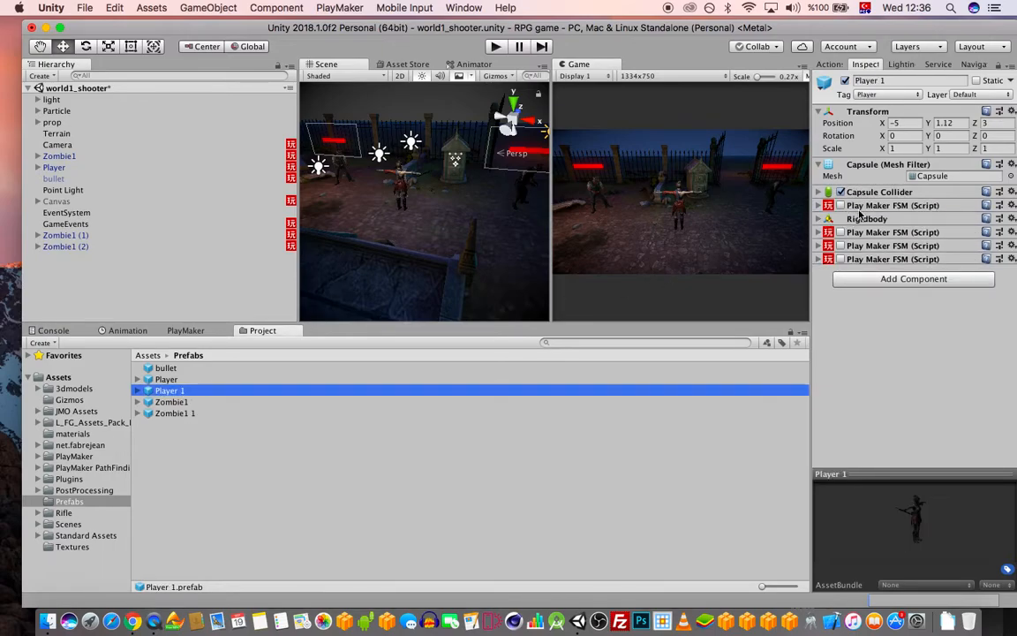
{"action": "left_click", "coordinate": [887, 205]}
{"action": "left_click", "coordinate": [820, 204]}
{"action": "left_click", "coordinate": [820, 205]}
{"action": "left_click", "coordinate": [819, 205]}
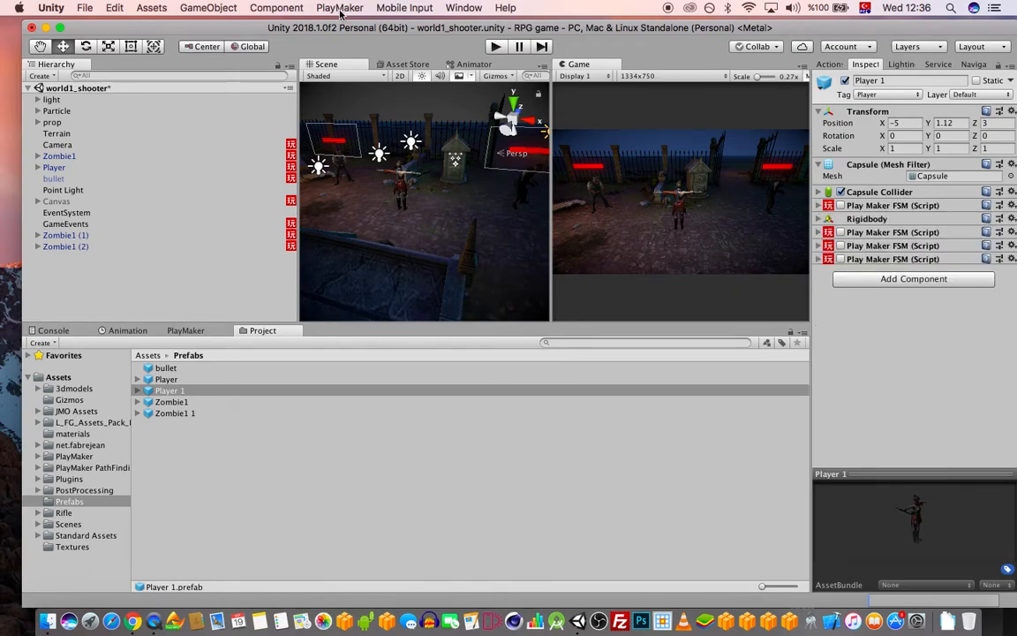
Save the current scene as stage1 in the Scenes folder
{"action": "key", "text": "super+s"}
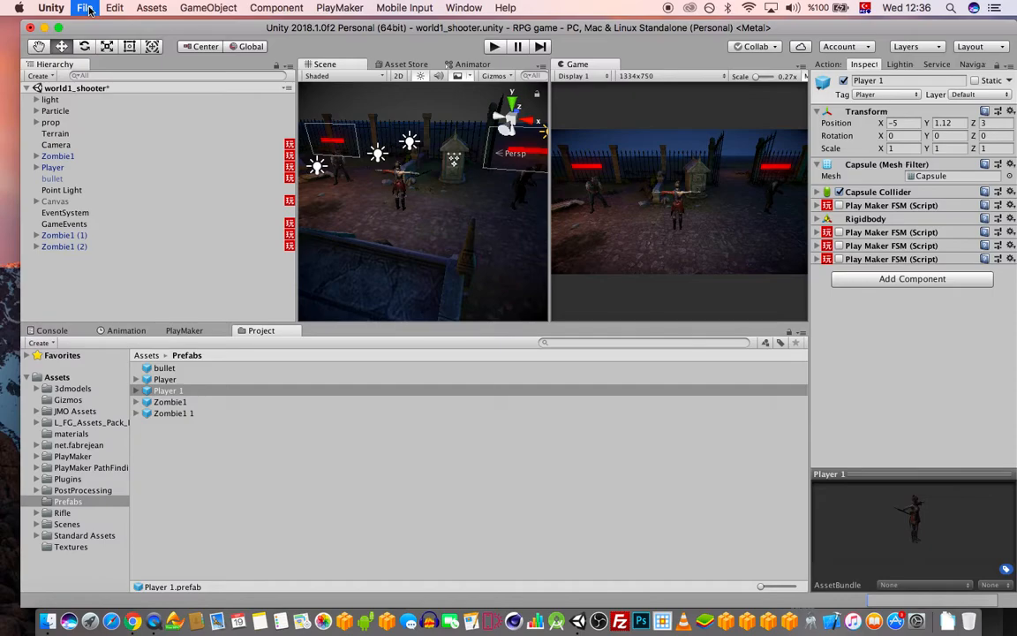
{"action": "left_click", "coordinate": [86, 8]}
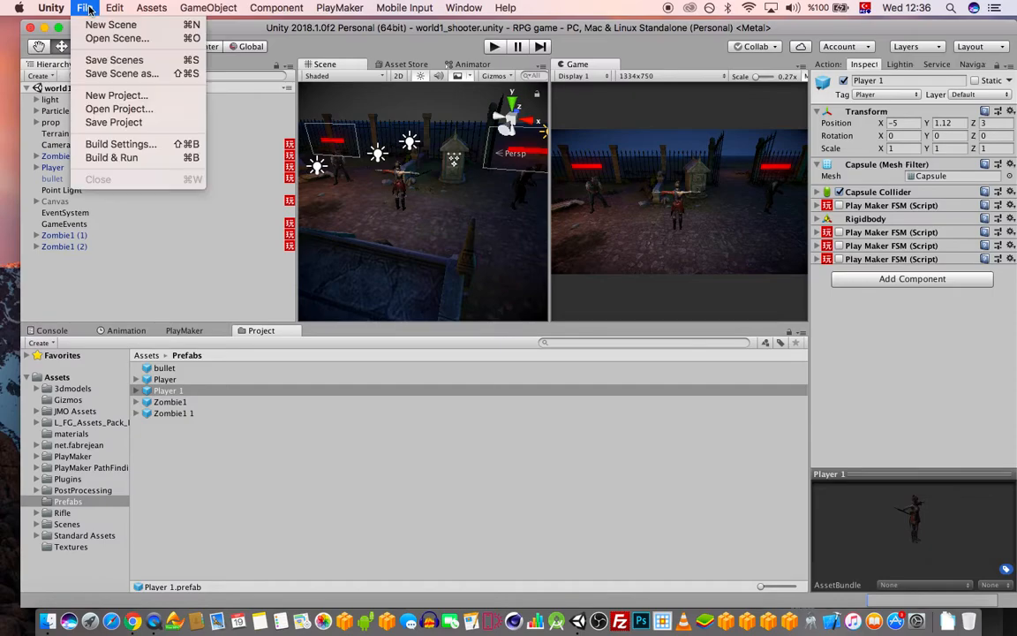
{"action": "left_click", "coordinate": [124, 77]}
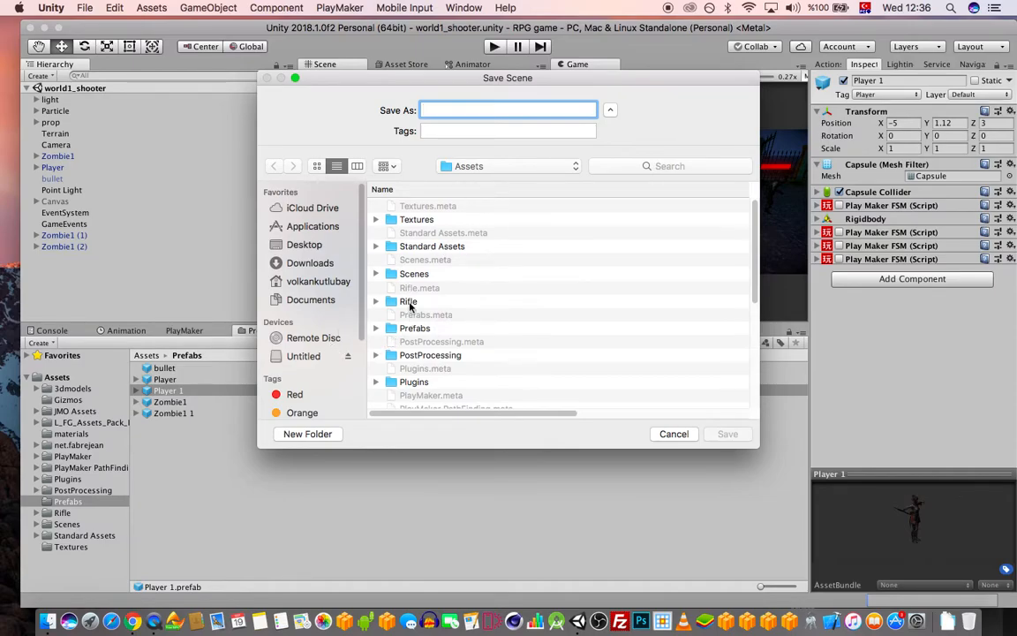
{"action": "double_click", "coordinate": [415, 273]}
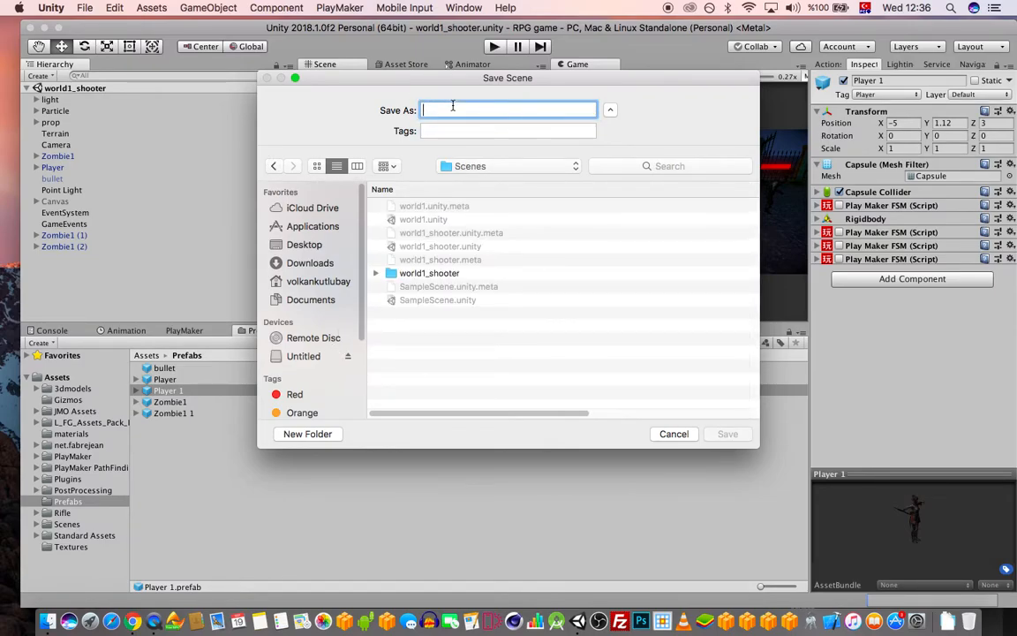
{"action": "type", "text": "stage1"}
{"action": "key", "text": "Return"}
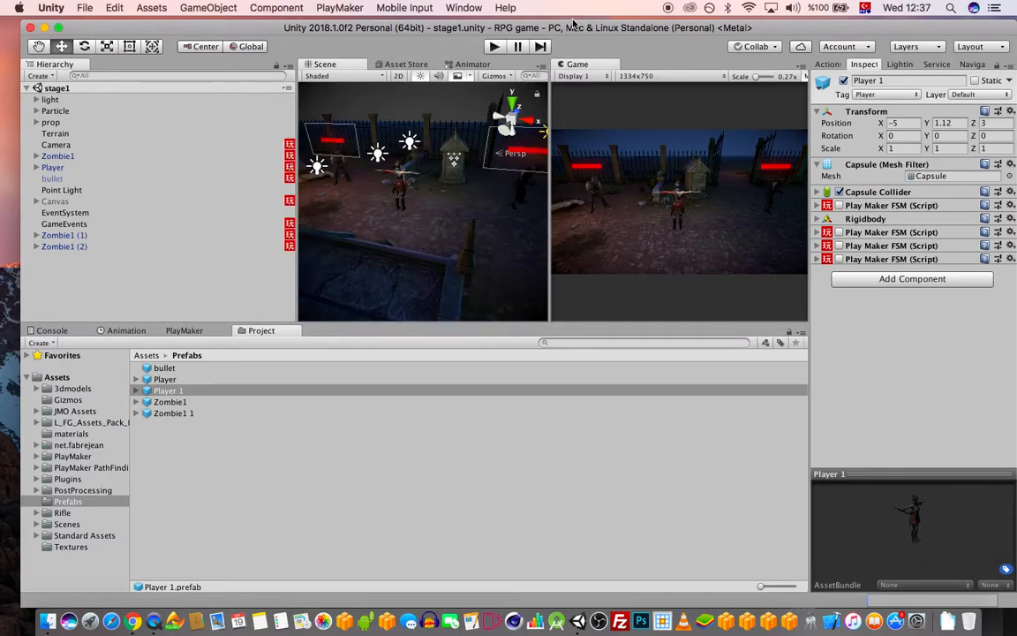
Start a new Untitled scene and drag the Player 1 prefab into its Hierarchy
{"action": "left_click", "coordinate": [87, 8]}
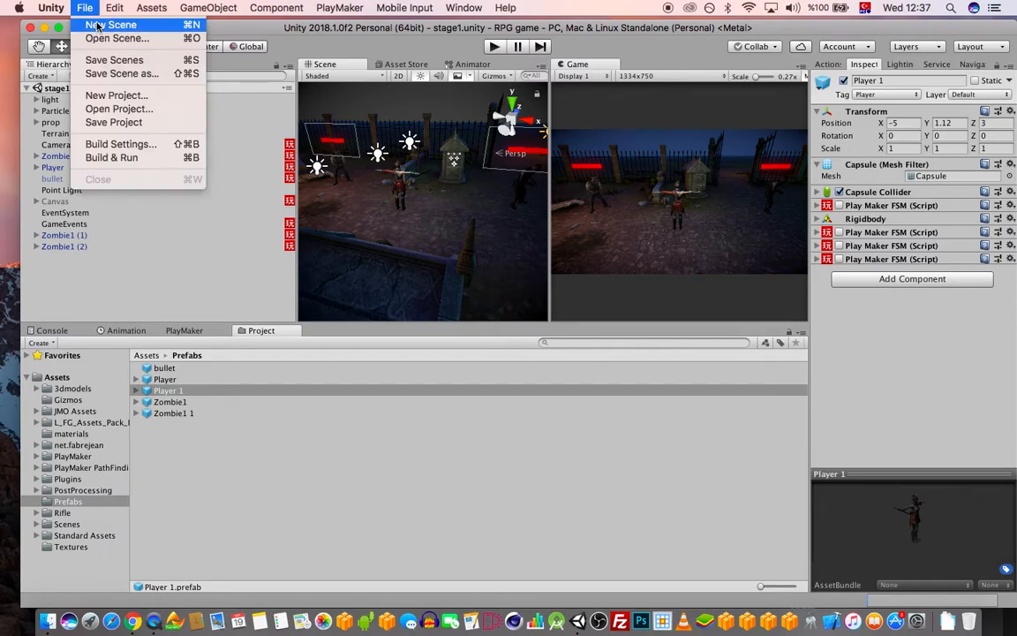
{"action": "left_click", "coordinate": [98, 26]}
{"action": "mouse_move", "coordinate": [548, 156]}
{"action": "left_mouse_down"}
{"action": "mouse_move", "coordinate": [535, 156]}
{"action": "mouse_move", "coordinate": [541, 168]}
{"action": "left_mouse_up"}
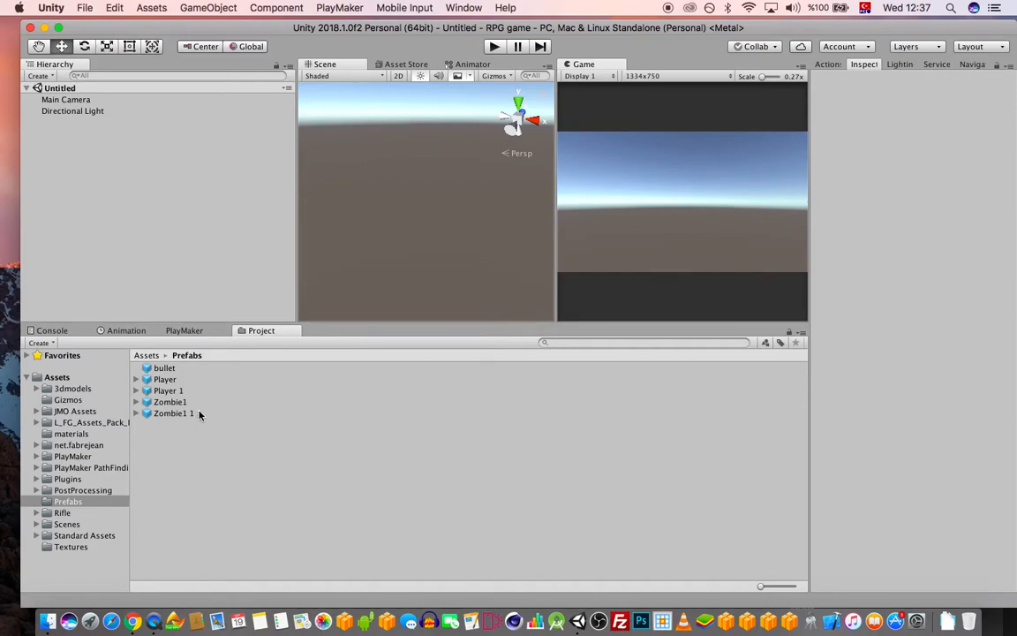
{"action": "left_click_drag", "start_coordinate": [164, 391], "coordinate": [169, 164]}
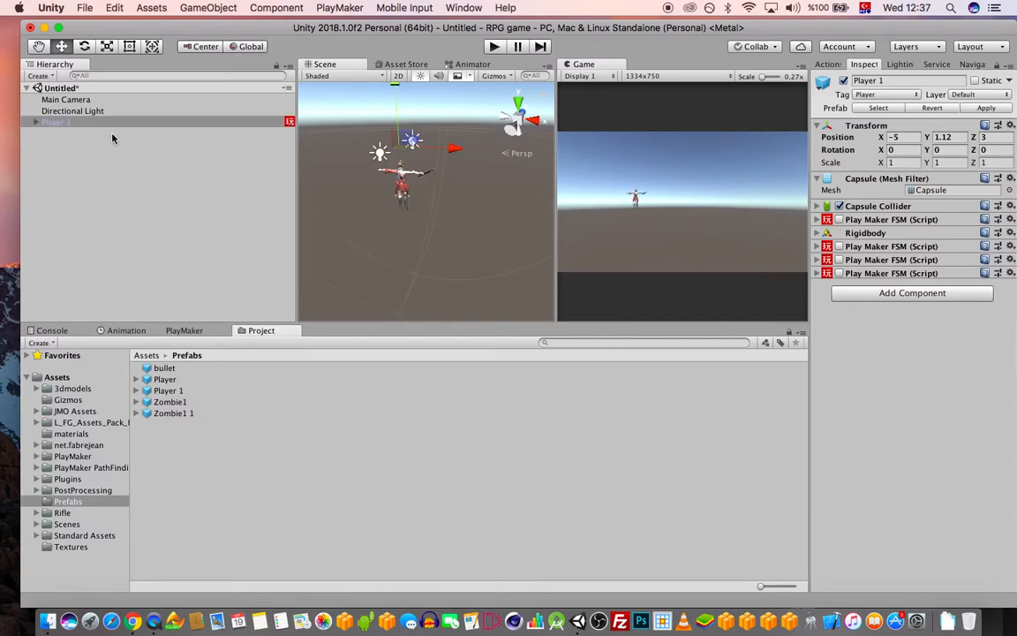
Set Player 1's position to 0, 0, 0 and move the Main Camera closer to it
{"action": "left_click", "coordinate": [65, 100]}
{"action": "key", "text": "f"}
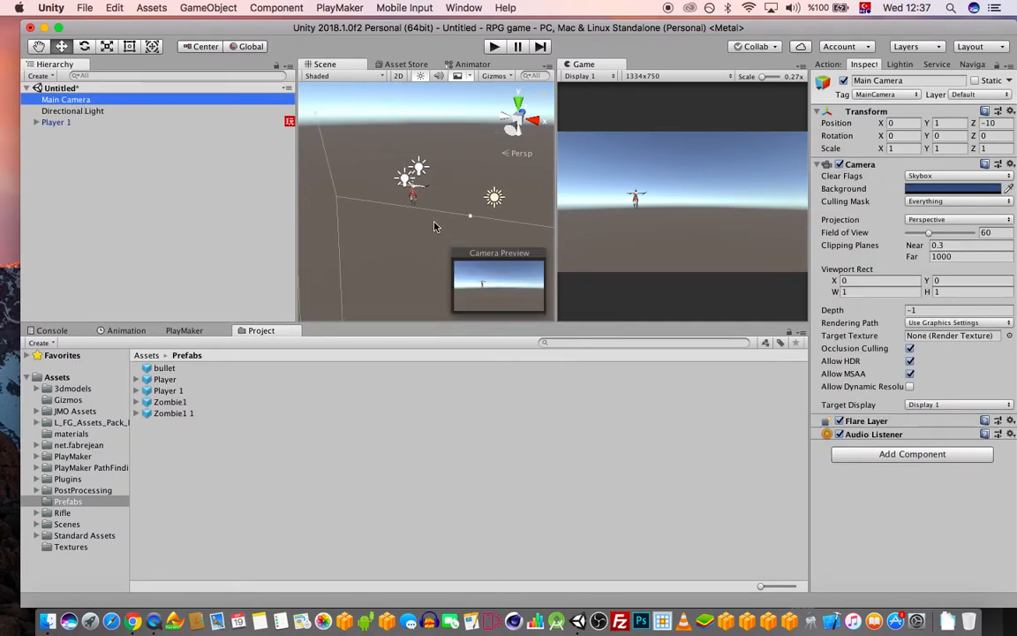
{"action": "left_click_drag", "start_coordinate": [424, 238], "coordinate": [406, 193], "text": "alt"}
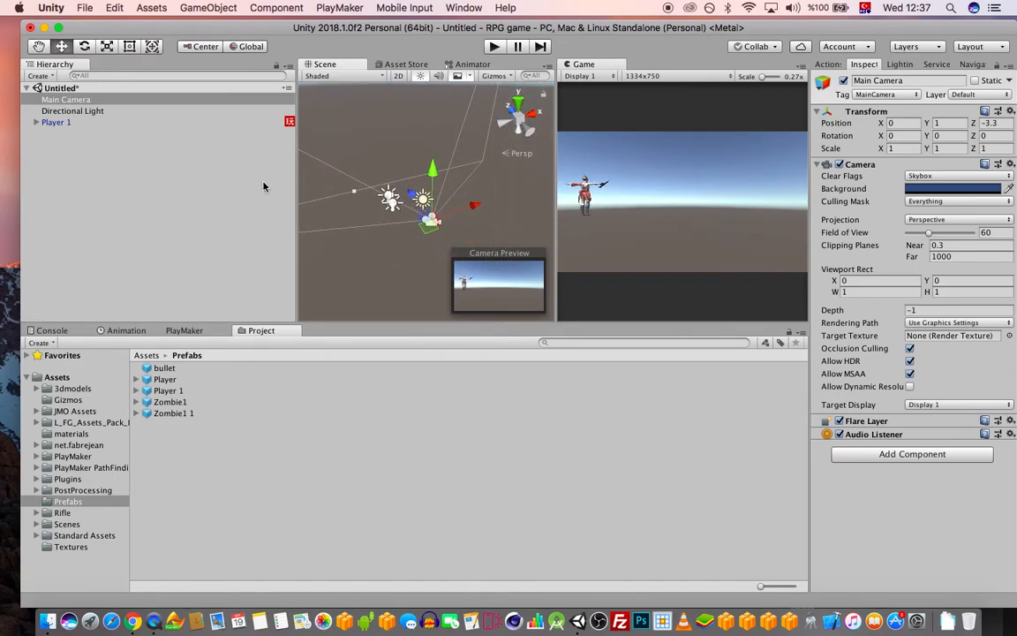
{"action": "left_click", "coordinate": [58, 124]}
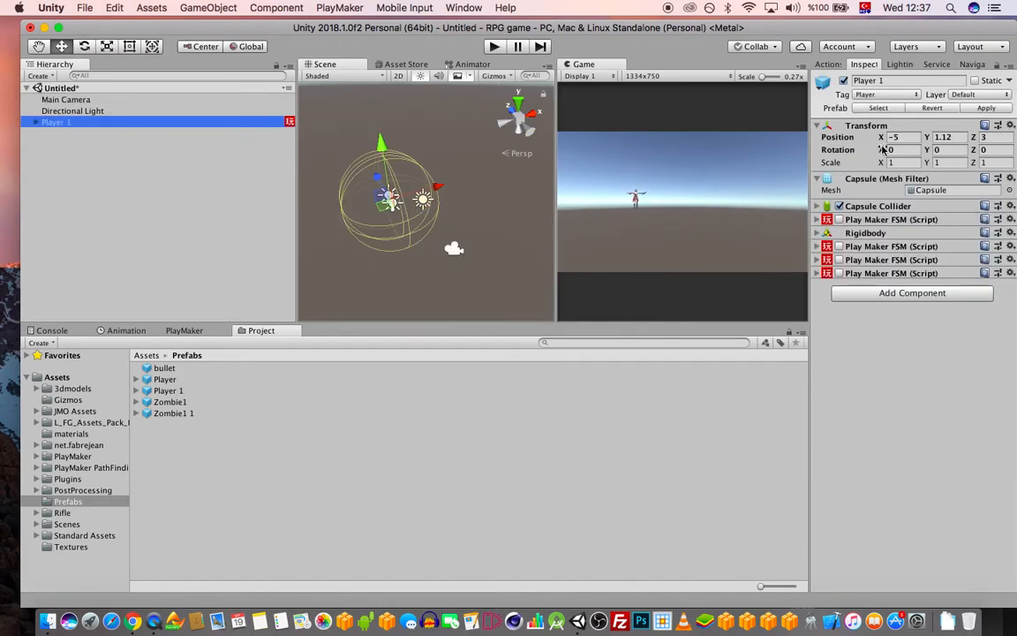
{"action": "left_click", "coordinate": [839, 133]}
{"action": "left_click_drag", "start_coordinate": [842, 125], "coordinate": [840, 127]}
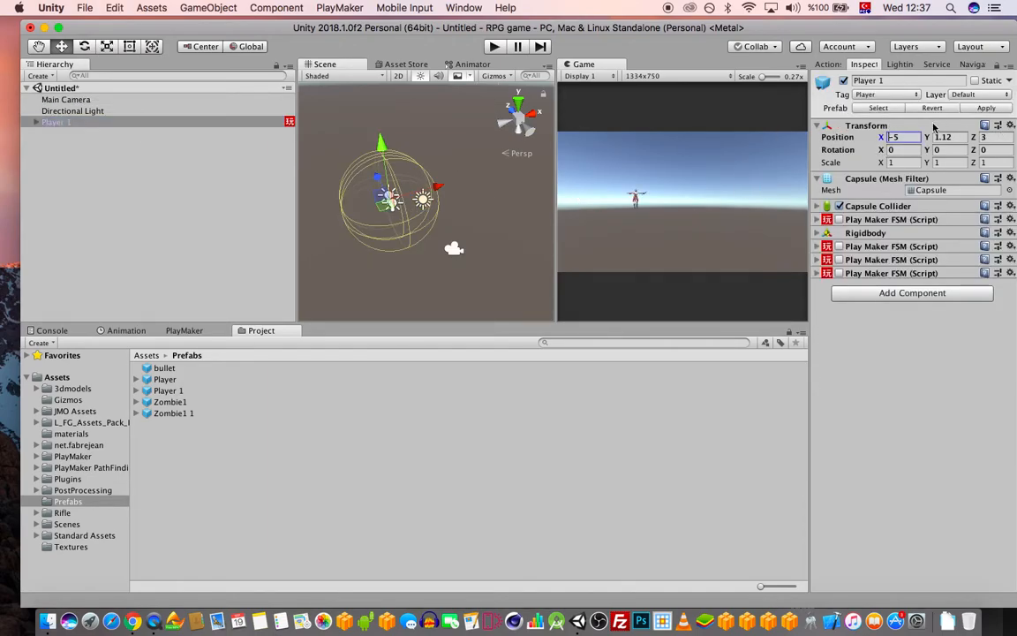
{"action": "left_click_drag", "start_coordinate": [911, 138], "coordinate": [851, 138]}
{"action": "type", "text": "0"}
{"action": "key", "text": "Tab"}
{"action": "type", "text": "0"}
{"action": "key", "text": "Tab"}
{"action": "type", "text": "0"}
{"action": "left_click", "coordinate": [80, 100]}
{"action": "left_click_drag", "start_coordinate": [429, 223], "coordinate": [423, 175]}
Remove the Rigidbody component from Player 1
{"action": "left_click", "coordinate": [82, 121]}
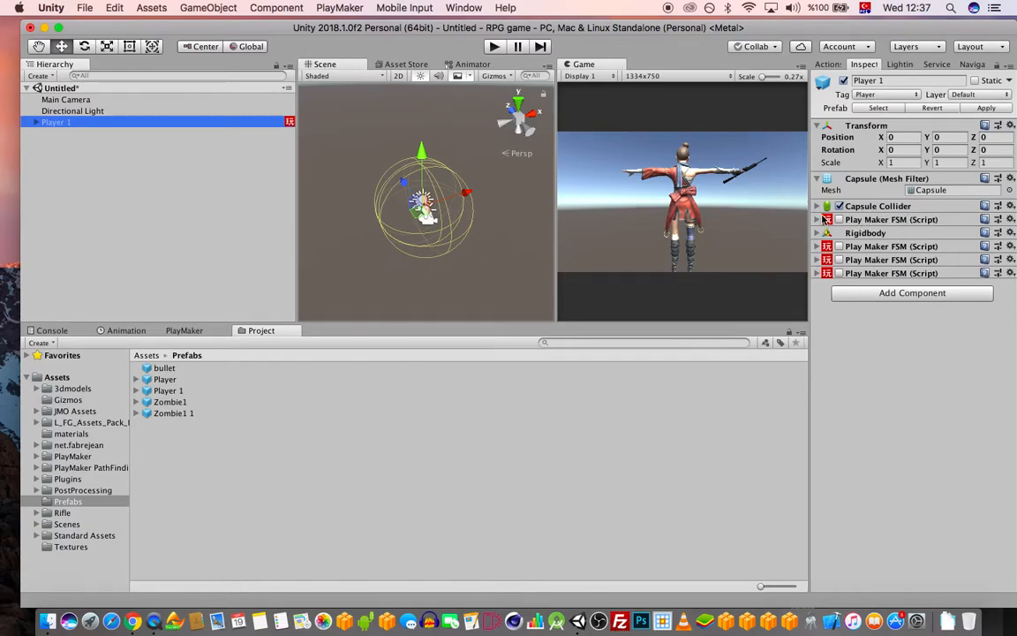
{"action": "left_click", "coordinate": [818, 207]}
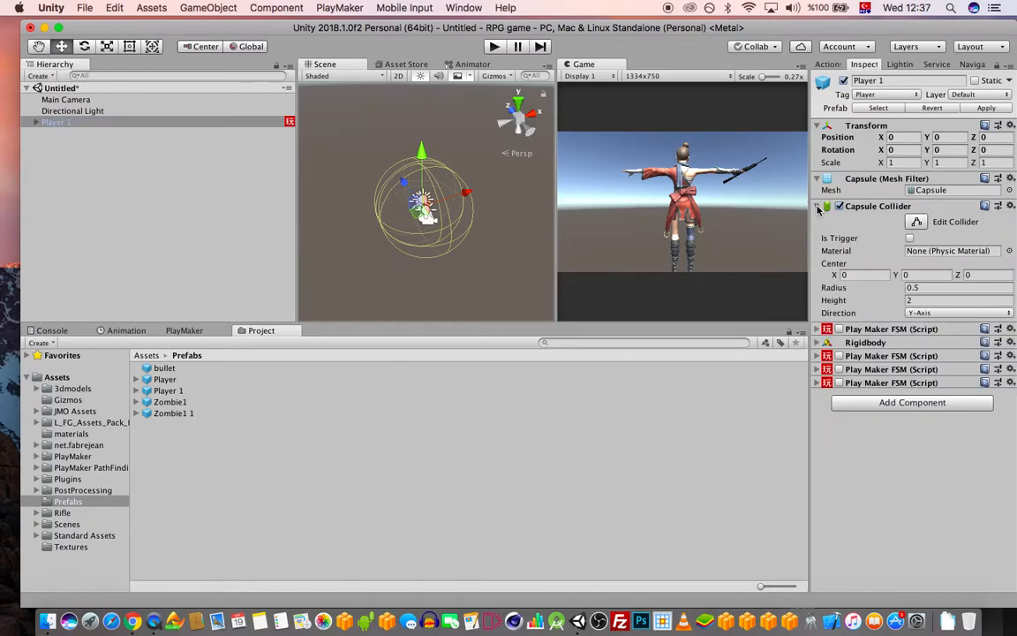
{"action": "left_click", "coordinate": [820, 206]}
{"action": "left_click", "coordinate": [818, 233]}
{"action": "left_click", "coordinate": [818, 233]}
{"action": "left_click", "coordinate": [818, 233]}
{"action": "left_click", "coordinate": [1011, 233]}
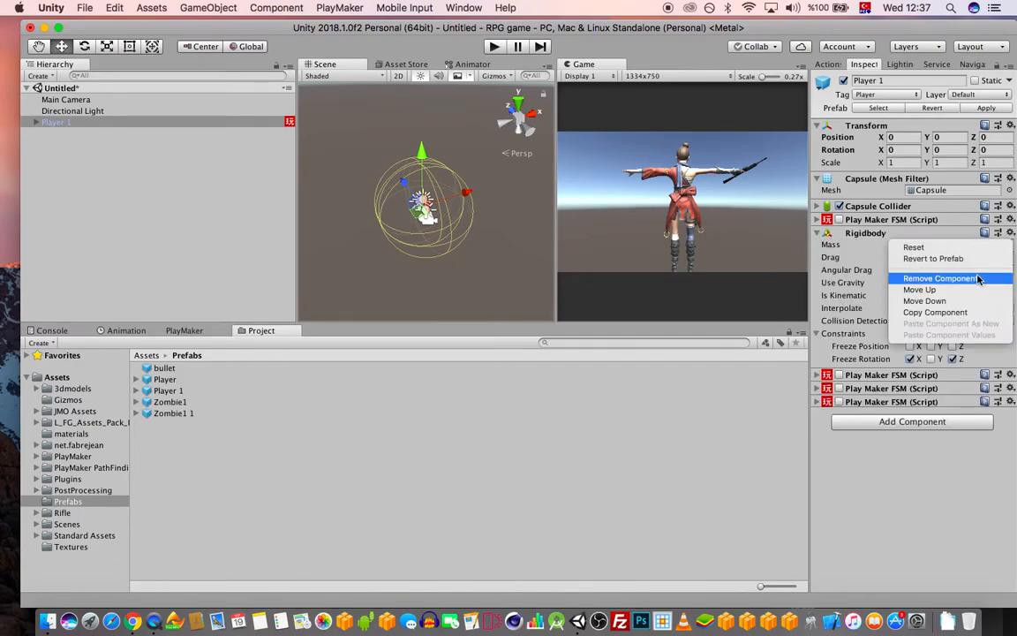
{"action": "left_click", "coordinate": [923, 276]}
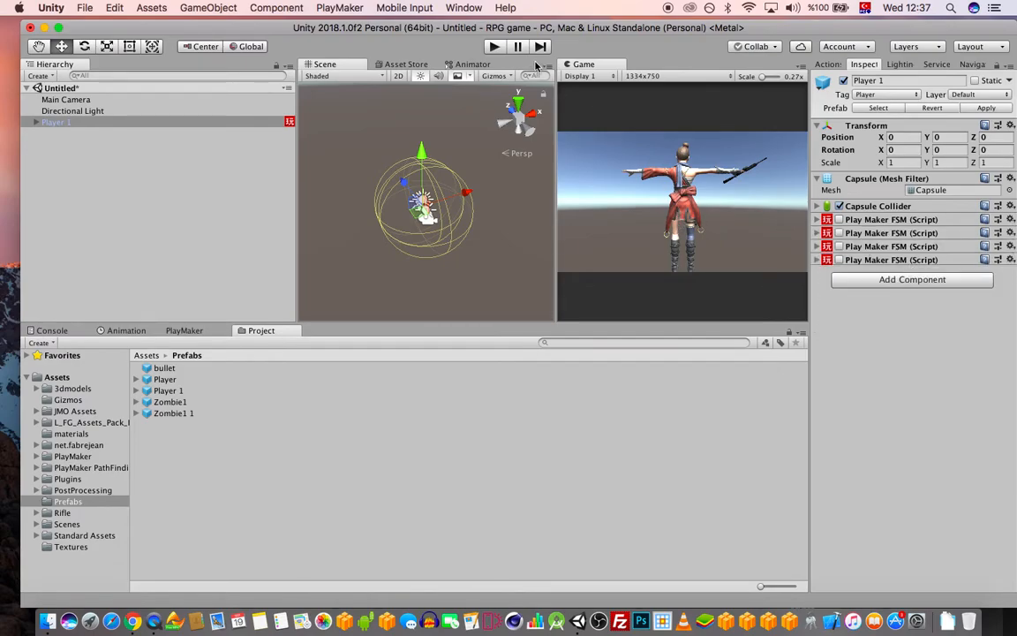
Pull the Main Camera back on Z and rotate Player 1 to 180 on Y
{"action": "left_click", "coordinate": [100, 110]}
{"action": "left_click", "coordinate": [98, 100]}
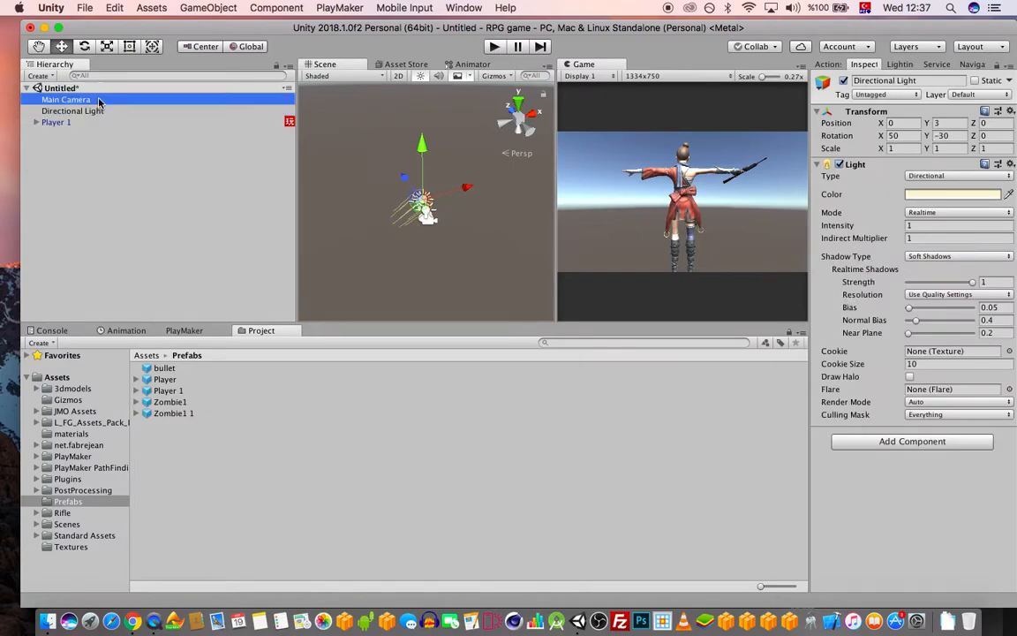
{"action": "left_click_drag", "start_coordinate": [408, 191], "coordinate": [419, 204]}
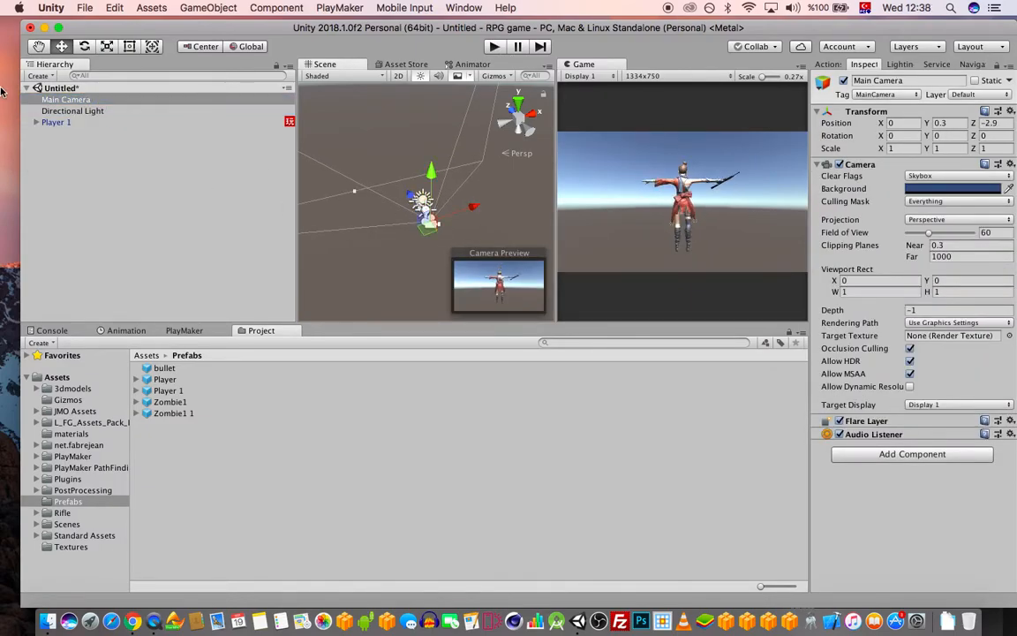
{"action": "left_click", "coordinate": [55, 122]}
{"action": "left_click", "coordinate": [945, 149]}
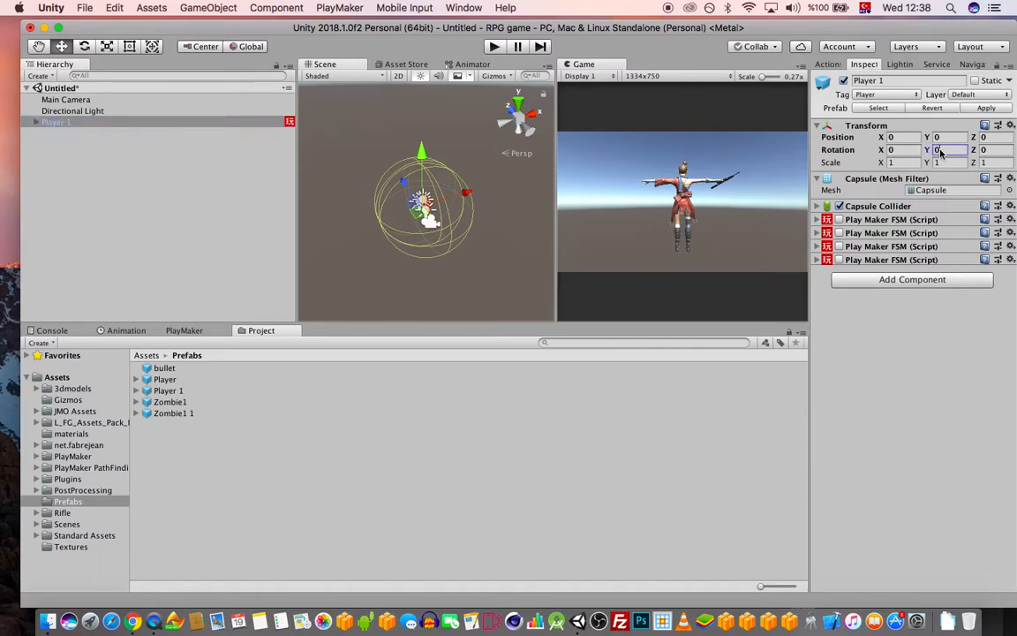
{"action": "type", "text": "180"}
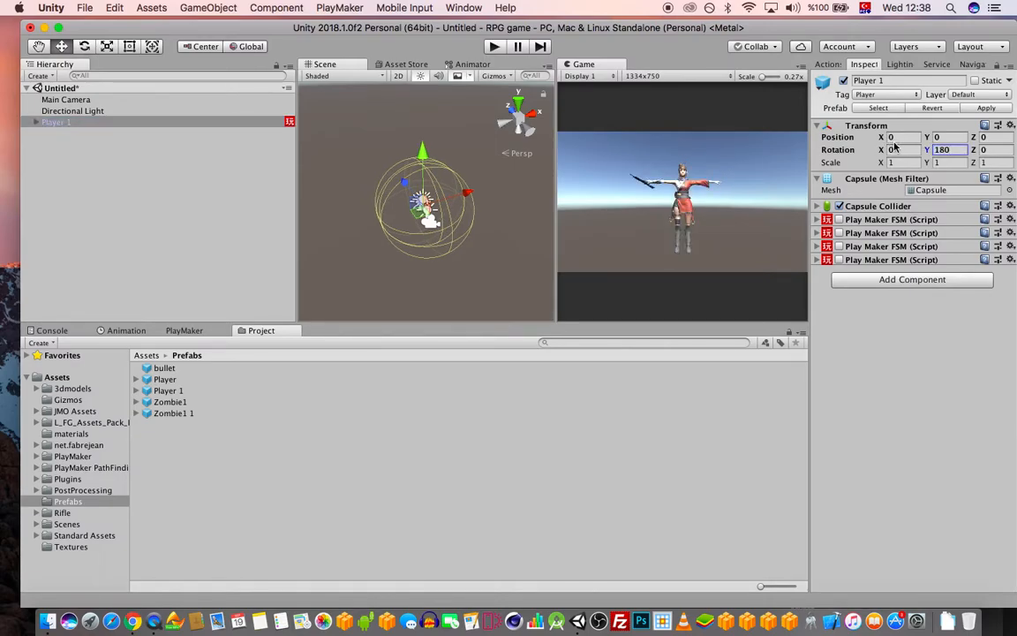
Delete Player 1's two child Point Lights, breaking the prefab, then save
{"action": "left_click", "coordinate": [35, 123]}
{"action": "left_click", "coordinate": [73, 133]}
{"action": "left_click", "coordinate": [92, 145], "text": "shift"}
{"action": "key", "text": "super+BackSpace"}
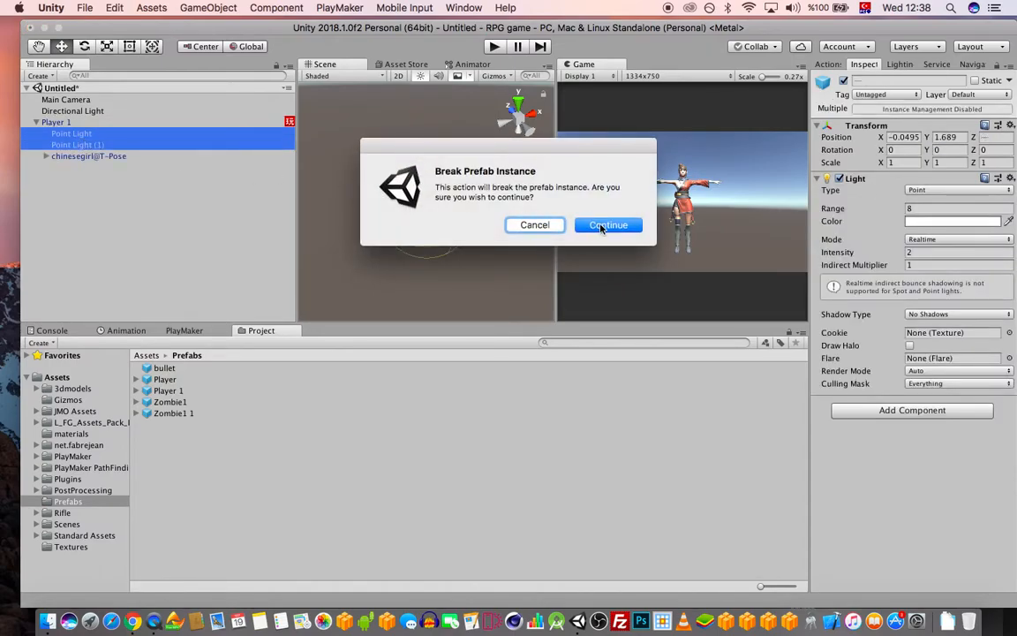
{"action": "left_click", "coordinate": [601, 226]}
{"action": "key", "text": "super+s"}
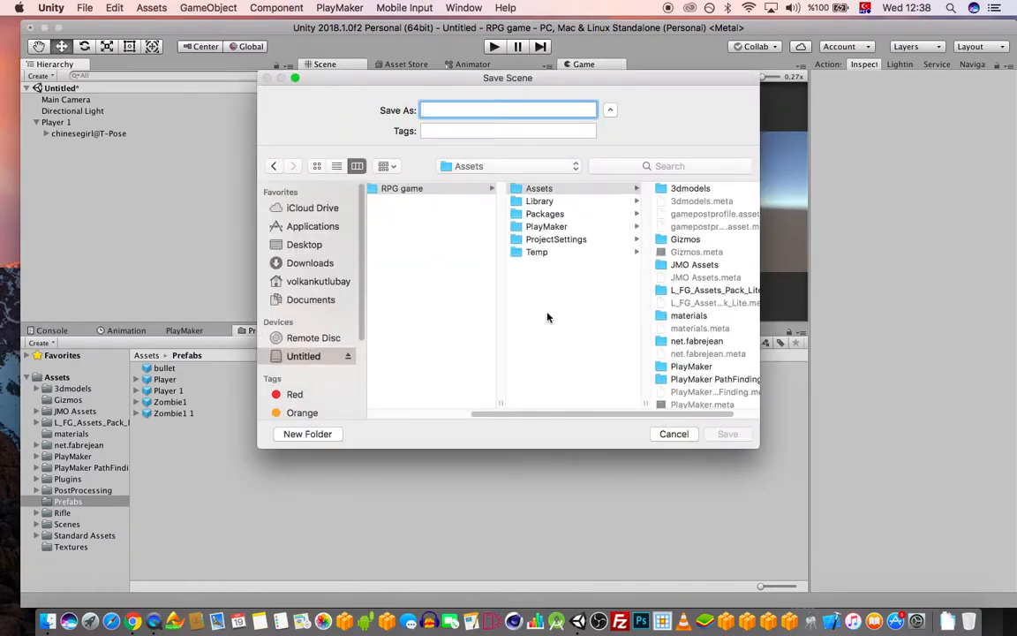
Save the new scene as 'title' in the Assets/Scenes folder
{"action": "left_click", "coordinate": [674, 435]}
{"action": "left_click", "coordinate": [83, 7]}
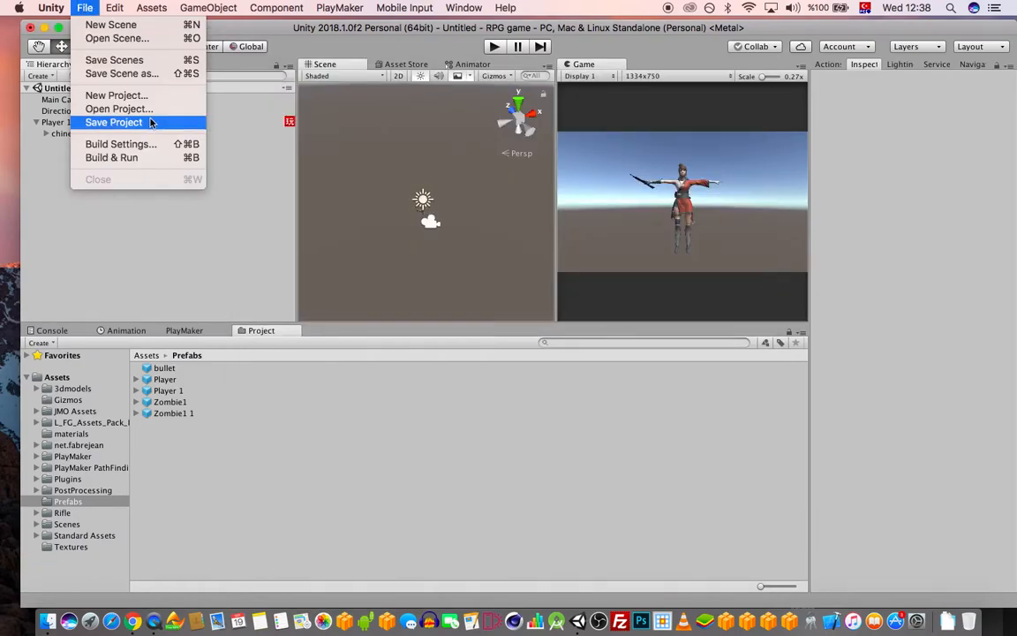
{"action": "left_click", "coordinate": [113, 72]}
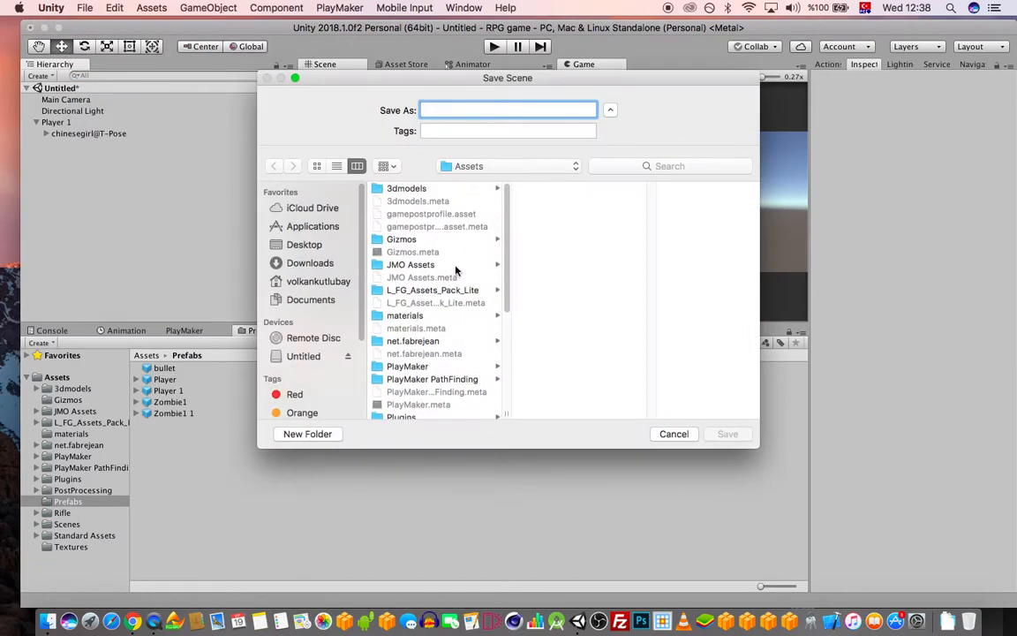
{"action": "scroll", "coordinate": [433, 327], "scroll_direction": "down", "scroll_amount": 5}
{"action": "left_click", "coordinate": [402, 350]}
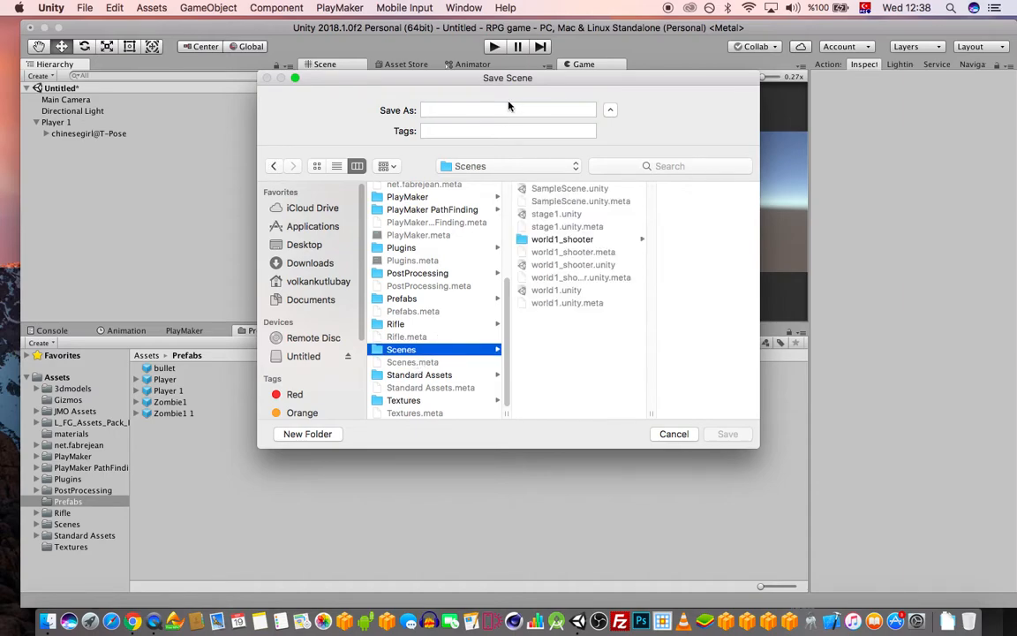
{"action": "left_click", "coordinate": [534, 106]}
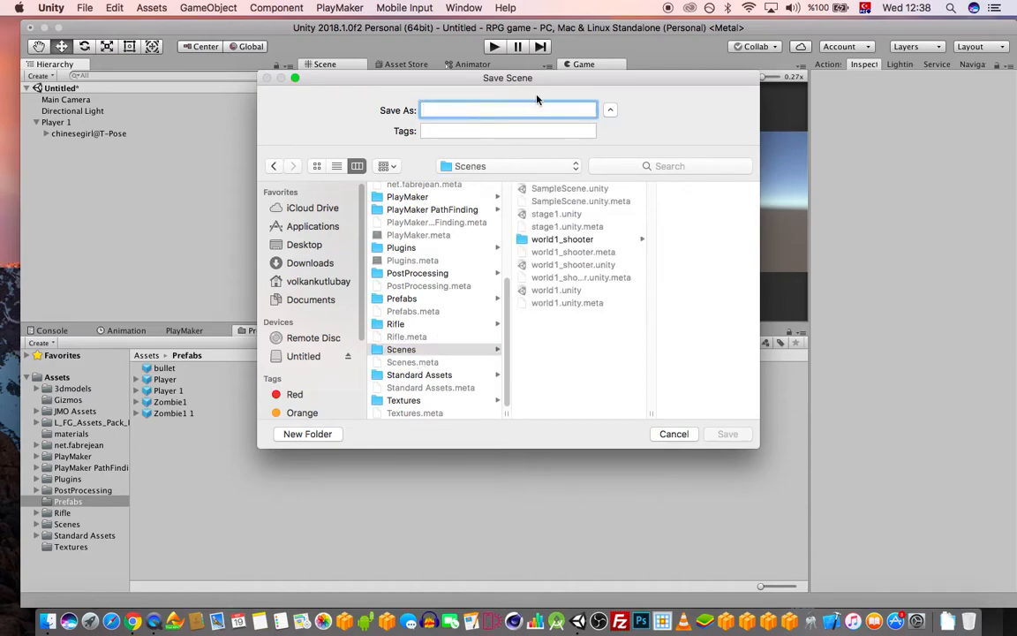
{"action": "left_click", "coordinate": [415, 351]}
{"action": "left_click", "coordinate": [469, 113]}
{"action": "type", "text": "title"}
{"action": "key", "text": "Return"}
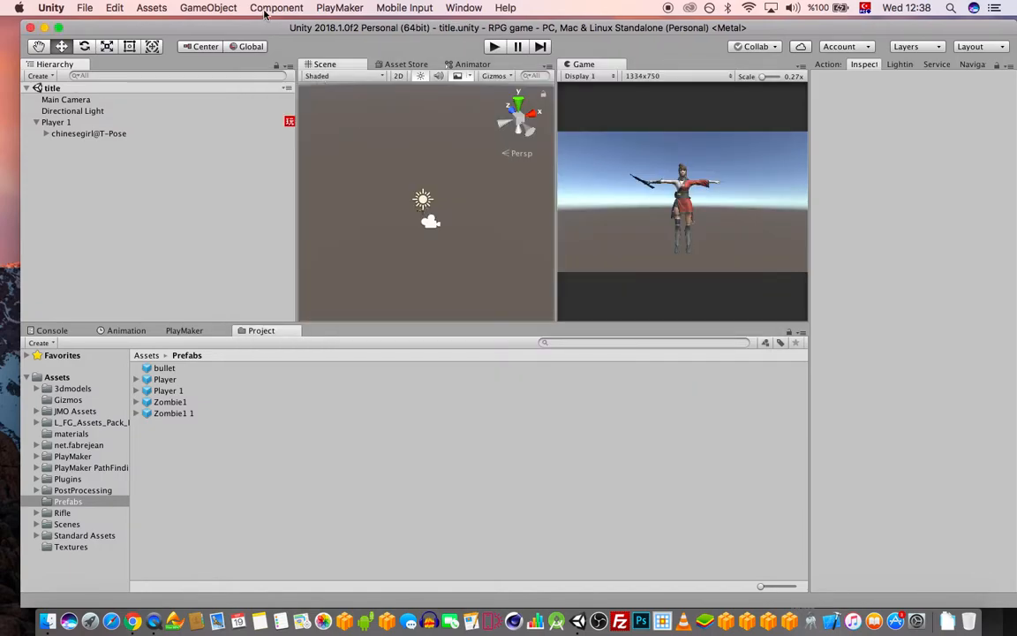
{"action": "left_click_drag", "start_coordinate": [253, 28], "coordinate": [253, 24]}
{"action": "mouse_move", "coordinate": [184, 26]}
{"action": "left_mouse_down"}
{"action": "mouse_move", "coordinate": [171, 28]}
{"action": "mouse_move", "coordinate": [182, 31]}
{"action": "left_mouse_up"}
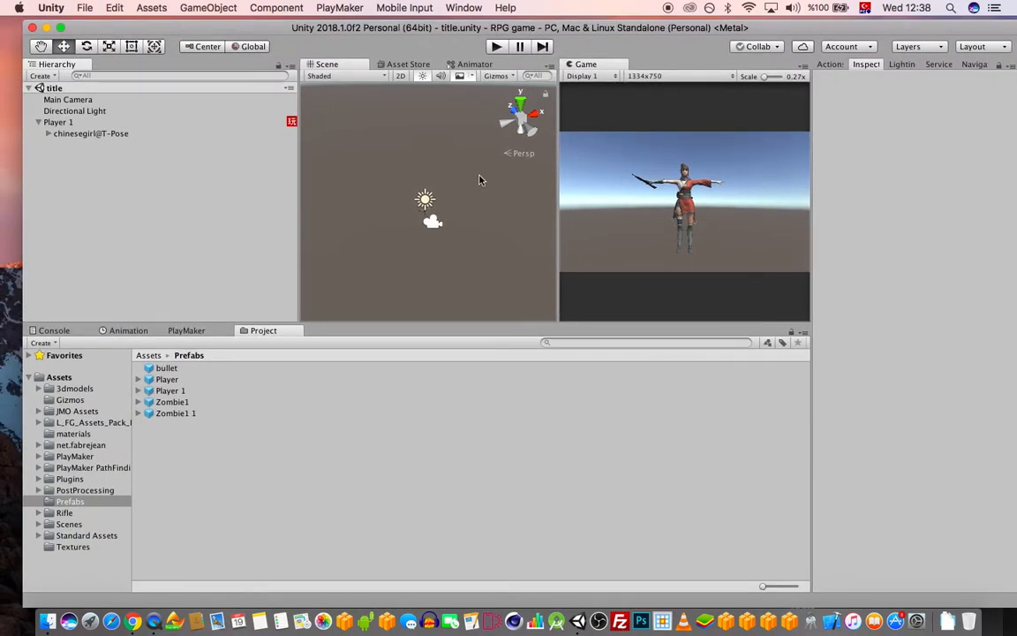
In Build Settings, add the stage1 and title scenes to Scenes In Build
{"action": "left_click", "coordinate": [85, 7]}
{"action": "left_click", "coordinate": [113, 133]}
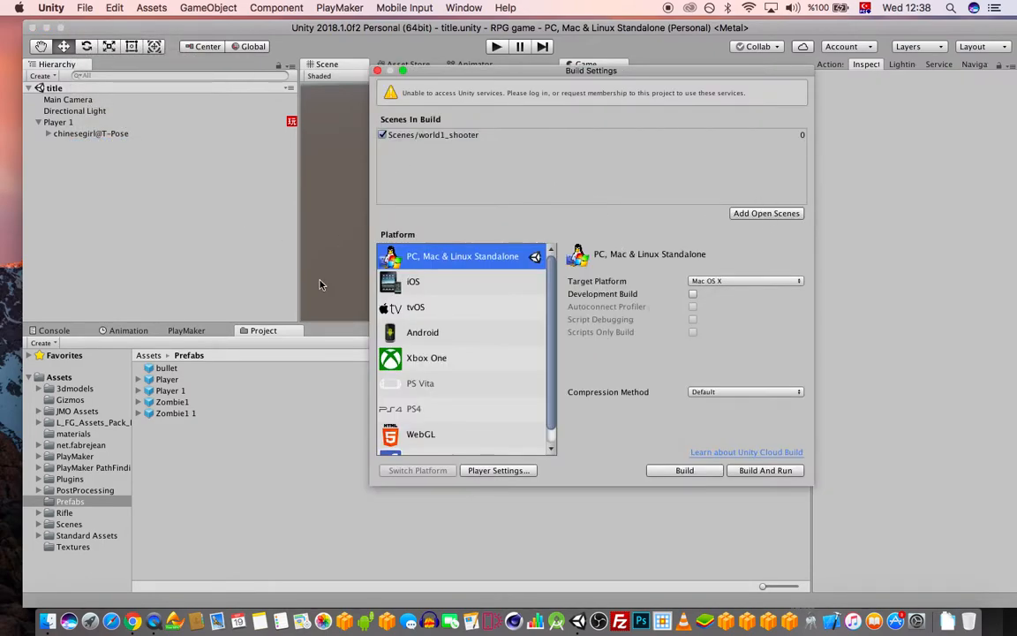
{"action": "left_click", "coordinate": [69, 524]}
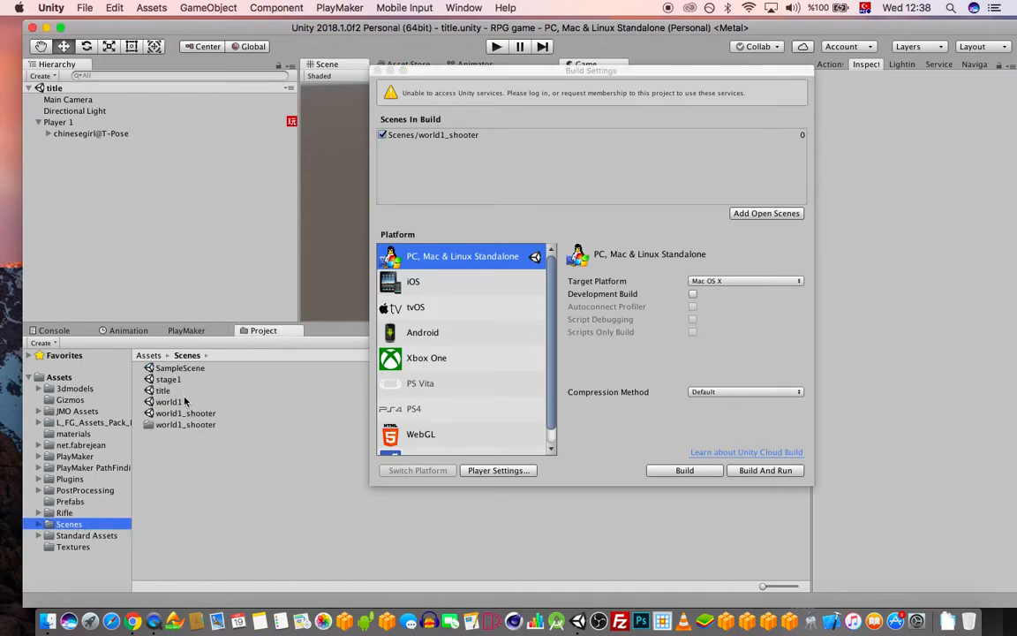
{"action": "left_click_drag", "start_coordinate": [468, 208], "coordinate": [429, 161]}
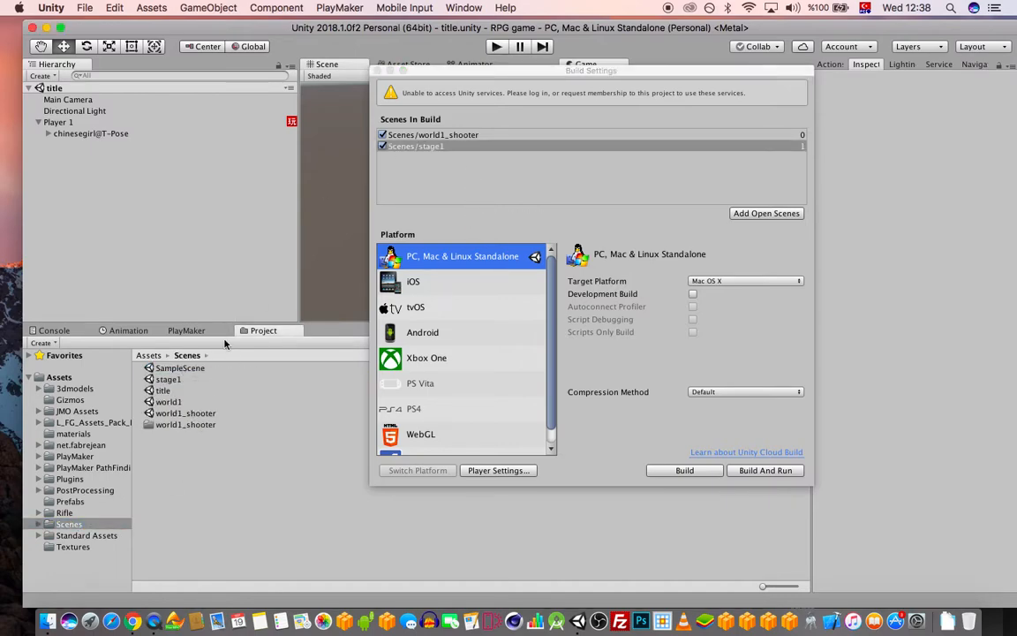
{"action": "left_click_drag", "start_coordinate": [165, 392], "coordinate": [432, 152]}
Remove world1_shooter from the build list and order title first, stage1 second
{"action": "left_click", "coordinate": [448, 136]}
{"action": "key", "text": "Delete"}
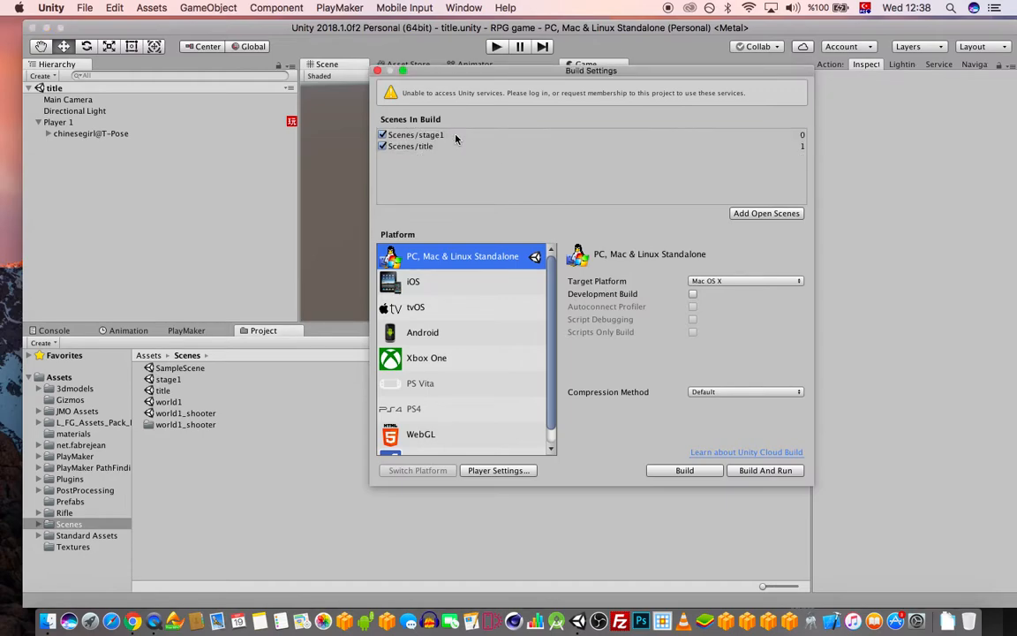
{"action": "mouse_move", "coordinate": [419, 148]}
{"action": "left_mouse_down"}
{"action": "mouse_move", "coordinate": [424, 123]}
{"action": "mouse_move", "coordinate": [422, 132]}
{"action": "left_mouse_up"}
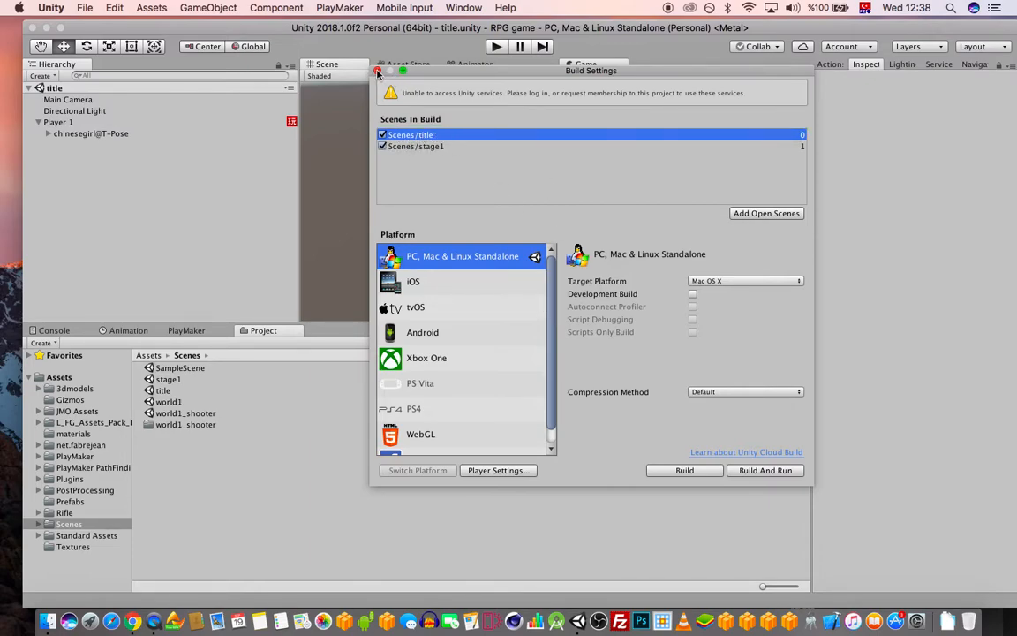
{"action": "mouse_move", "coordinate": [415, 146]}
{"action": "left_mouse_down"}
{"action": "mouse_move", "coordinate": [412, 129]}
{"action": "mouse_move", "coordinate": [425, 155]}
{"action": "mouse_move", "coordinate": [415, 151]}
{"action": "left_mouse_up"}
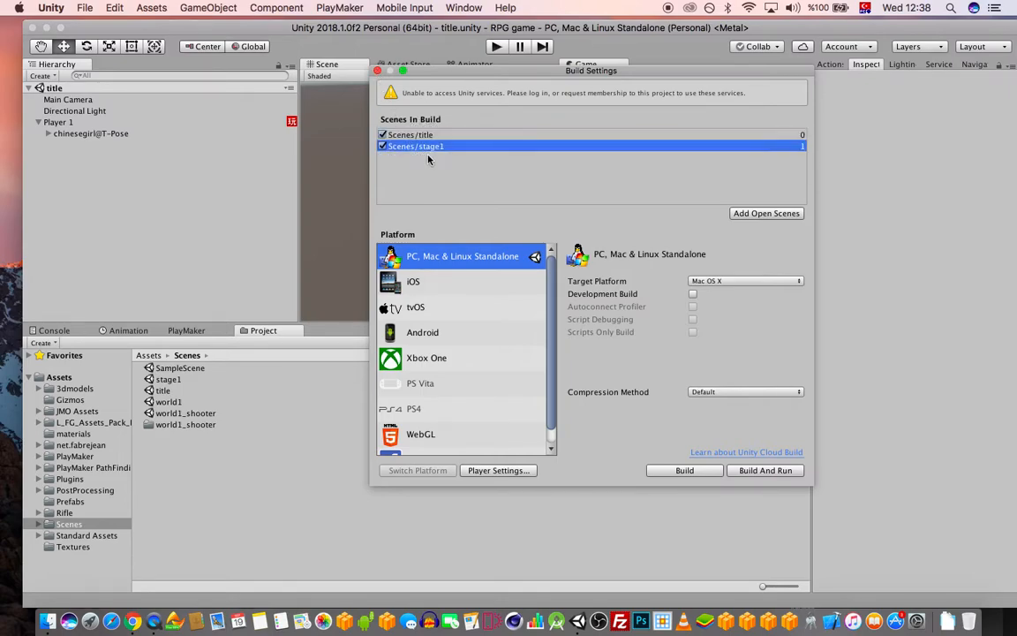
{"action": "left_click", "coordinate": [386, 136]}
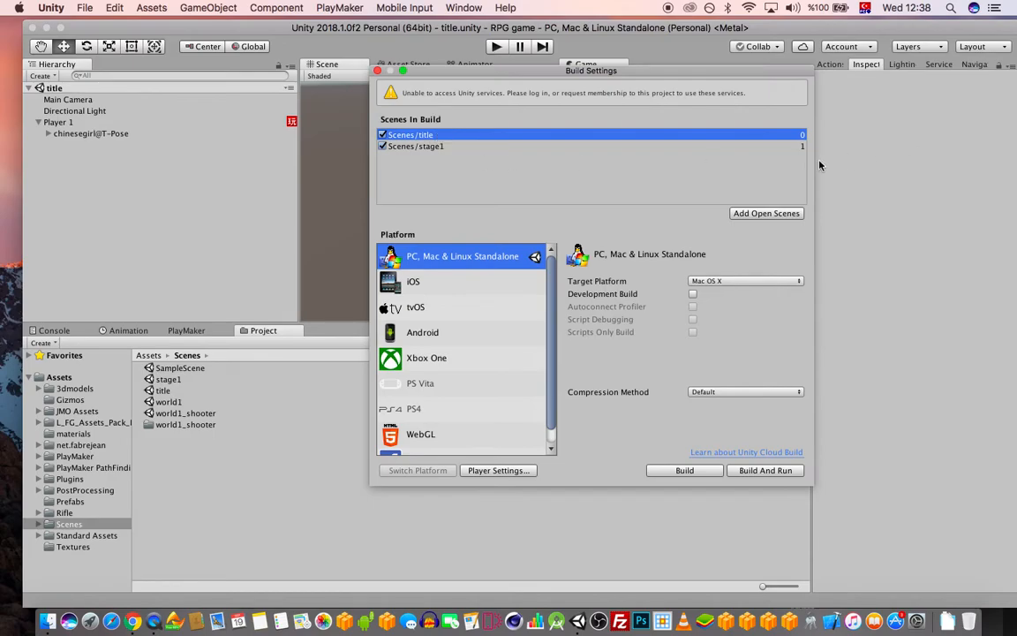
{"action": "left_click", "coordinate": [379, 71]}
{"action": "mouse_move", "coordinate": [453, 27]}
{"action": "left_mouse_down"}
{"action": "mouse_move", "coordinate": [465, 21]}
{"action": "mouse_move", "coordinate": [441, 20]}
{"action": "left_mouse_up"}
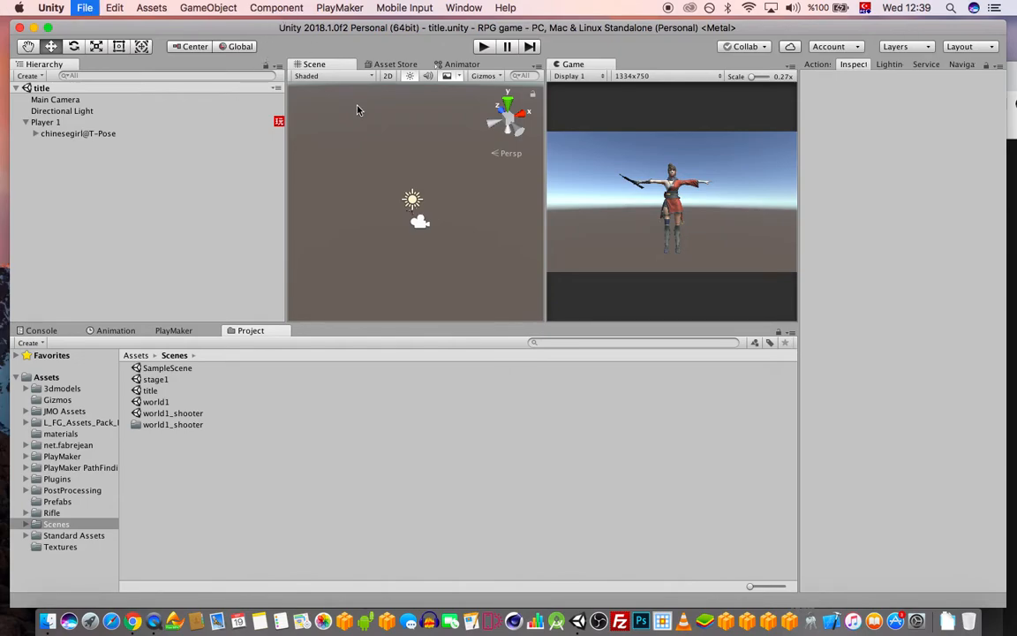
Clear the build list, removing title, stage1 and a briefly added SampleScene
{"action": "left_click", "coordinate": [80, 7]}
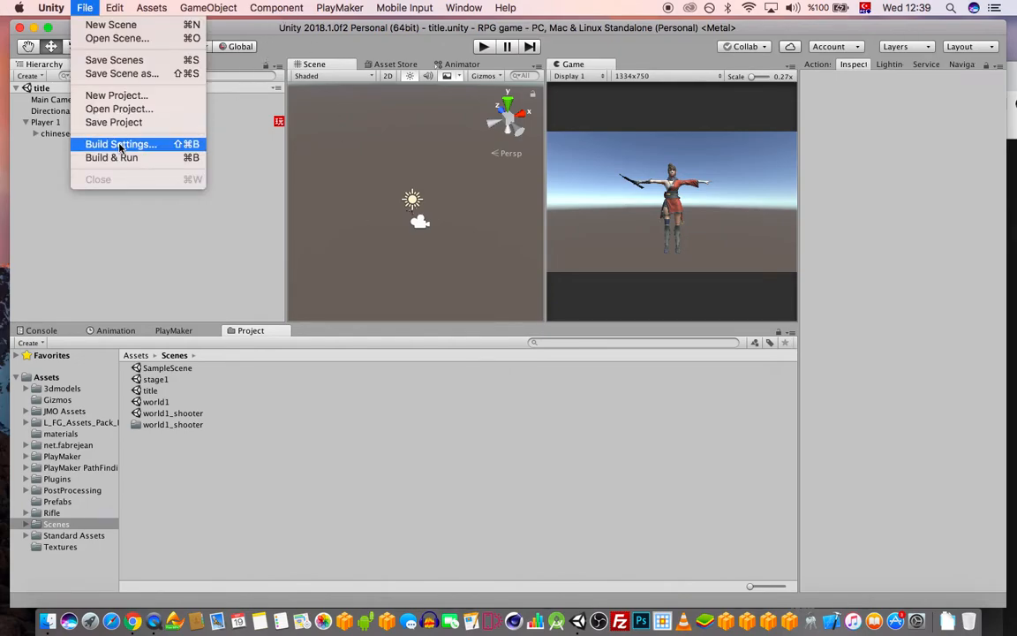
{"action": "left_click", "coordinate": [120, 143]}
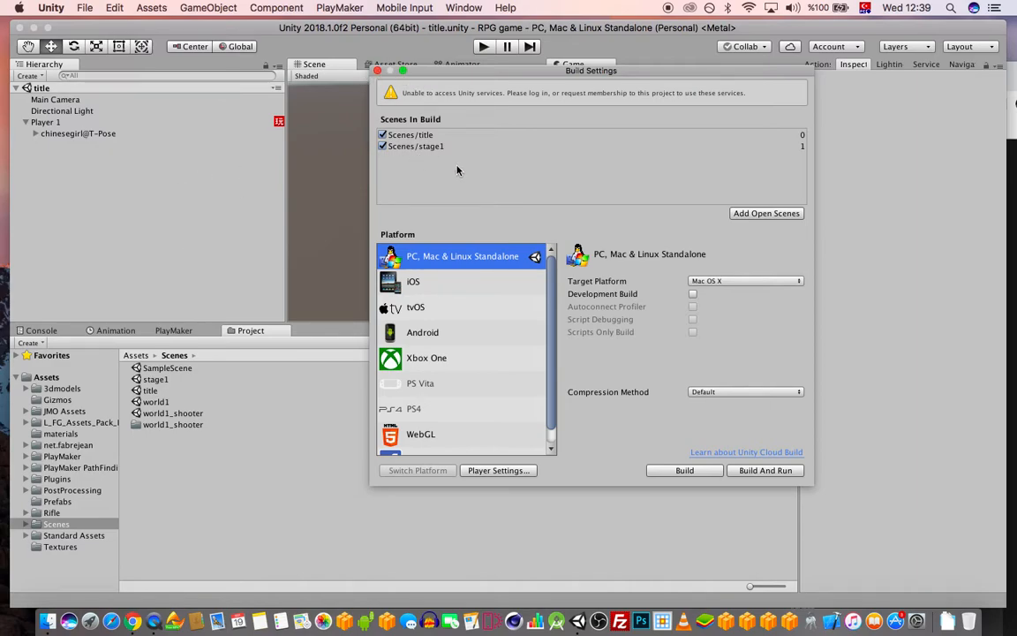
{"action": "left_click", "coordinate": [429, 135]}
{"action": "left_click", "coordinate": [429, 146], "text": "shift"}
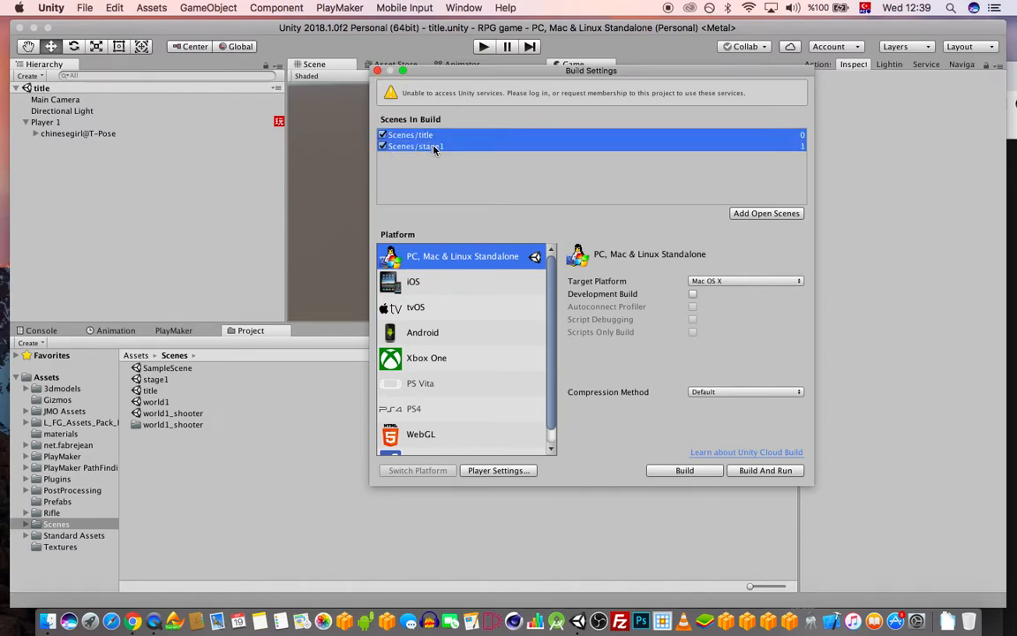
{"action": "key", "text": "BackSpace"}
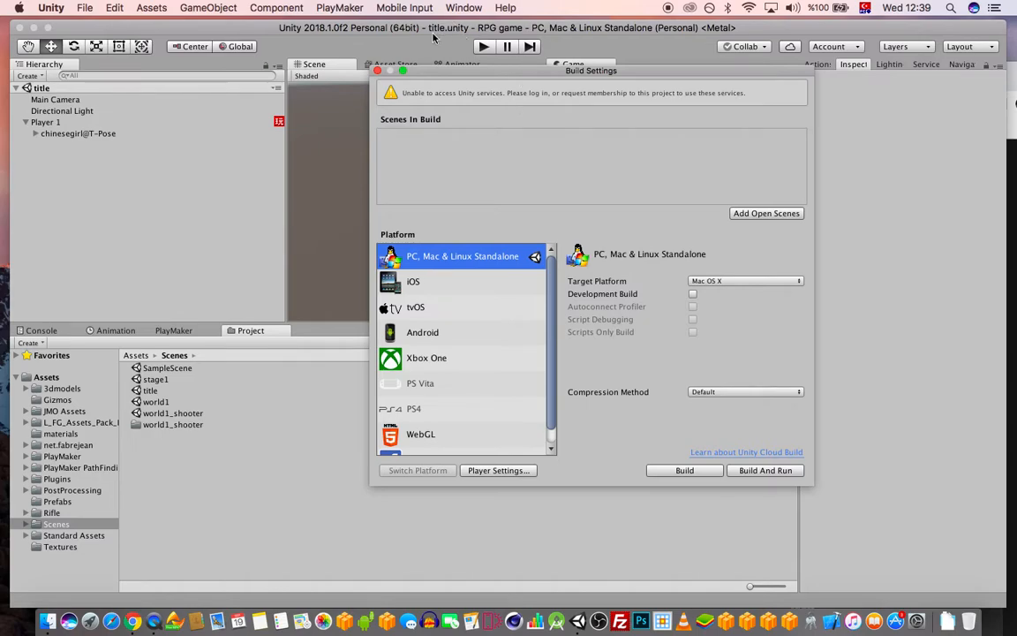
{"action": "left_click_drag", "start_coordinate": [155, 369], "coordinate": [411, 167]}
{"action": "left_click", "coordinate": [508, 128]}
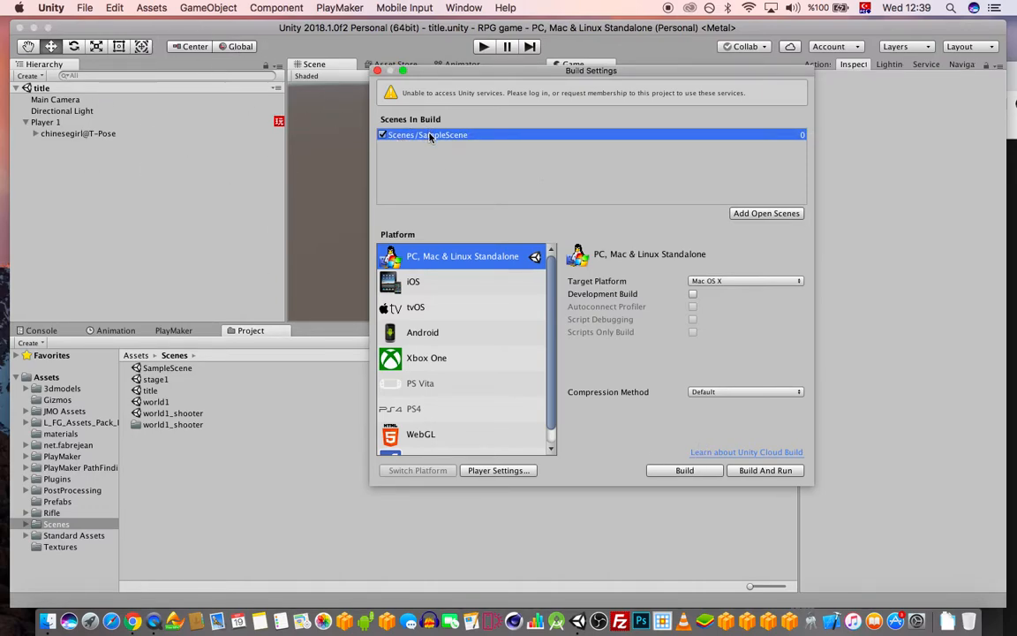
{"action": "key", "text": "Delete"}
Add stage1 and title back to the build list and run the game in play mode
{"action": "left_click", "coordinate": [155, 379]}
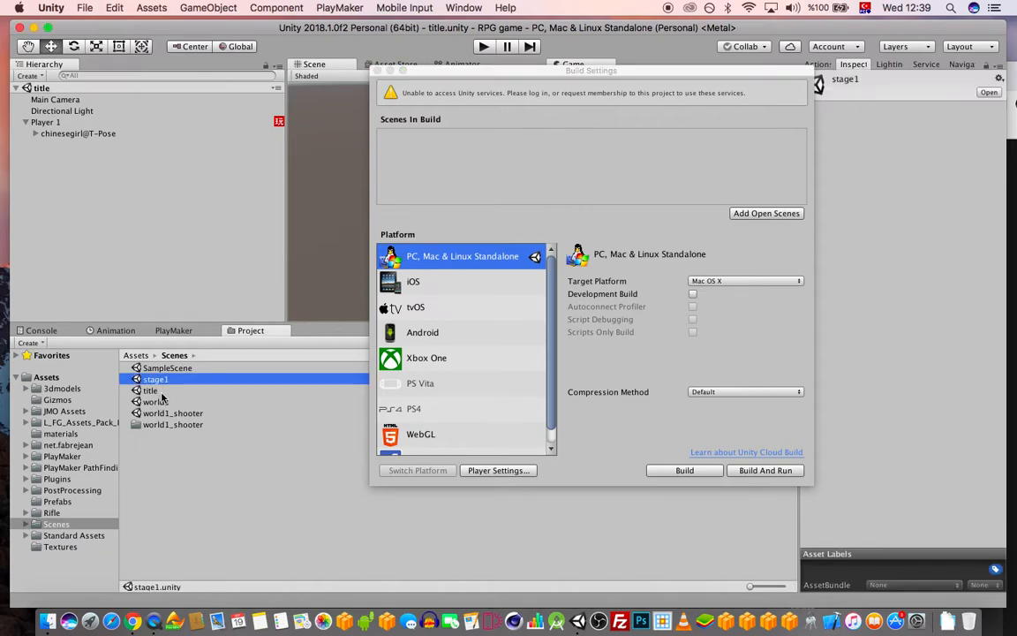
{"action": "left_click", "coordinate": [150, 391], "text": "shift"}
{"action": "left_click_drag", "start_coordinate": [150, 390], "coordinate": [433, 124]}
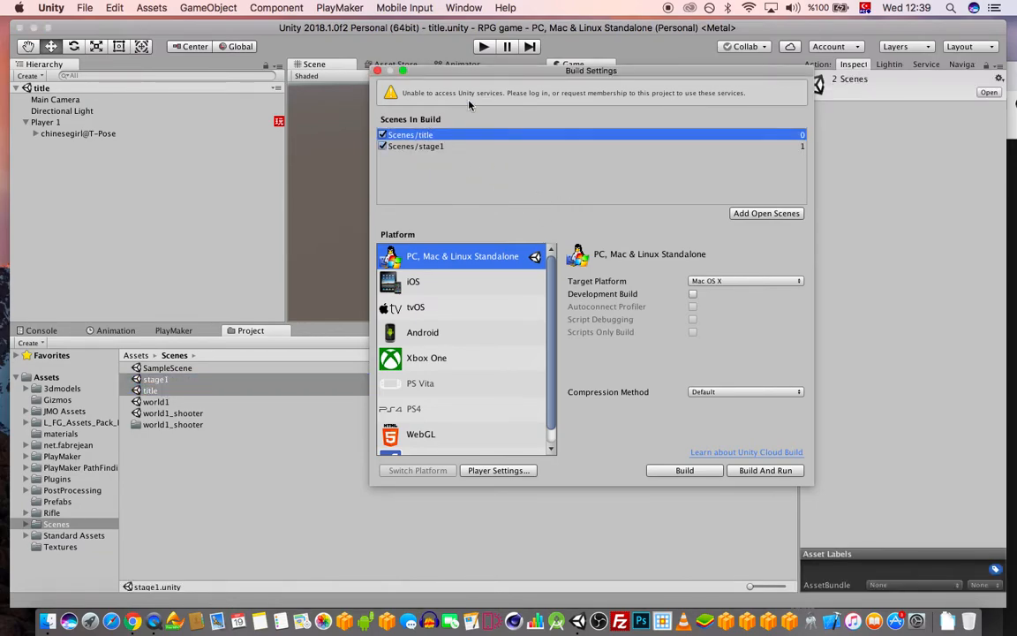
{"action": "left_click", "coordinate": [376, 70]}
{"action": "left_click", "coordinate": [483, 48]}
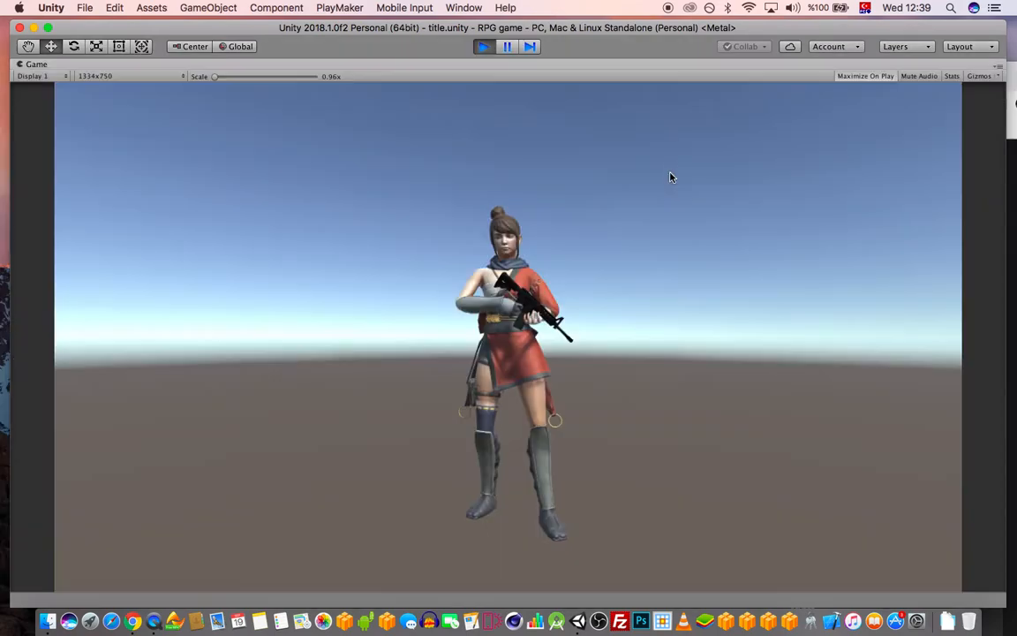
Stop play mode, widen the Game view, and frame and orbit around Player 1
{"action": "left_click", "coordinate": [485, 47]}
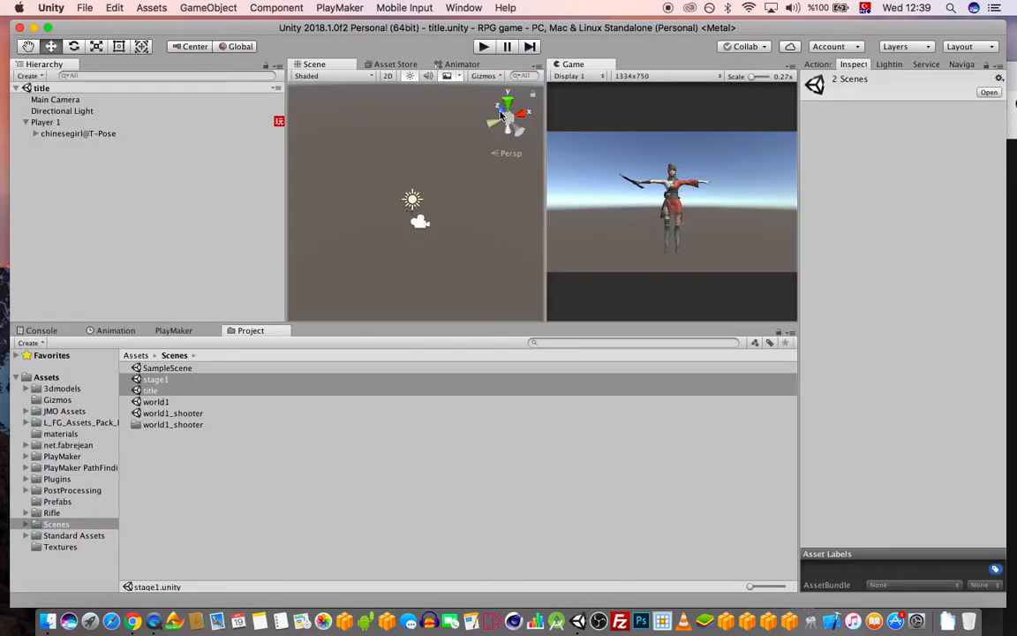
{"action": "left_click_drag", "start_coordinate": [545, 107], "coordinate": [521, 116]}
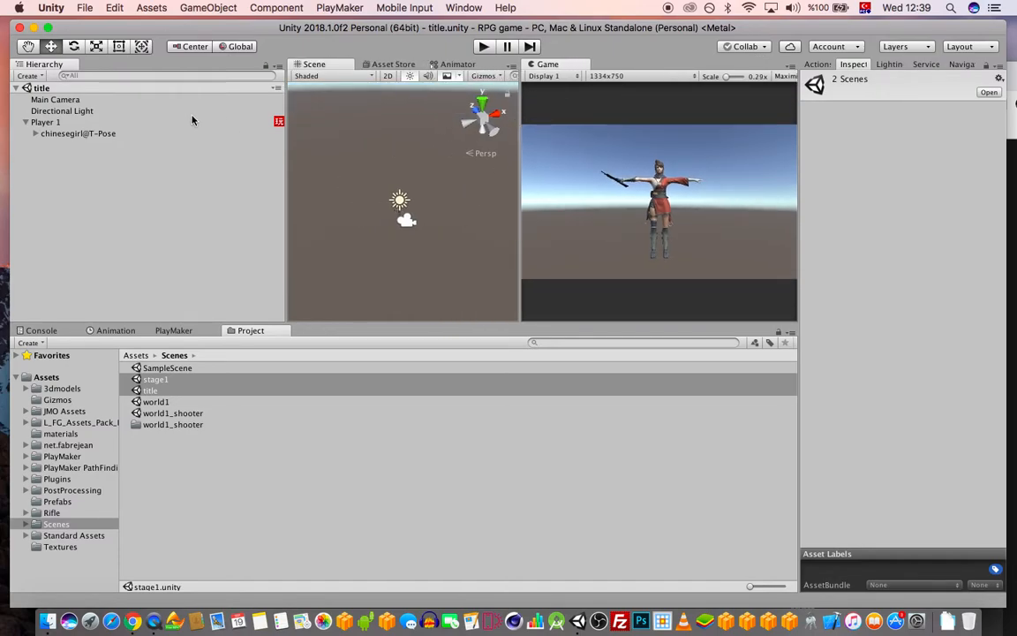
{"action": "scroll", "coordinate": [439, 240], "scroll_direction": "up", "scroll_amount": 5}
{"action": "left_click", "coordinate": [78, 123]}
{"action": "key", "text": "f"}
{"action": "left_click_drag", "start_coordinate": [469, 238], "coordinate": [336, 168], "text": "alt"}
Add a UI Canvas to the title scene from the GameObject menu
{"action": "left_click", "coordinate": [208, 6]}
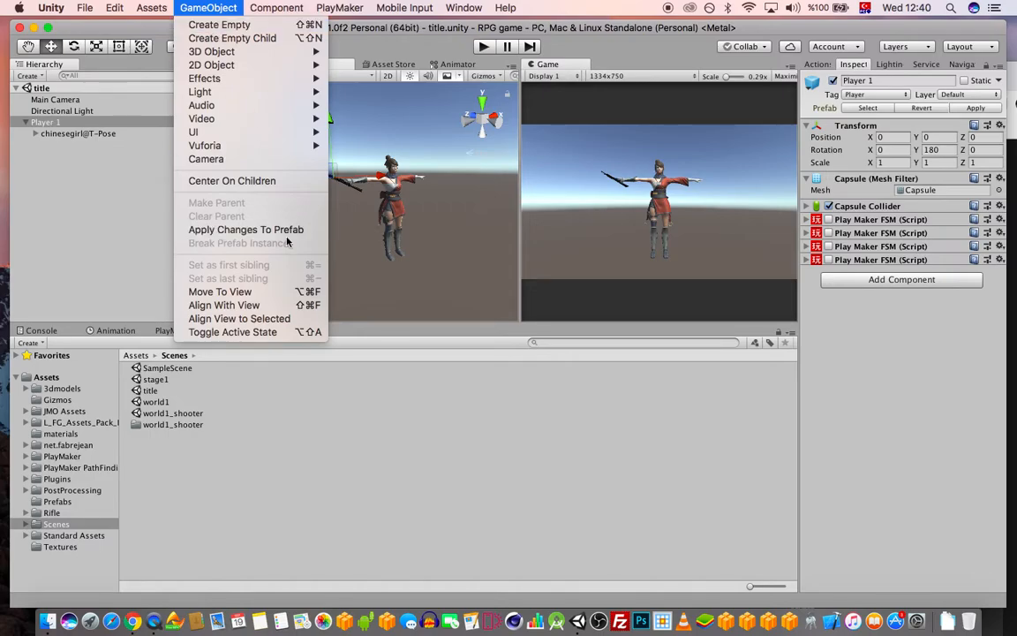
{"action": "left_click", "coordinate": [181, 6]}
{"action": "left_click", "coordinate": [118, 214]}
{"action": "left_click", "coordinate": [206, 8]}
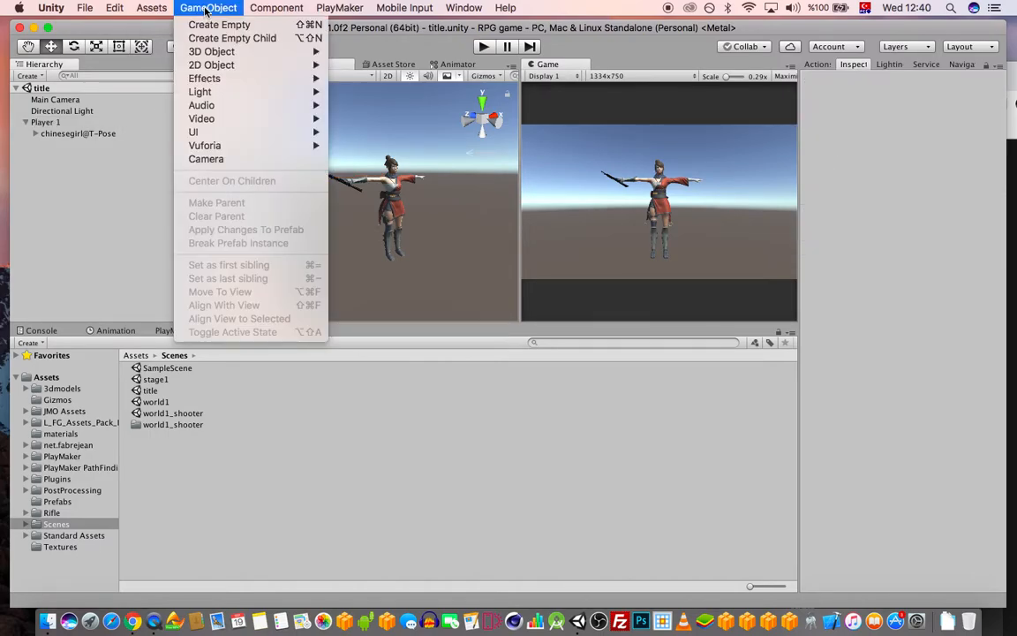
{"action": "mouse_move", "coordinate": [299, 132]}
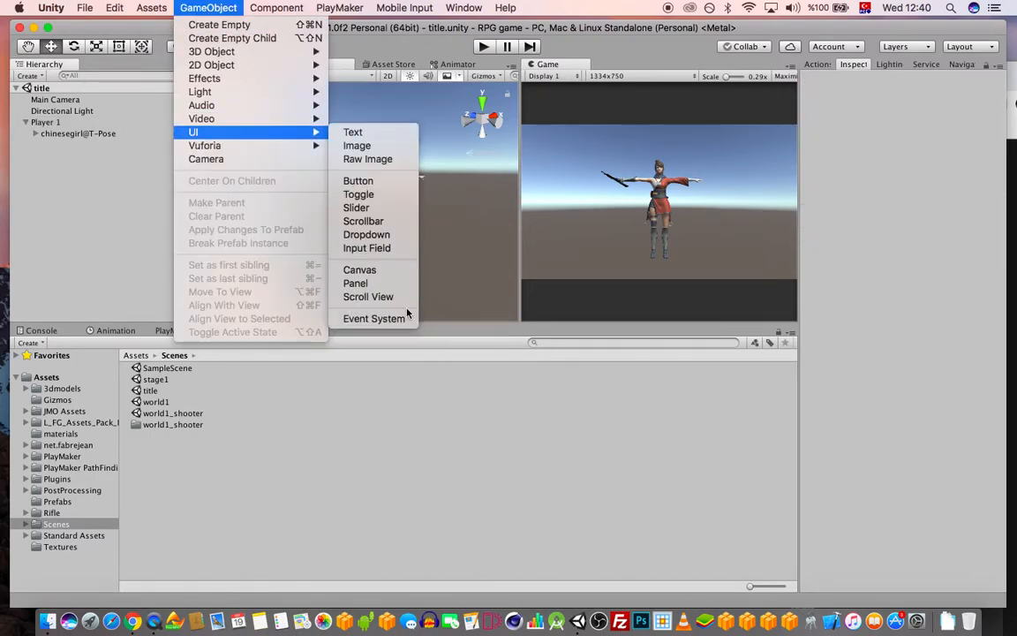
{"action": "left_click", "coordinate": [384, 269]}
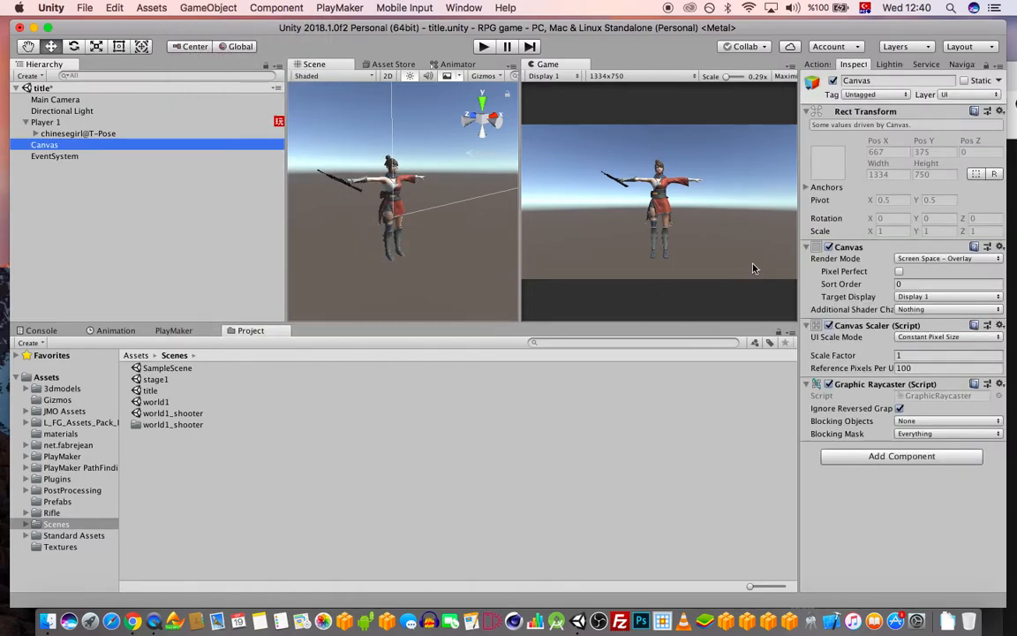
Set the Canvas Scaler to Scale With Screen Size at a 1334 × 750 reference resolution
{"action": "left_click", "coordinate": [938, 336]}
{"action": "left_click", "coordinate": [929, 348]}
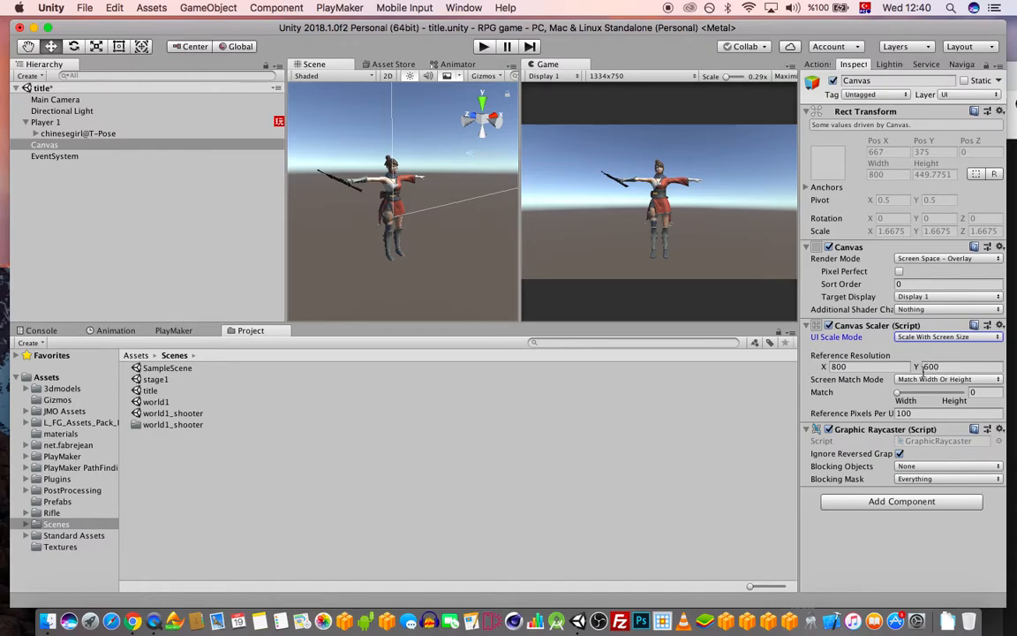
{"action": "left_click_drag", "start_coordinate": [867, 367], "coordinate": [668, 337]}
{"action": "type", "text": "1334"}
{"action": "key", "text": "Tab"}
{"action": "type", "text": "7"}
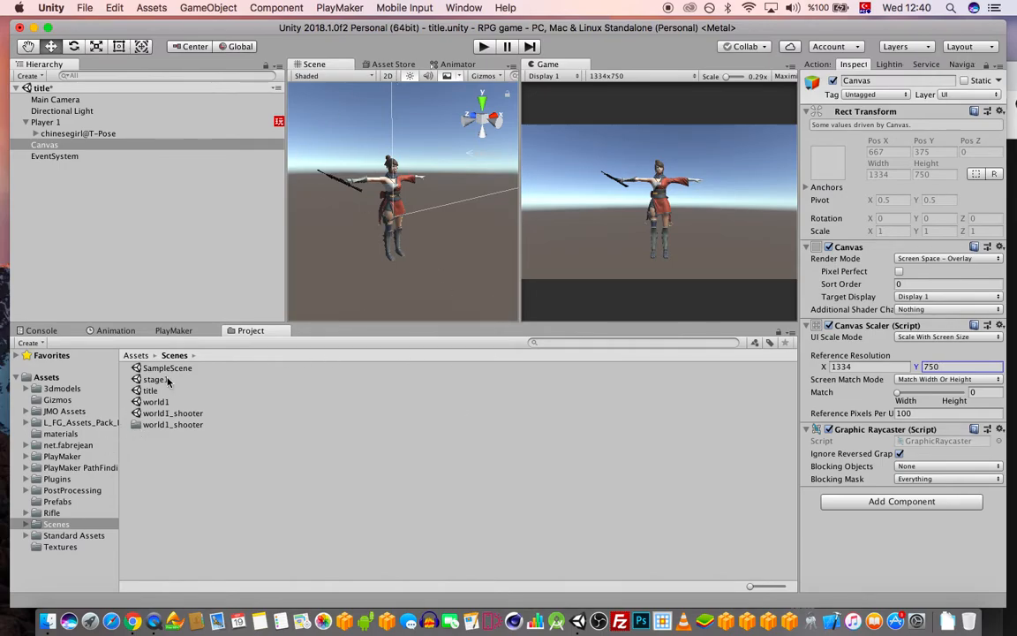
{"action": "right_click", "coordinate": [59, 148]}
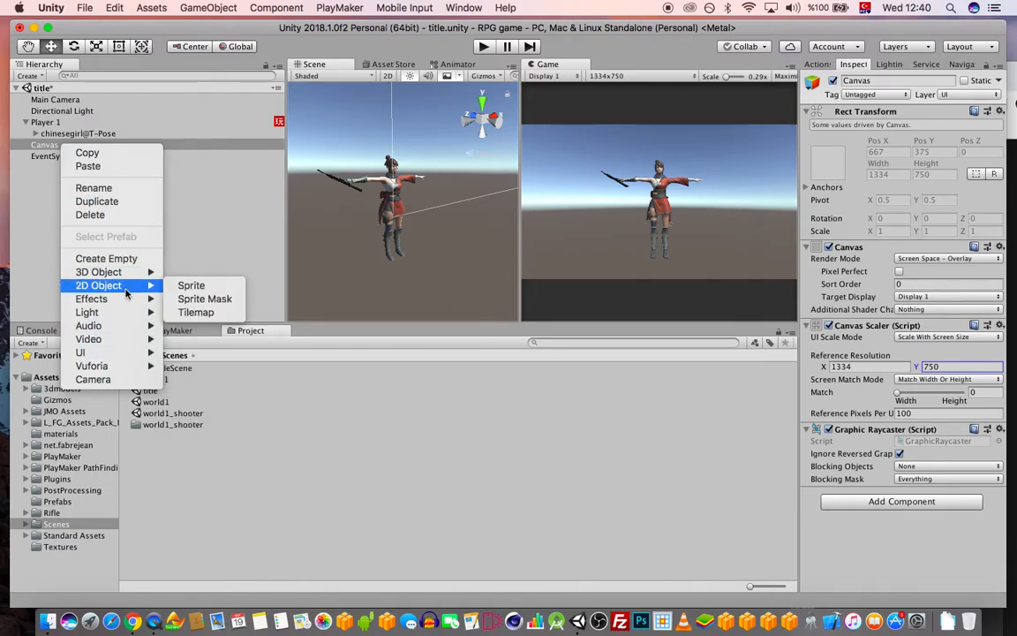
Add an Image under the Canvas that uses the STARTGAME sprite as its source
{"action": "mouse_move", "coordinate": [127, 329]}
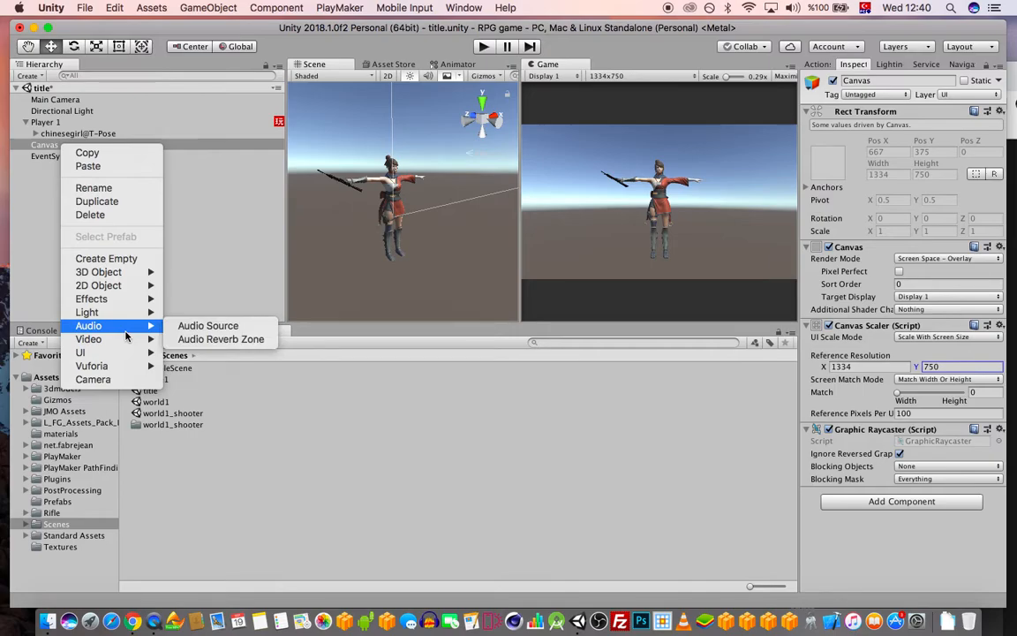
{"action": "mouse_move", "coordinate": [132, 352]}
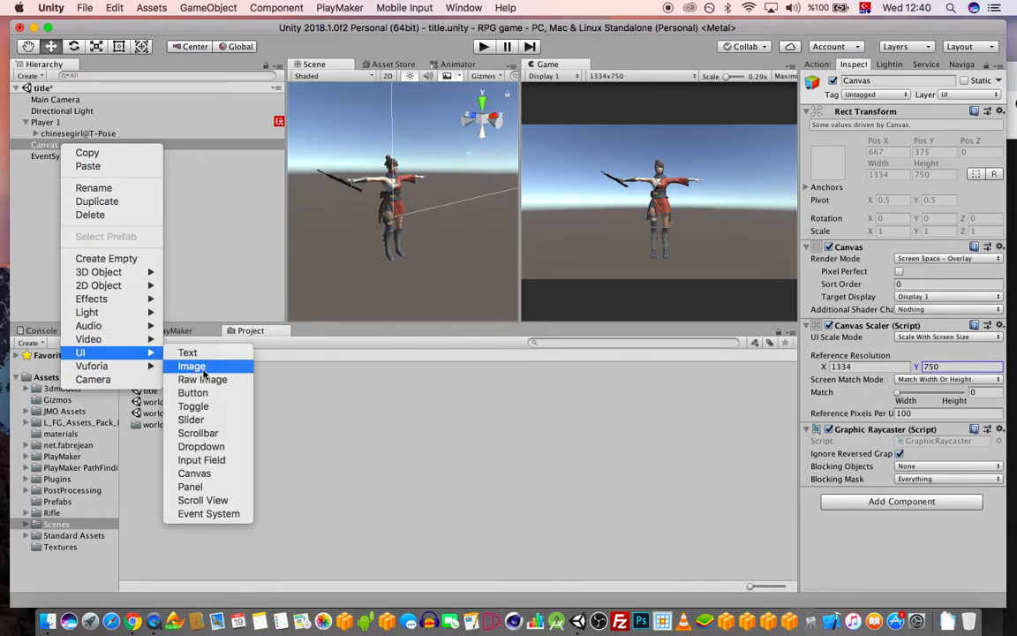
{"action": "left_click", "coordinate": [242, 369]}
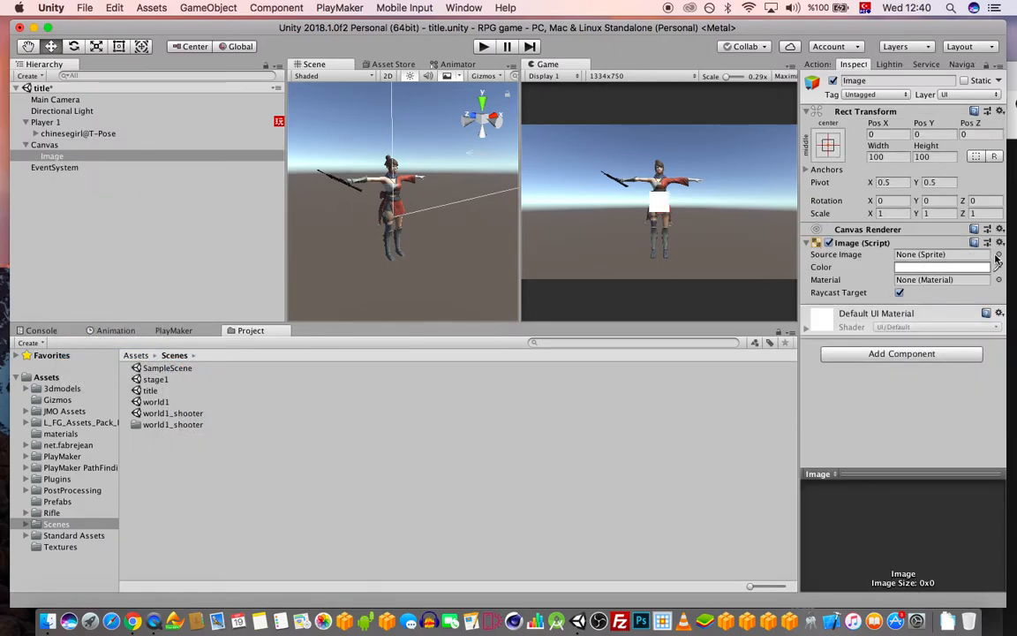
{"action": "left_click", "coordinate": [999, 256]}
{"action": "scroll", "coordinate": [337, 324], "scroll_direction": "down", "scroll_amount": 10}
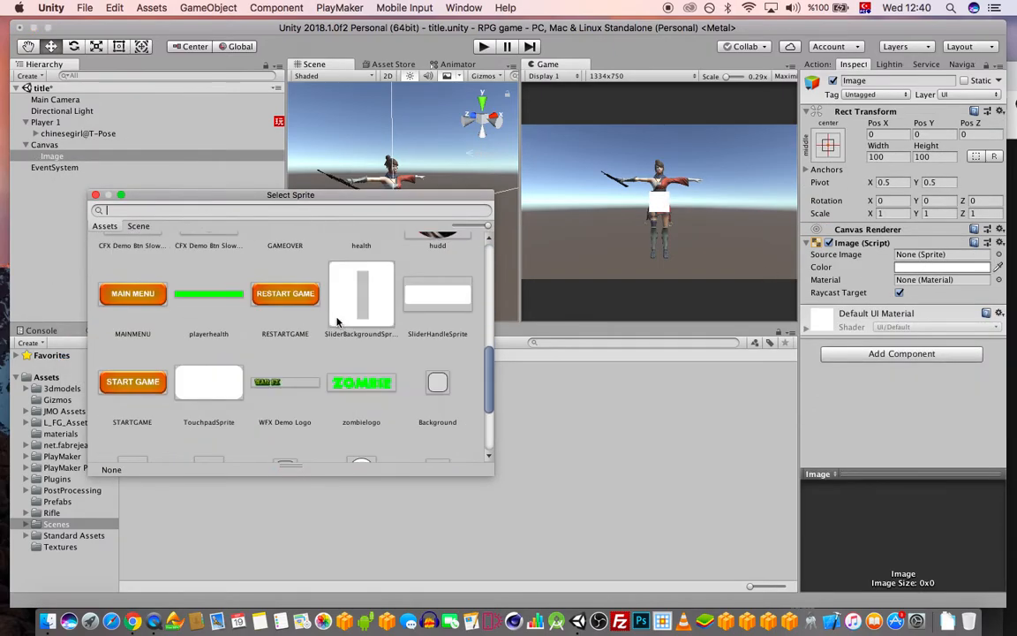
{"action": "double_click", "coordinate": [142, 382]}
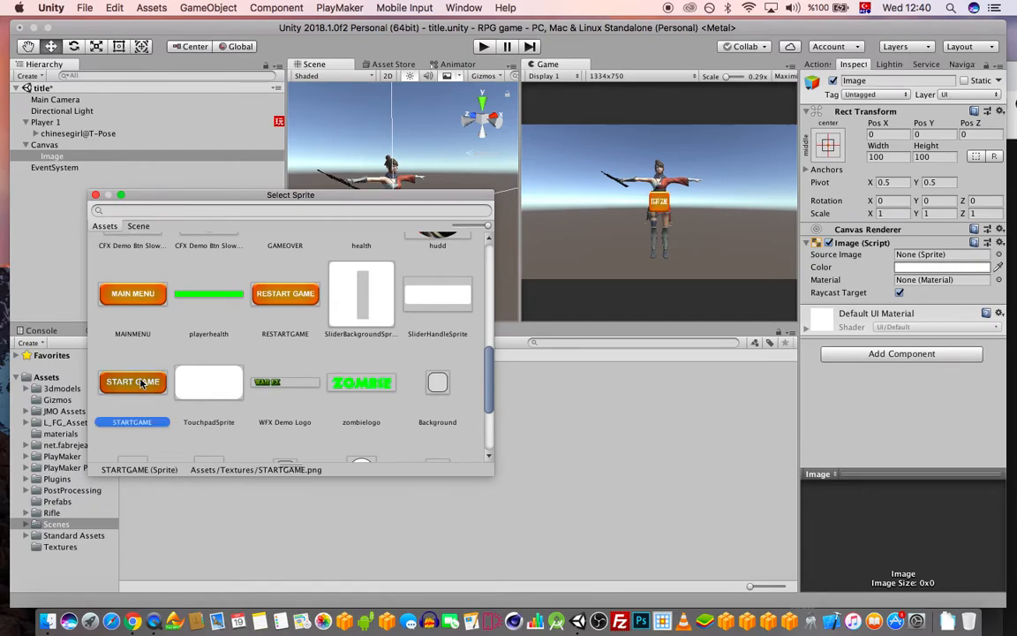
Scale the START GAME image to 4 by 1.5
{"action": "left_click", "coordinate": [887, 213]}
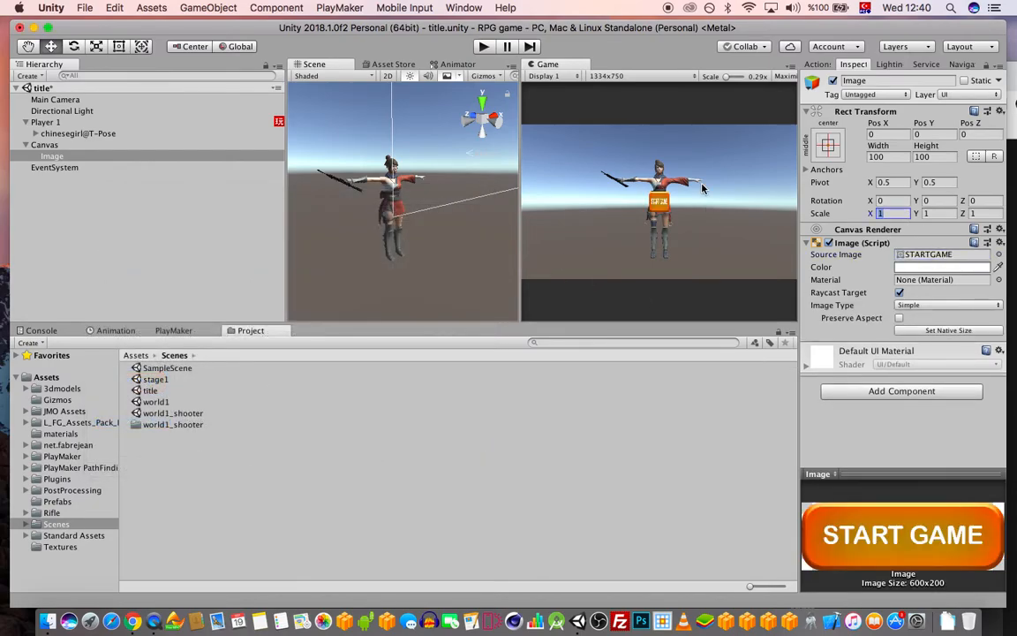
{"action": "type", "text": "5"}
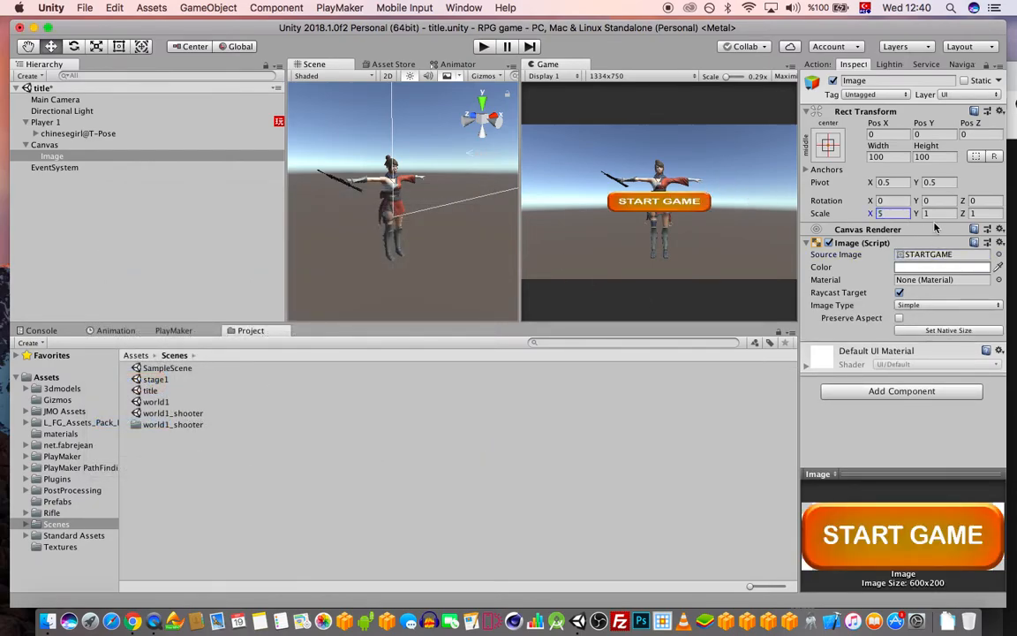
{"action": "key", "text": "Tab"}
{"action": "type", "text": "2"}
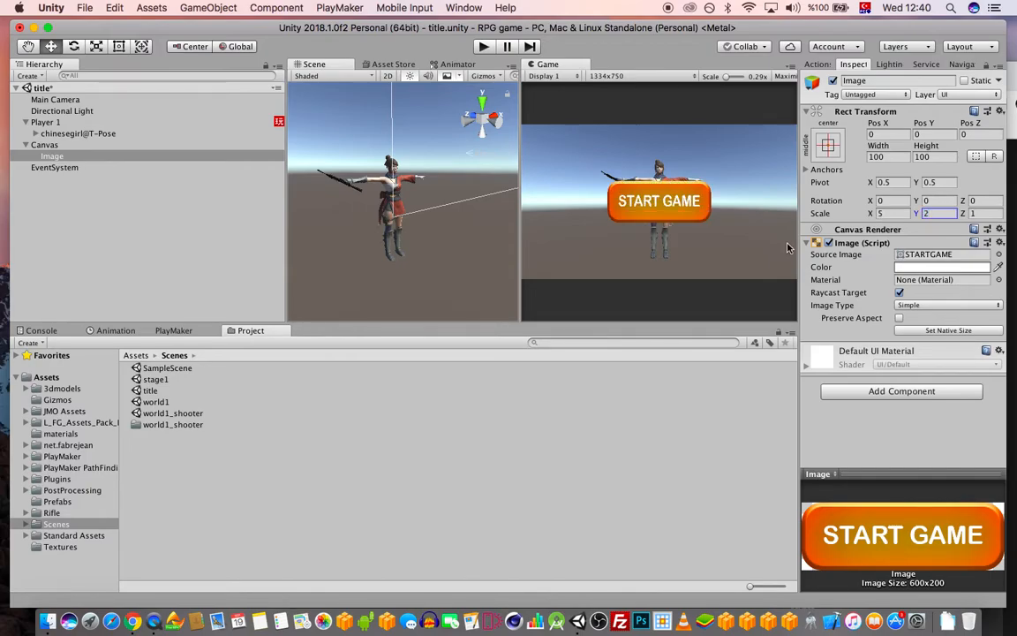
{"action": "key", "text": "shift+Tab"}
{"action": "type", "text": "4"}
{"action": "key", "text": "Tab"}
{"action": "type", "text": "1.5"}
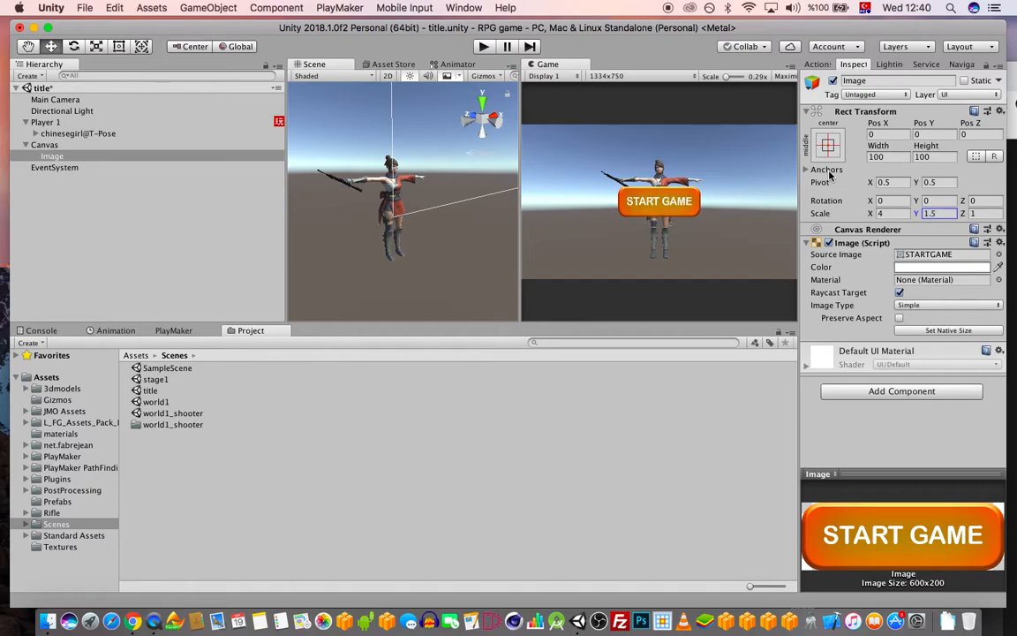
Lower the START GAME image to Y −218 beneath the character
{"action": "scroll", "coordinate": [424, 196], "scroll_direction": "down", "scroll_amount": 10}
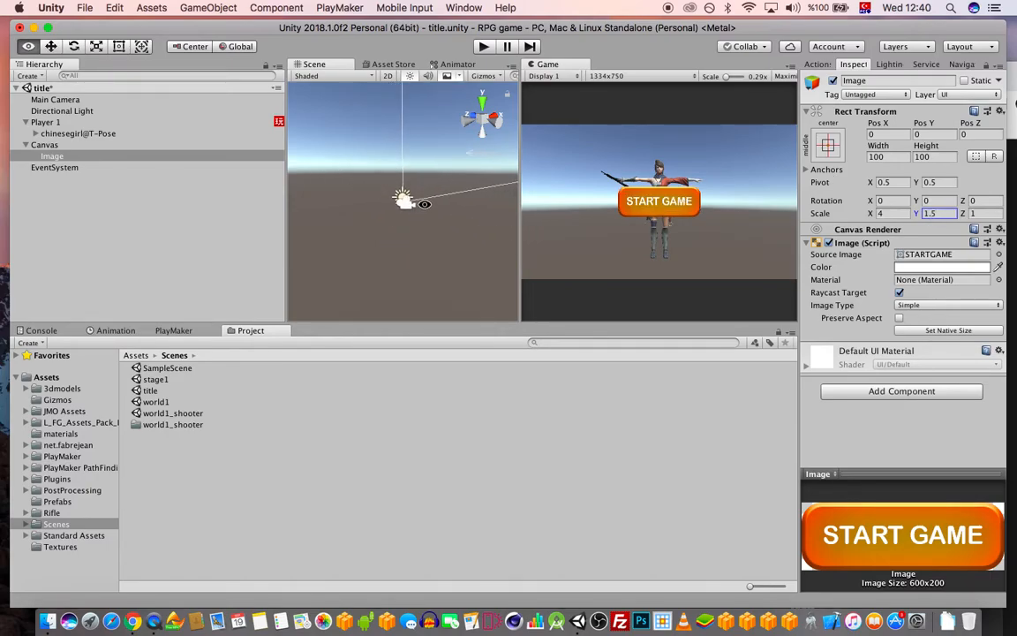
{"action": "left_click_drag", "start_coordinate": [520, 265], "coordinate": [403, 268]}
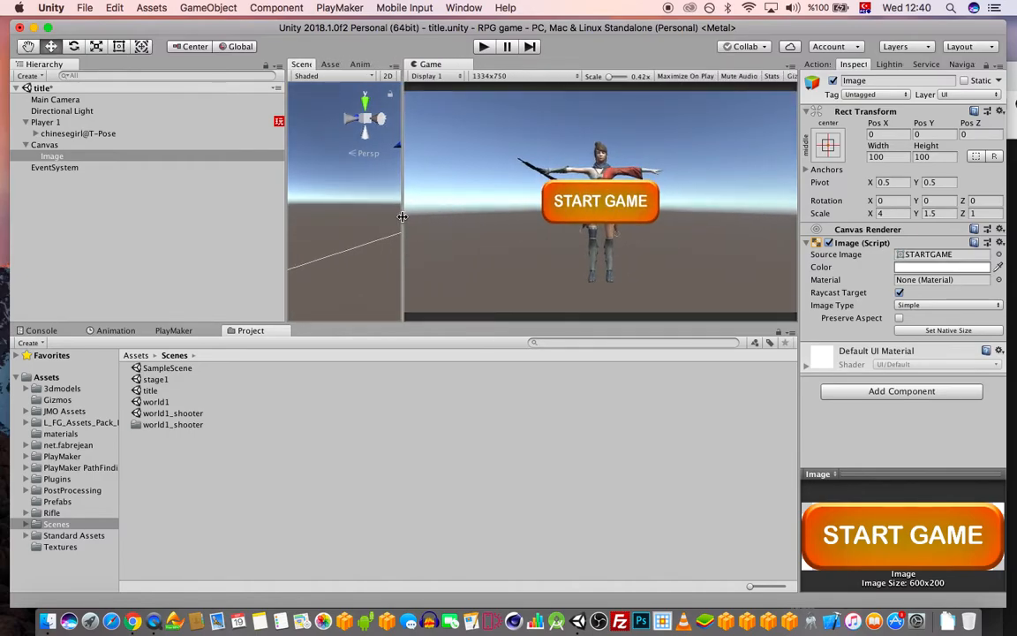
{"action": "left_click_drag", "start_coordinate": [403, 217], "coordinate": [533, 215]}
{"action": "scroll", "coordinate": [461, 229], "scroll_direction": "down", "scroll_amount": 5}
{"action": "key", "text": "f"}
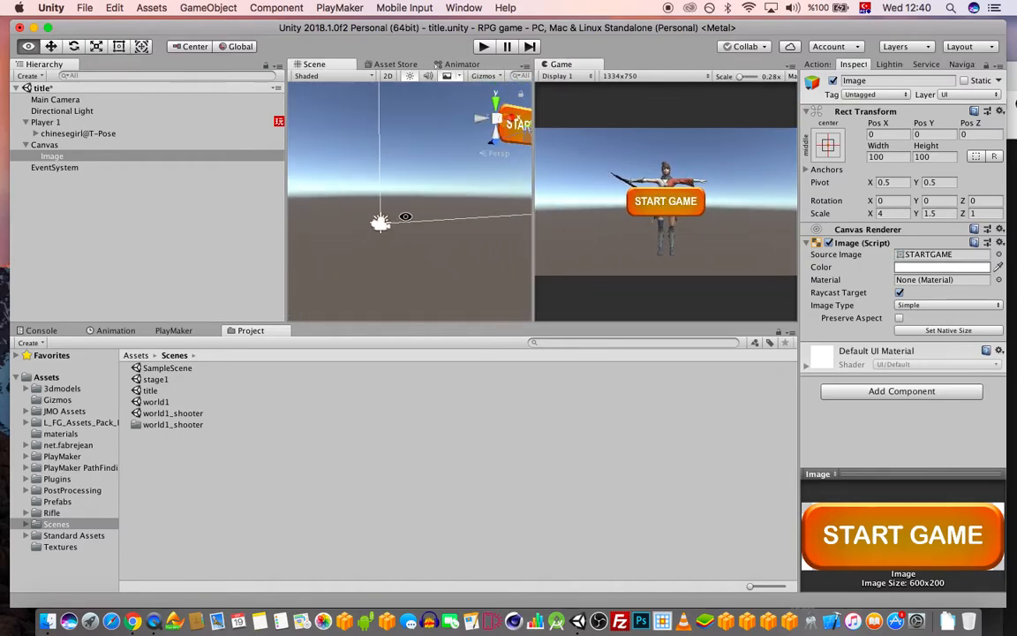
{"action": "left_click", "coordinate": [830, 147]}
{"action": "left_click", "coordinate": [830, 147]}
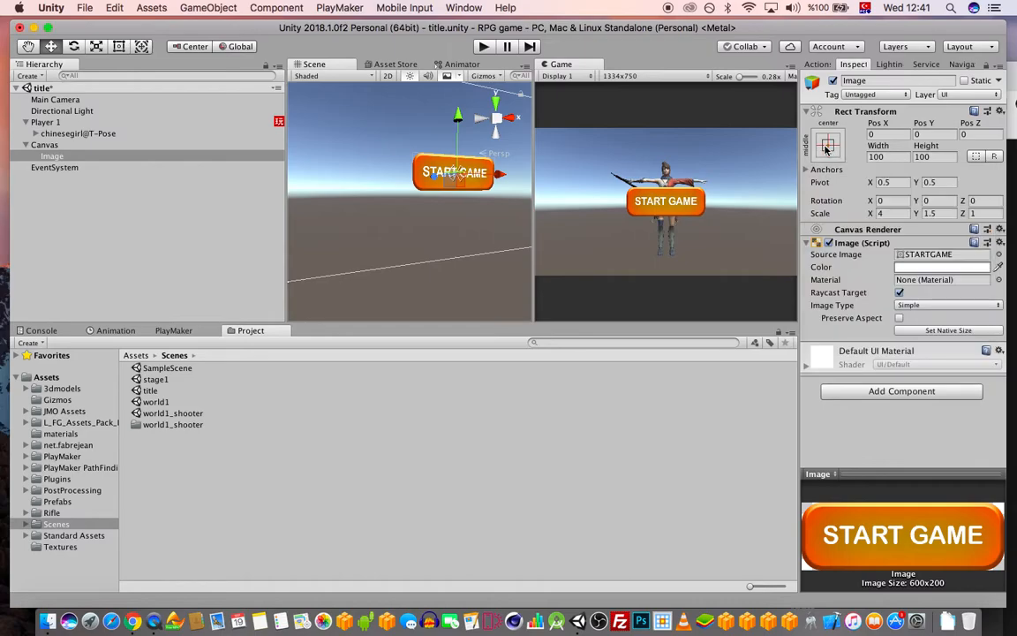
{"action": "left_click_drag", "start_coordinate": [458, 120], "coordinate": [456, 170]}
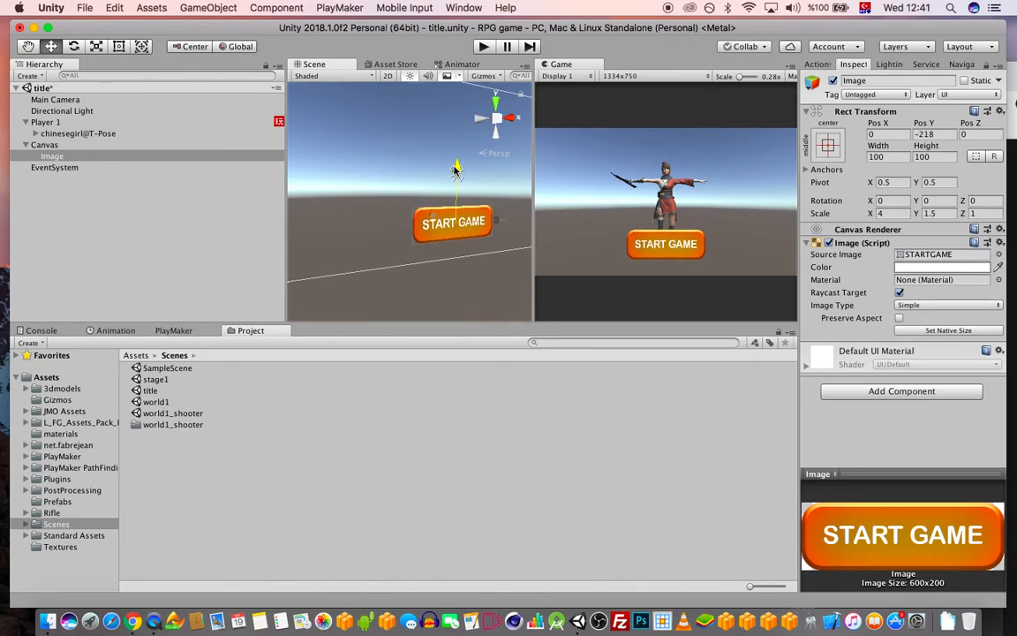
{"action": "left_click", "coordinate": [62, 123]}
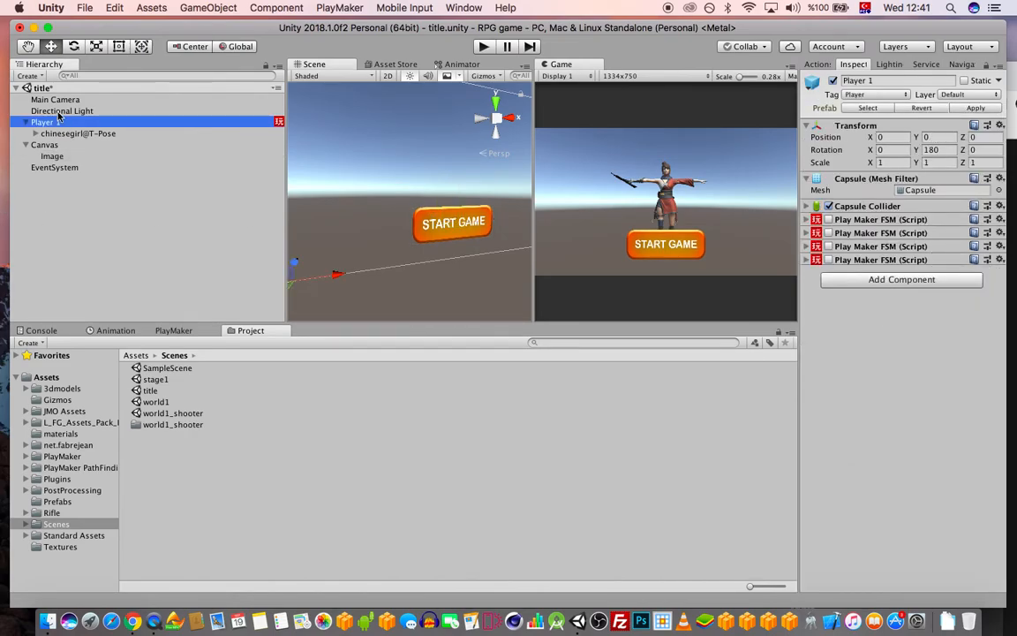
Set the Main Camera's Z position to -3 and save the scene
{"action": "left_click", "coordinate": [55, 99]}
{"action": "left_click_drag", "start_coordinate": [363, 277], "coordinate": [303, 253], "text": "alt"}
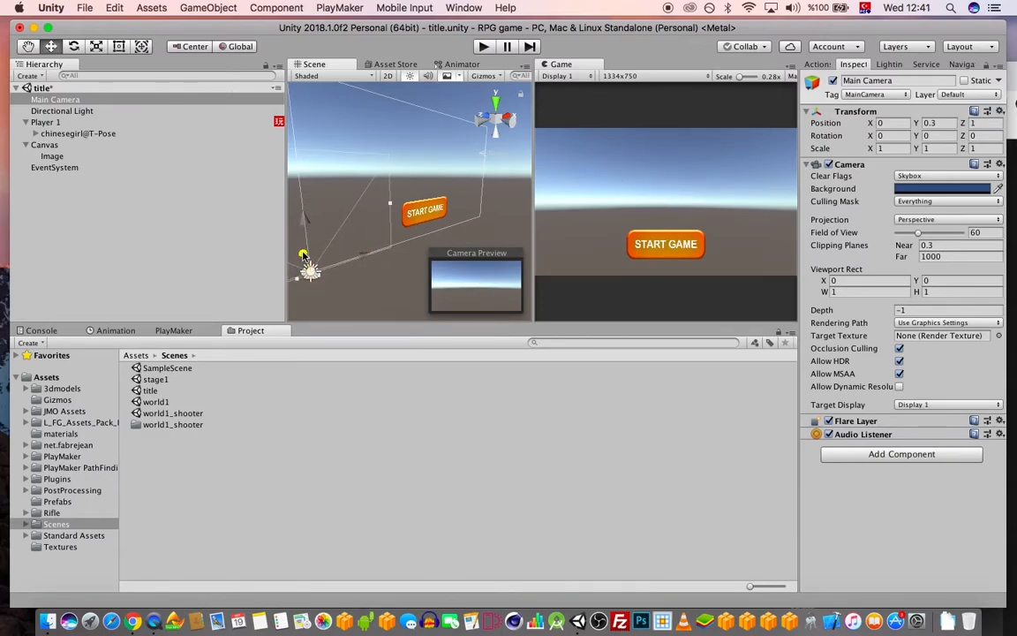
{"action": "key", "text": "super+z"}
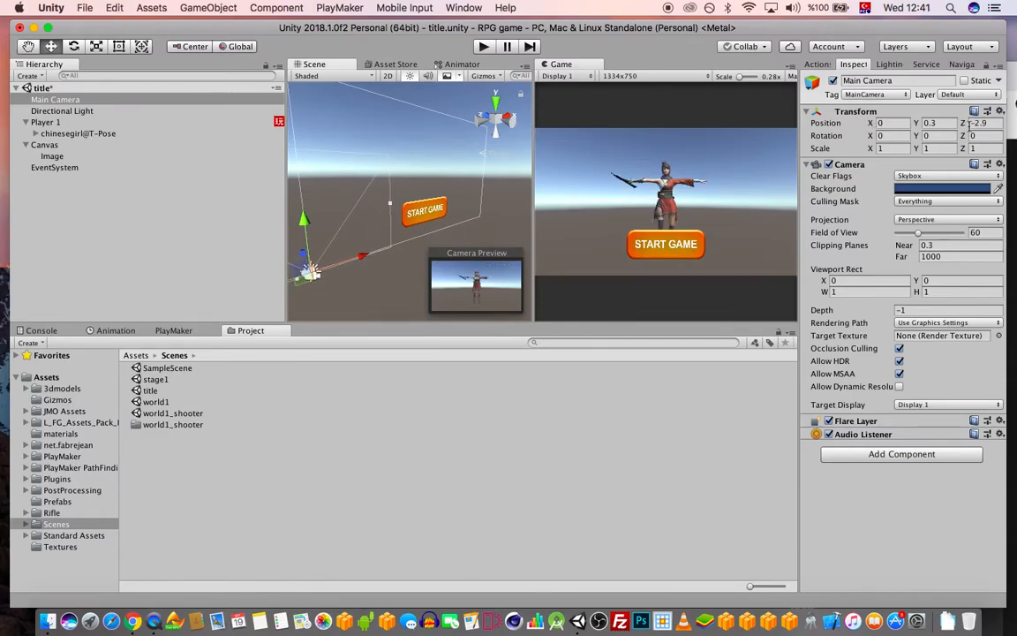
{"action": "left_click", "coordinate": [981, 124]}
{"action": "type", "text": "-3"}
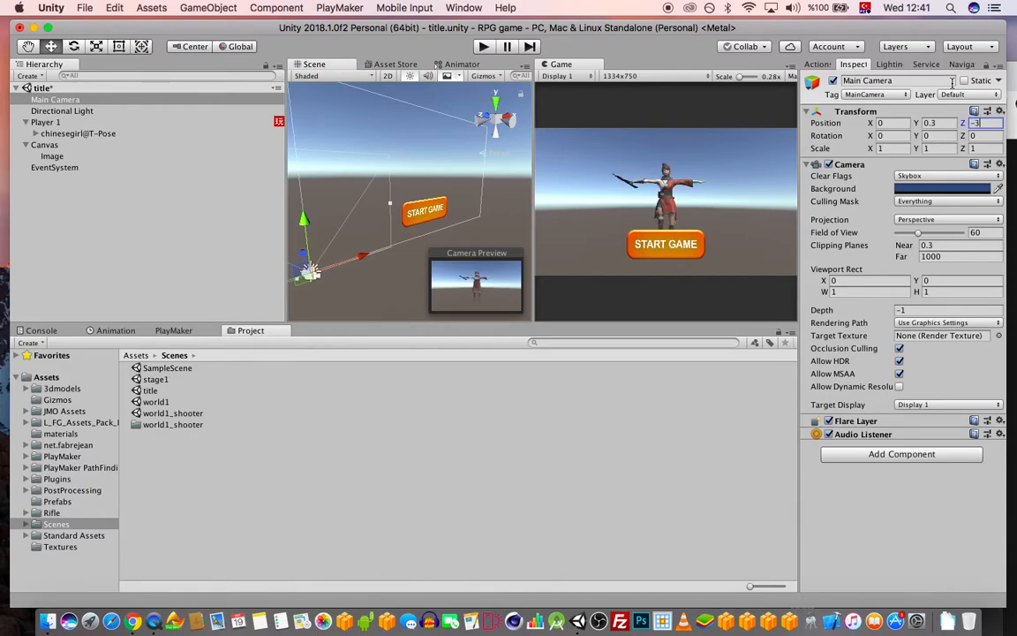
{"action": "key", "text": "super+s"}
Rescale the START GAME image to 3 by 1 and collapse the Canvas in the hierarchy
{"action": "left_click", "coordinate": [51, 155]}
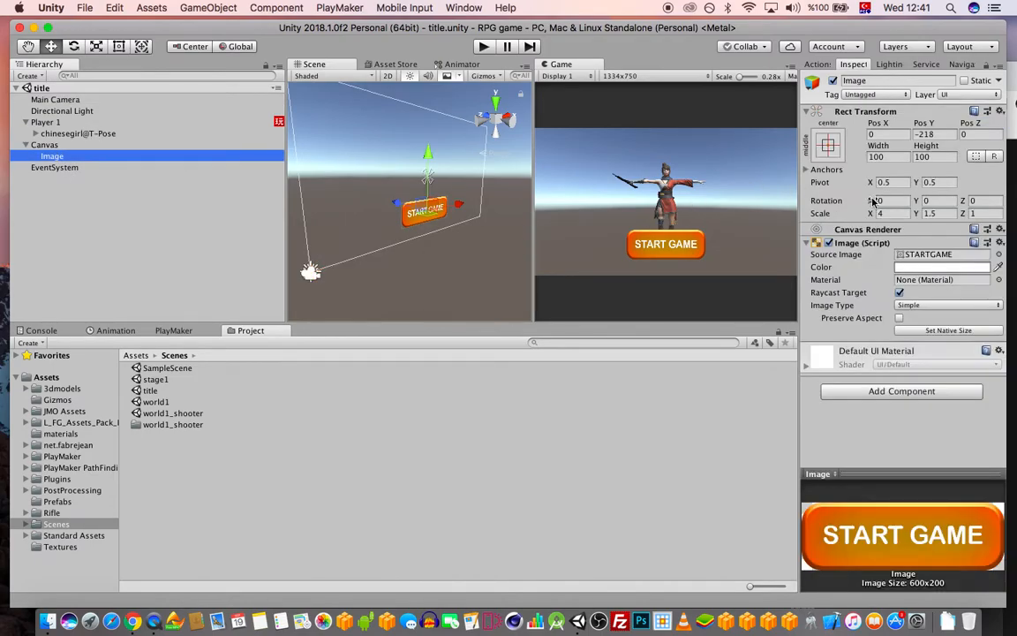
{"action": "type", "text": "3"}
{"action": "key", "text": "Tab"}
{"action": "type", "text": "1"}
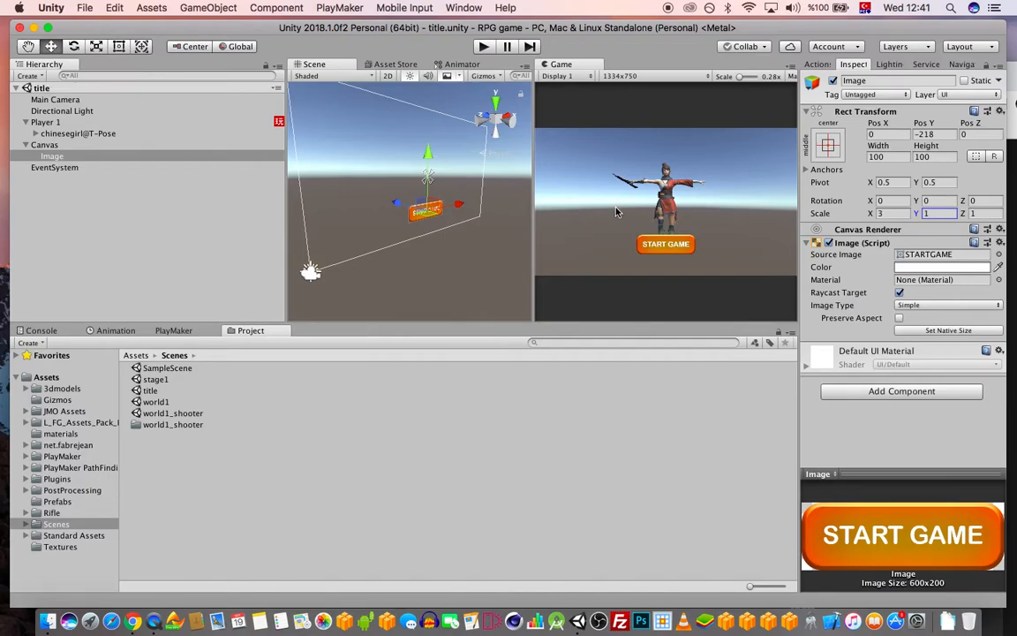
{"action": "left_click", "coordinate": [42, 144]}
{"action": "left_click", "coordinate": [25, 145]}
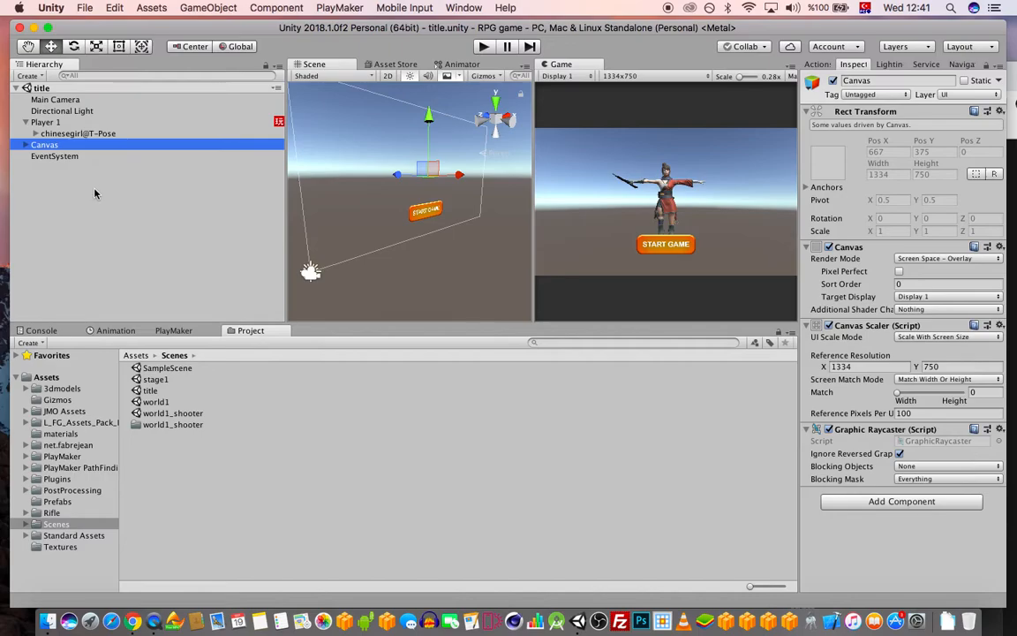
{"action": "left_click", "coordinate": [89, 186]}
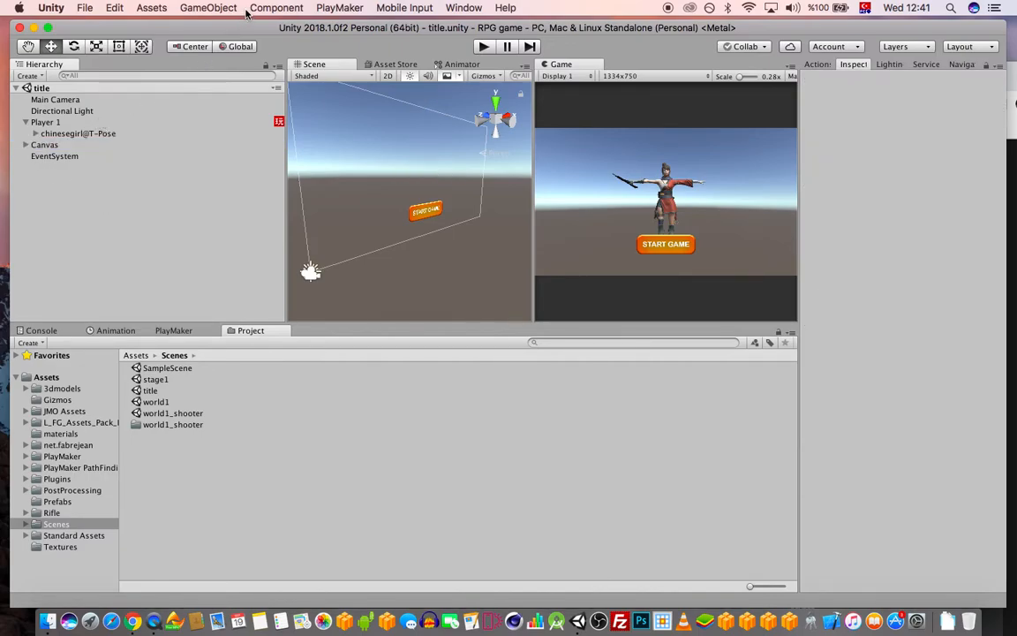
Add a Plane to the scene and scale it to 5
{"action": "left_click", "coordinate": [212, 8]}
{"action": "mouse_move", "coordinate": [256, 51]}
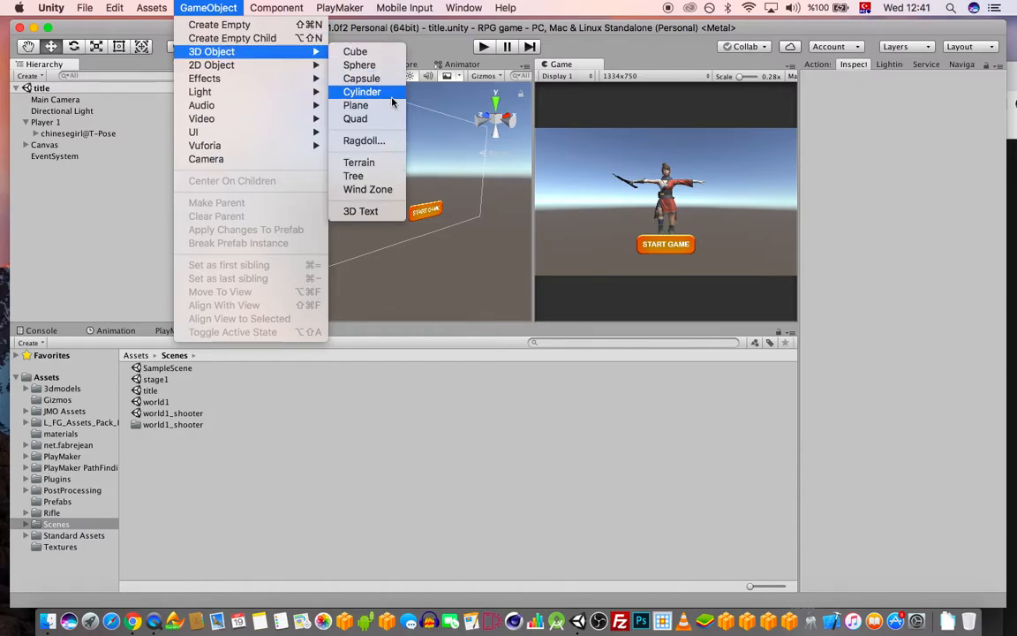
{"action": "left_click", "coordinate": [355, 105]}
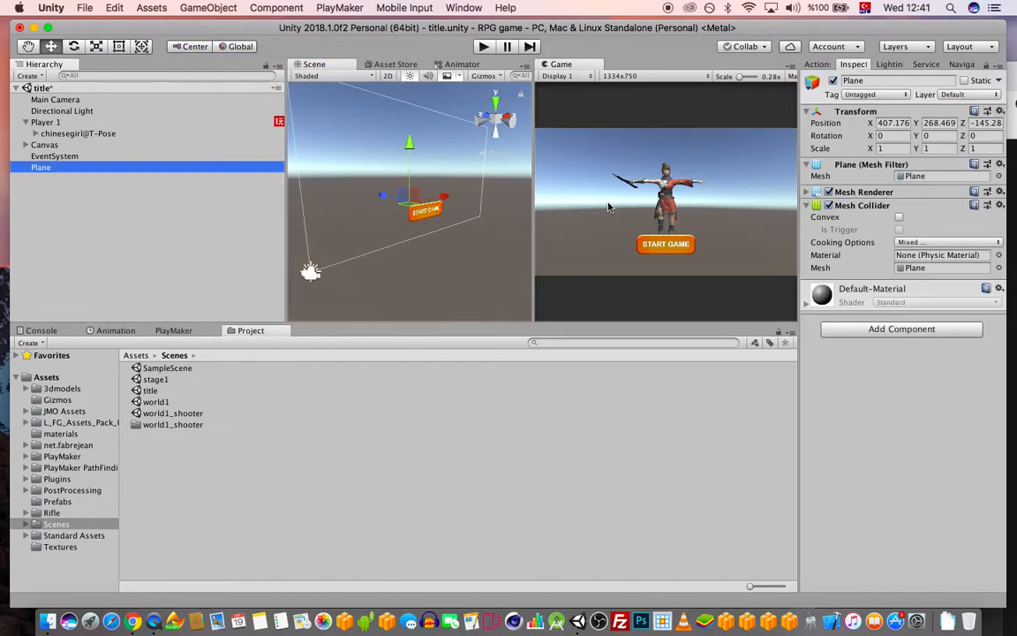
{"action": "left_click_drag", "start_coordinate": [895, 148], "coordinate": [698, 138]}
{"action": "type", "text": "5"}
{"action": "key", "text": "Tab"}
{"action": "type", "text": "5"}
{"action": "key", "text": "Tab"}
Set the plane's X position to 0 and centre it in the scene view
{"action": "scroll", "coordinate": [433, 212], "scroll_direction": "up", "scroll_amount": 5}
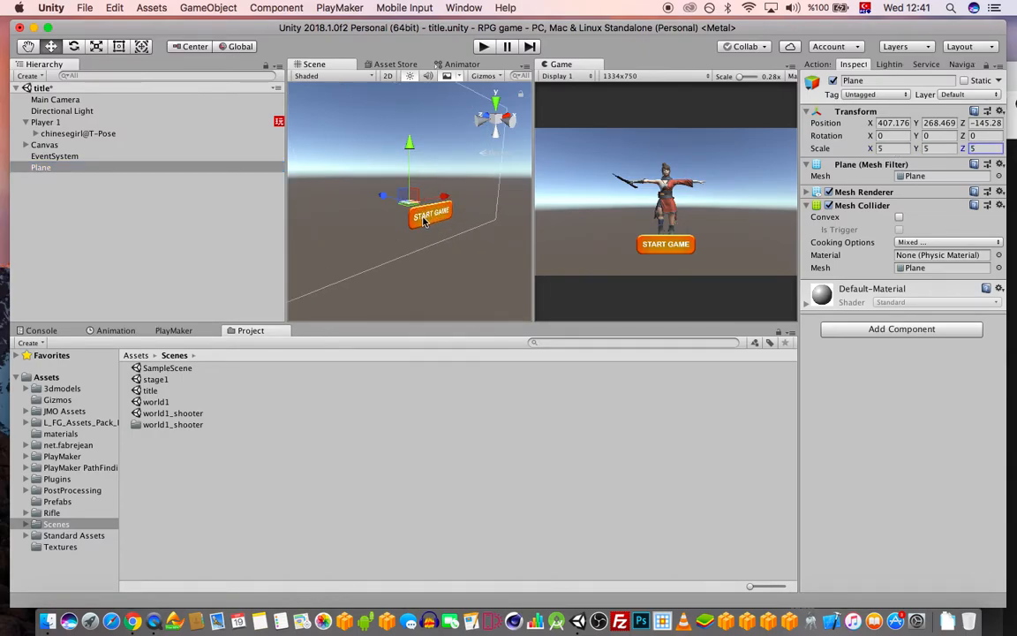
{"action": "left_click", "coordinate": [883, 124]}
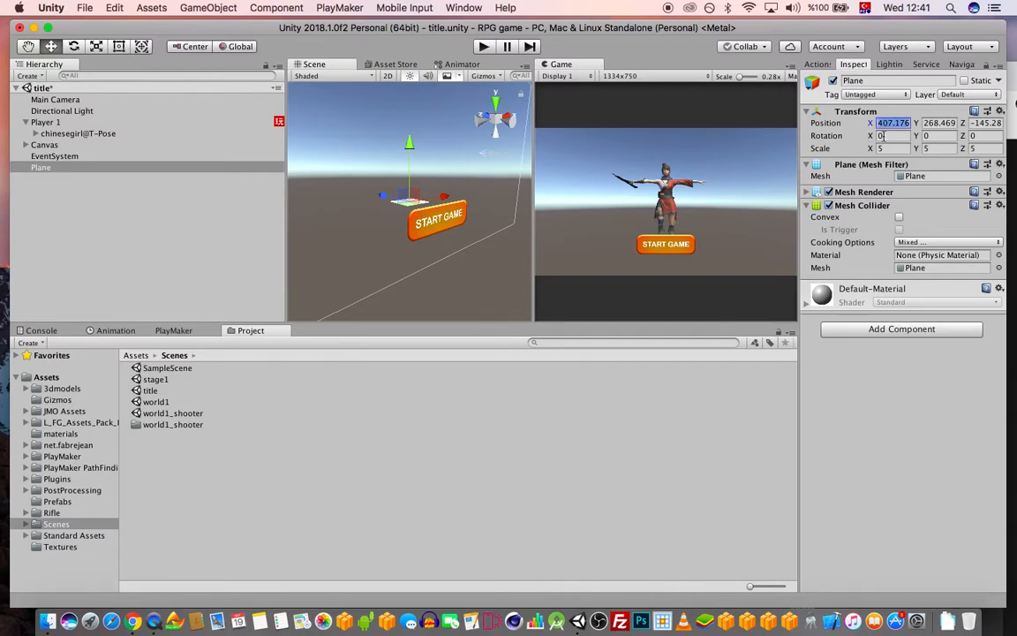
{"action": "type", "text": "0"}
{"action": "key", "text": "Tab"}
{"action": "type", "text": "0"}
{"action": "key", "text": "Tab"}
{"action": "type", "text": "0"}
{"action": "scroll", "coordinate": [437, 223], "scroll_direction": "down", "scroll_amount": 10}
{"action": "middle_click_drag", "start_coordinate": [388, 224], "coordinate": [426, 200]}
{"action": "scroll", "coordinate": [394, 203], "scroll_direction": "up", "scroll_amount": 10}
{"action": "middle_click_drag", "start_coordinate": [368, 184], "coordinate": [464, 227]}
{"action": "scroll", "coordinate": [409, 251], "scroll_direction": "up", "scroll_amount": 5}
{"action": "scroll", "coordinate": [409, 251], "scroll_direction": "up", "scroll_amount": 3}
Rotate the plane -90 on X and push it behind the player to Z 1.3
{"action": "left_click", "coordinate": [875, 137]}
{"action": "left_click_drag", "start_coordinate": [875, 137], "coordinate": [788, 171]}
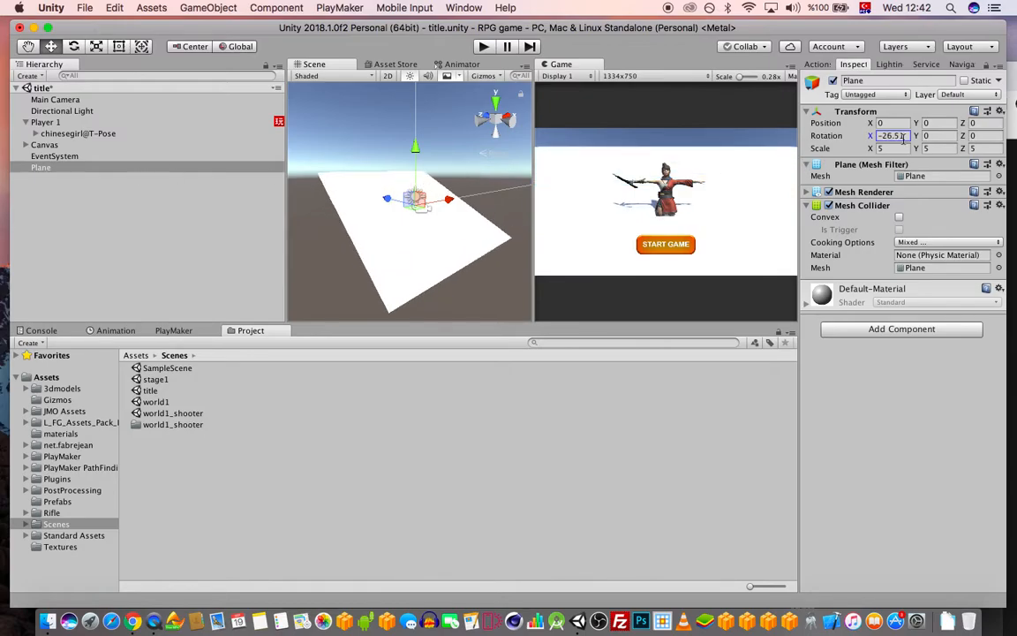
{"action": "type", "text": "-90"}
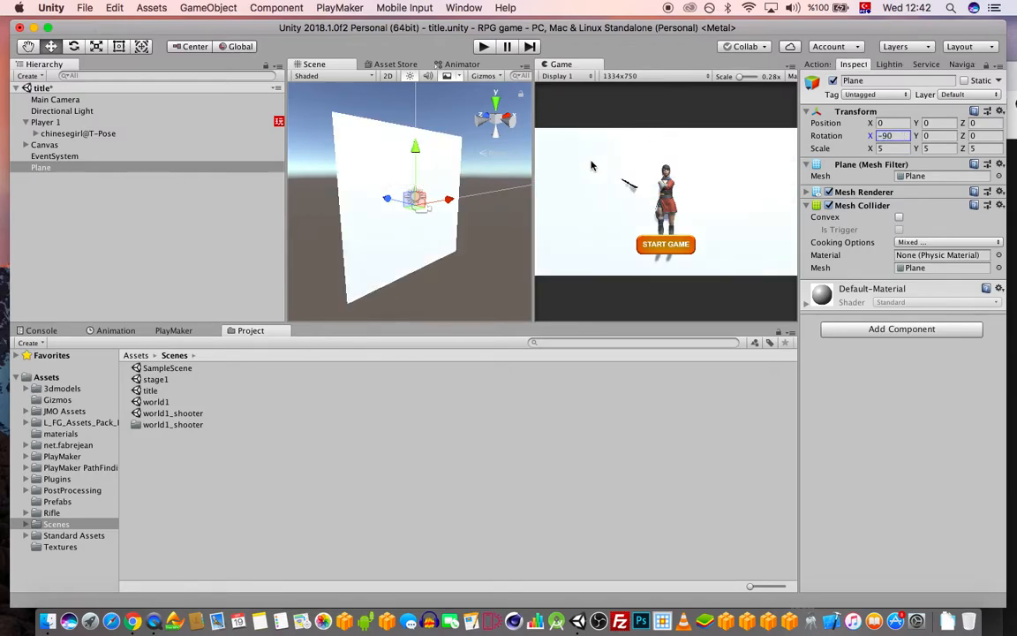
{"action": "mouse_move", "coordinate": [387, 198]}
{"action": "left_mouse_down"}
{"action": "mouse_move", "coordinate": [375, 201]}
{"action": "mouse_move", "coordinate": [387, 199]}
{"action": "left_mouse_up"}
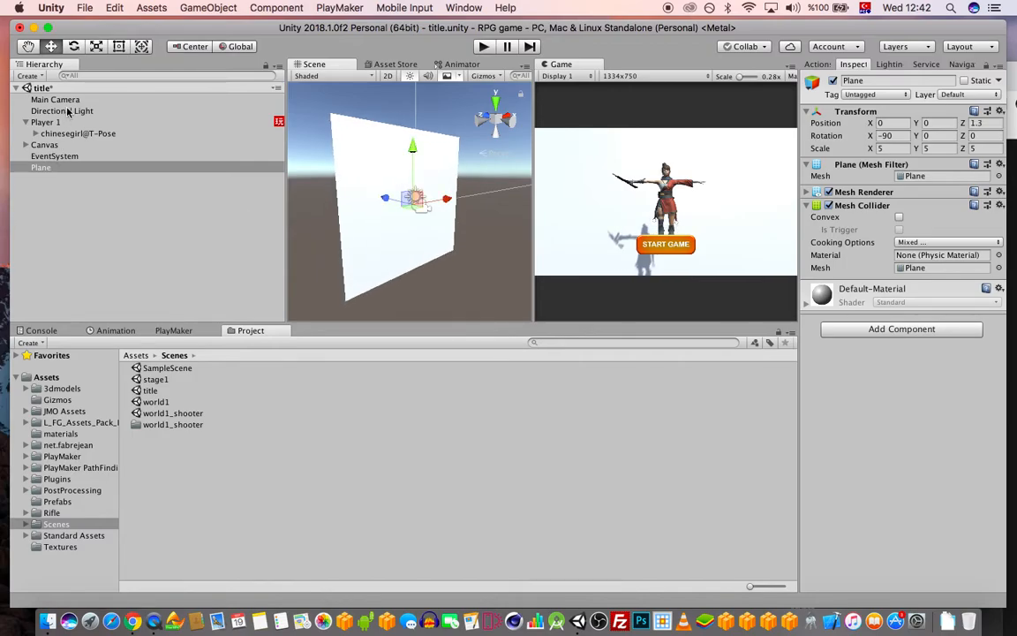
Test toggling the Directional Light, delete it, then select the backdrop Plane
{"action": "left_click", "coordinate": [67, 111]}
{"action": "left_click", "coordinate": [829, 165]}
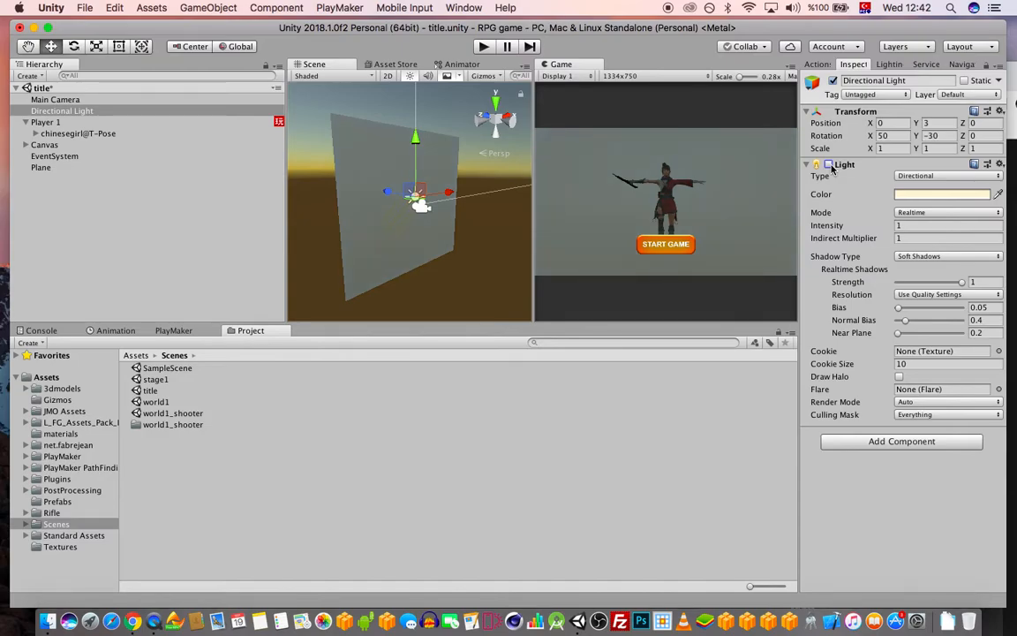
{"action": "left_click", "coordinate": [829, 165]}
{"action": "left_click", "coordinate": [829, 165]}
{"action": "left_click", "coordinate": [70, 111]}
{"action": "key", "text": "super+BackSpace"}
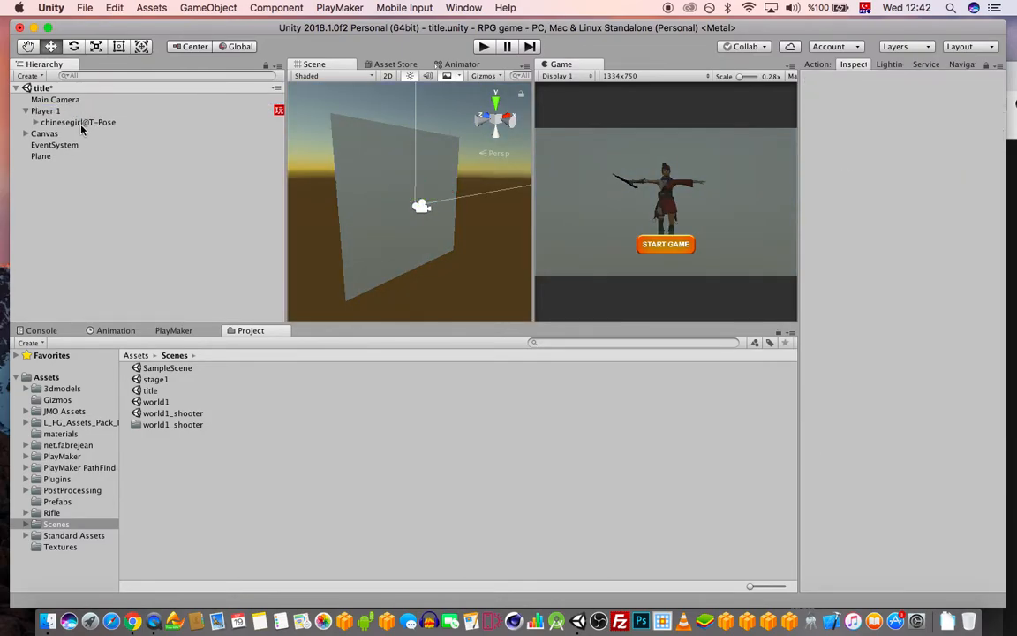
{"action": "left_click", "coordinate": [49, 155]}
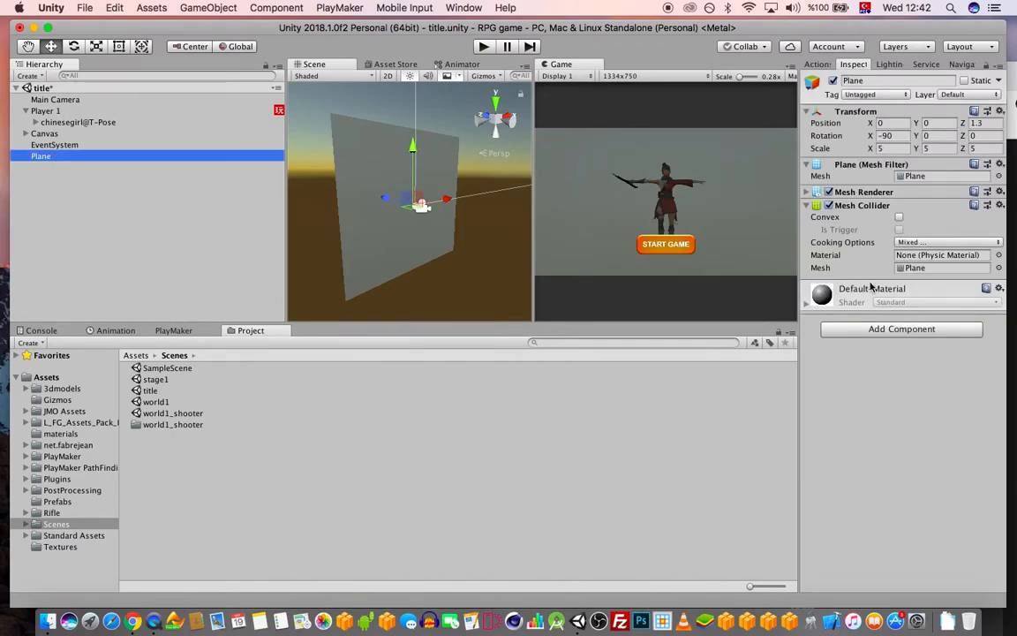
Create a new material named bg in the materials folder
{"action": "left_click", "coordinate": [60, 434]}
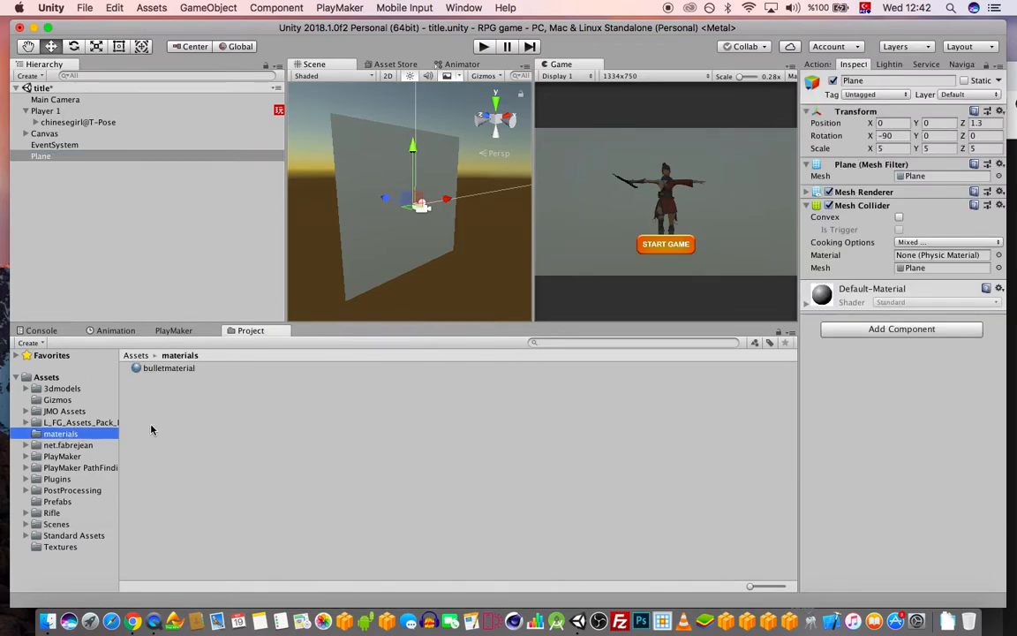
{"action": "right_click", "coordinate": [152, 429]}
{"action": "mouse_move", "coordinate": [278, 436]}
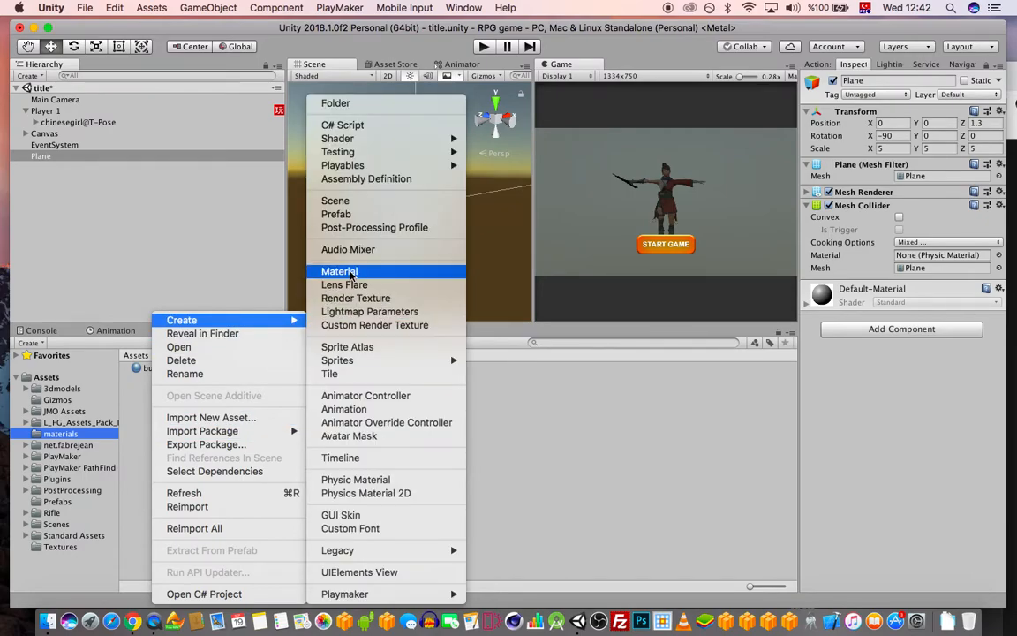
{"action": "left_click", "coordinate": [343, 271]}
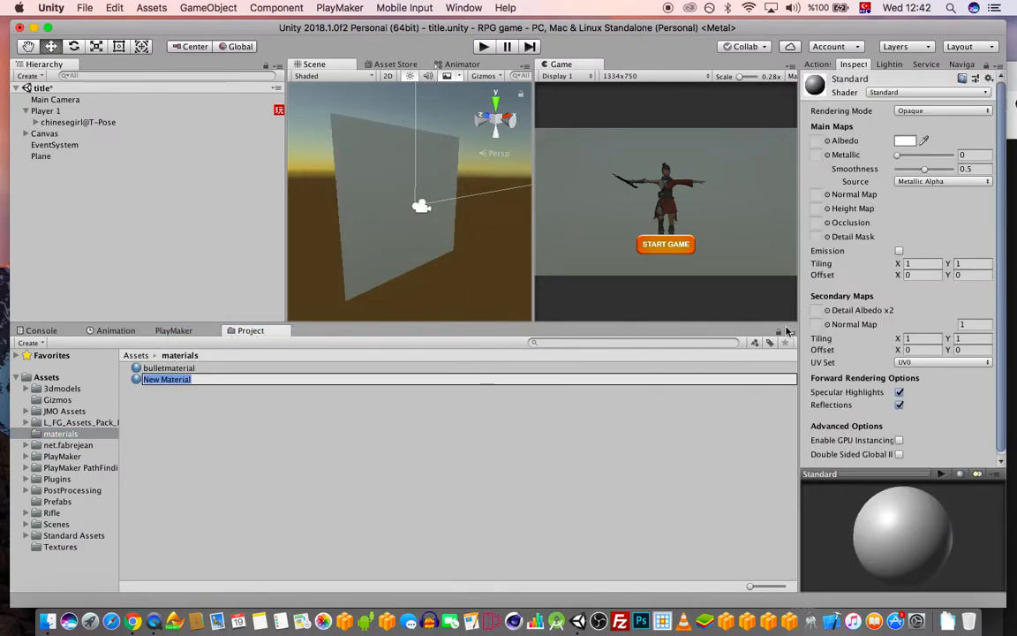
{"action": "type", "text": "bg"}
{"action": "key", "text": "Return"}
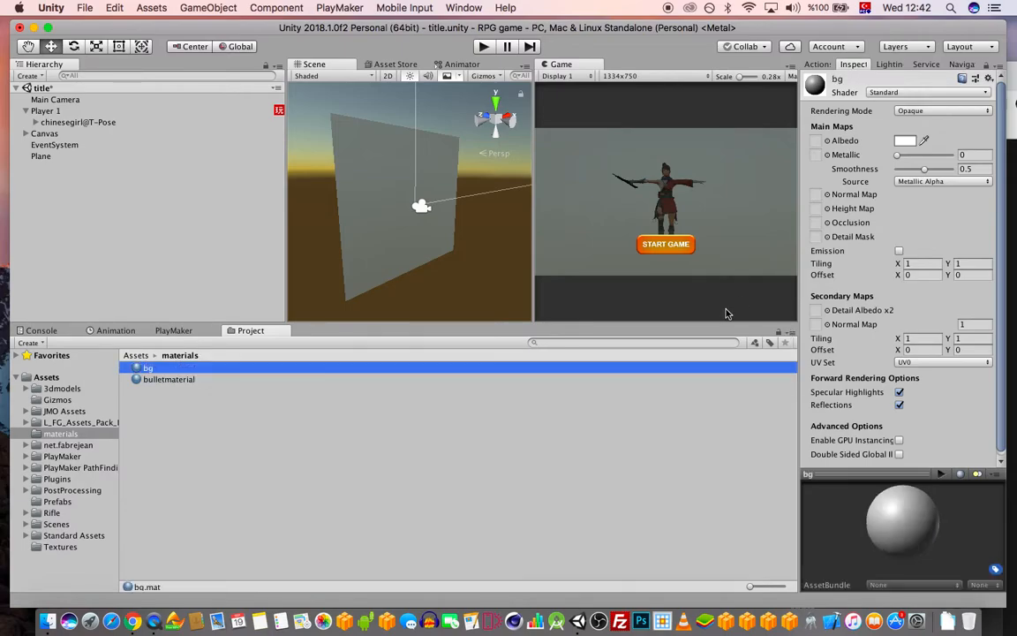
Make bg black, apply it to the backdrop, disable specular highlights and reflections, and save
{"action": "left_click", "coordinate": [906, 141]}
{"action": "left_click_drag", "start_coordinate": [761, 335], "coordinate": [733, 371]}
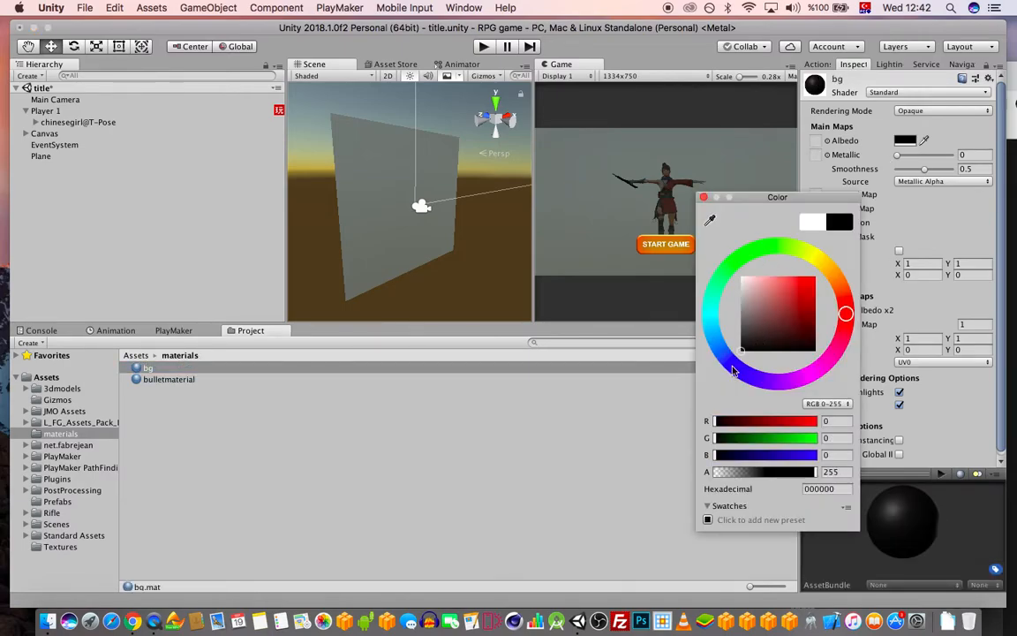
{"action": "left_click", "coordinate": [705, 198]}
{"action": "left_click_drag", "start_coordinate": [160, 371], "coordinate": [409, 232]}
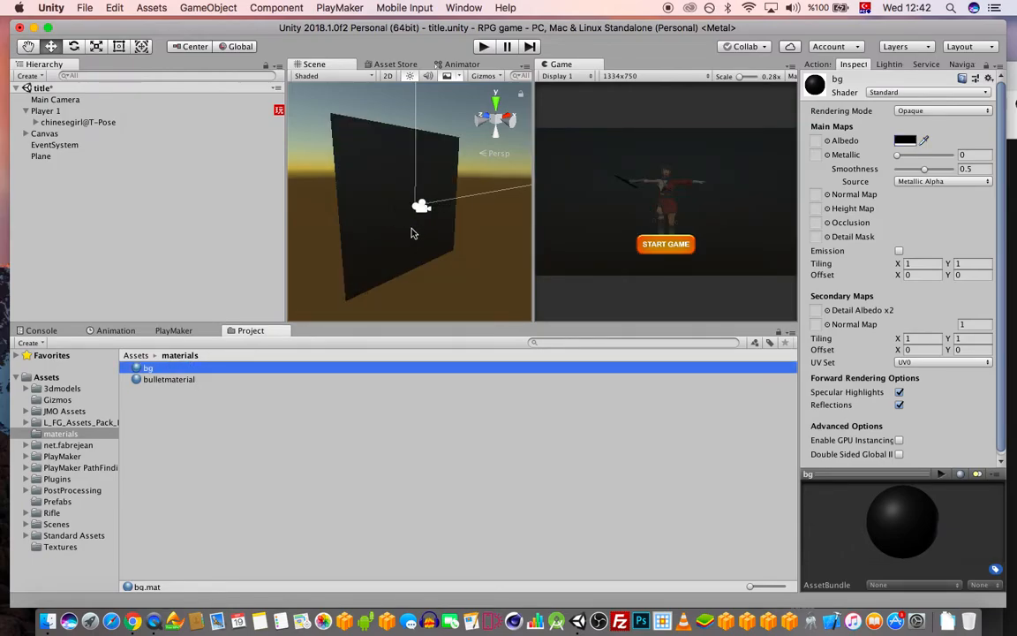
{"action": "left_click", "coordinate": [899, 393]}
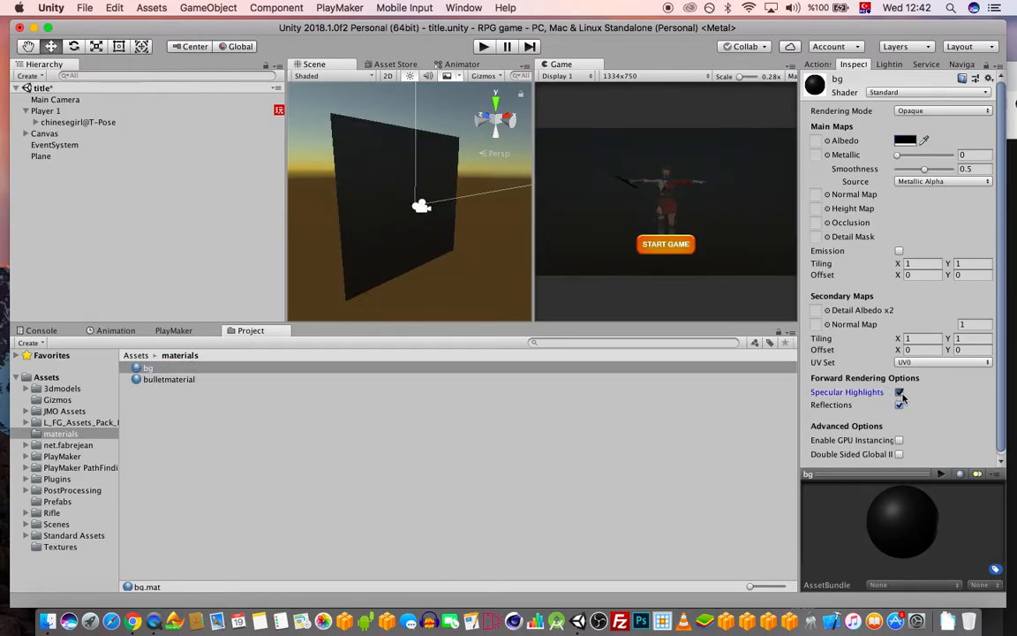
{"action": "left_click", "coordinate": [899, 405]}
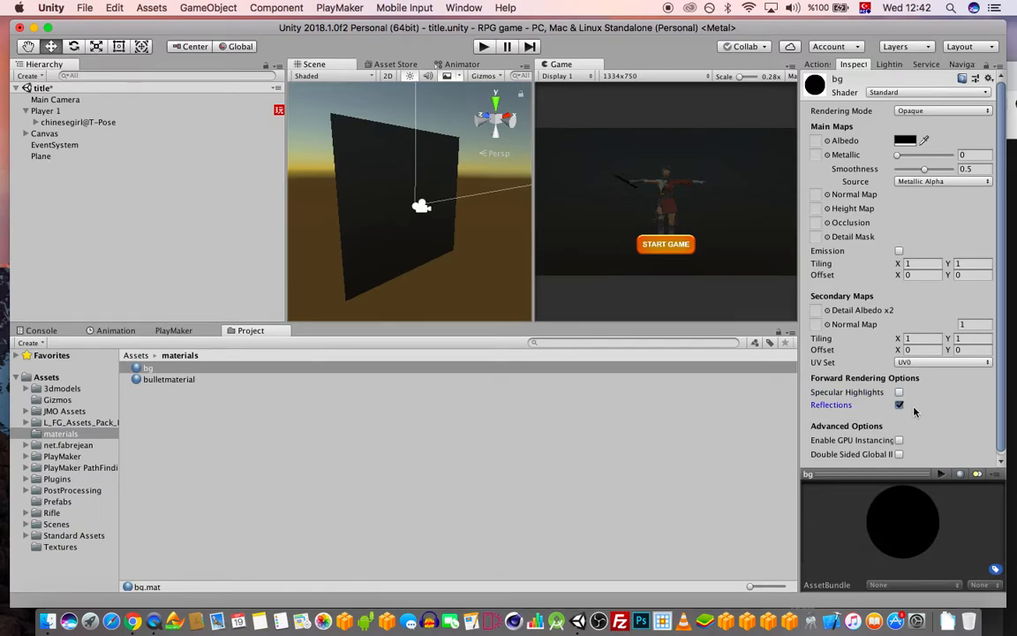
{"action": "left_click", "coordinate": [899, 405]}
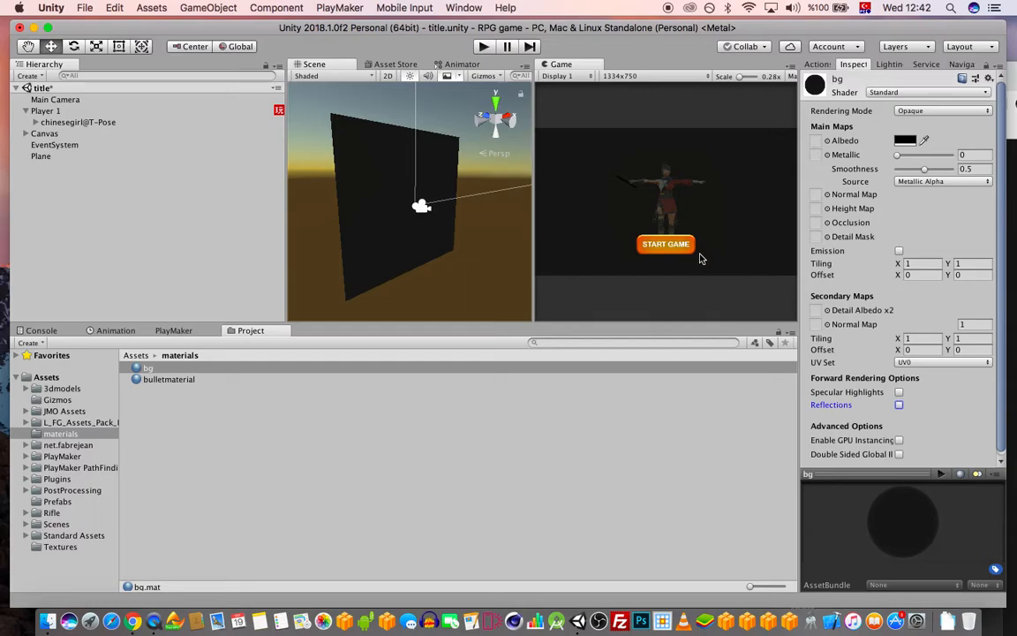
{"action": "key", "text": "super+s"}
Add an Area Light to the scene, then delete it
{"action": "left_click", "coordinate": [206, 7]}
{"action": "mouse_move", "coordinate": [295, 68]}
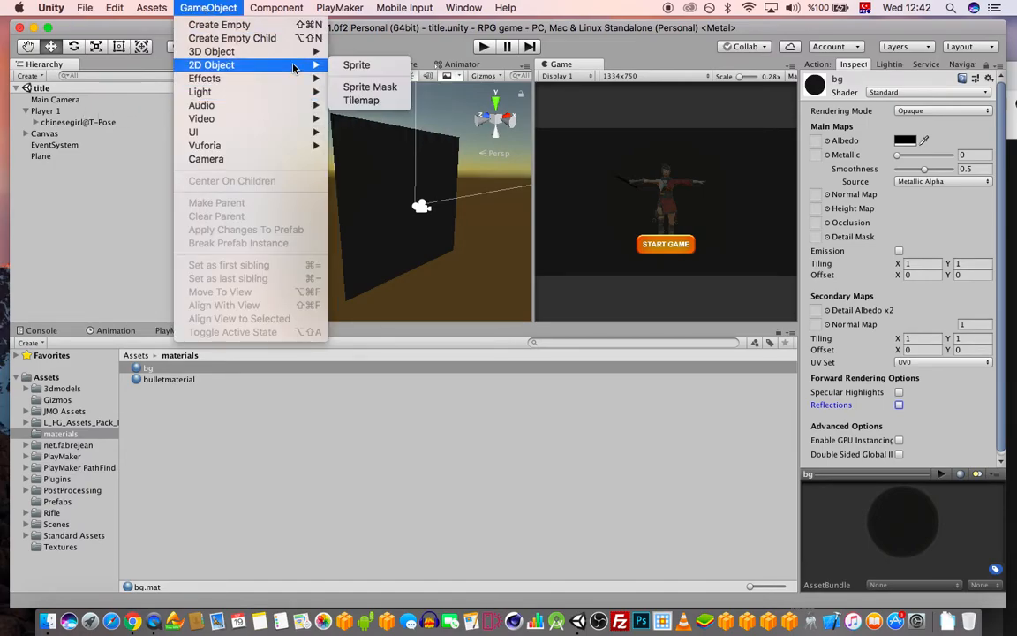
{"action": "mouse_move", "coordinate": [270, 92]}
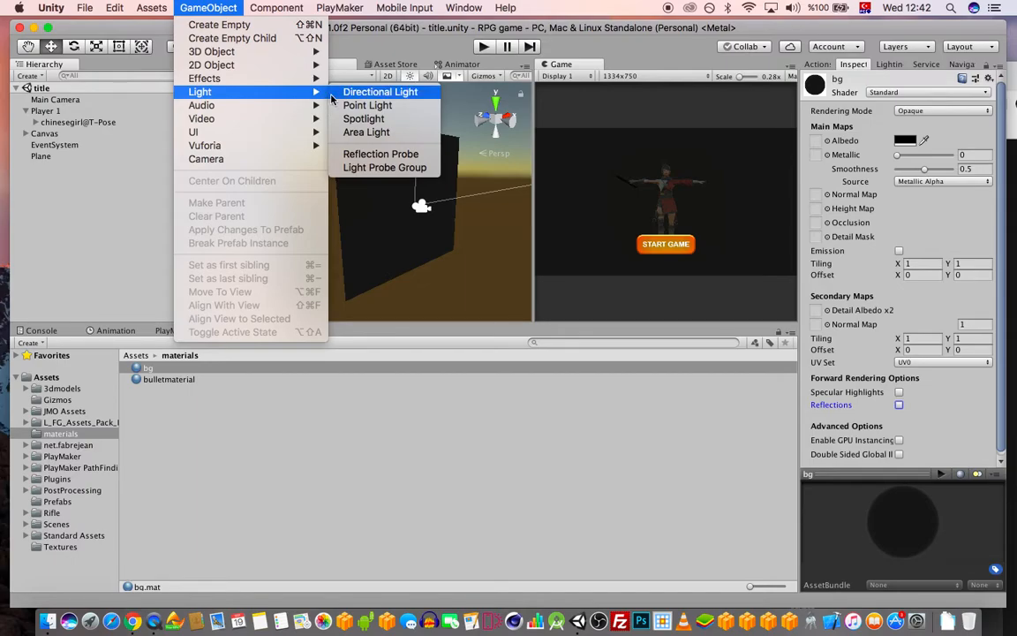
{"action": "left_click", "coordinate": [364, 132]}
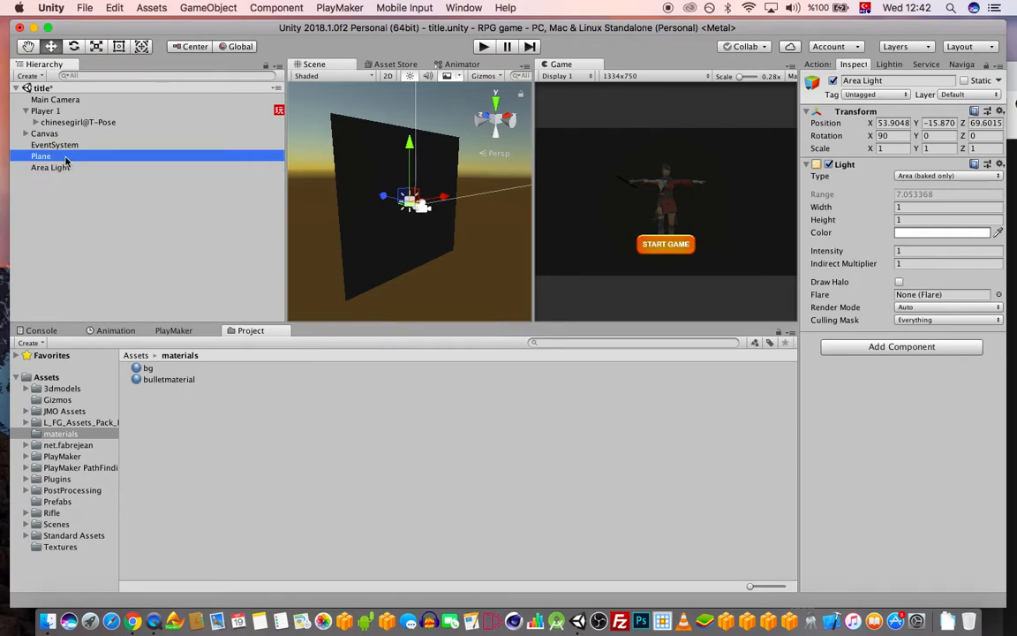
{"action": "key", "text": "super+BackSpace"}
Add a Spot Light and set its X rotation to 0
{"action": "left_click", "coordinate": [208, 7]}
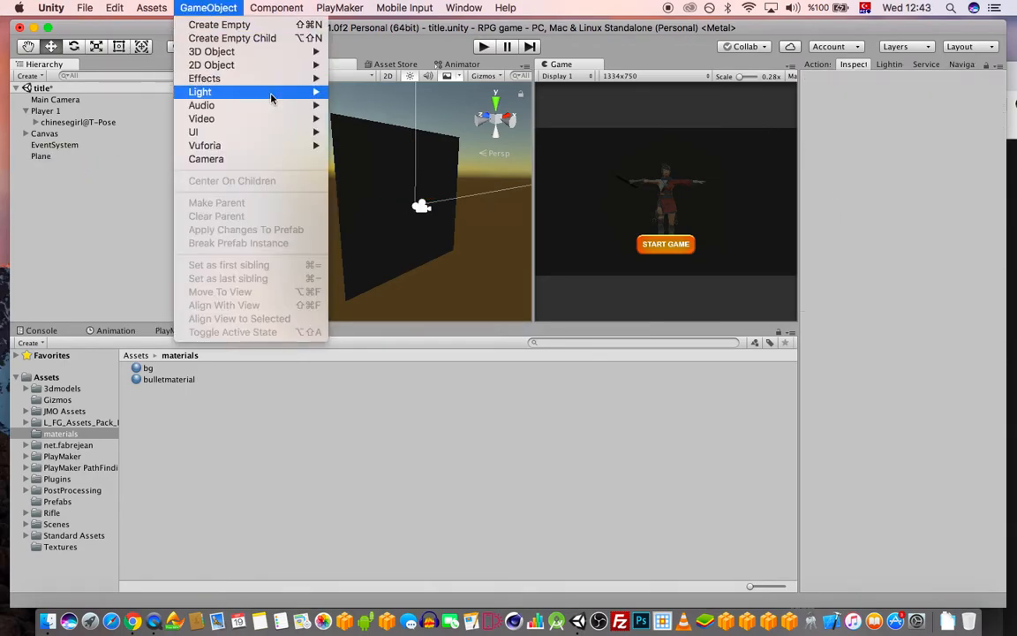
{"action": "mouse_move", "coordinate": [251, 92]}
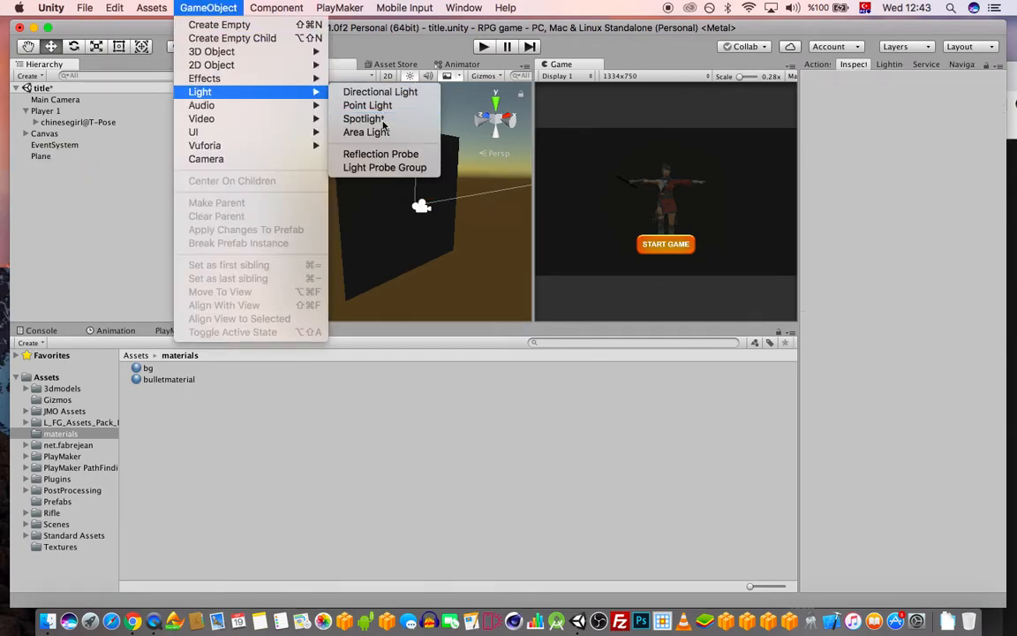
{"action": "left_click", "coordinate": [364, 118]}
{"action": "left_click_drag", "start_coordinate": [395, 196], "coordinate": [417, 207]}
{"action": "left_click_drag", "start_coordinate": [867, 134], "coordinate": [395, 252]}
{"action": "key", "text": "f"}
{"action": "left_click_drag", "start_coordinate": [884, 136], "coordinate": [717, 121]}
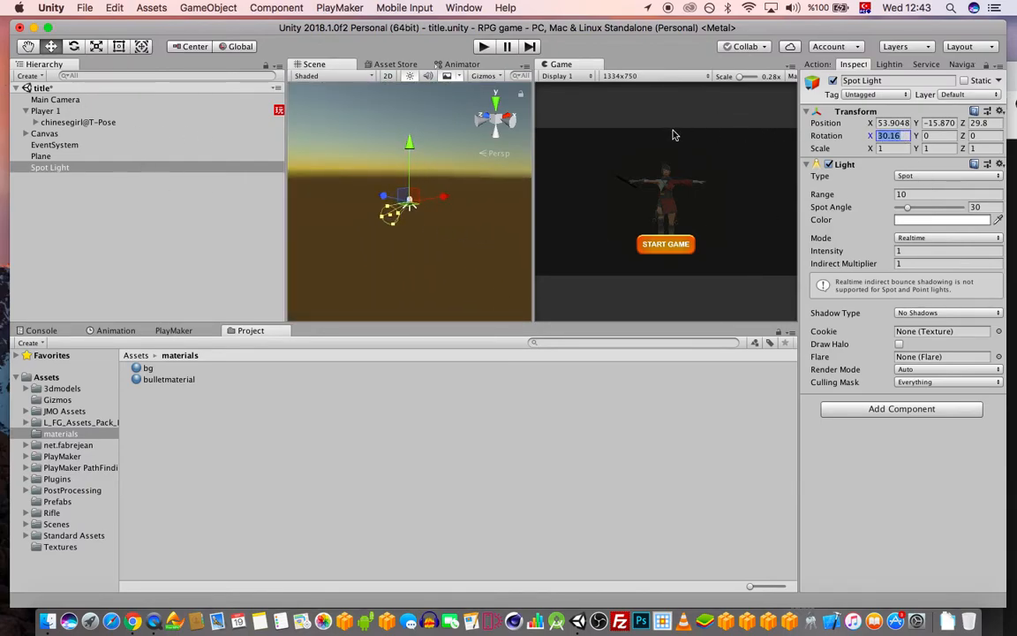
{"action": "type", "text": "0"}
Position the spot light at 0, −10.2, 0 below the plane
{"action": "scroll", "coordinate": [424, 237], "scroll_direction": "down", "scroll_amount": 8}
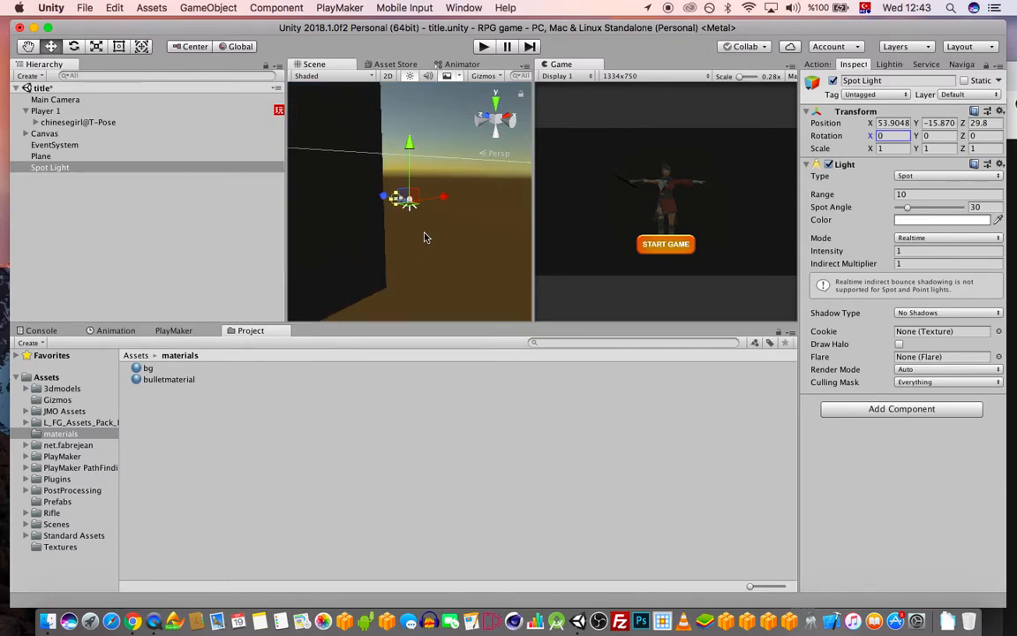
{"action": "left_click_drag", "start_coordinate": [421, 237], "coordinate": [341, 282], "text": "alt"}
{"action": "middle_click_drag", "start_coordinate": [363, 250], "coordinate": [403, 245]}
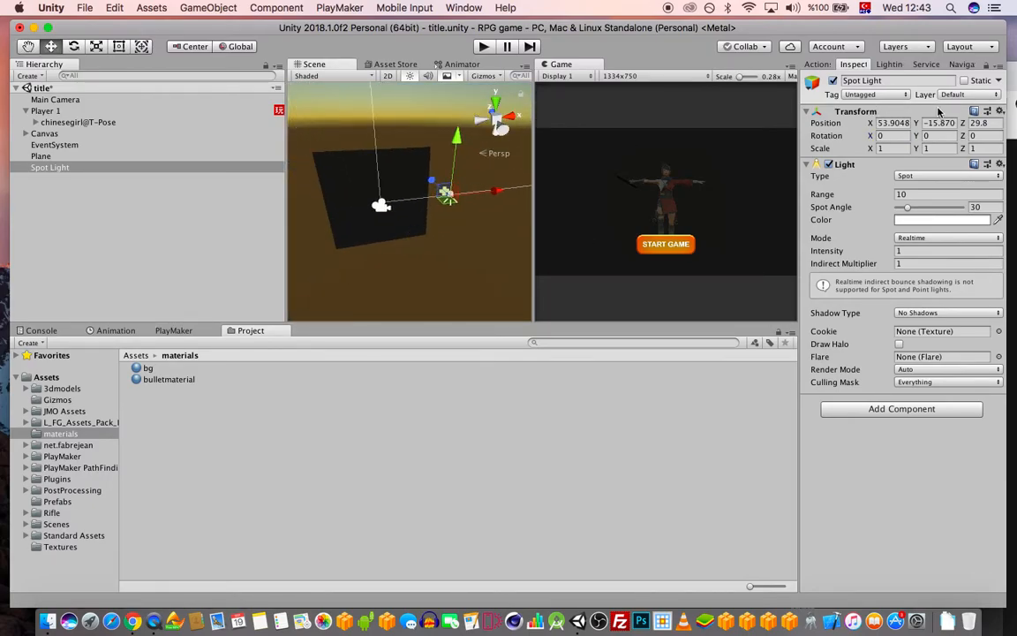
{"action": "left_click", "coordinate": [892, 122]}
{"action": "type", "text": "0"}
{"action": "key", "text": "Tab"}
{"action": "type", "text": "0"}
{"action": "key", "text": "Tab"}
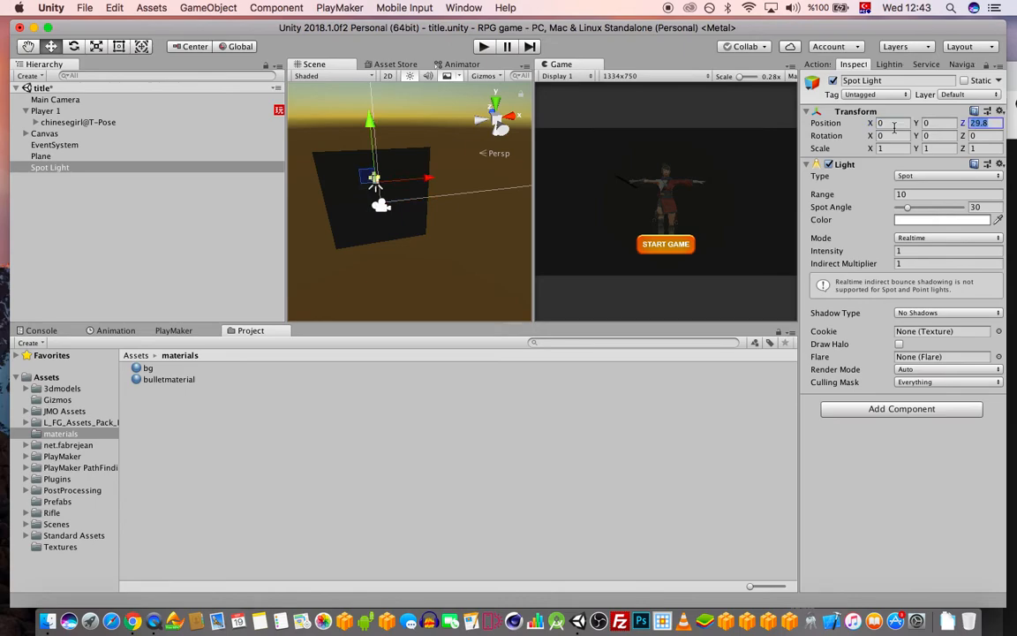
{"action": "type", "text": "0"}
{"action": "left_click_drag", "start_coordinate": [382, 150], "coordinate": [397, 233]}
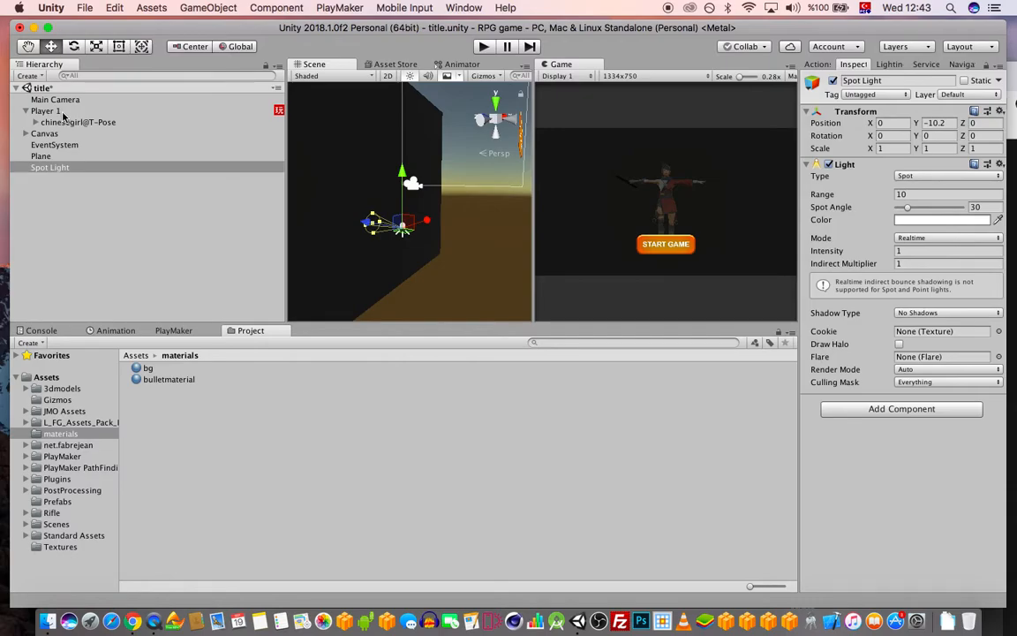
{"action": "left_click", "coordinate": [62, 112]}
{"action": "left_click_drag", "start_coordinate": [420, 196], "coordinate": [407, 232], "text": "alt"}
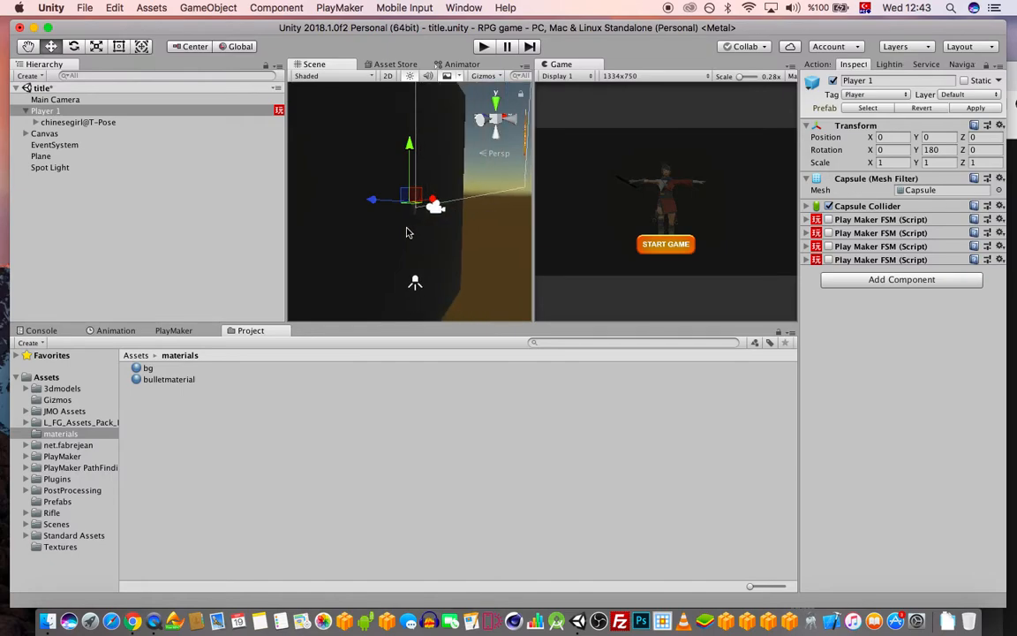
Move the spot light up to player height, set range 20 and intensity 2
{"action": "left_click", "coordinate": [85, 168]}
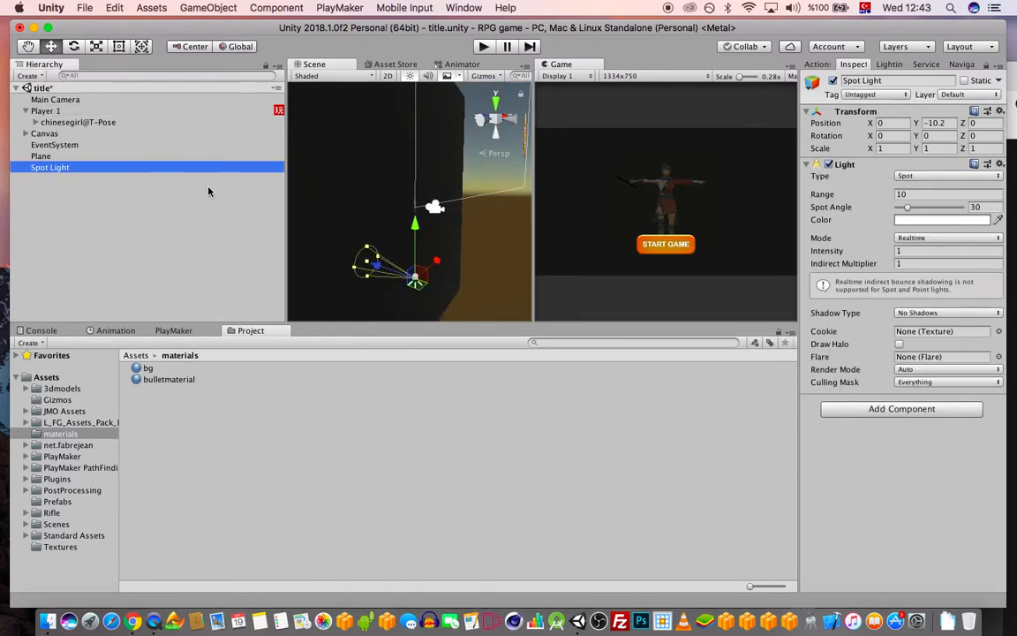
{"action": "left_click_drag", "start_coordinate": [417, 229], "coordinate": [423, 152]}
{"action": "left_click_drag", "start_coordinate": [402, 212], "coordinate": [357, 203]}
{"action": "left_click", "coordinate": [915, 196]}
{"action": "left_click", "coordinate": [937, 263]}
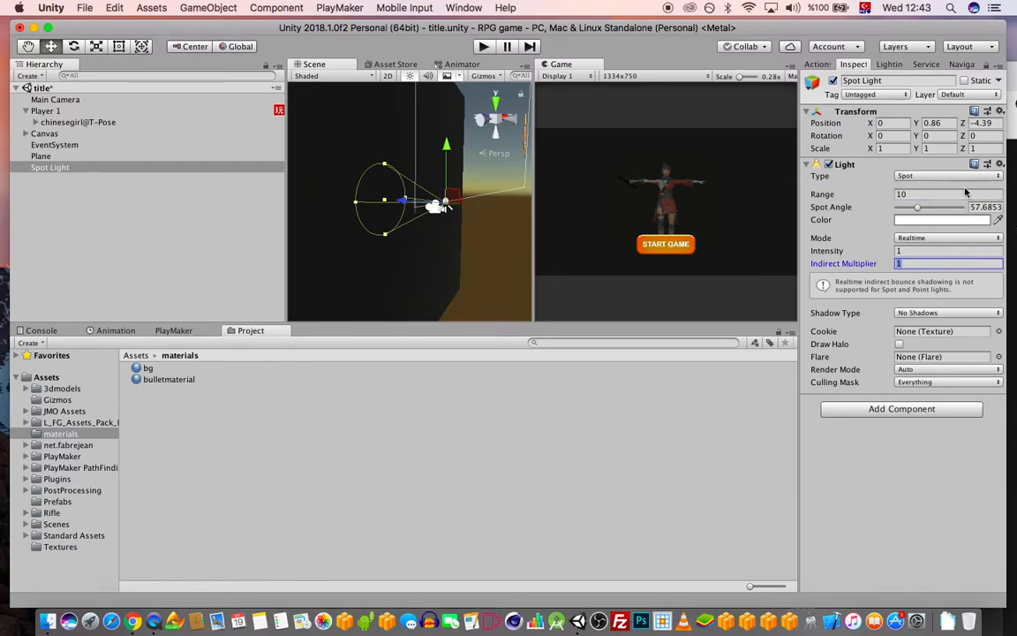
{"action": "left_click", "coordinate": [939, 191]}
{"action": "type", "text": "20"}
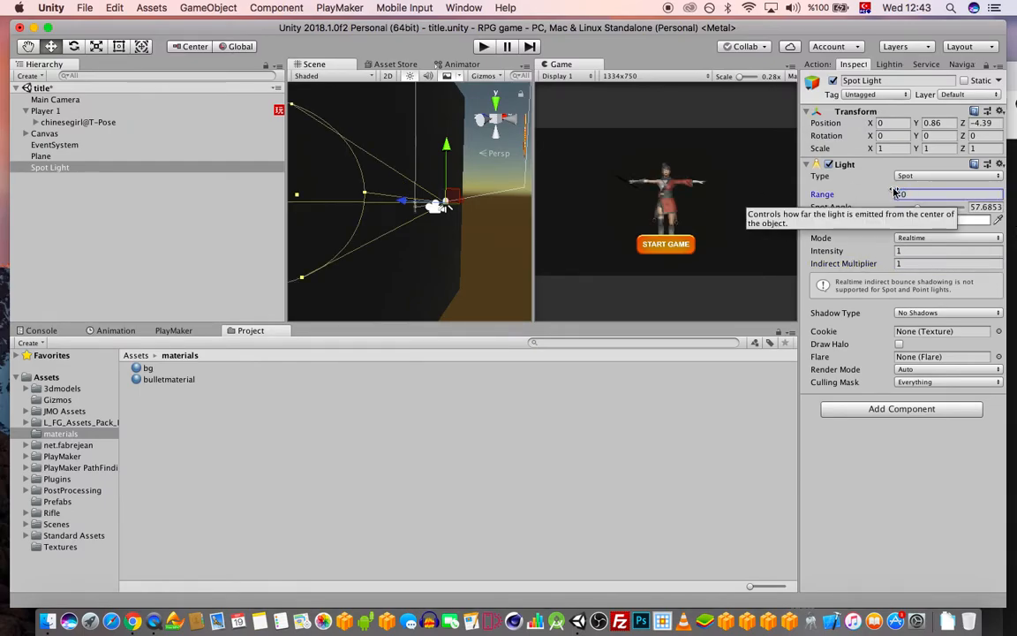
{"action": "left_click_drag", "start_coordinate": [919, 251], "coordinate": [818, 248]}
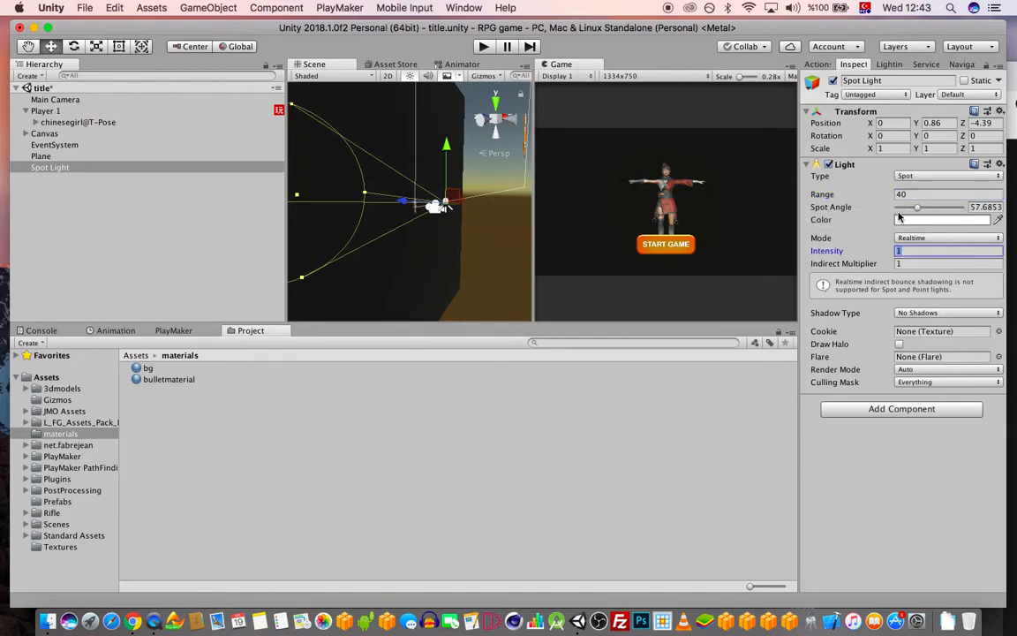
{"action": "type", "text": "2"}
Try range 100 and undo it, then widen the cone to a 46.4° spot angle and save
{"action": "left_click_drag", "start_coordinate": [379, 179], "coordinate": [420, 202], "text": "alt"}
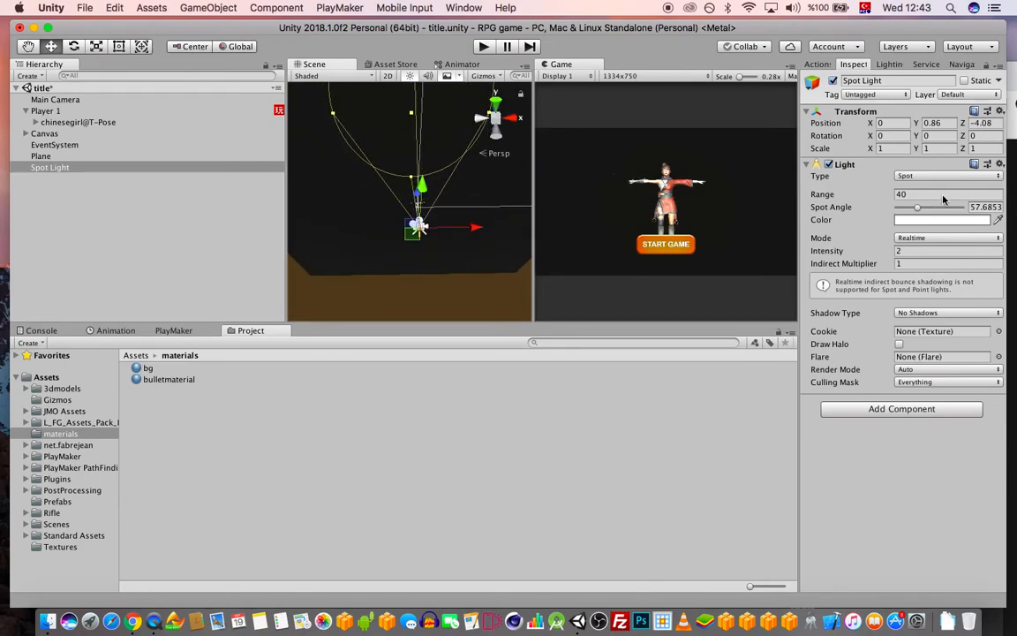
{"action": "left_click", "coordinate": [918, 194]}
{"action": "type", "text": "100"}
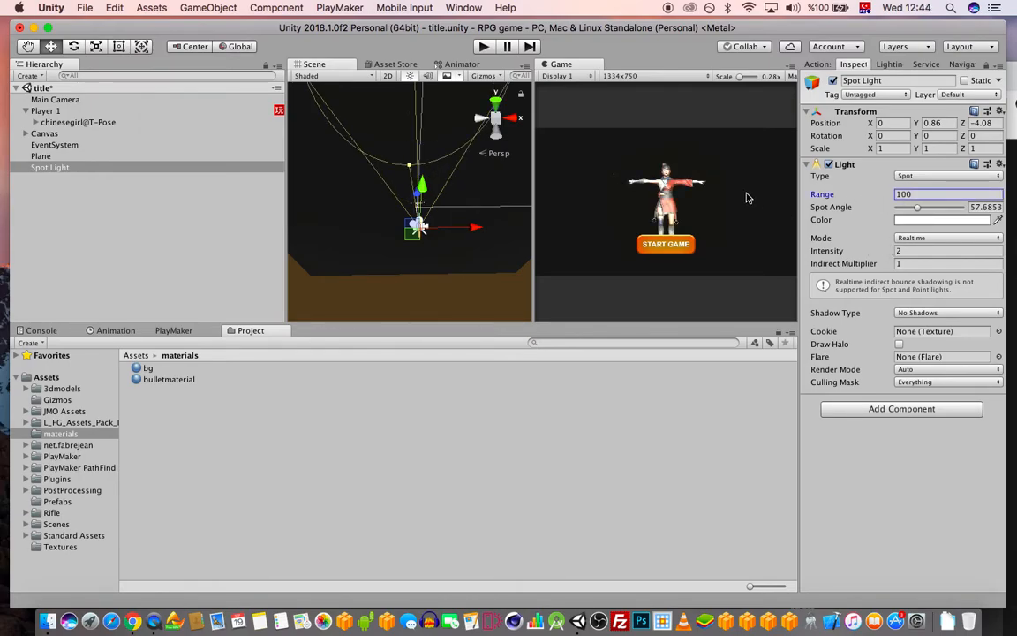
{"action": "key", "text": "super+z"}
{"action": "key", "text": "super+s"}
{"action": "left_click_drag", "start_coordinate": [382, 219], "coordinate": [435, 197], "text": "alt"}
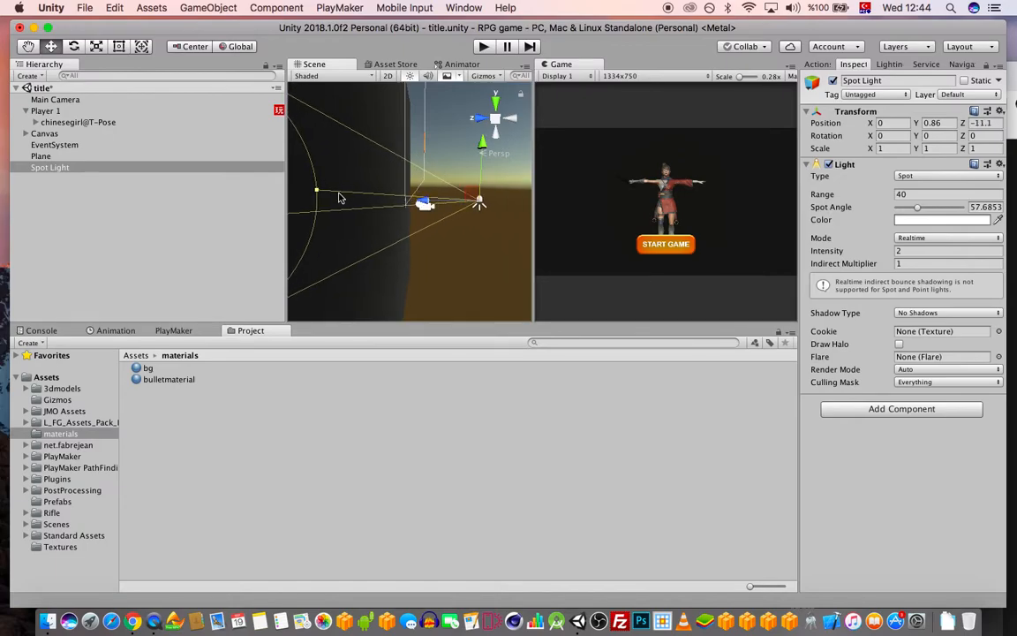
{"action": "left_click_drag", "start_coordinate": [317, 191], "coordinate": [306, 192]}
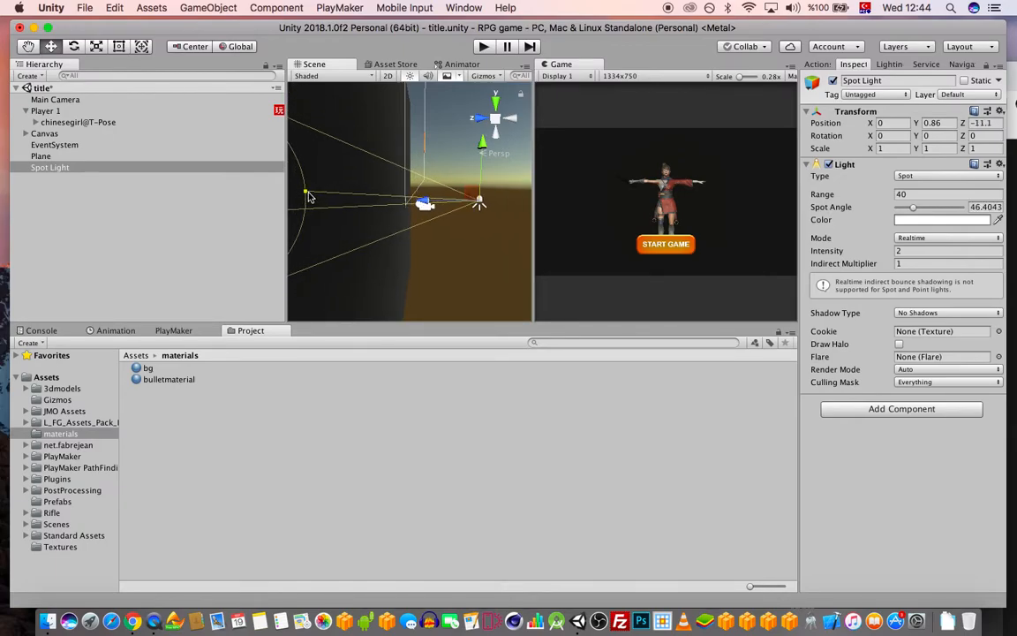
{"action": "key", "text": "super+s"}
Test intensity 10, revert it to 2, and save the scene
{"action": "key", "text": "alt"}
{"action": "left_click_drag", "start_coordinate": [466, 202], "coordinate": [442, 215], "text": "alt"}
{"action": "left_click", "coordinate": [834, 250]}
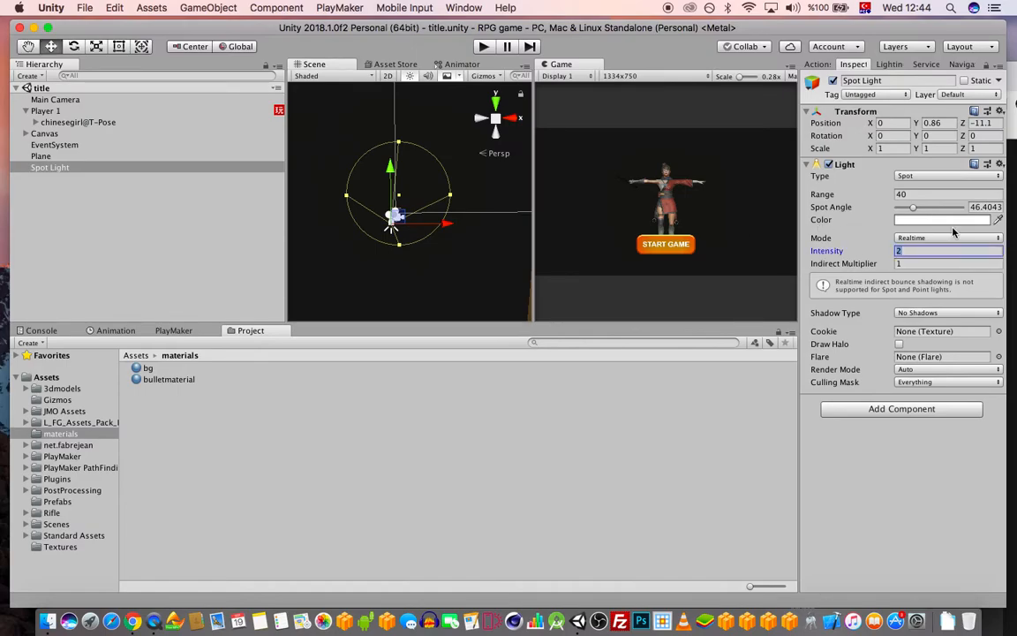
{"action": "type", "text": "10"}
{"action": "key", "text": "super+z"}
{"action": "key", "text": "super+s"}
Set the bg material's Albedo colour to dark grey 222222
{"action": "left_click", "coordinate": [144, 367]}
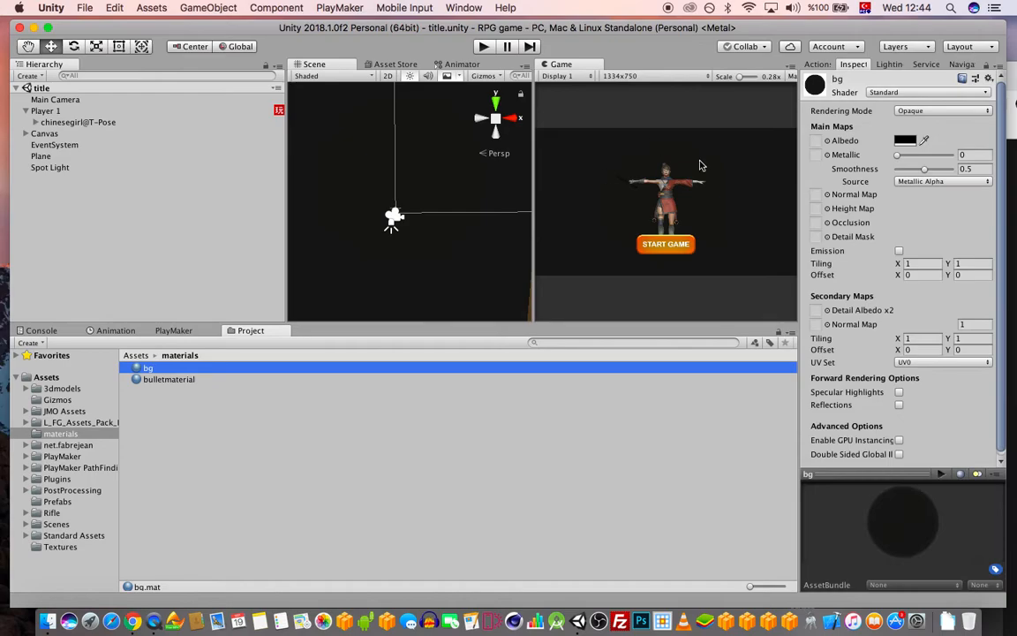
{"action": "left_click", "coordinate": [905, 140]}
{"action": "left_click", "coordinate": [742, 339]}
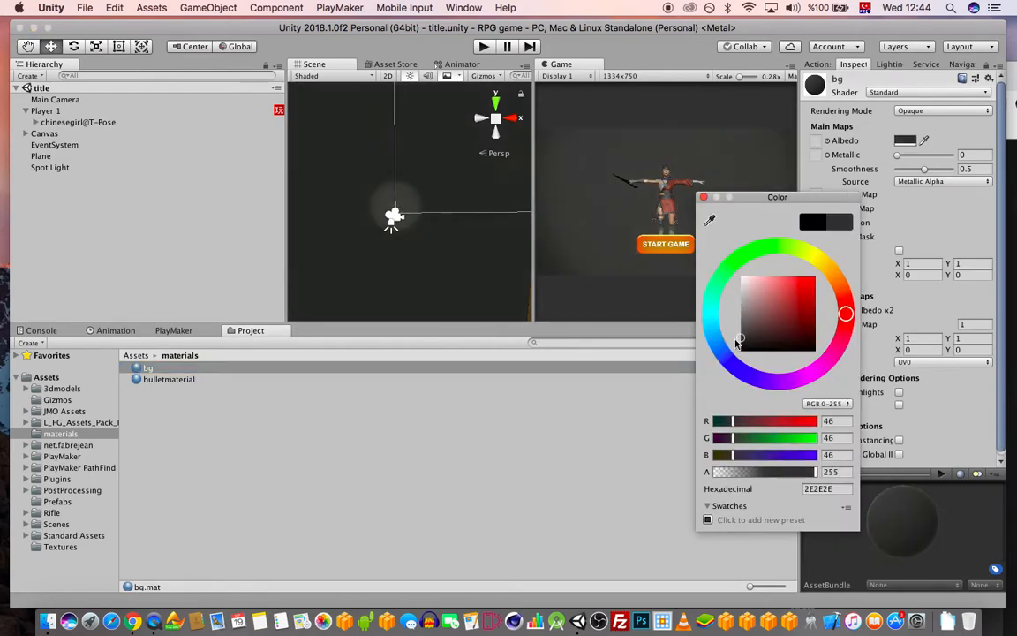
{"action": "left_click_drag", "start_coordinate": [733, 343], "coordinate": [729, 346]}
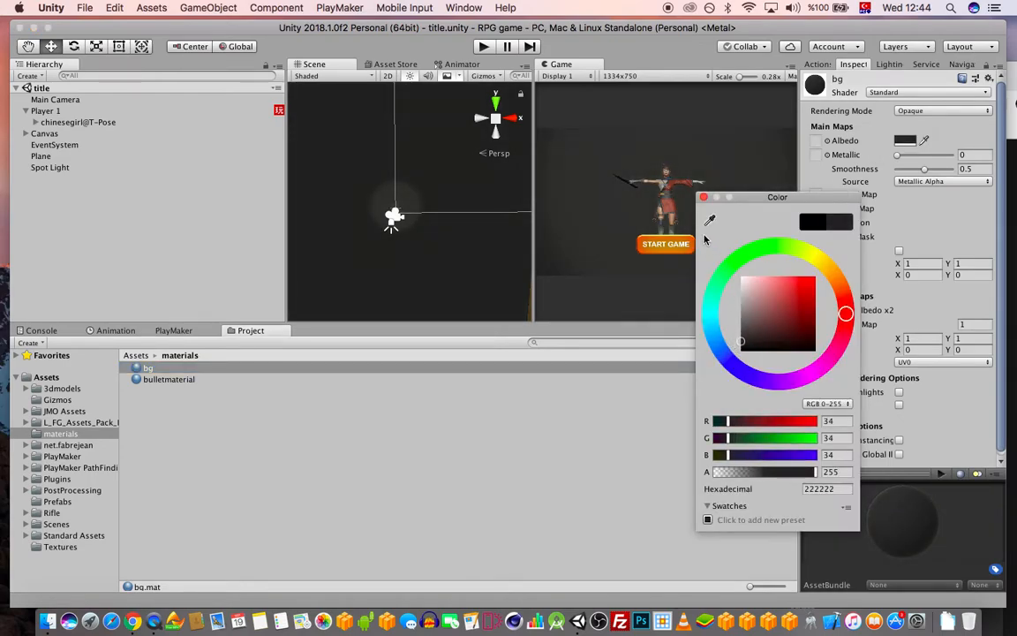
{"action": "left_click", "coordinate": [704, 198]}
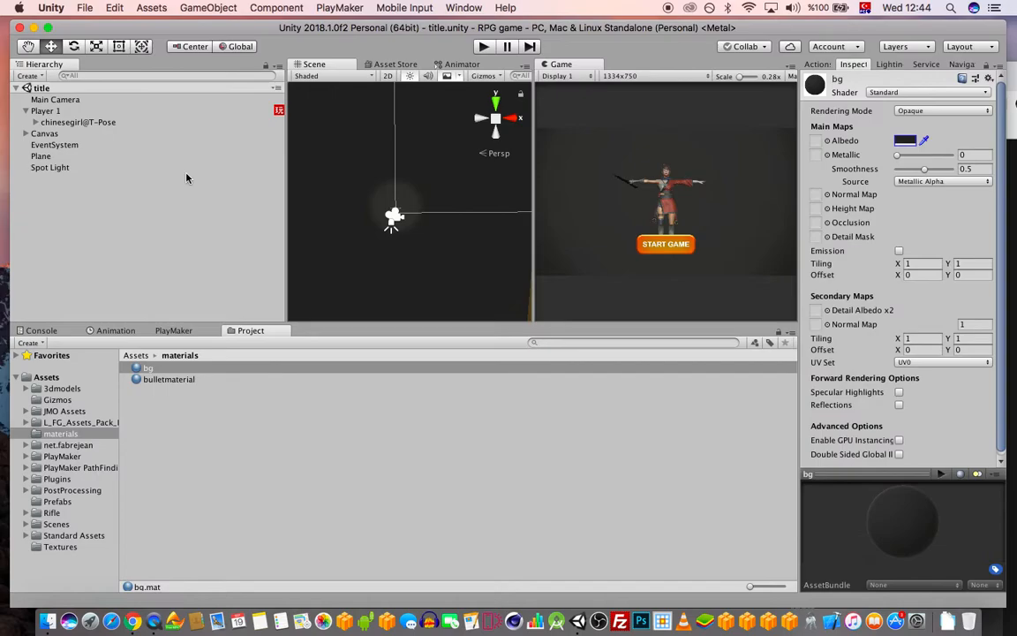
Narrow the Spot Light's cone and lower it to Y 0.42
{"action": "left_click", "coordinate": [58, 167]}
{"action": "left_click_drag", "start_coordinate": [461, 204], "coordinate": [429, 201]}
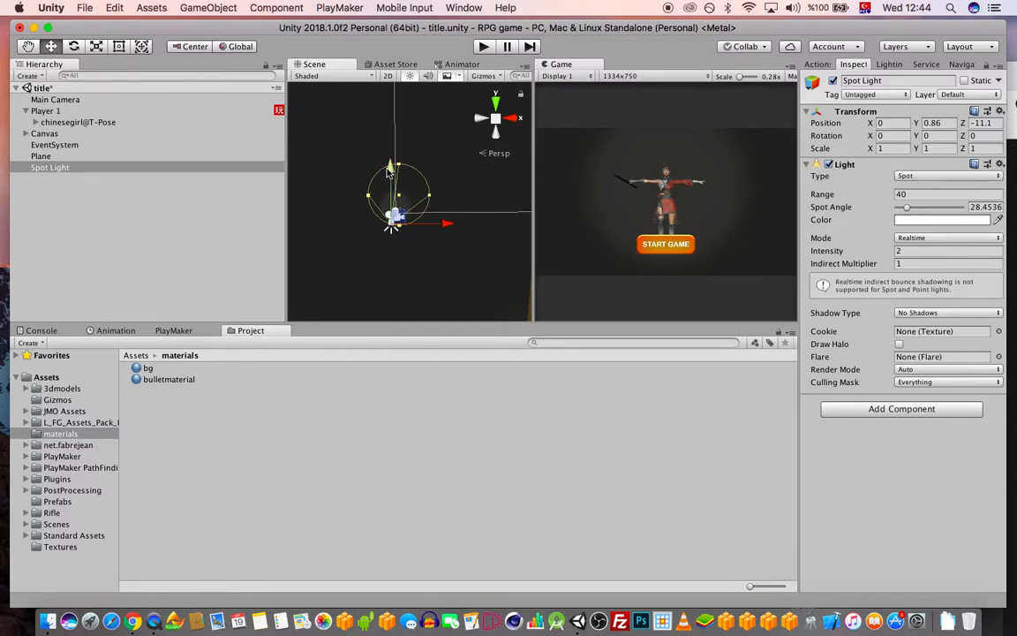
{"action": "left_click_drag", "start_coordinate": [389, 168], "coordinate": [389, 173]}
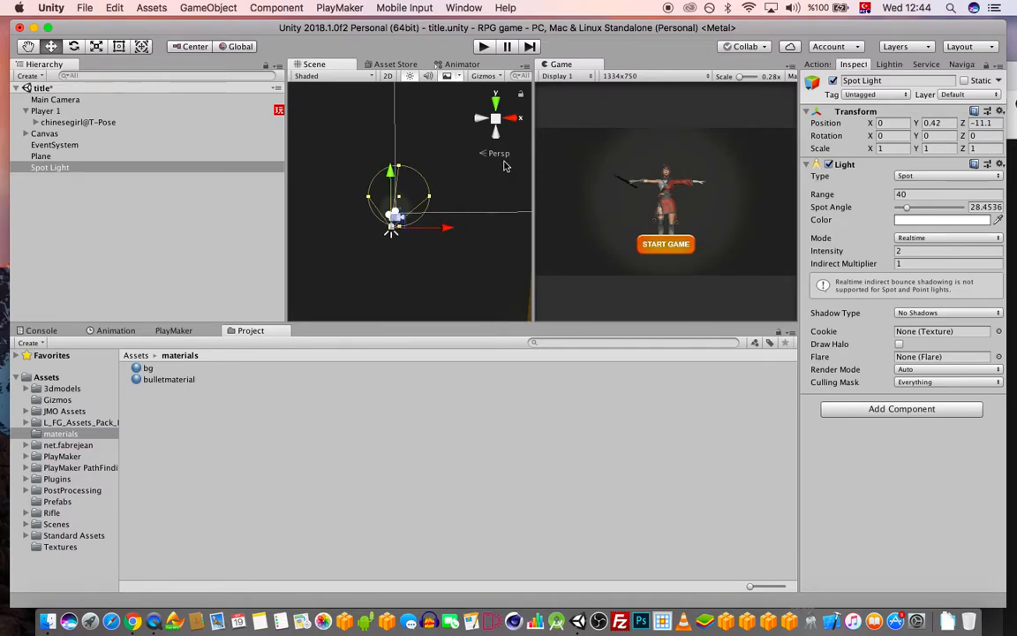
Enable Specular Highlights and Reflections on the bg material and adjust its Smoothness
{"action": "left_click", "coordinate": [178, 369]}
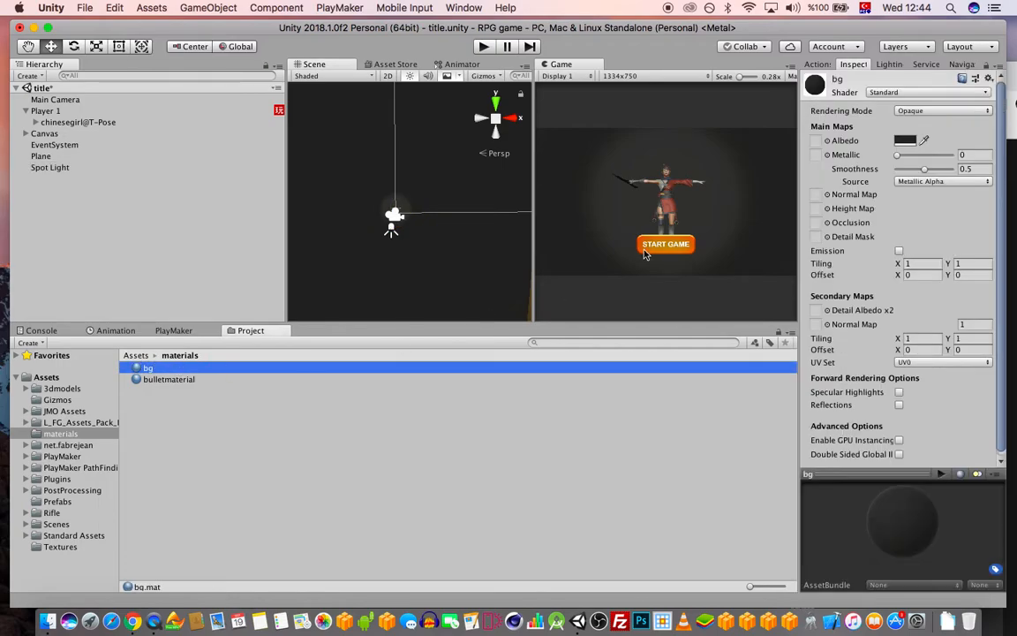
{"action": "left_click", "coordinate": [899, 392]}
{"action": "left_click", "coordinate": [899, 404]}
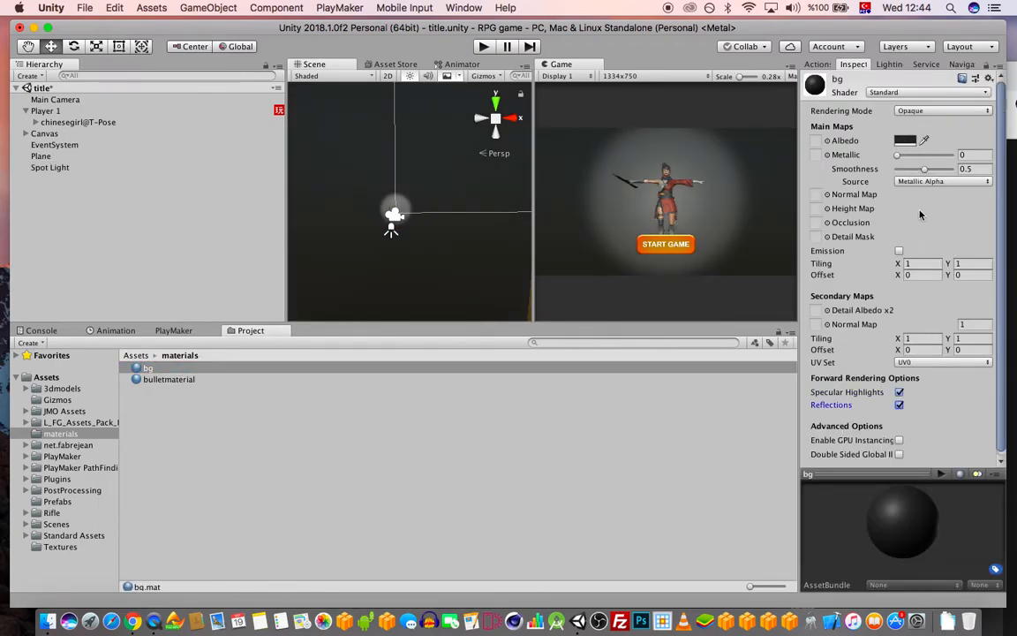
{"action": "mouse_move", "coordinate": [924, 172]}
{"action": "left_mouse_down"}
{"action": "mouse_move", "coordinate": [933, 172]}
{"action": "mouse_move", "coordinate": [916, 178]}
{"action": "left_mouse_up"}
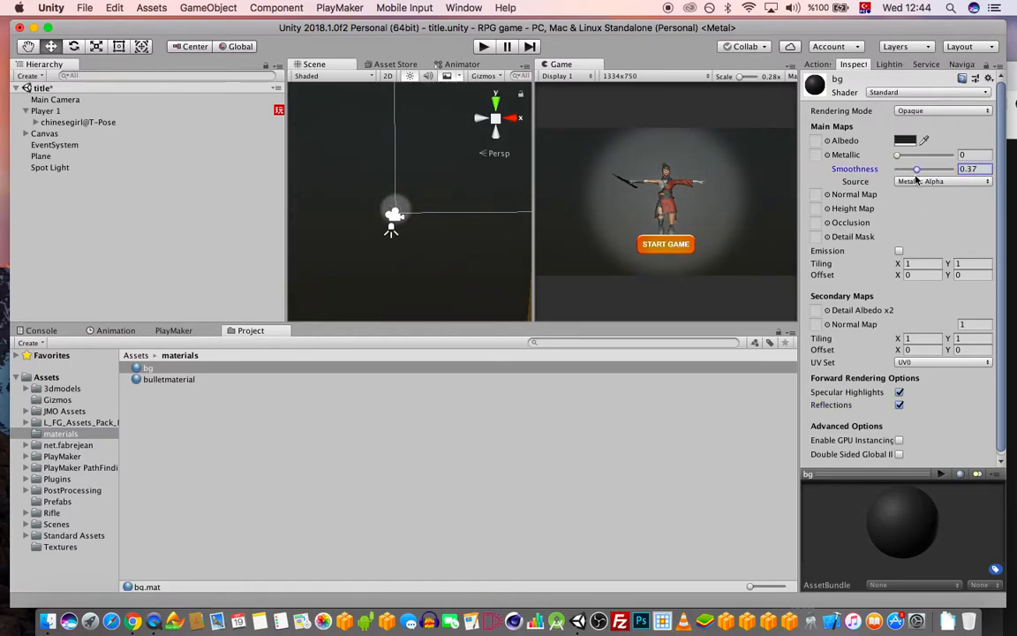
Set the Spot Light's Spot Angle to 30 and edit its intensity field
{"action": "left_click", "coordinate": [133, 168]}
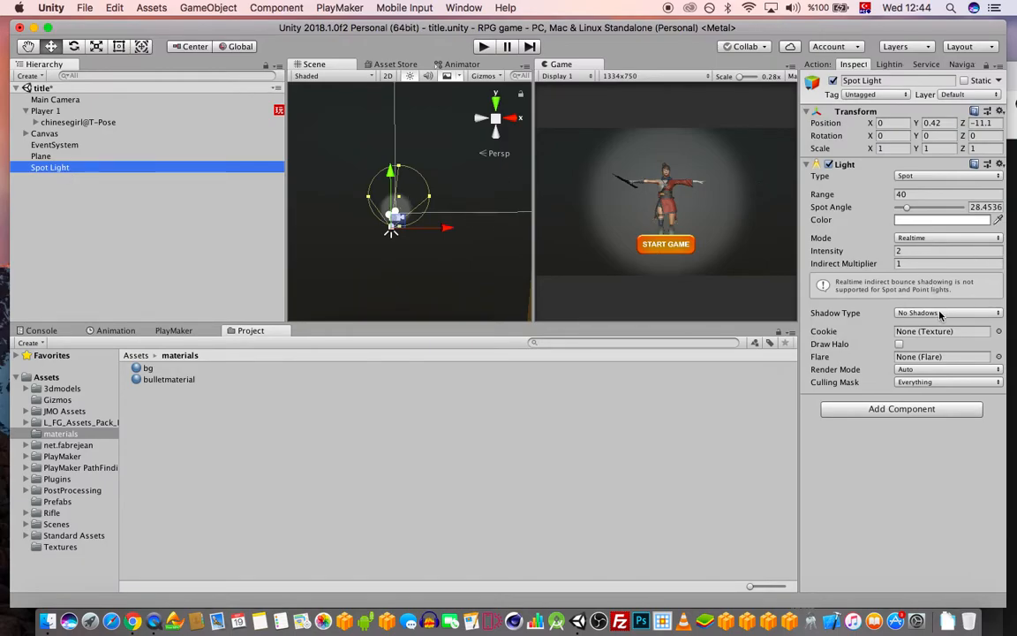
{"action": "mouse_move", "coordinate": [907, 207]}
{"action": "left_mouse_down"}
{"action": "mouse_move", "coordinate": [918, 208]}
{"action": "mouse_move", "coordinate": [910, 210]}
{"action": "left_mouse_up"}
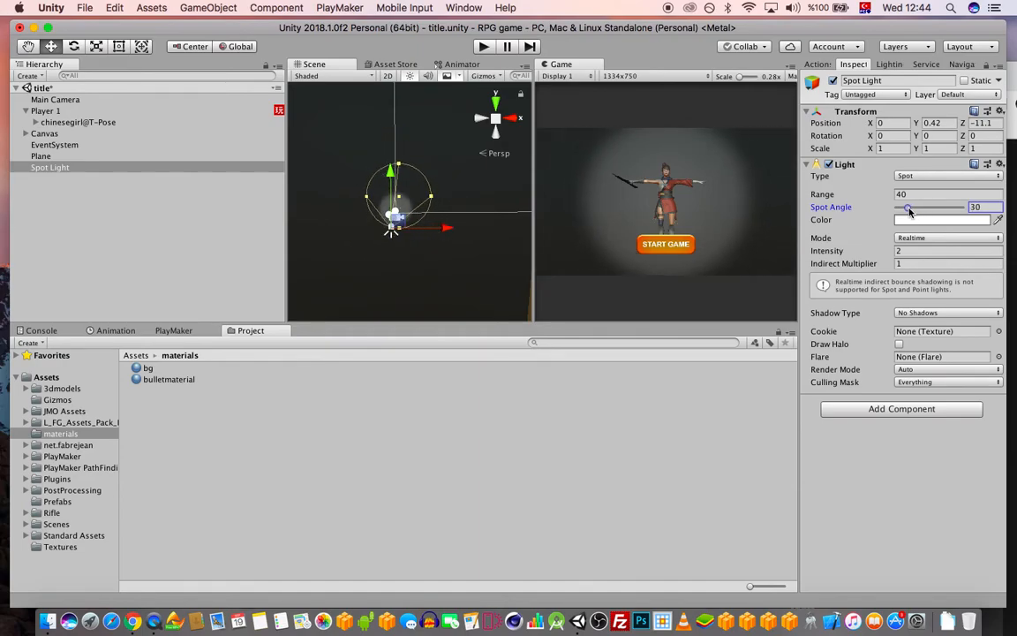
{"action": "left_click", "coordinate": [921, 250]}
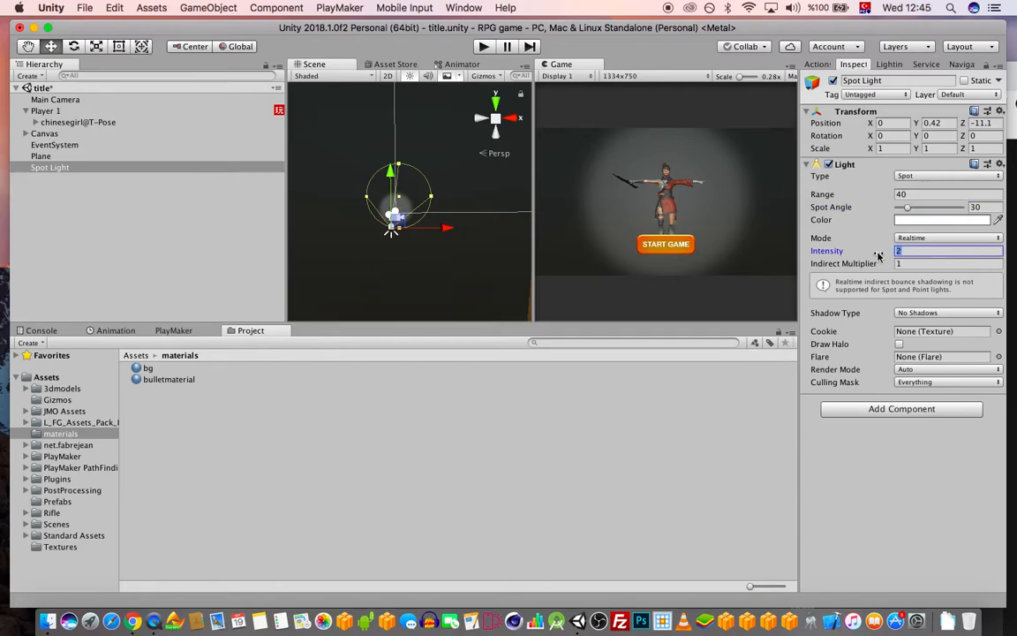
{"action": "type", "text": "1"}
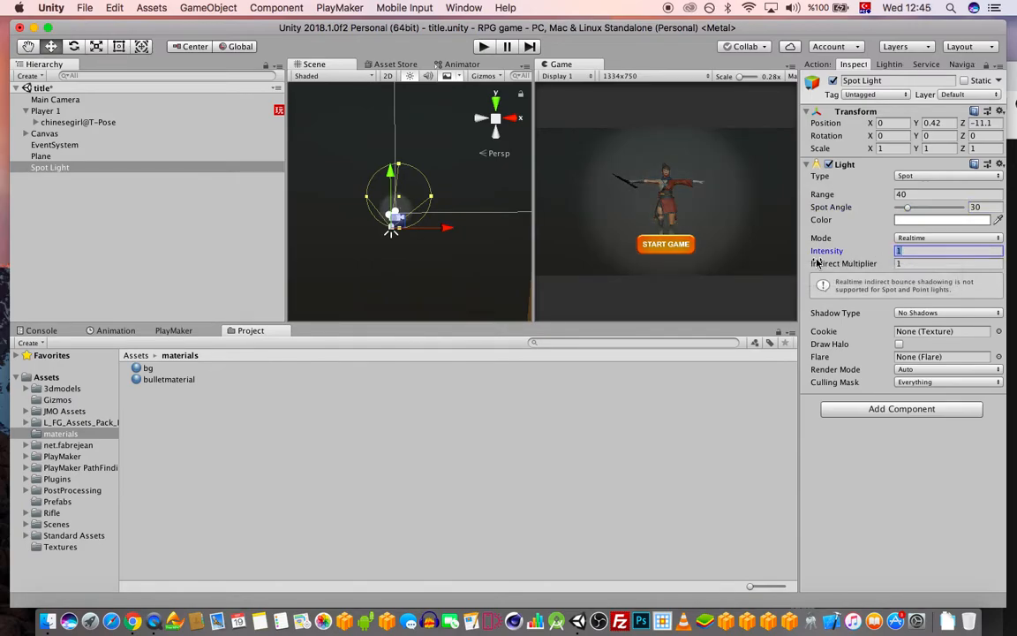
{"action": "type", "text": "2"}
Change the Spot Light's Range from 40 to 60 and save the scene
{"action": "left_click", "coordinate": [895, 193]}
{"action": "left_click_drag", "start_coordinate": [893, 193], "coordinate": [821, 185]}
{"action": "type", "text": "600"}
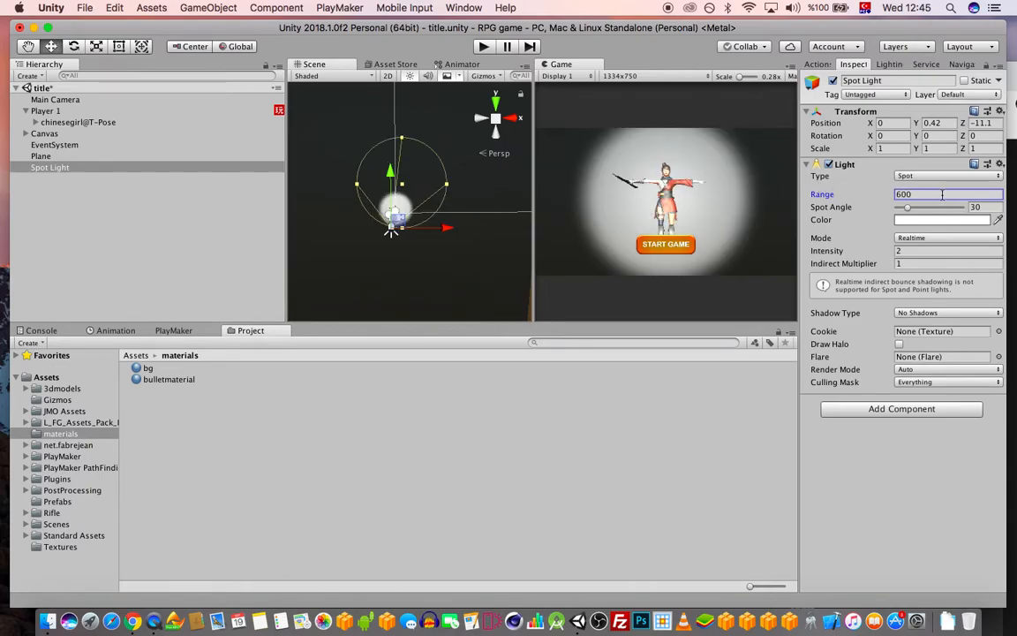
{"action": "left_click_drag", "start_coordinate": [942, 195], "coordinate": [792, 182]}
{"action": "type", "text": "60"}
{"action": "scroll", "coordinate": [419, 224], "scroll_direction": "up", "scroll_amount": 5}
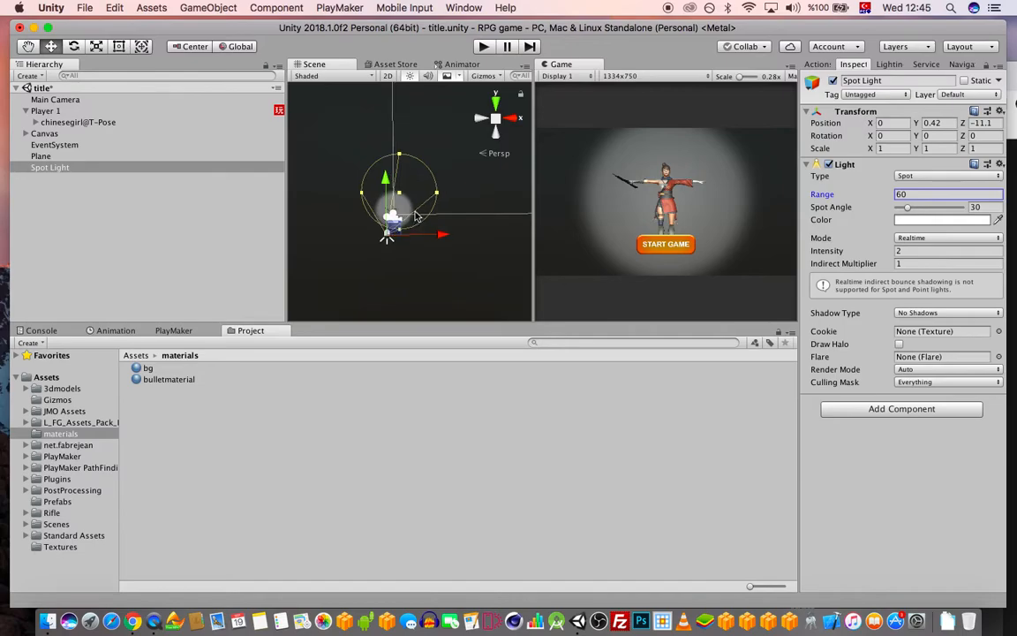
{"action": "left_click_drag", "start_coordinate": [420, 224], "coordinate": [478, 212], "text": "alt"}
{"action": "key", "text": "super+s"}
Select Player 1 and frame the scene view on it
{"action": "left_click", "coordinate": [209, 8]}
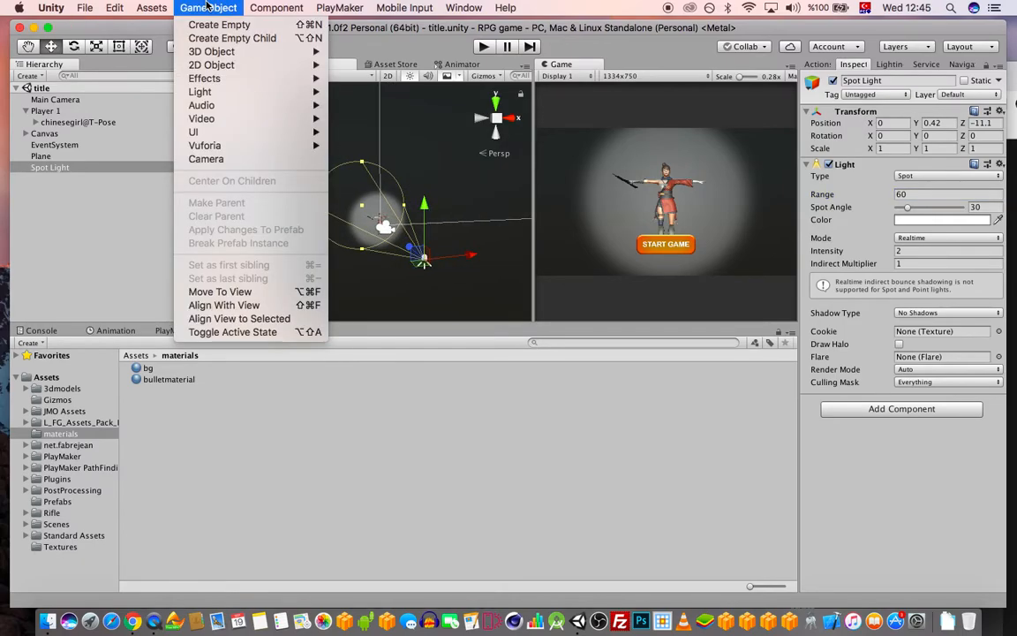
{"action": "mouse_move", "coordinate": [244, 69]}
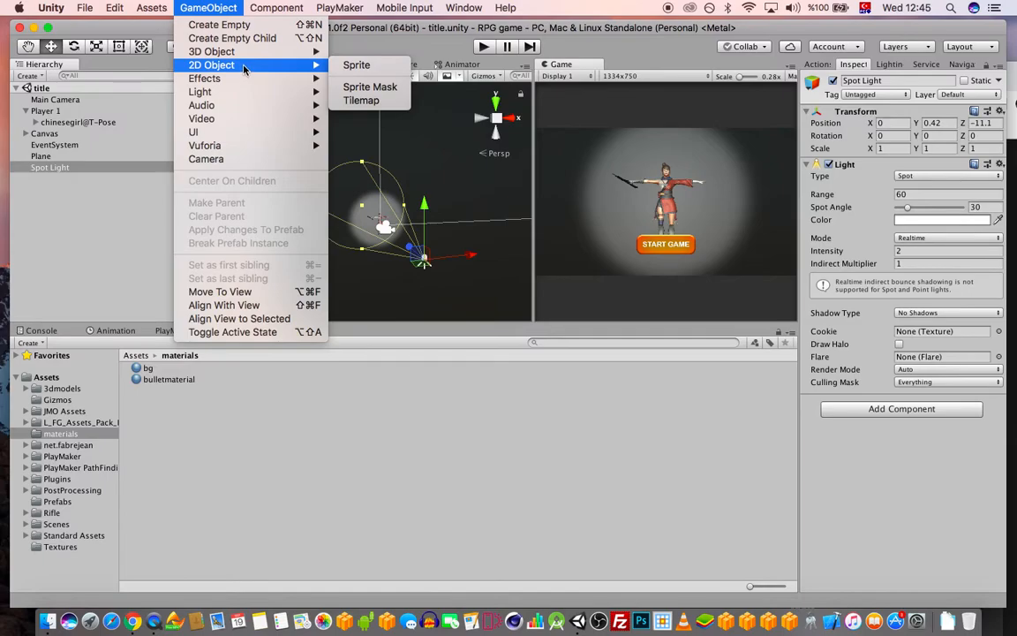
{"action": "left_click", "coordinate": [224, 6]}
{"action": "scroll", "coordinate": [290, 247], "scroll_direction": "up", "scroll_amount": 4}
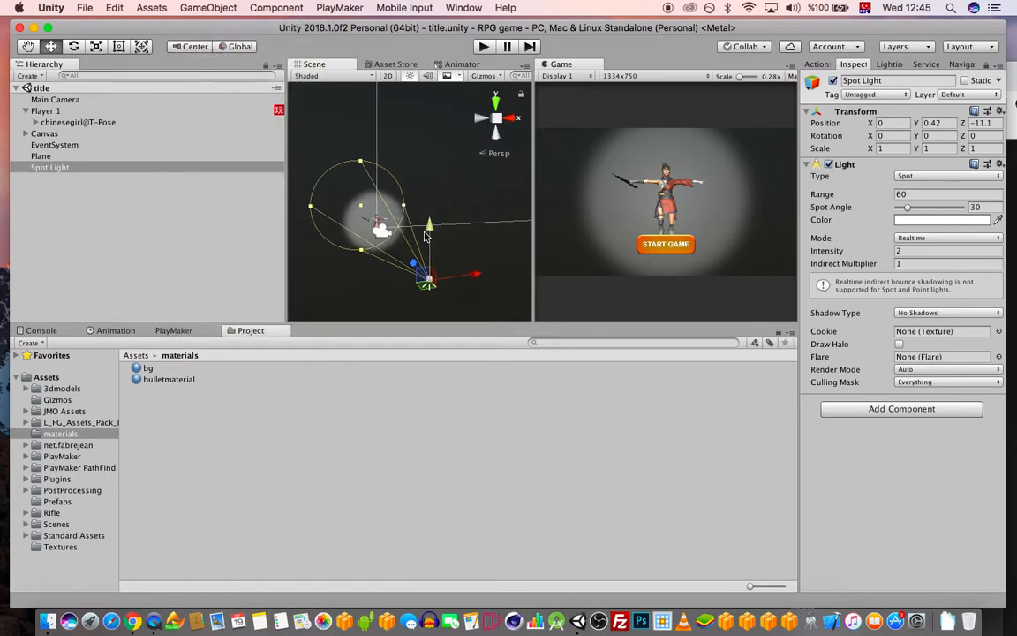
{"action": "left_click", "coordinate": [46, 111]}
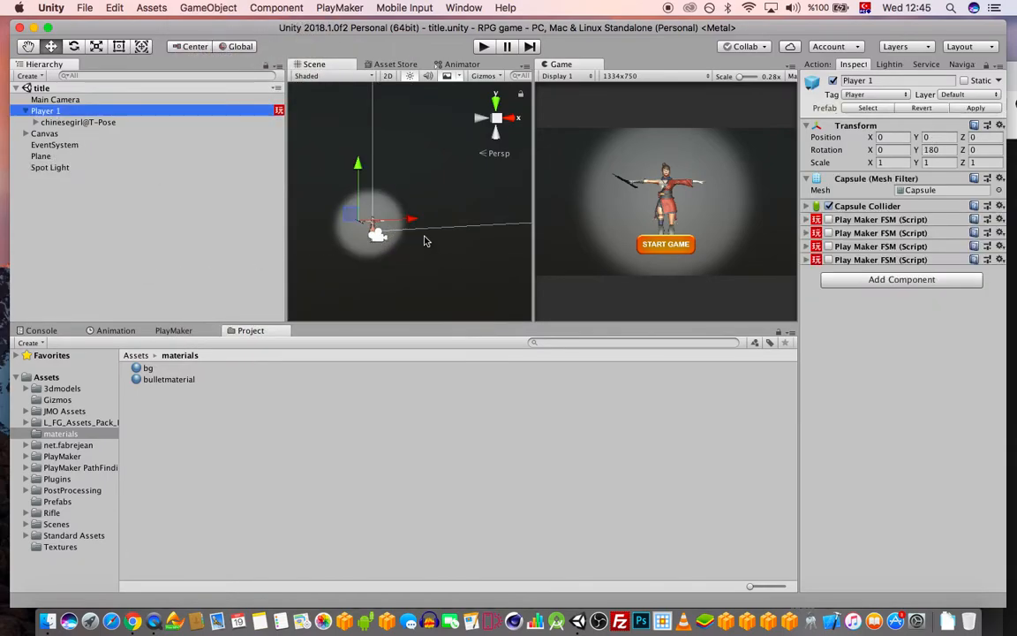
{"action": "key", "text": "f"}
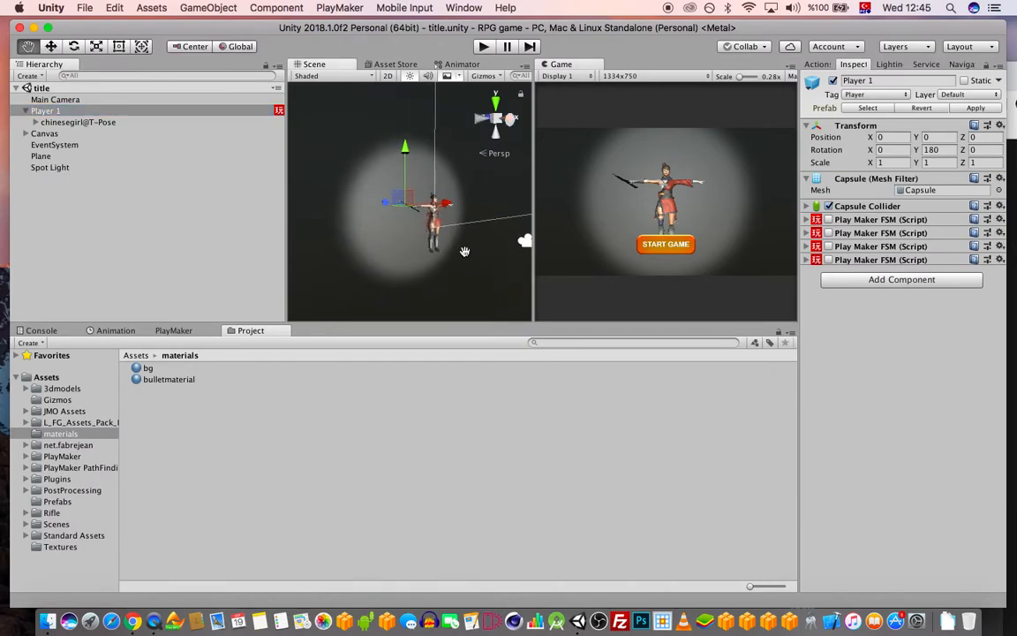
Add a 2D sprite using the zombielogo image
{"action": "left_click", "coordinate": [208, 7]}
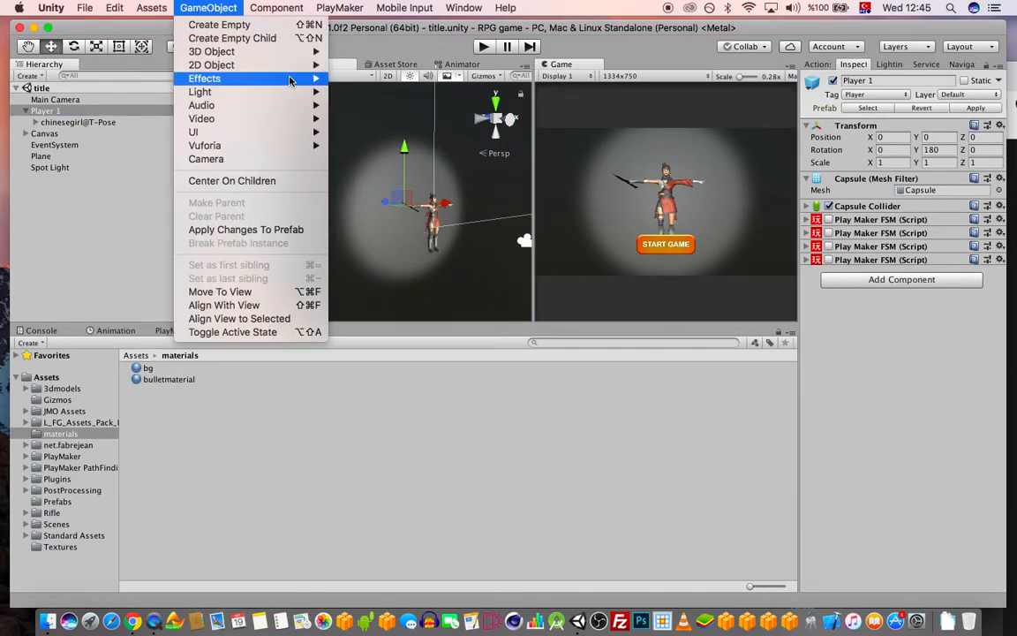
{"action": "mouse_move", "coordinate": [263, 64]}
{"action": "left_click", "coordinate": [369, 66]}
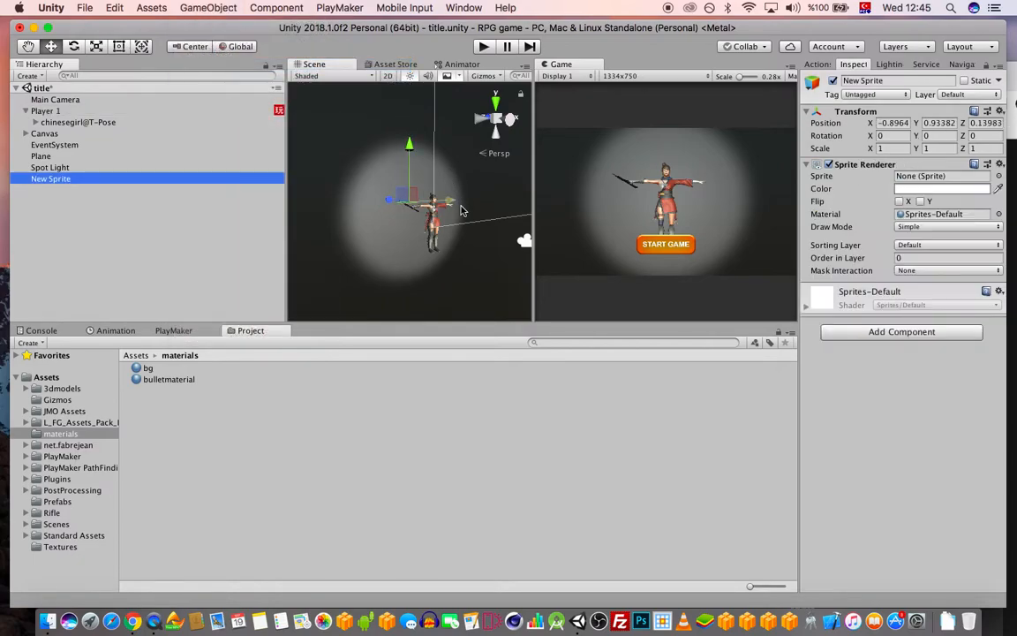
{"action": "left_click", "coordinate": [998, 175]}
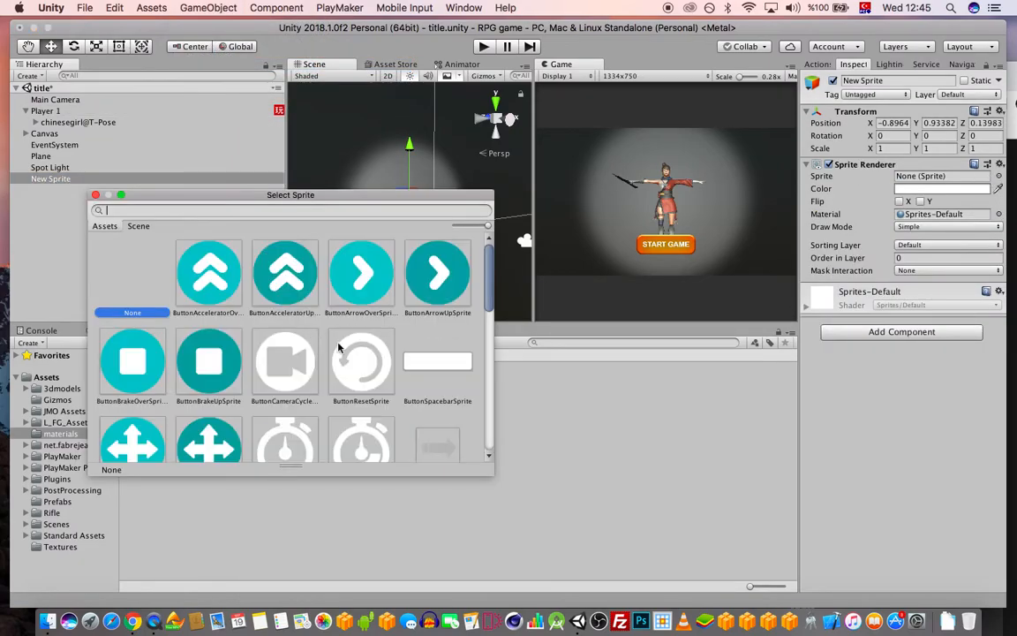
{"action": "scroll", "coordinate": [398, 341], "scroll_direction": "down", "scroll_amount": 10}
{"action": "double_click", "coordinate": [363, 377]}
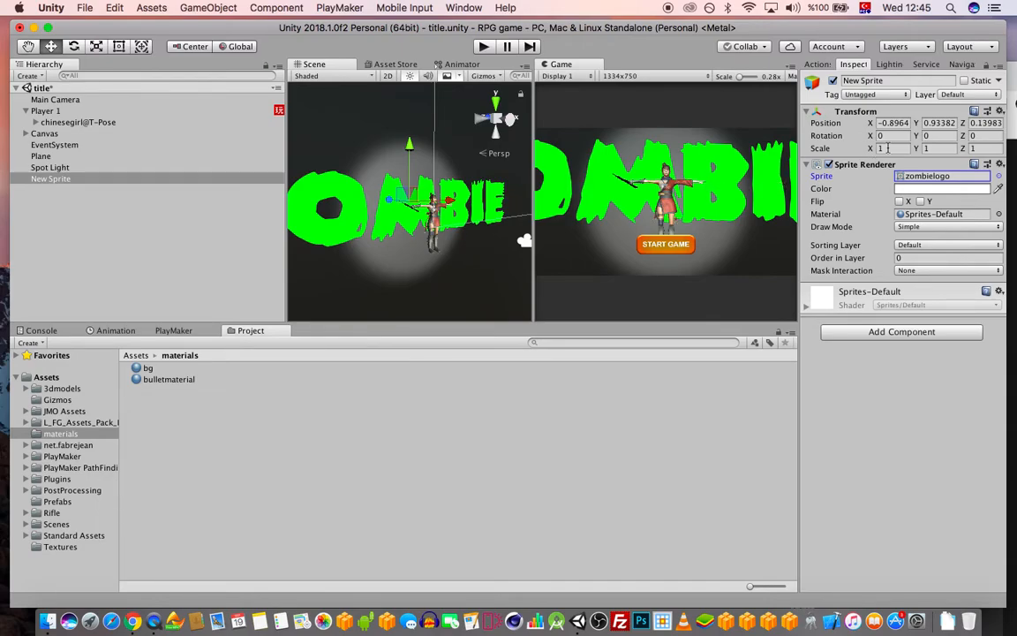
Scale the logo sprite down to 0.3 on X and Y
{"action": "left_click", "coordinate": [886, 149]}
{"action": "type", "text": "0.5"}
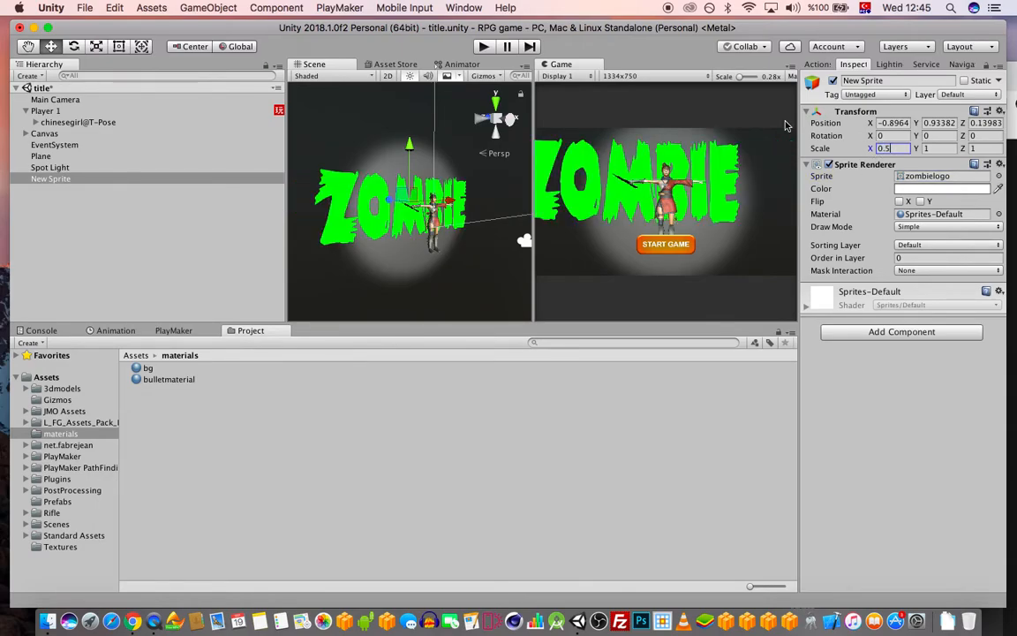
{"action": "key", "text": "Tab"}
{"action": "type", "text": "0.5"}
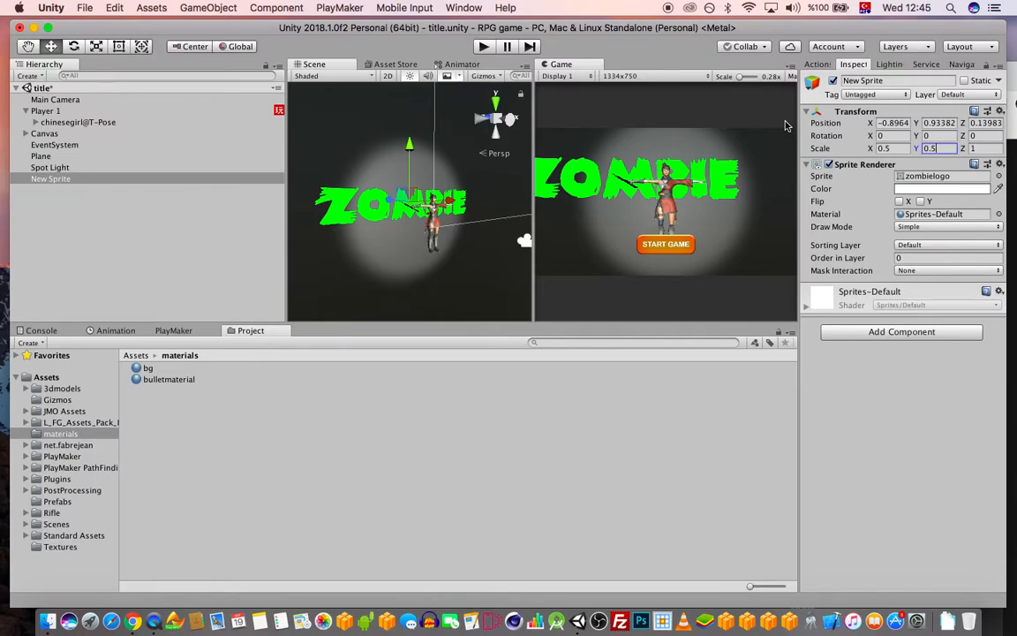
{"action": "left_click", "coordinate": [899, 148]}
{"action": "type", "text": "0.3"}
{"action": "key", "text": "Tab"}
{"action": "type", "text": "0.3"}
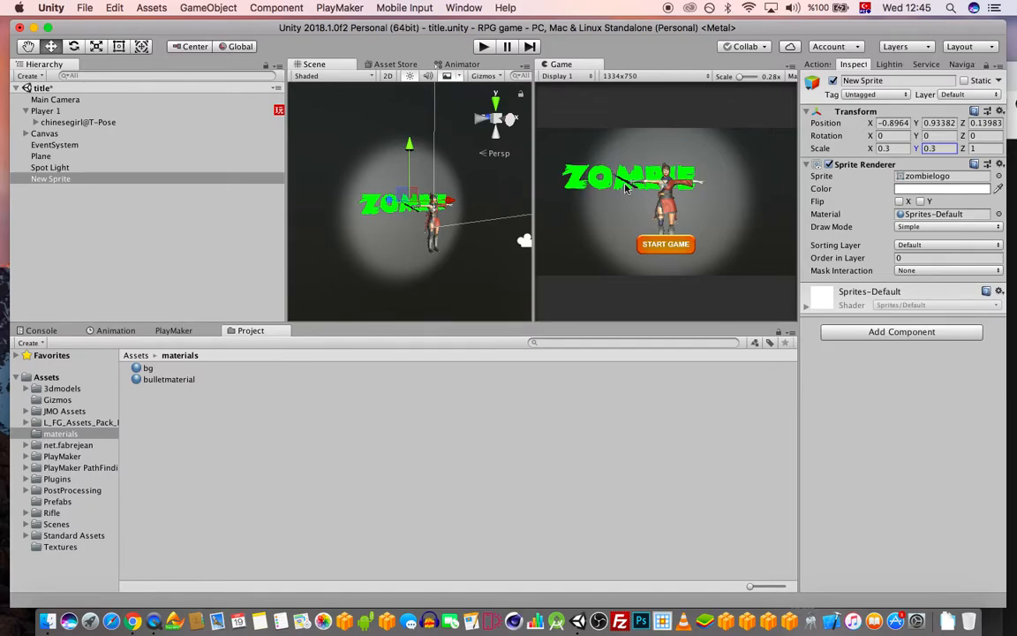
{"action": "key", "text": "alt"}
Place the logo above the player, centred at X 0, and save the scene
{"action": "left_click_drag", "start_coordinate": [465, 202], "coordinate": [479, 200]}
{"action": "left_click_drag", "start_coordinate": [432, 147], "coordinate": [435, 139]}
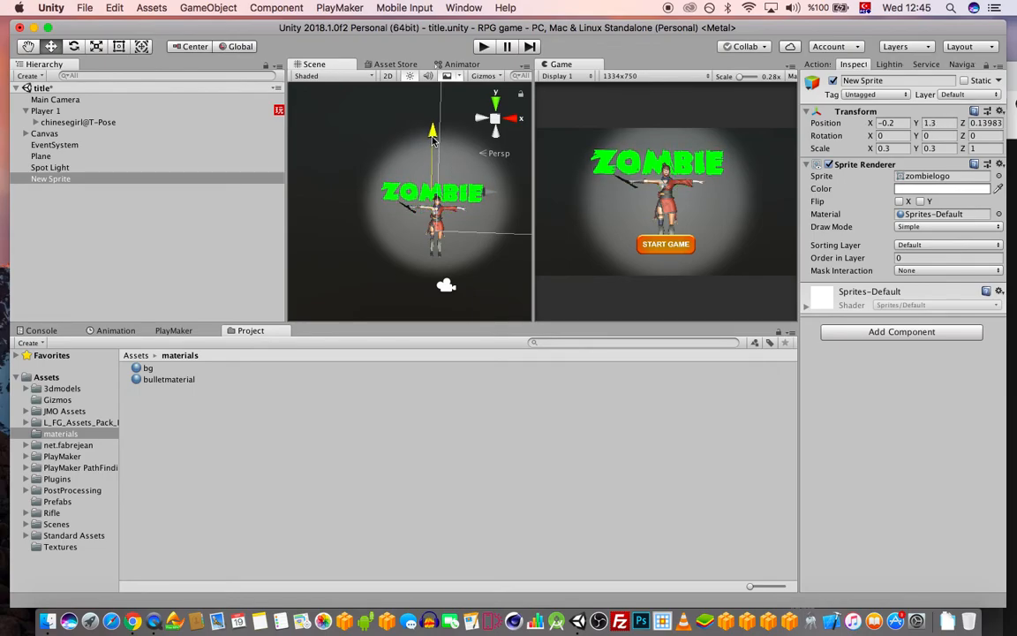
{"action": "left_click", "coordinate": [898, 124]}
{"action": "type", "text": "0"}
{"action": "key", "text": "Tab"}
{"action": "key", "text": "Tab"}
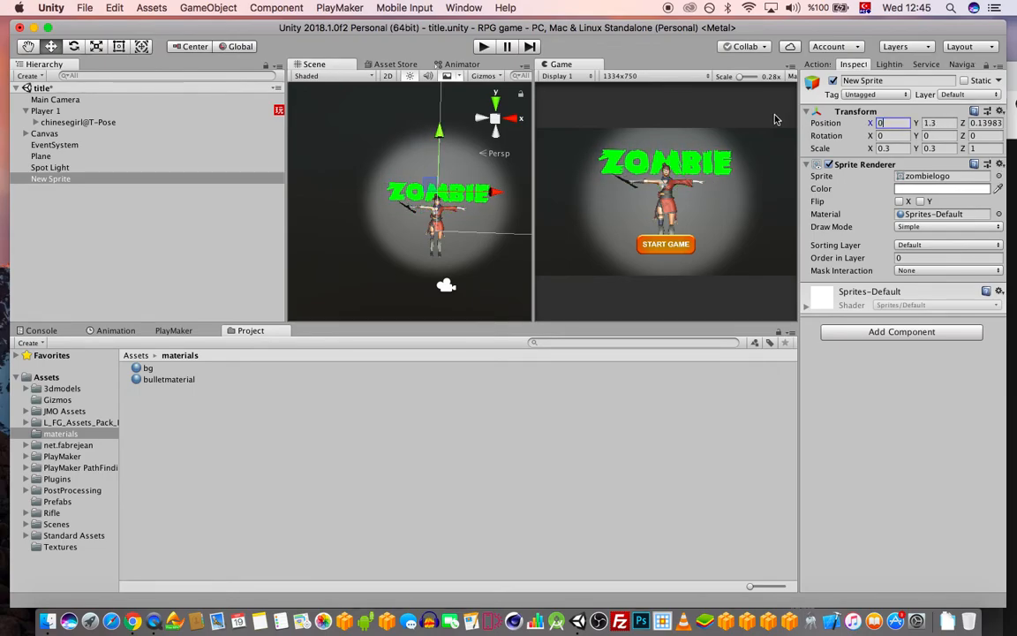
{"action": "type", "text": "0"}
{"action": "key", "text": "super+s"}
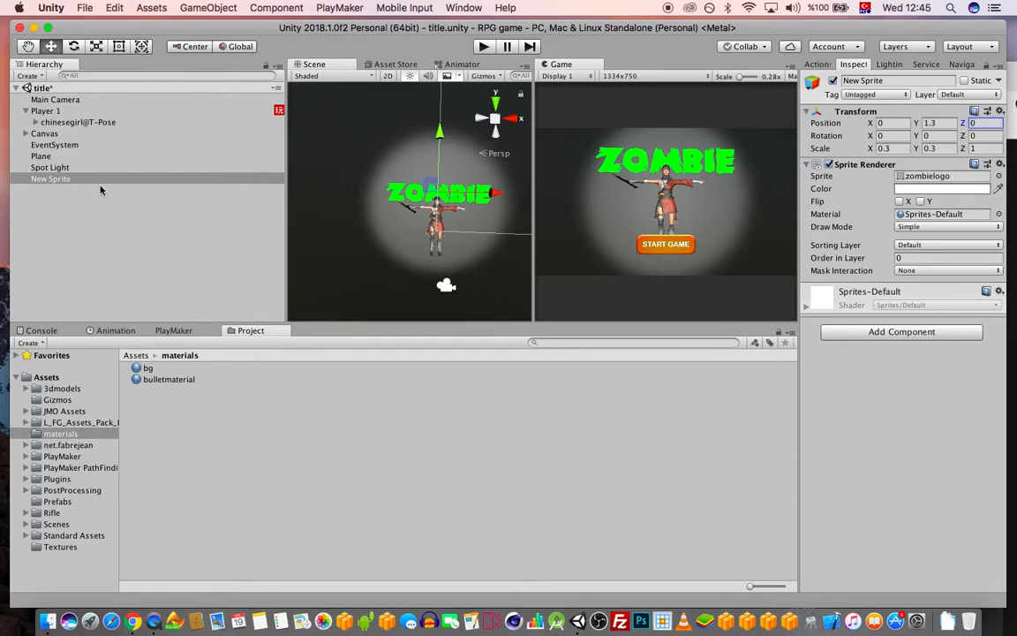
{"action": "left_click", "coordinate": [50, 167]}
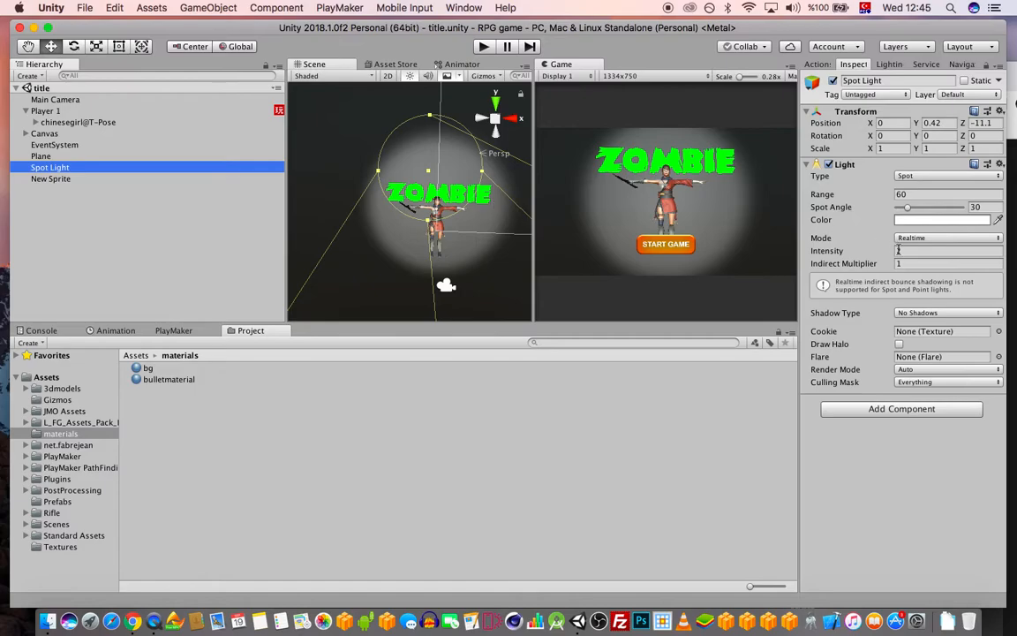
Give the Spot Light Hard Shadows and push the backdrop Plane back to Z 1.13
{"action": "left_click", "coordinate": [927, 314]}
{"action": "left_click", "coordinate": [930, 328]}
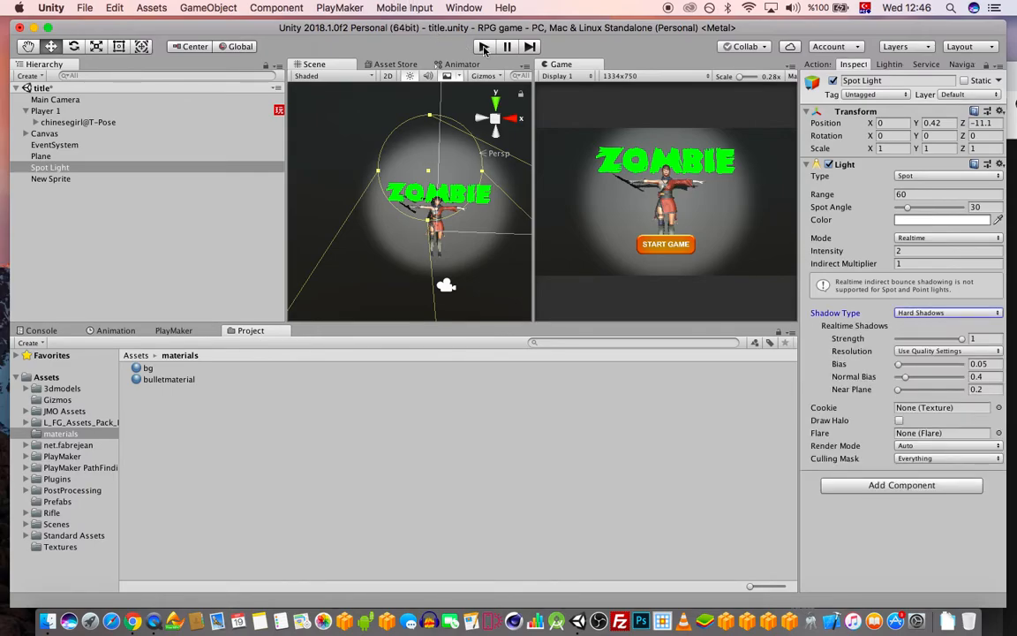
{"action": "left_click", "coordinate": [348, 141]}
{"action": "key", "text": "f"}
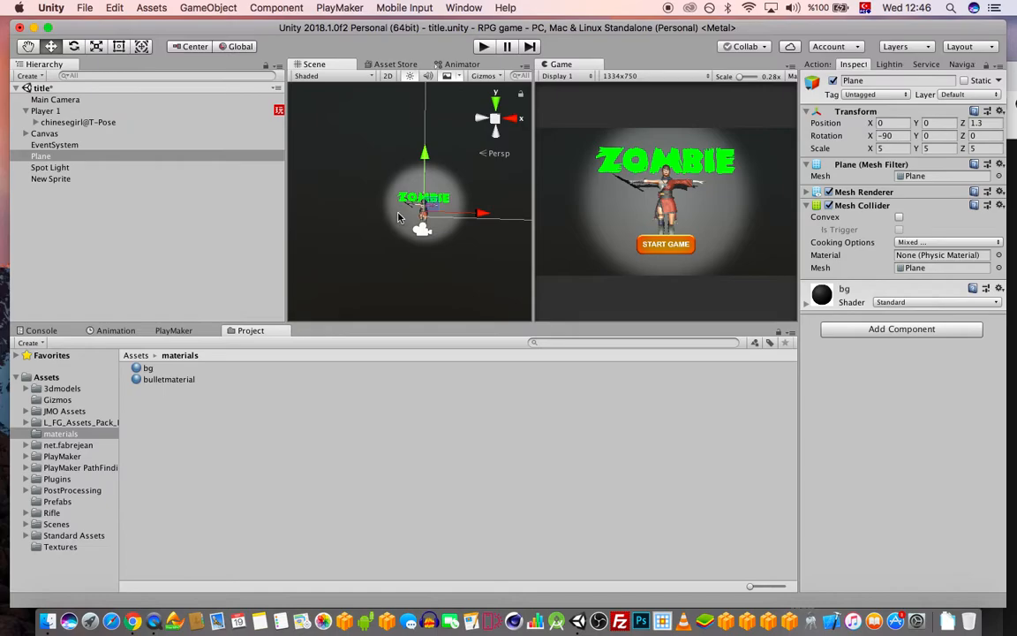
{"action": "left_click_drag", "start_coordinate": [415, 226], "coordinate": [583, 234], "text": "alt"}
{"action": "left_click_drag", "start_coordinate": [353, 237], "coordinate": [413, 239], "text": "alt"}
{"action": "mouse_move", "coordinate": [371, 207]}
{"action": "left_mouse_down"}
{"action": "mouse_move", "coordinate": [362, 210]}
{"action": "mouse_move", "coordinate": [375, 208]}
{"action": "left_mouse_up"}
Save the scene and run a quick play test
{"action": "key", "text": "super+s"}
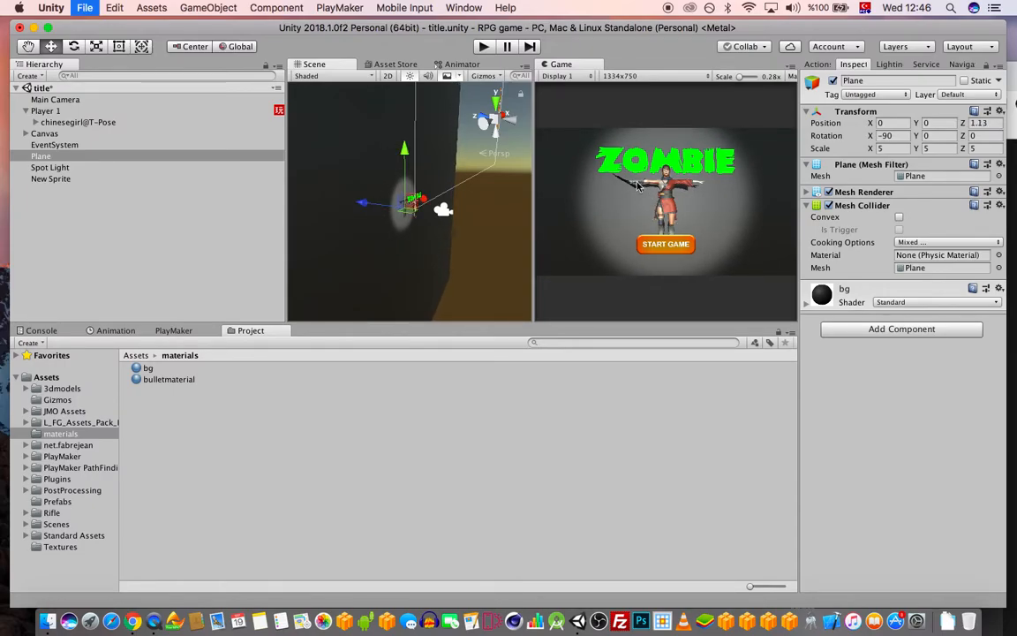
{"action": "left_click", "coordinate": [484, 47]}
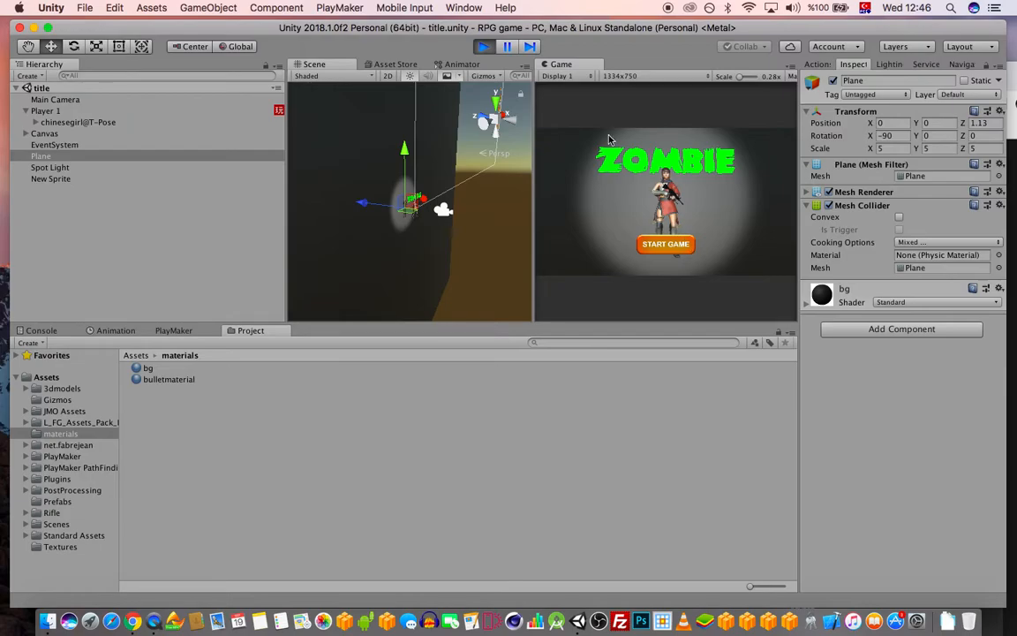
{"action": "left_click", "coordinate": [483, 47]}
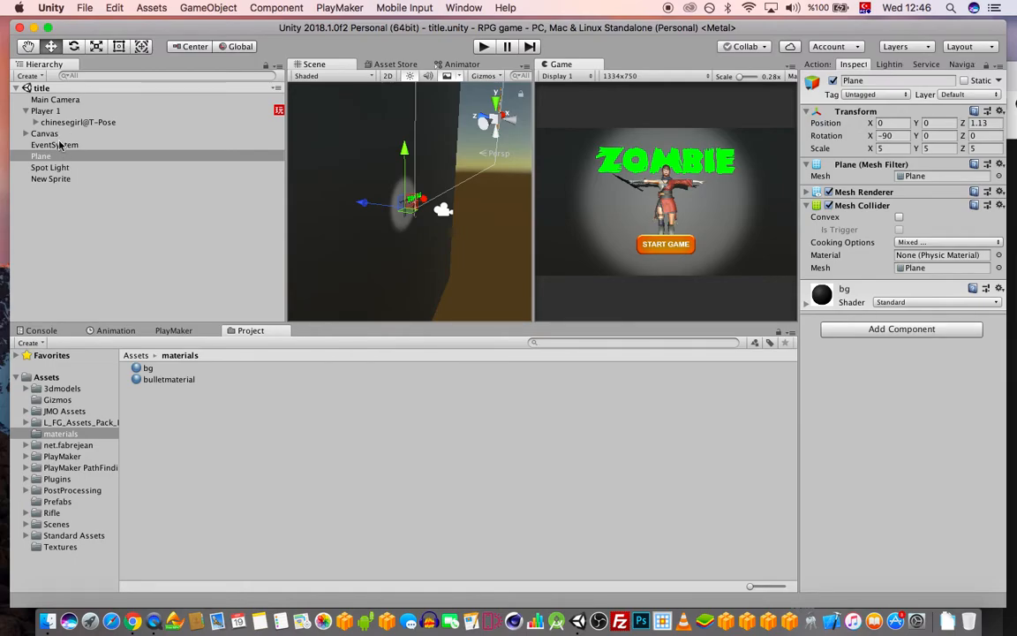
Lower the START GAME Image under Canvas to Pos Y about -233.93
{"action": "left_click", "coordinate": [53, 179]}
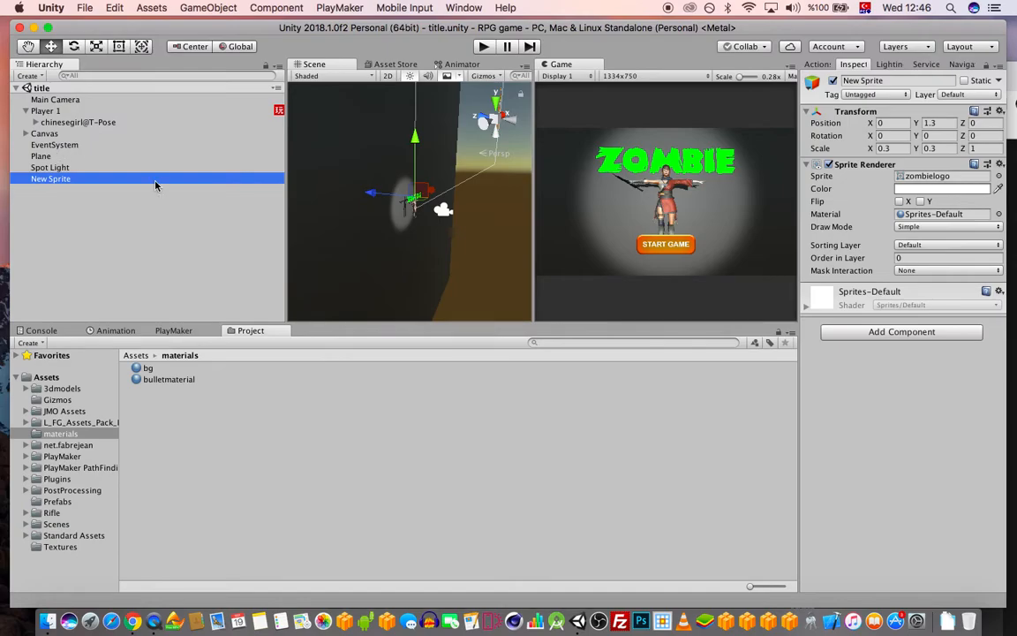
{"action": "left_click_drag", "start_coordinate": [393, 223], "coordinate": [426, 224], "text": "alt"}
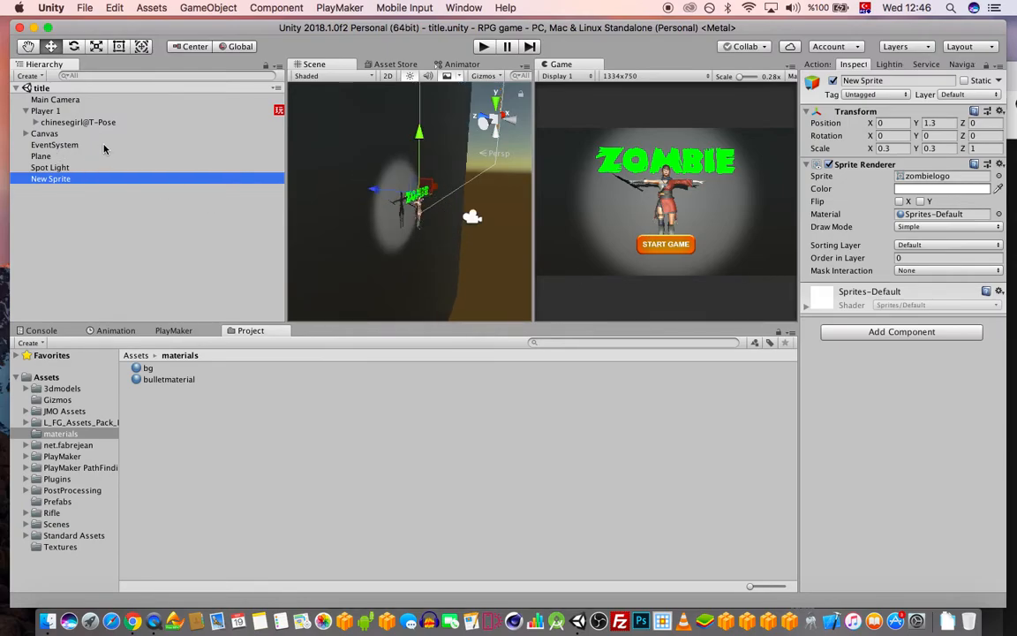
{"action": "left_click", "coordinate": [44, 133]}
{"action": "left_click", "coordinate": [26, 134]}
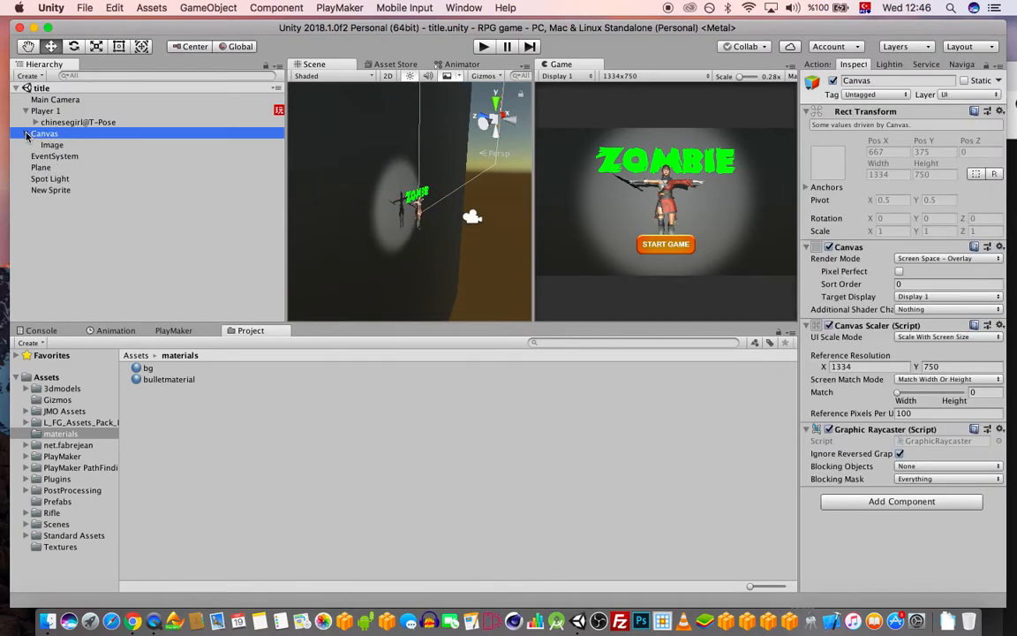
{"action": "left_click", "coordinate": [52, 145]}
{"action": "scroll", "coordinate": [476, 158], "scroll_direction": "down", "scroll_amount": 2}
{"action": "middle_click_drag", "start_coordinate": [476, 159], "coordinate": [454, 180]}
{"action": "scroll", "coordinate": [443, 196], "scroll_direction": "up", "scroll_amount": 5}
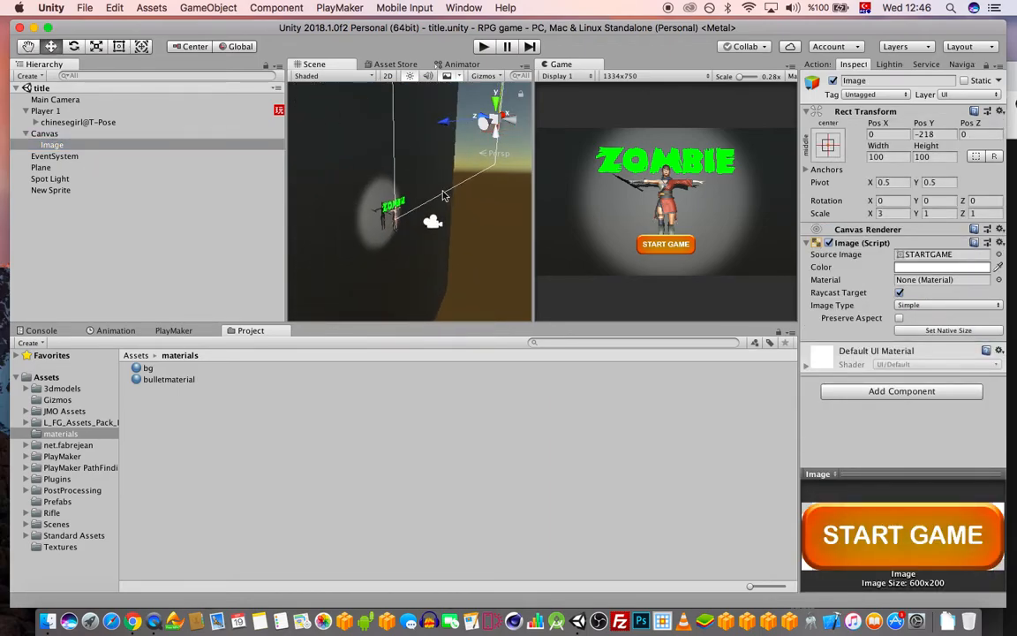
{"action": "left_click", "coordinate": [920, 125]}
{"action": "left_click_drag", "start_coordinate": [944, 122], "coordinate": [583, 113]}
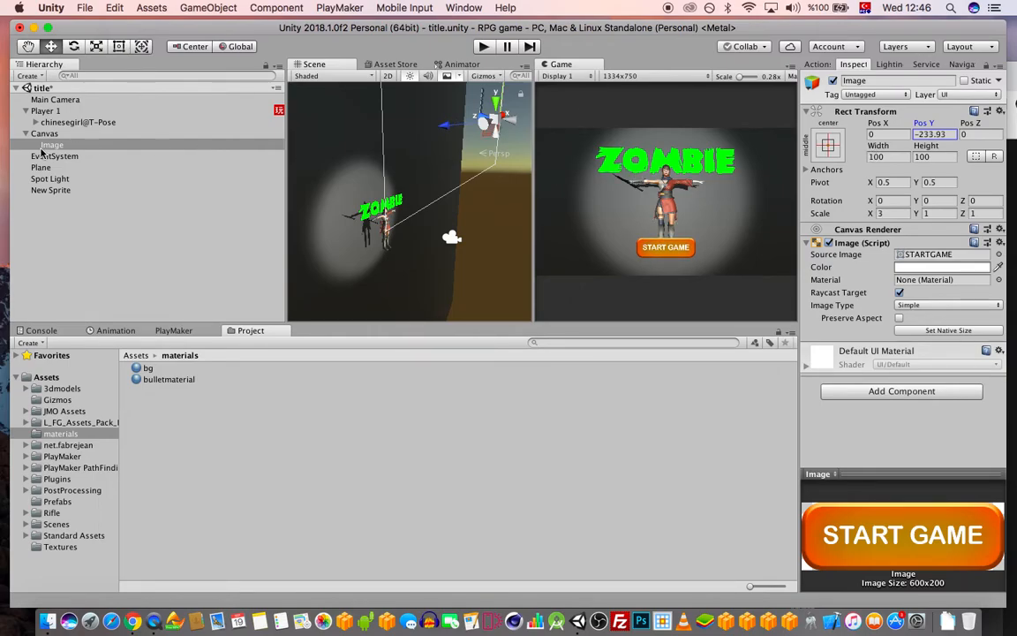
{"action": "left_click", "coordinate": [50, 189]}
Rename the logo sprite to ZombieLogo
{"action": "key", "text": "Return"}
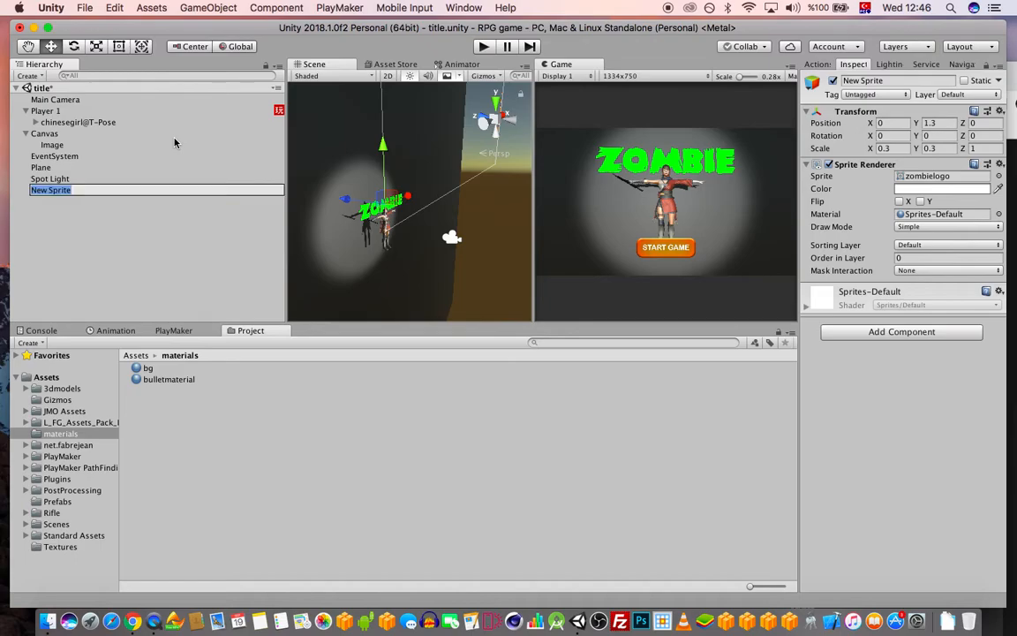
{"action": "type", "text": "ZombieLogo"}
{"action": "key", "text": "Return"}
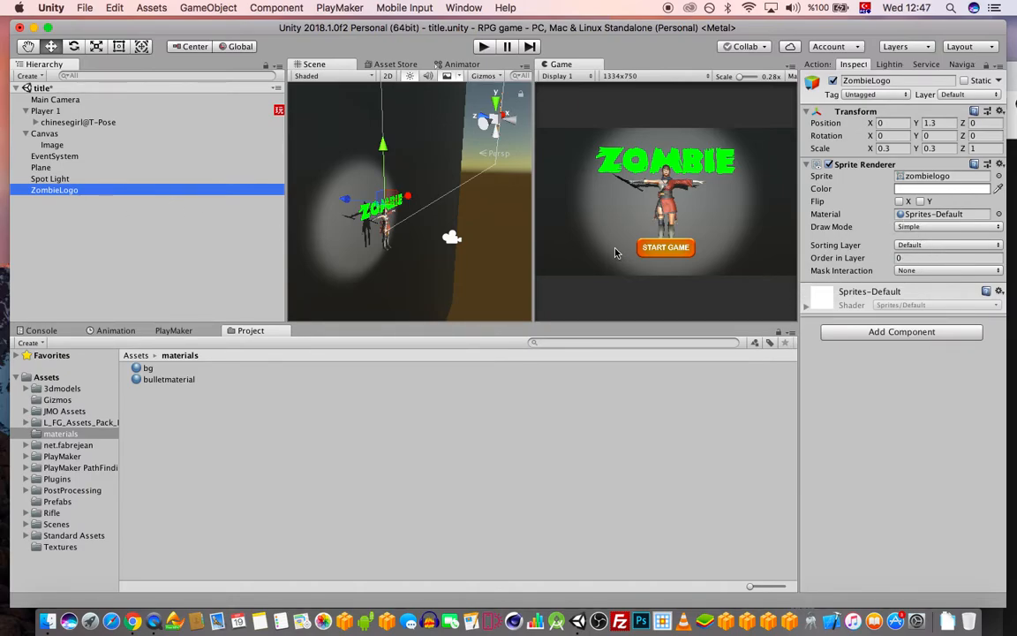
{"action": "left_click", "coordinate": [964, 80]}
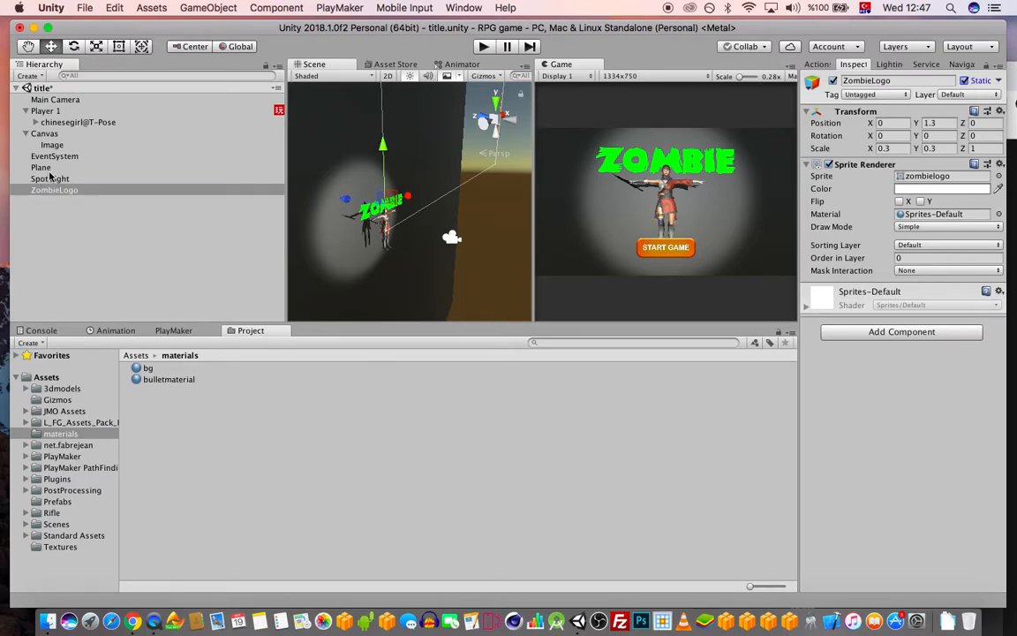
Mark the Plane as Static and leave ZombieLogo non-static
{"action": "left_click", "coordinate": [42, 167]}
{"action": "left_click", "coordinate": [969, 81]}
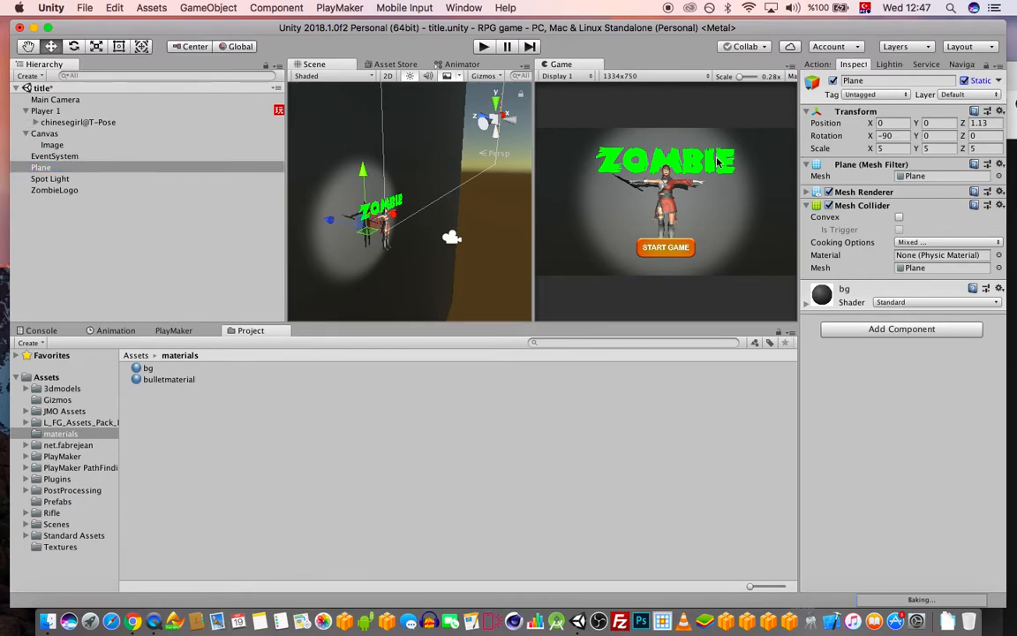
{"action": "scroll", "coordinate": [400, 261], "scroll_direction": "up", "scroll_amount": 5}
{"action": "middle_click_drag", "start_coordinate": [393, 259], "coordinate": [532, 167]}
{"action": "middle_click_drag", "start_coordinate": [453, 208], "coordinate": [403, 217]}
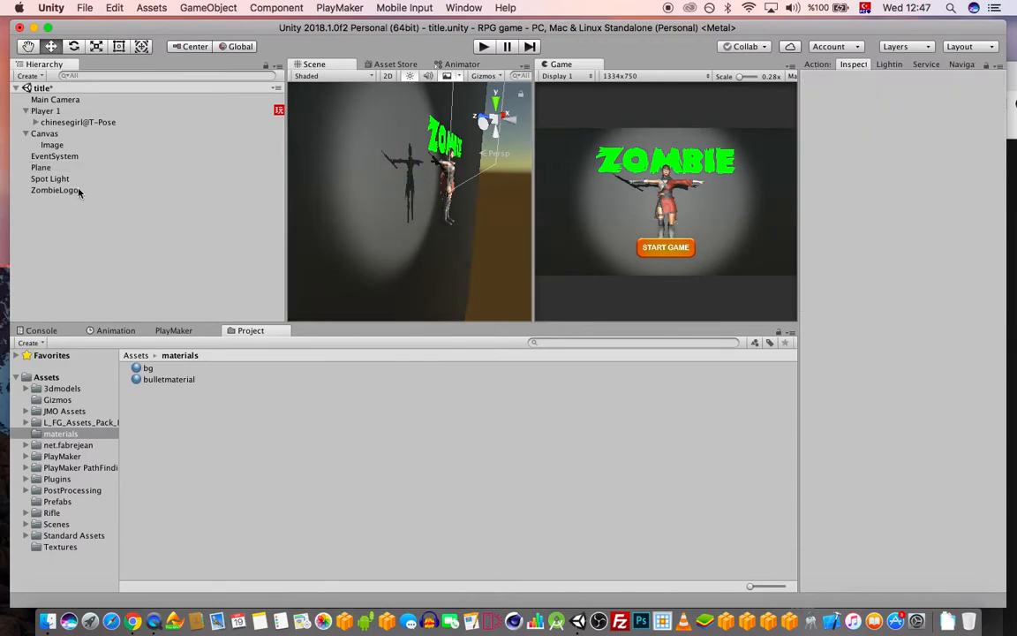
{"action": "left_click", "coordinate": [70, 190]}
{"action": "left_click", "coordinate": [965, 80]}
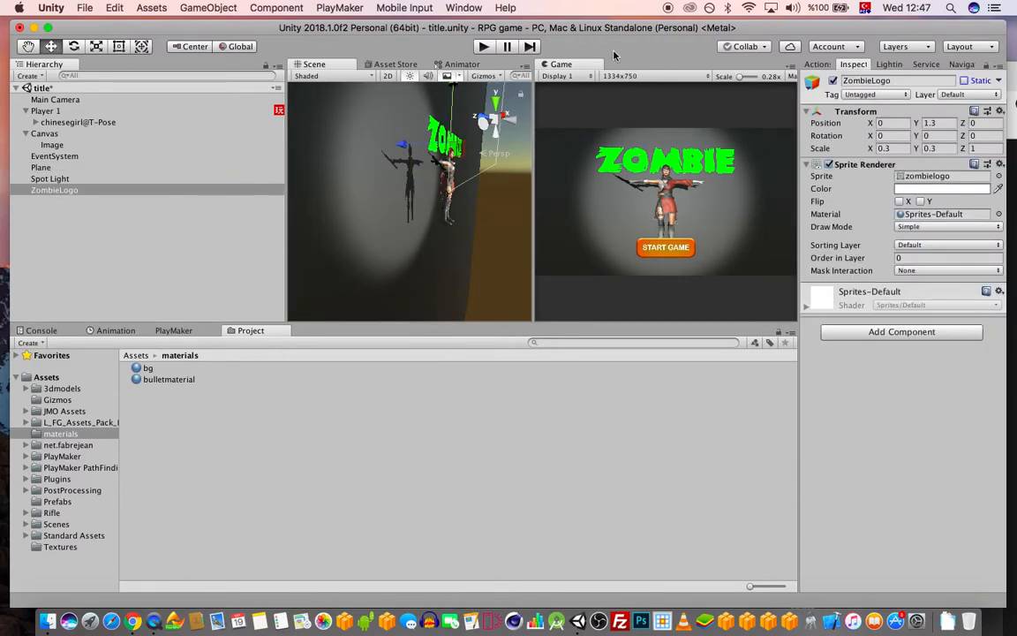
Save the scene, end the play test, and open a blank Chrome tab
{"action": "left_click_drag", "start_coordinate": [611, 27], "coordinate": [613, 28]}
{"action": "key", "text": "super+s"}
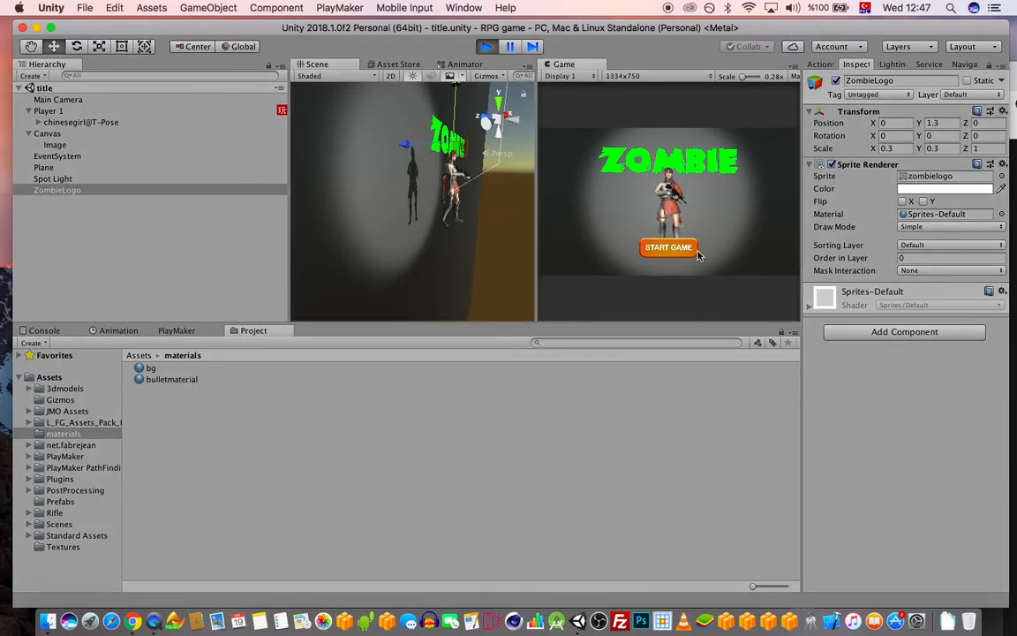
{"action": "left_click", "coordinate": [491, 46]}
{"action": "left_click", "coordinate": [132, 620]}
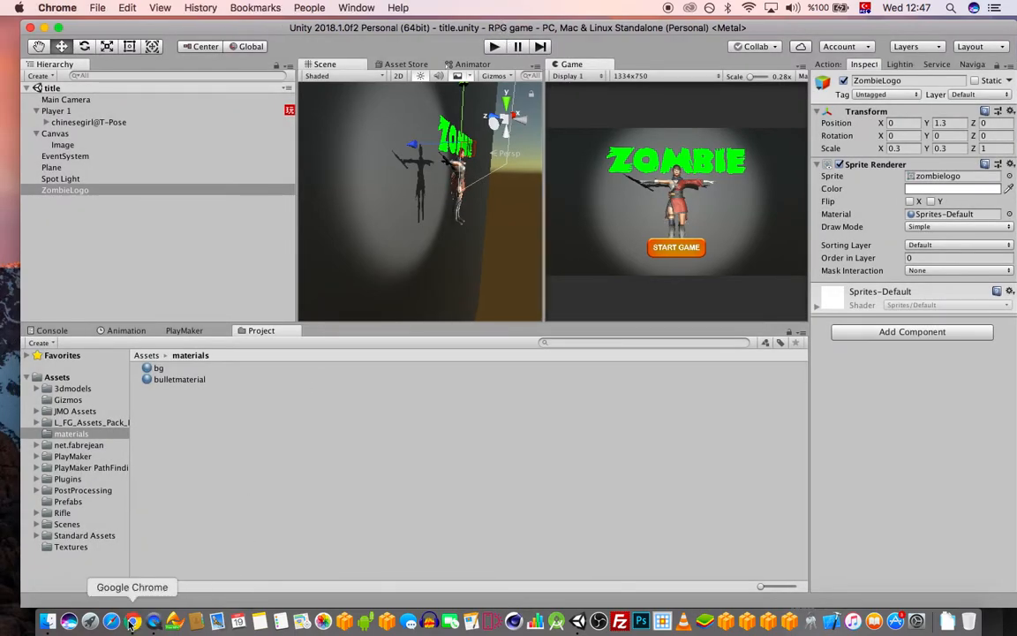
{"action": "left_click", "coordinate": [675, 80]}
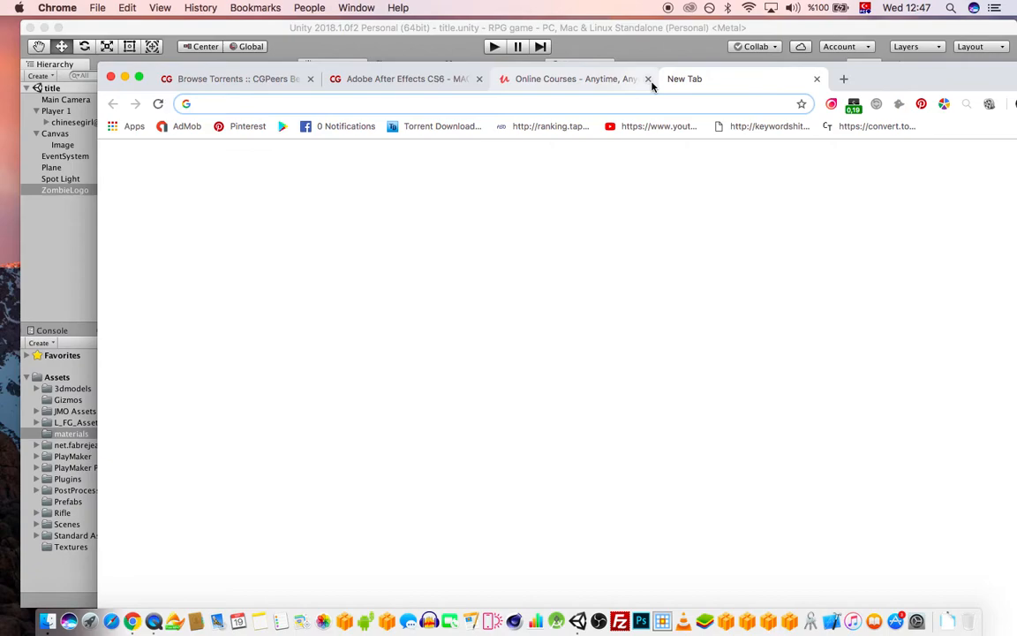
Search Google for cgtextures, close the After Effects and Online Courses tabs, and open textures.com
{"action": "type", "text": "cgp"}
{"action": "key", "text": "BackSpace"}
{"action": "type", "text": "t"}
{"action": "key", "text": "BackSpace"}
{"action": "type", "text": "texture"}
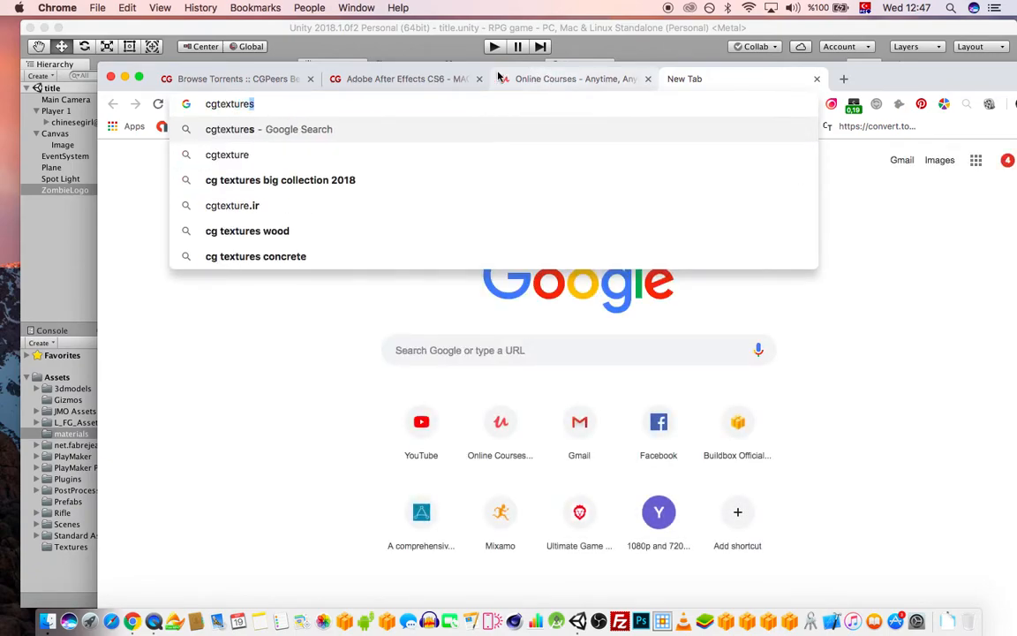
{"action": "left_click", "coordinate": [478, 78]}
{"action": "left_click", "coordinate": [477, 79]}
{"action": "type", "text": "s"}
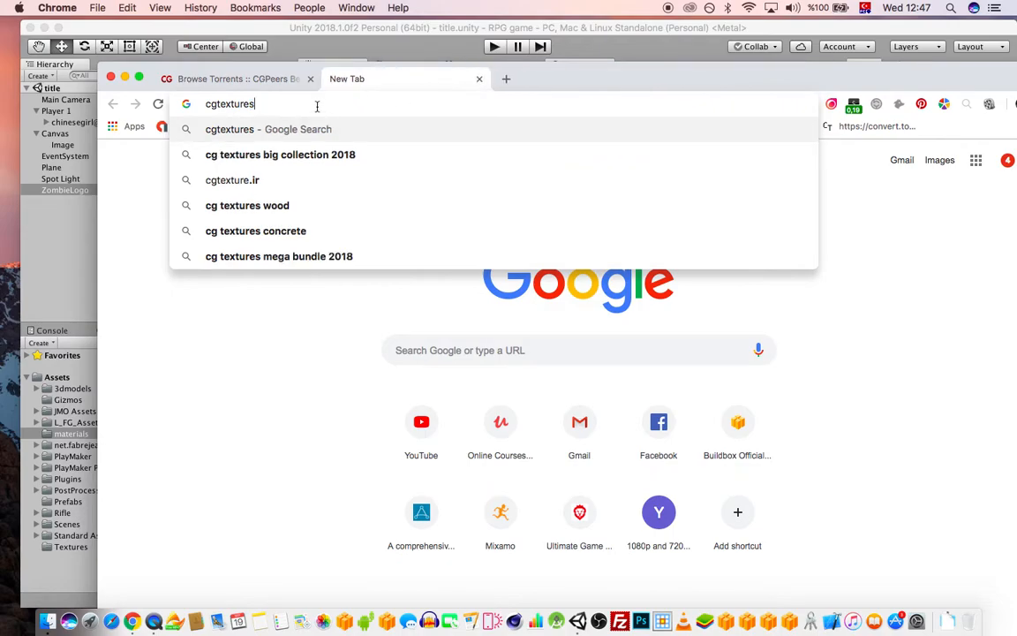
{"action": "key", "text": "Return"}
{"action": "left_click_drag", "start_coordinate": [614, 83], "coordinate": [609, 69]}
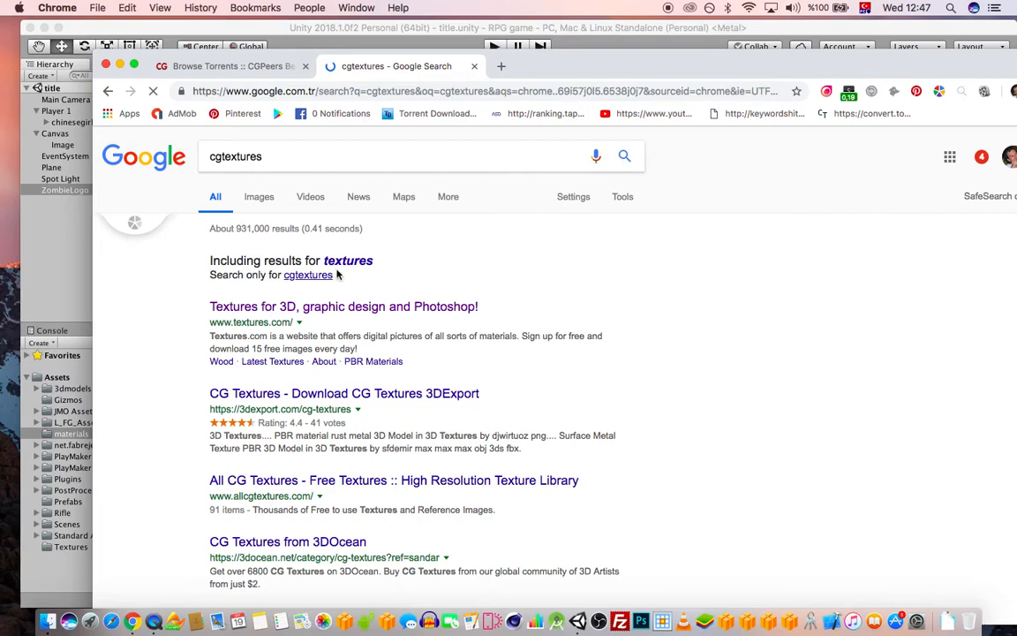
{"action": "left_click", "coordinate": [324, 311]}
Open the Brick texture category on textures.com
{"action": "left_click_drag", "start_coordinate": [576, 60], "coordinate": [578, 24]}
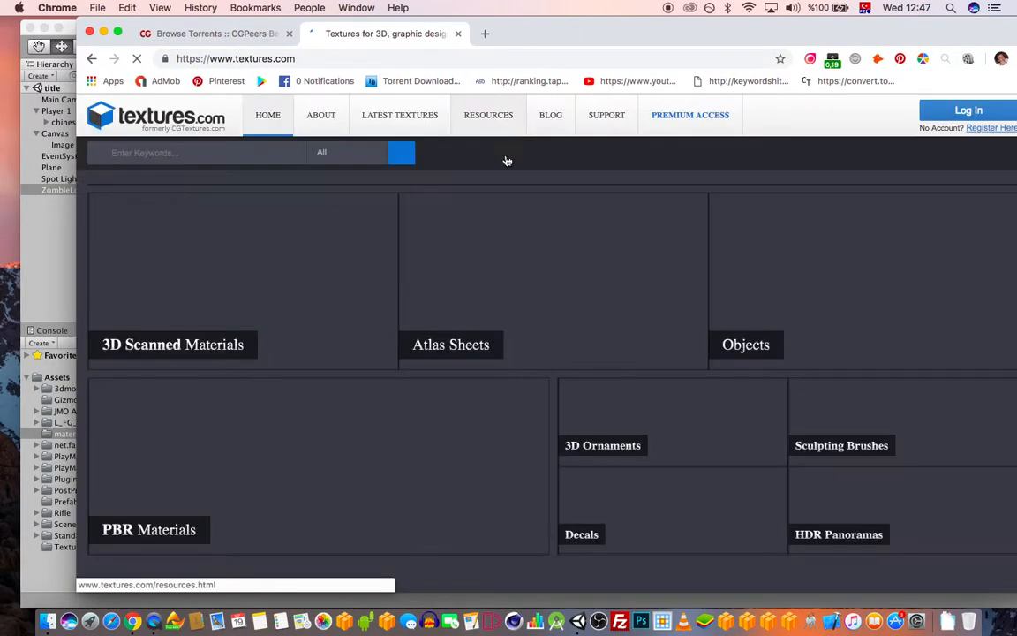
{"action": "left_click_drag", "start_coordinate": [695, 36], "coordinate": [652, 32]}
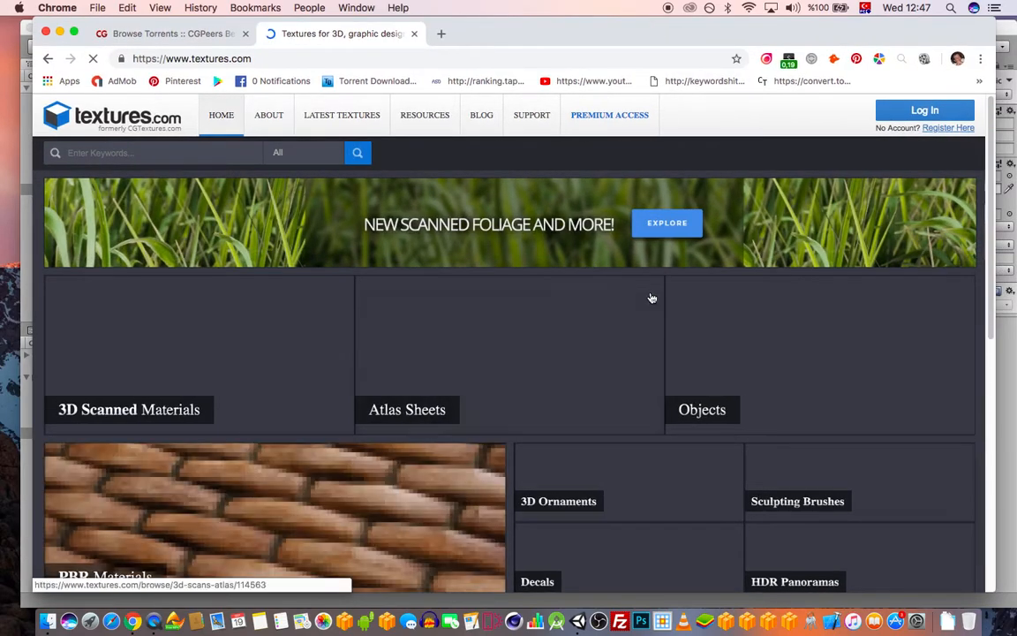
{"action": "scroll", "coordinate": [681, 216], "scroll_direction": "down", "scroll_amount": 3}
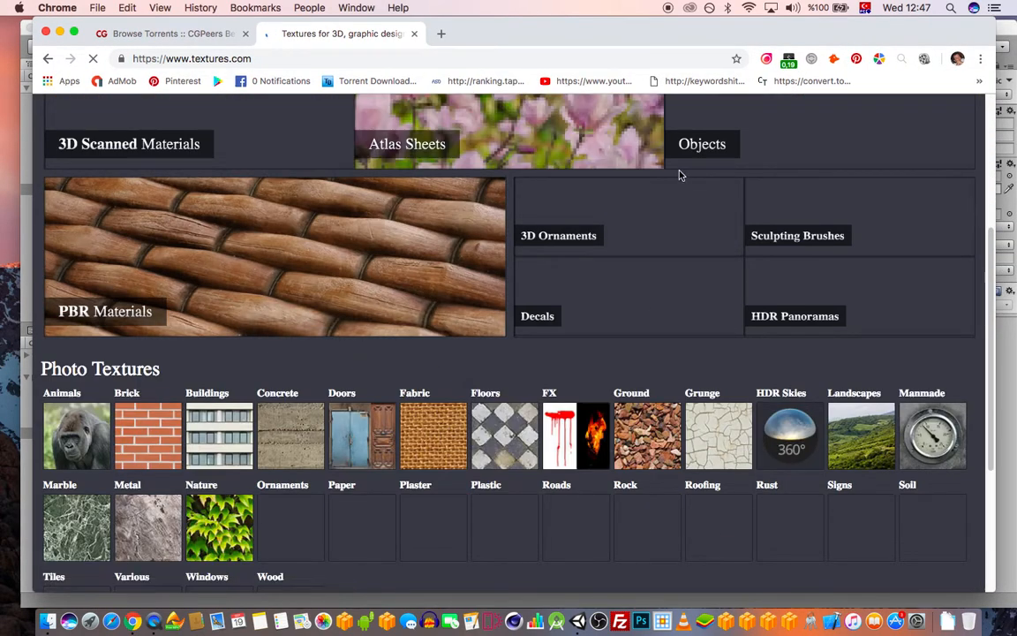
{"action": "left_click", "coordinate": [153, 426]}
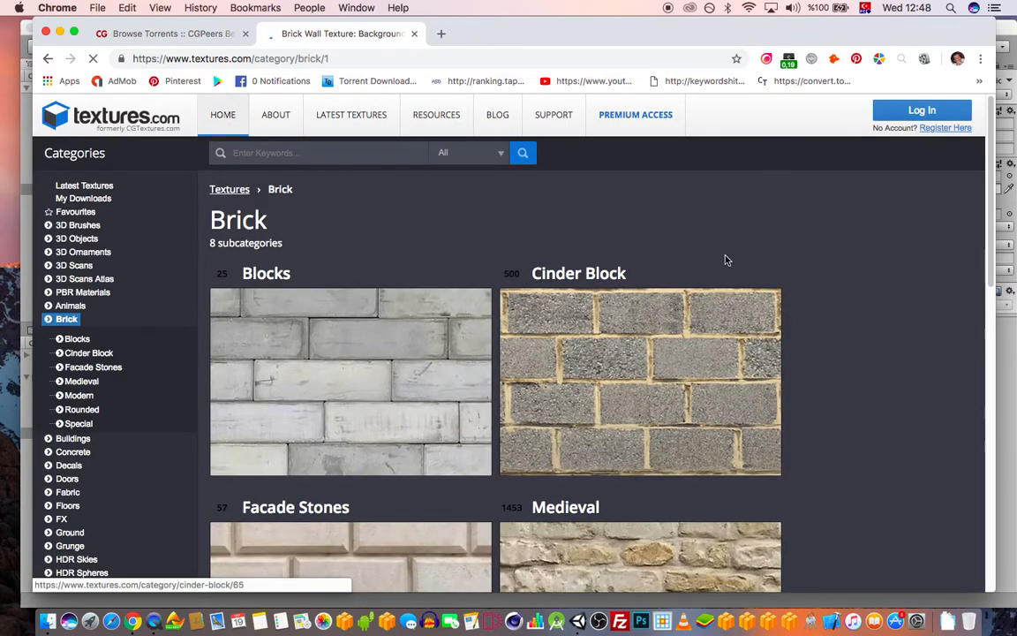
Browse the Brick category and open Medieval Brick Walls
{"action": "scroll", "coordinate": [843, 240], "scroll_direction": "down", "scroll_amount": 3}
{"action": "scroll", "coordinate": [847, 242], "scroll_direction": "down", "scroll_amount": 3}
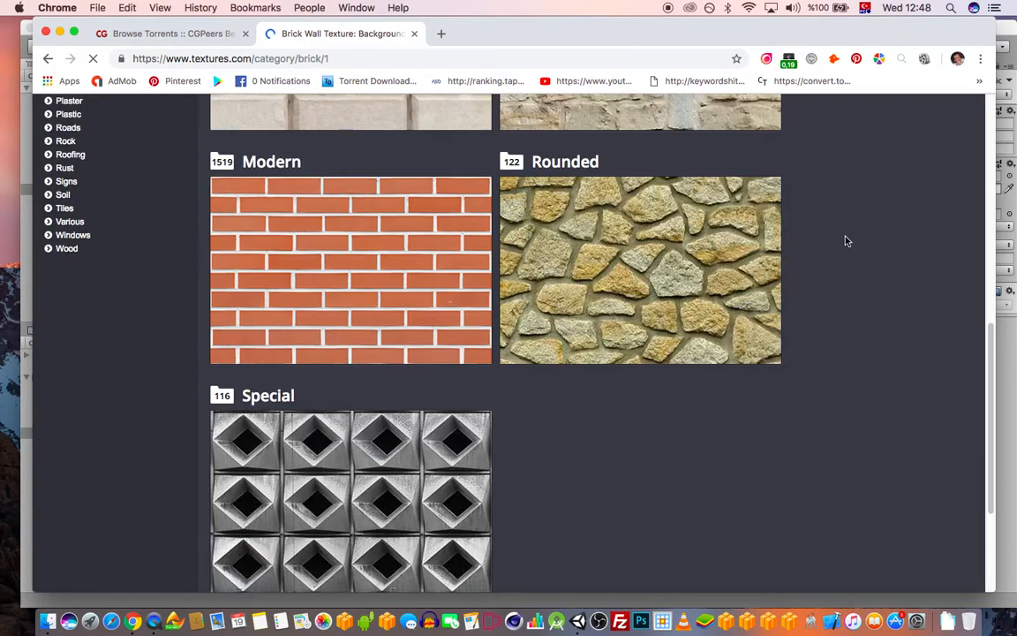
{"action": "scroll", "coordinate": [847, 242], "scroll_direction": "up", "scroll_amount": 1}
{"action": "scroll", "coordinate": [847, 242], "scroll_direction": "down", "scroll_amount": 4}
{"action": "scroll", "coordinate": [847, 242], "scroll_direction": "up", "scroll_amount": 3}
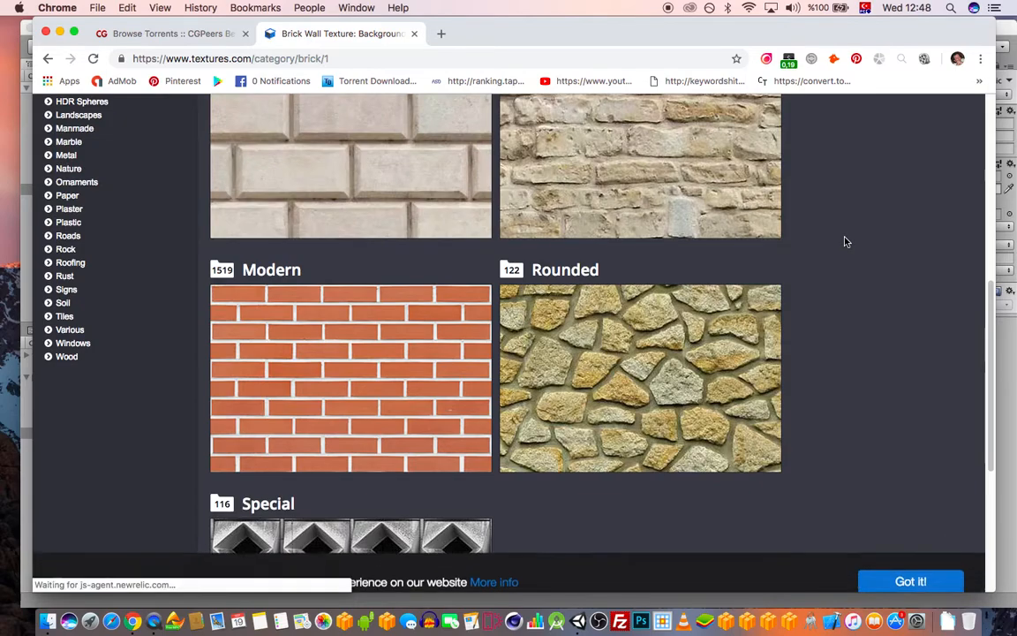
{"action": "scroll", "coordinate": [382, 354], "scroll_direction": "up", "scroll_amount": 5}
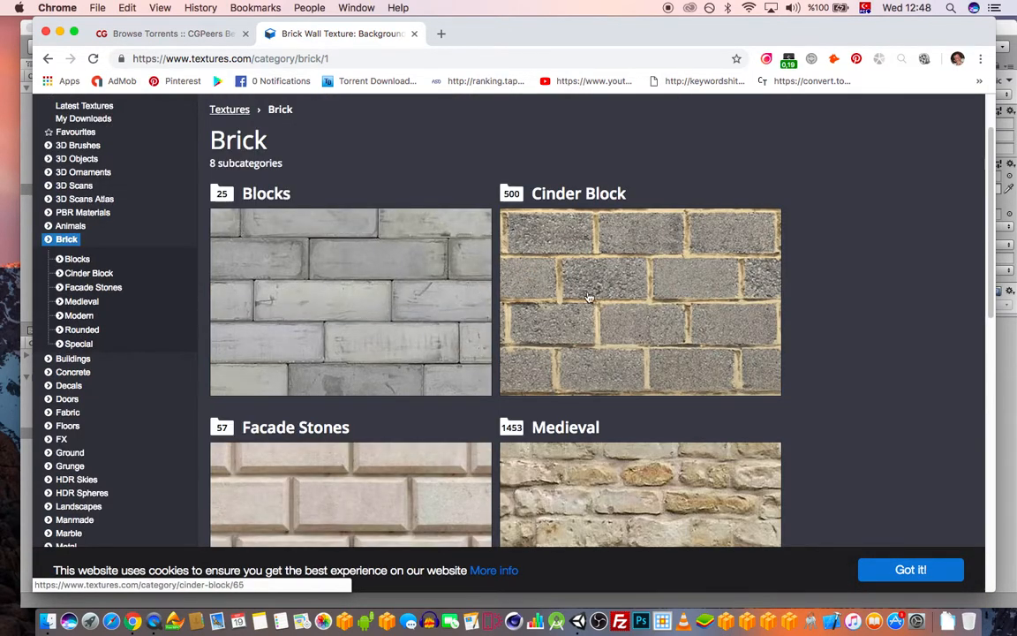
{"action": "scroll", "coordinate": [610, 314], "scroll_direction": "down", "scroll_amount": 2}
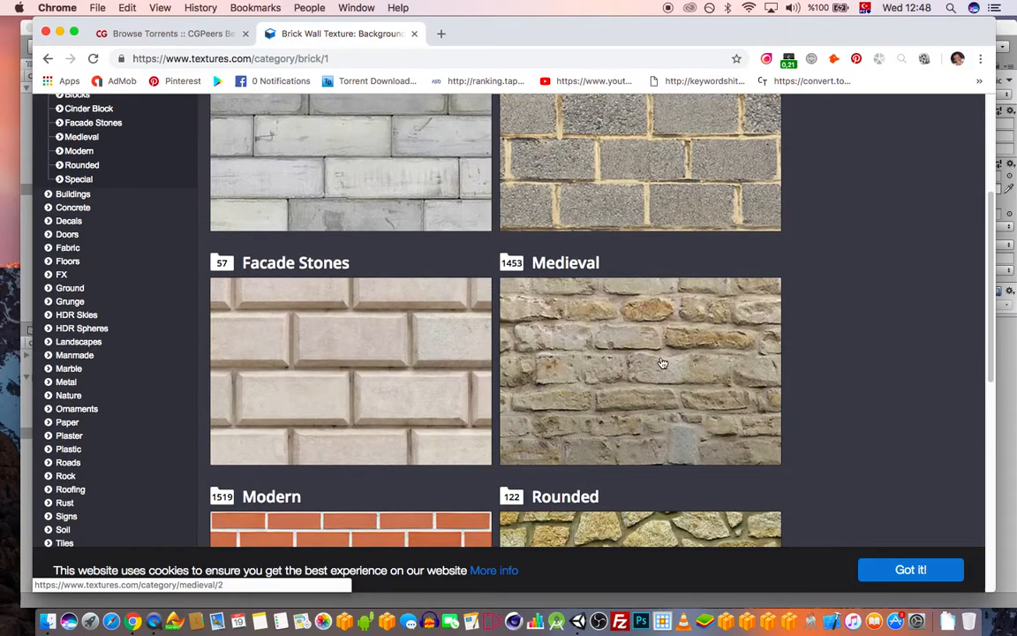
{"action": "scroll", "coordinate": [655, 356], "scroll_direction": "down", "scroll_amount": 3}
{"action": "scroll", "coordinate": [658, 333], "scroll_direction": "up", "scroll_amount": 5}
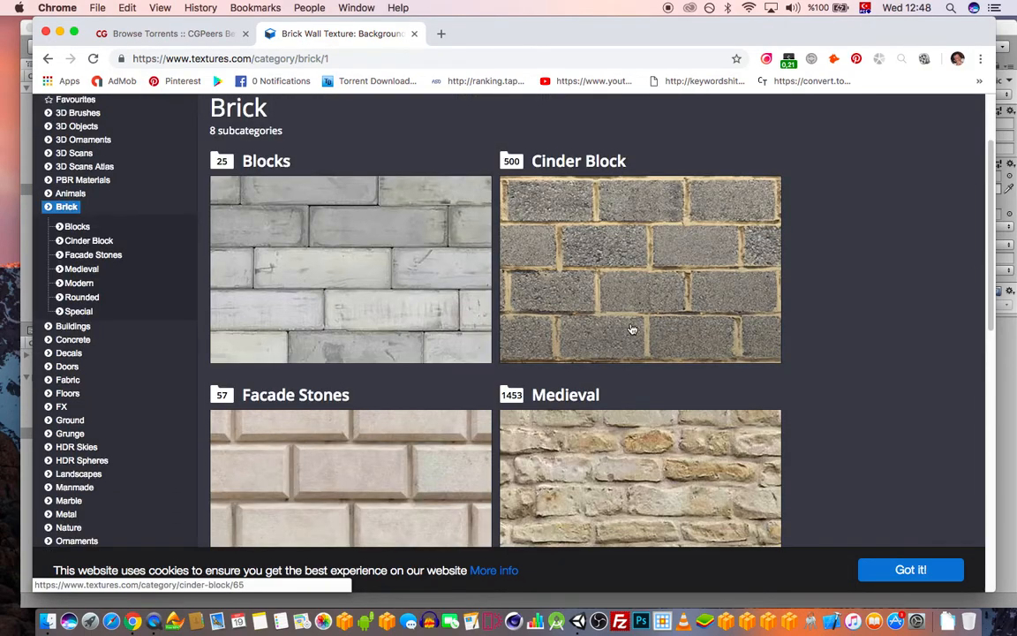
{"action": "scroll", "coordinate": [471, 375], "scroll_direction": "down", "scroll_amount": 7}
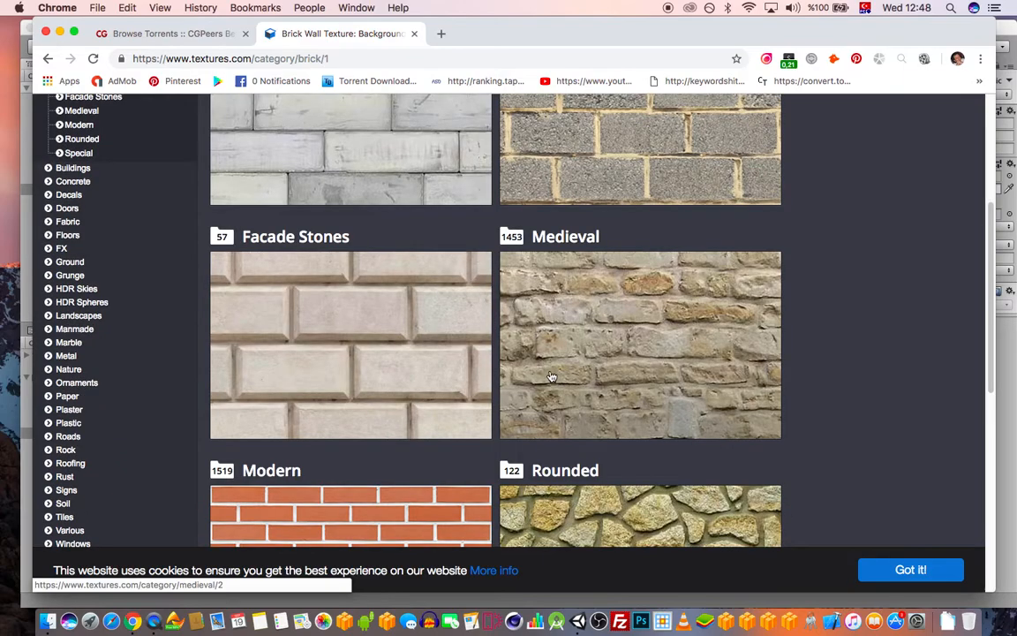
{"action": "scroll", "coordinate": [468, 256], "scroll_direction": "up", "scroll_amount": 4}
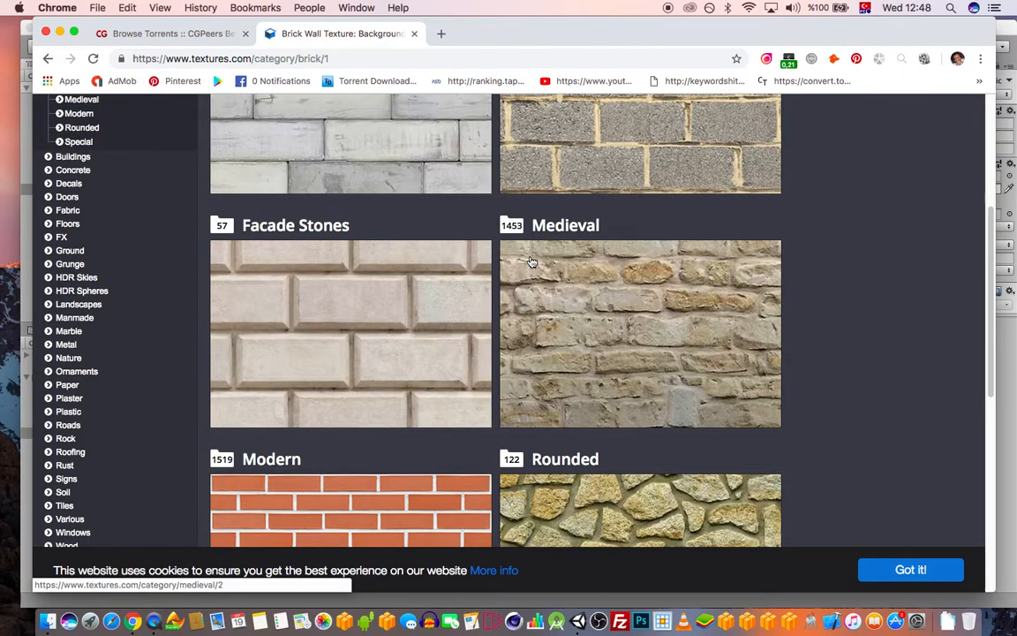
{"action": "left_click", "coordinate": [525, 260]}
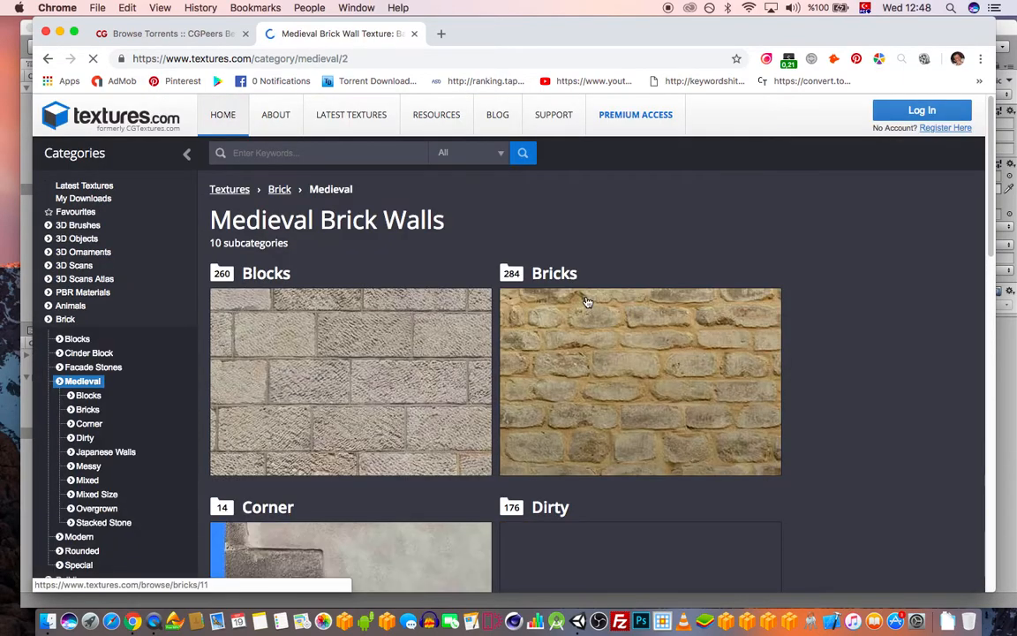
Look over the 10 Medieval subcategories and open the Bricks listing
{"action": "scroll", "coordinate": [699, 323], "scroll_direction": "down", "scroll_amount": 6}
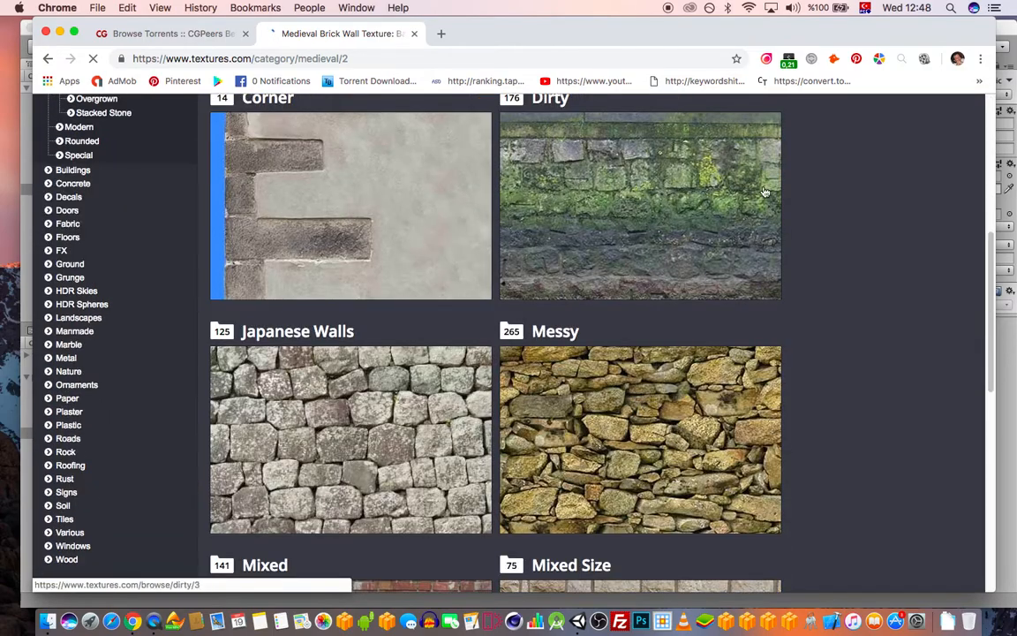
{"action": "scroll", "coordinate": [653, 190], "scroll_direction": "down", "scroll_amount": 6}
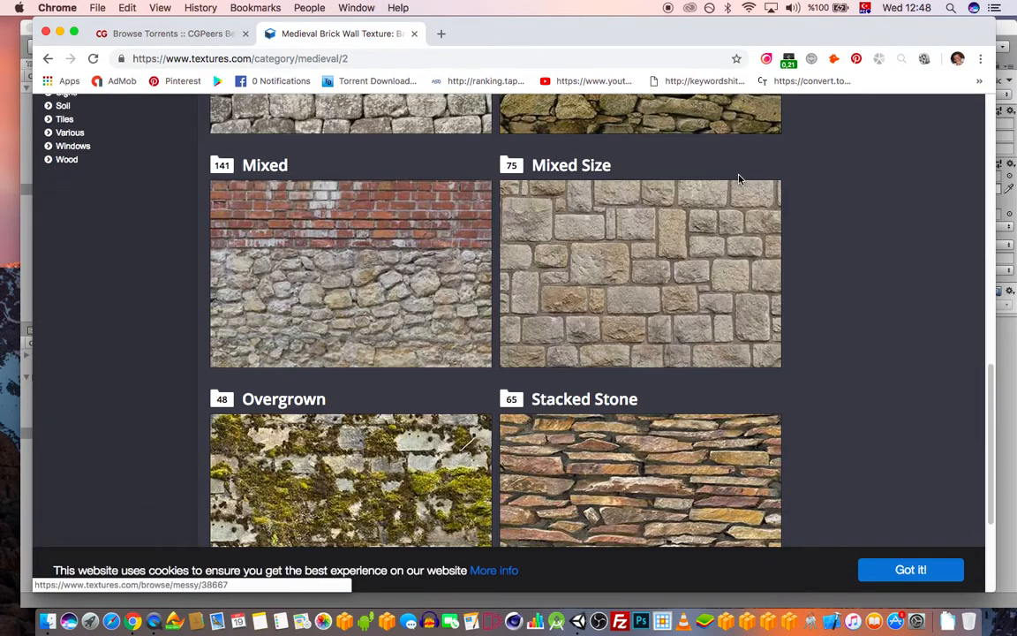
{"action": "scroll", "coordinate": [768, 154], "scroll_direction": "down", "scroll_amount": 3}
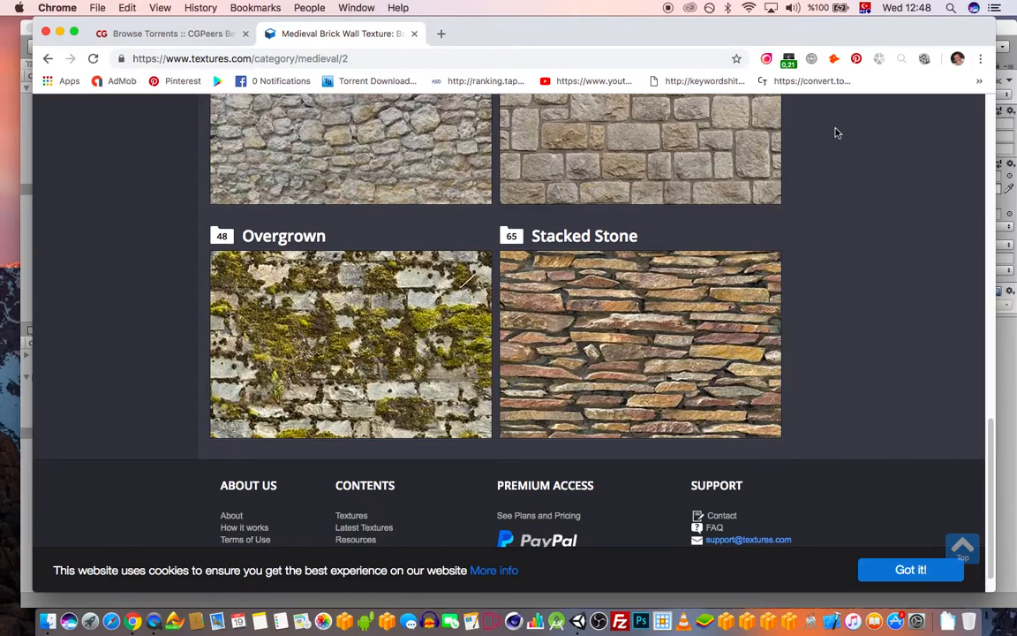
{"action": "scroll", "coordinate": [839, 136], "scroll_direction": "up", "scroll_amount": 1}
{"action": "scroll", "coordinate": [836, 142], "scroll_direction": "down", "scroll_amount": 2}
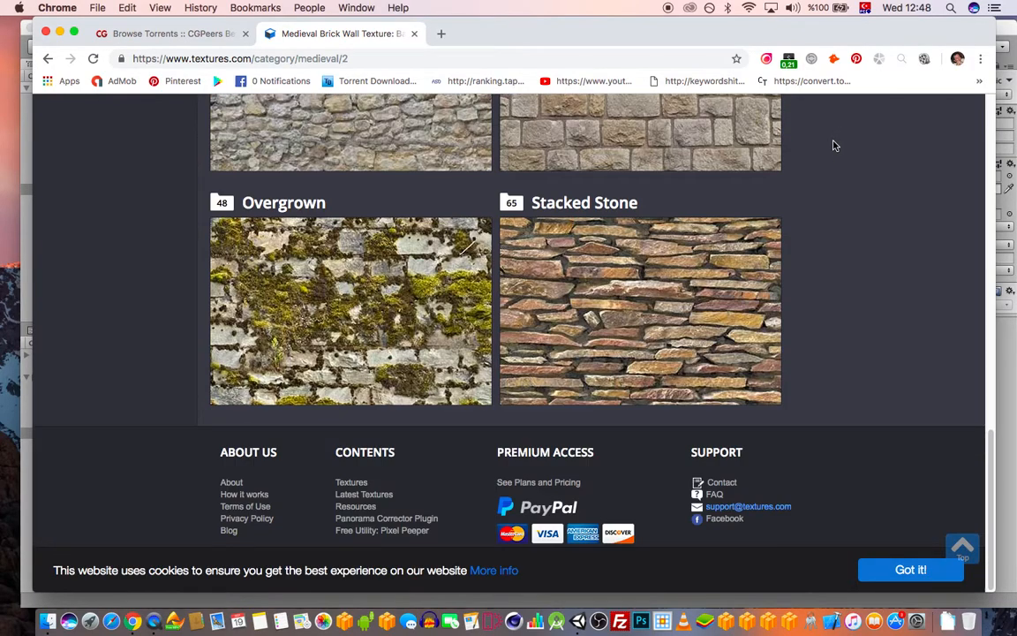
{"action": "scroll", "coordinate": [837, 164], "scroll_direction": "up", "scroll_amount": 12}
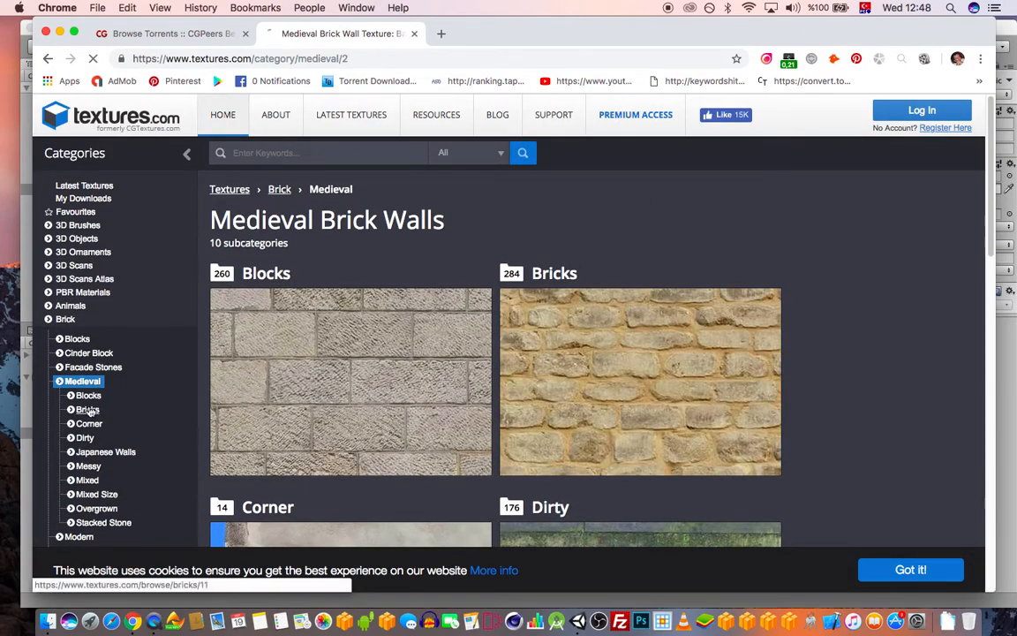
{"action": "left_click", "coordinate": [88, 409]}
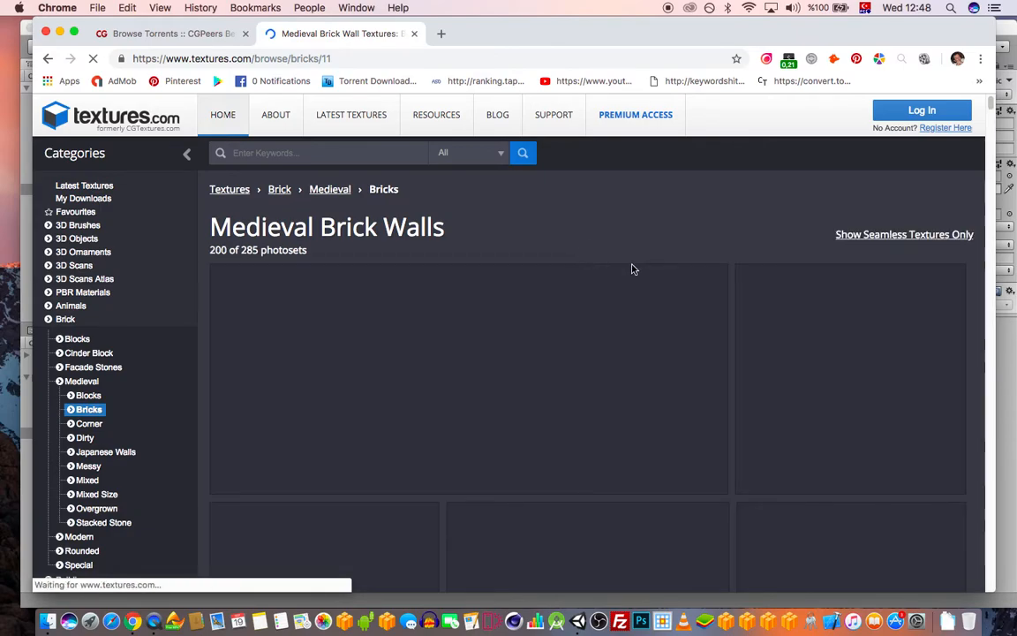
Browse down through the Medieval Bricks texture thumbnails on textures.com
{"action": "scroll", "coordinate": [770, 207], "scroll_direction": "down", "scroll_amount": 5}
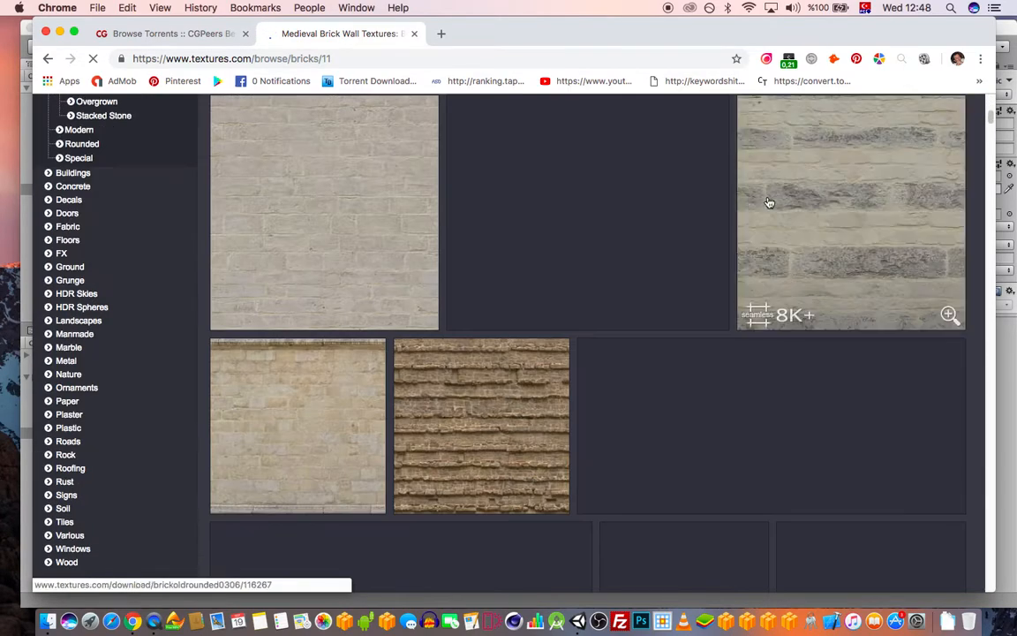
{"action": "scroll", "coordinate": [759, 196], "scroll_direction": "down", "scroll_amount": 6}
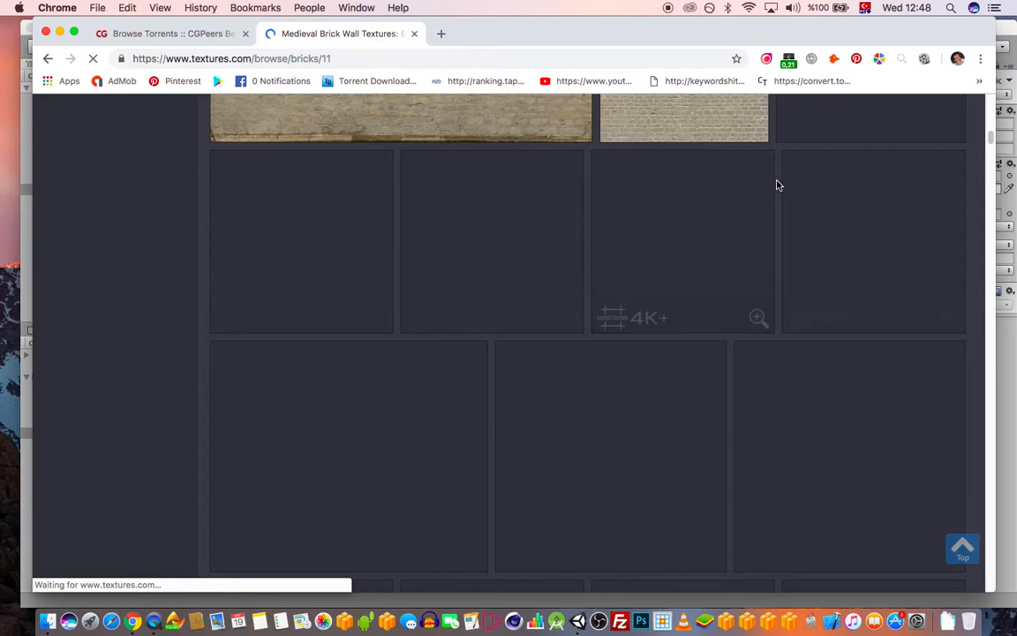
{"action": "scroll", "coordinate": [761, 221], "scroll_direction": "up", "scroll_amount": 3}
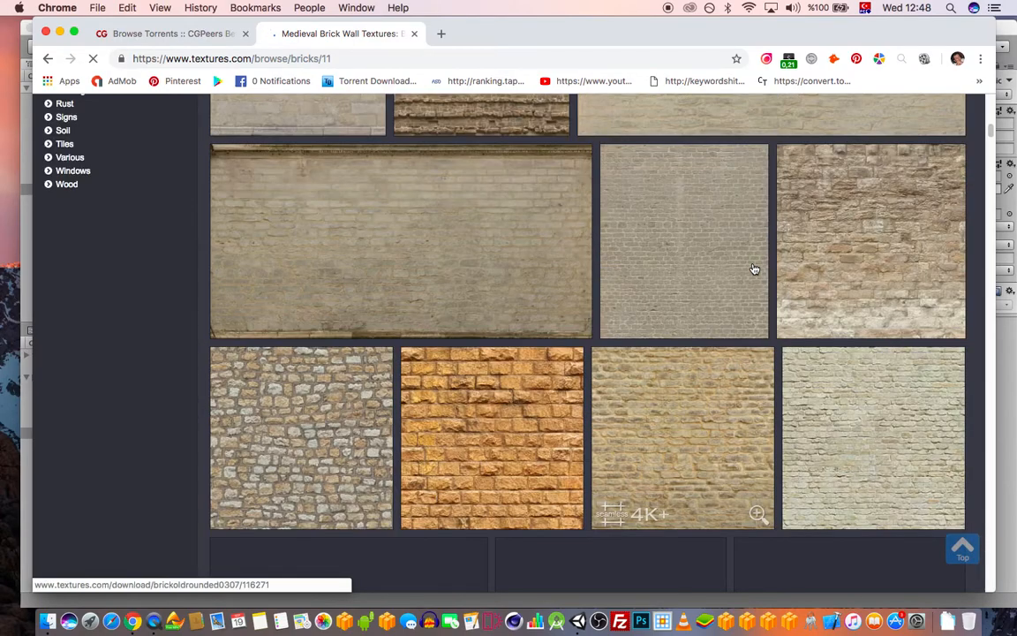
{"action": "scroll", "coordinate": [738, 349], "scroll_direction": "down", "scroll_amount": 5}
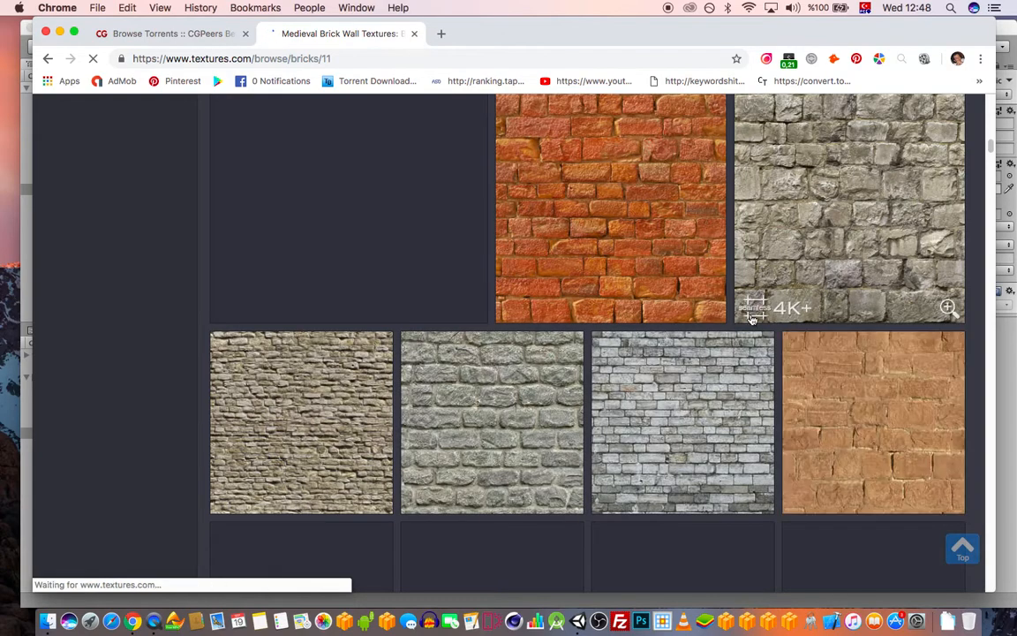
{"action": "scroll", "coordinate": [745, 265], "scroll_direction": "down", "scroll_amount": 2}
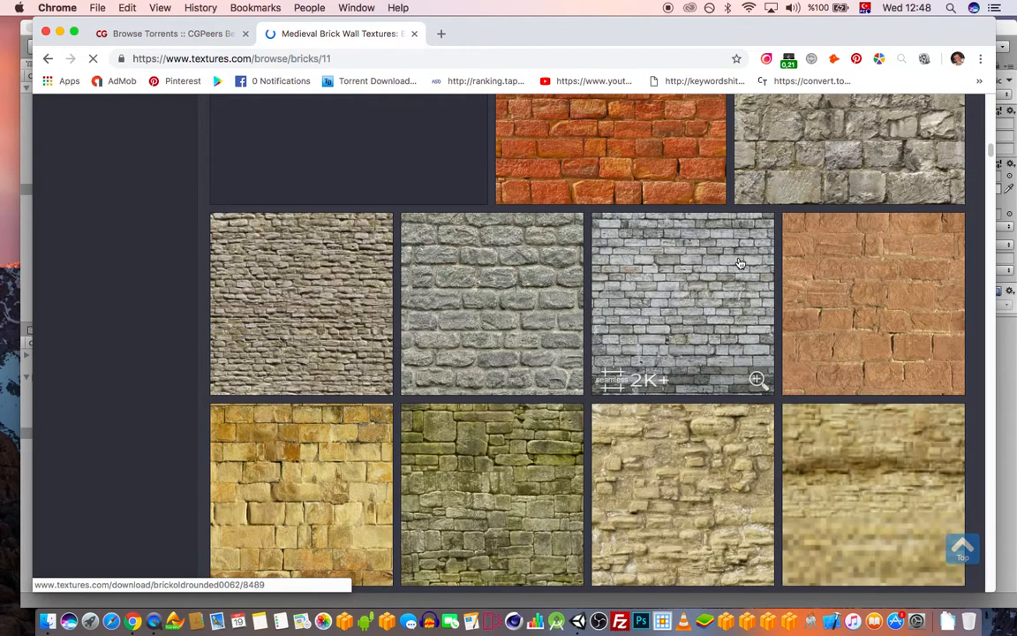
{"action": "scroll", "coordinate": [740, 263], "scroll_direction": "down", "scroll_amount": 4}
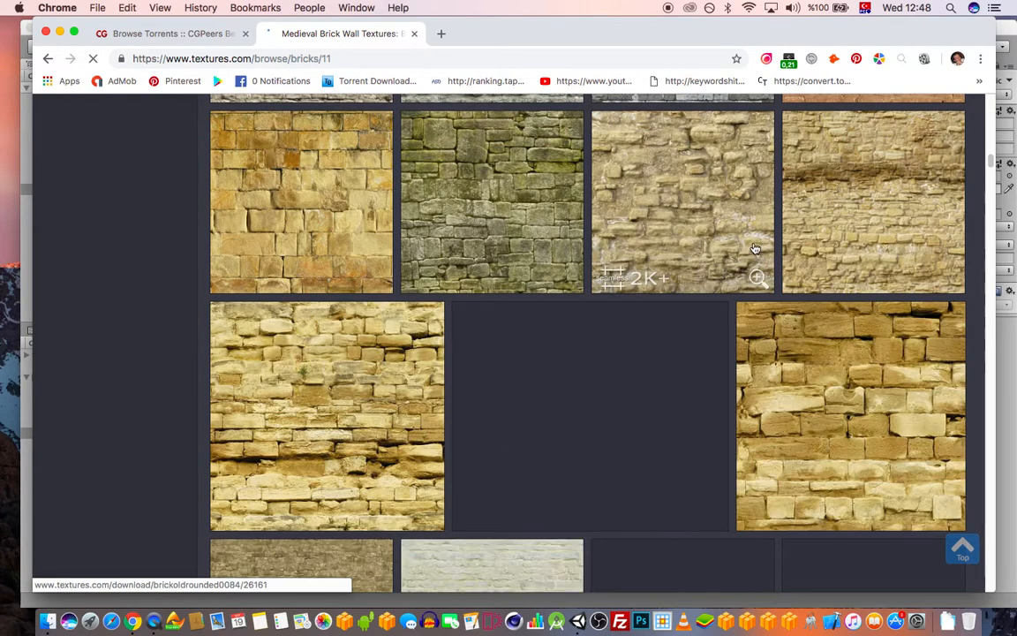
{"action": "scroll", "coordinate": [735, 289], "scroll_direction": "down", "scroll_amount": 4}
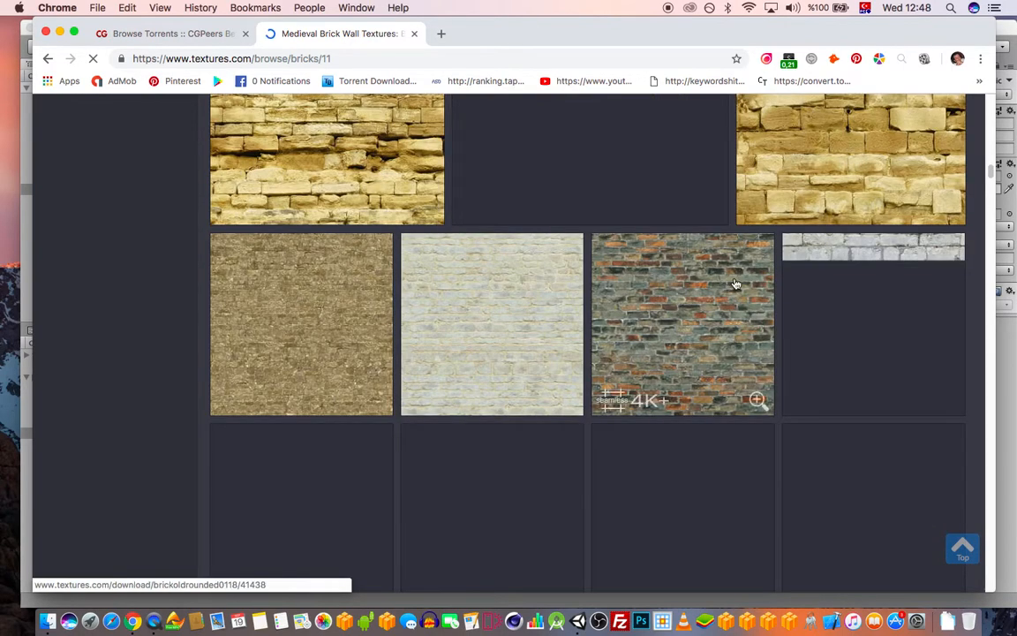
{"action": "scroll", "coordinate": [728, 284], "scroll_direction": "down", "scroll_amount": 2}
{"action": "scroll", "coordinate": [737, 230], "scroll_direction": "down", "scroll_amount": 2}
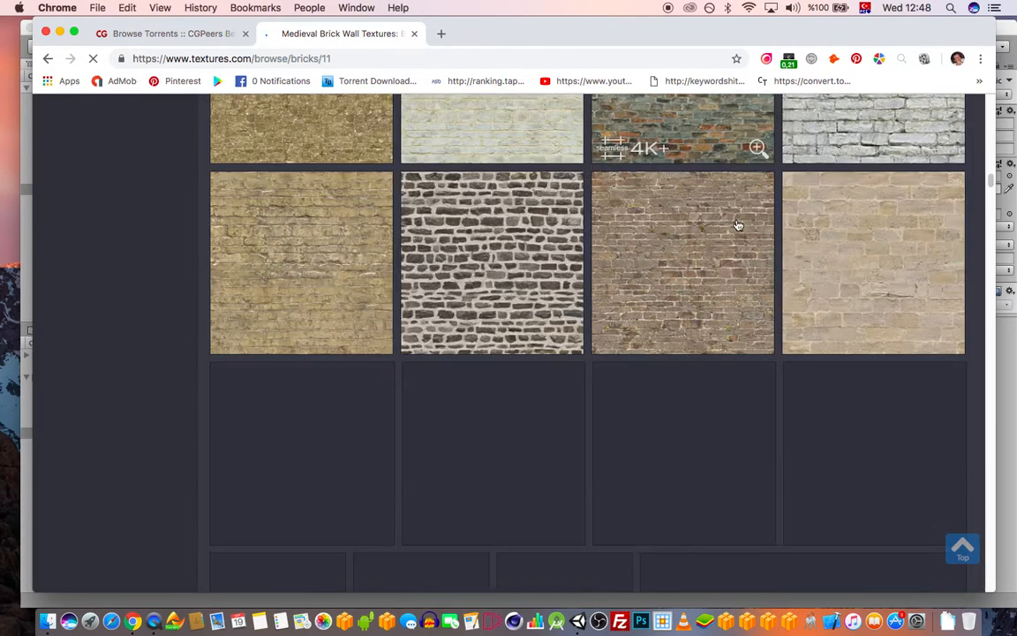
{"action": "scroll", "coordinate": [749, 267], "scroll_direction": "down", "scroll_amount": 4}
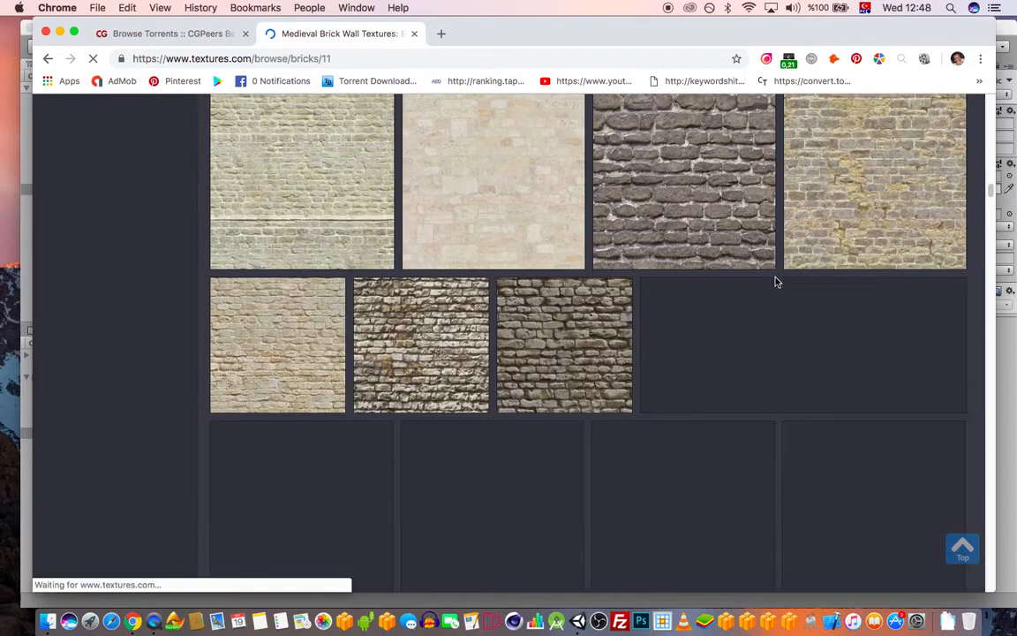
{"action": "scroll", "coordinate": [749, 267], "scroll_direction": "down", "scroll_amount": 1}
{"action": "scroll", "coordinate": [747, 221], "scroll_direction": "down", "scroll_amount": 4}
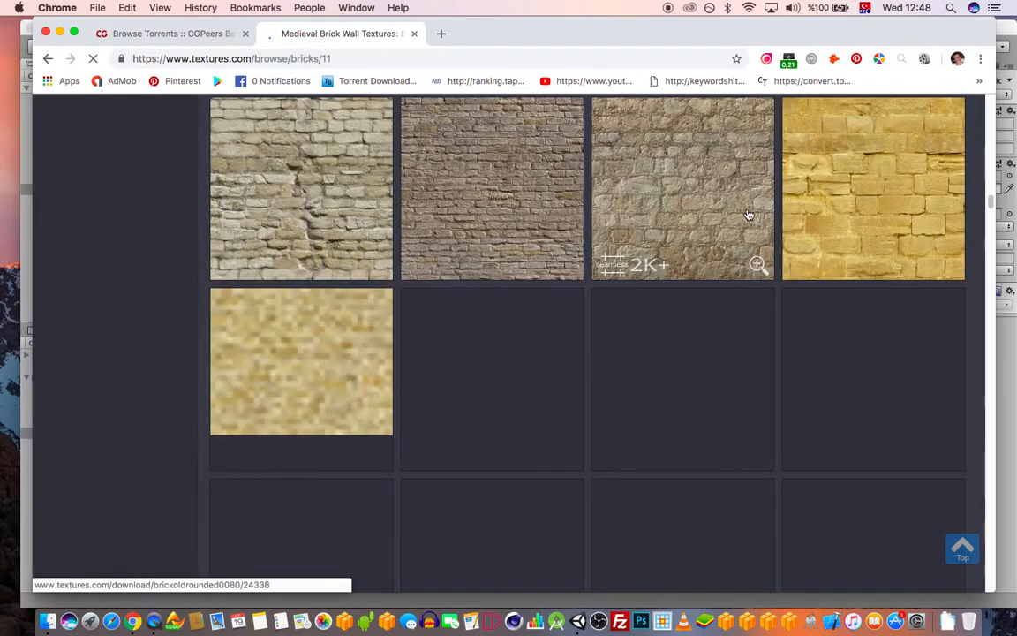
{"action": "scroll", "coordinate": [749, 203], "scroll_direction": "down", "scroll_amount": 3}
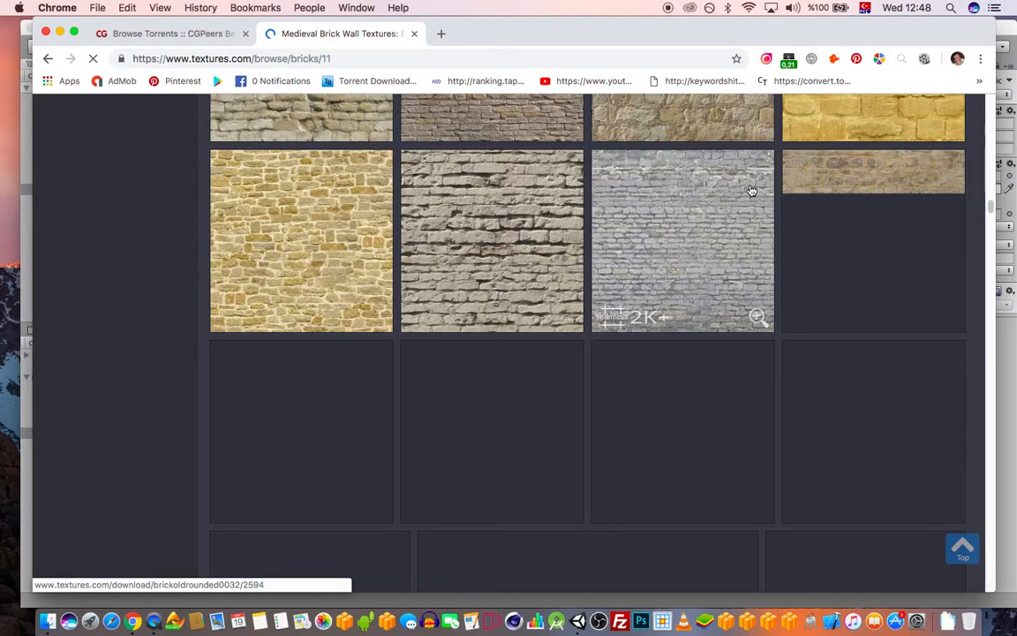
{"action": "scroll", "coordinate": [747, 256], "scroll_direction": "down", "scroll_amount": 1}
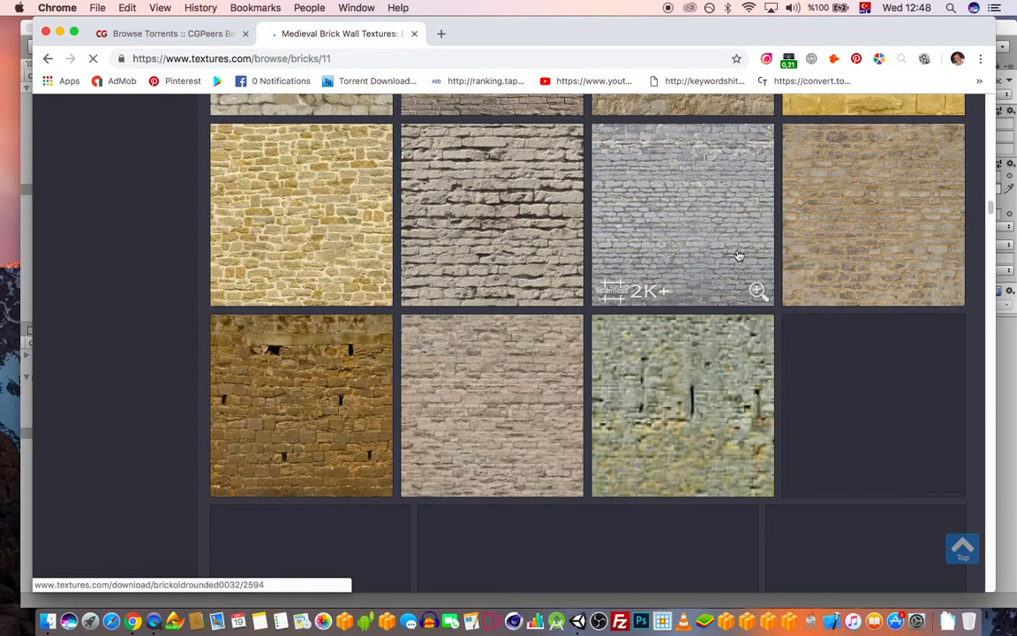
{"action": "scroll", "coordinate": [734, 247], "scroll_direction": "down", "scroll_amount": 3}
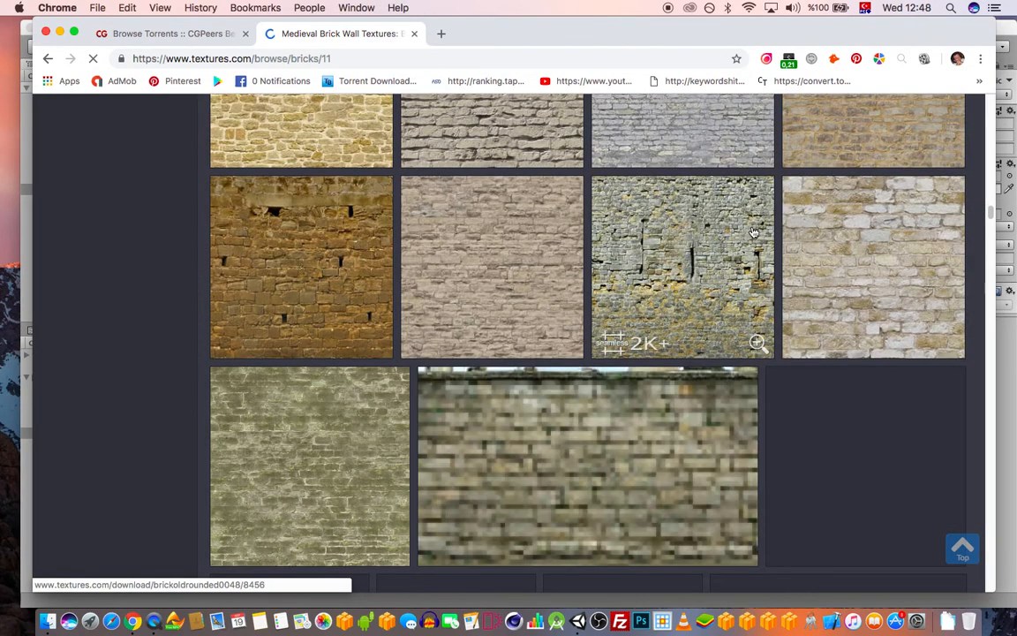
{"action": "scroll", "coordinate": [746, 238], "scroll_direction": "down", "scroll_amount": 3}
{"action": "scroll", "coordinate": [756, 254], "scroll_direction": "up", "scroll_amount": 15}
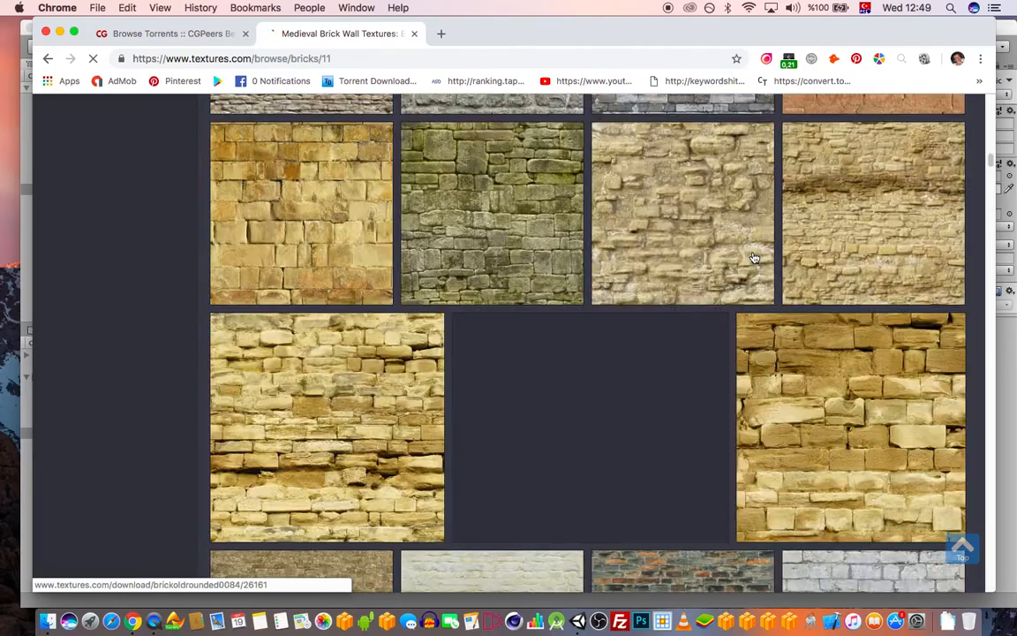
{"action": "scroll", "coordinate": [747, 263], "scroll_direction": "up", "scroll_amount": 4}
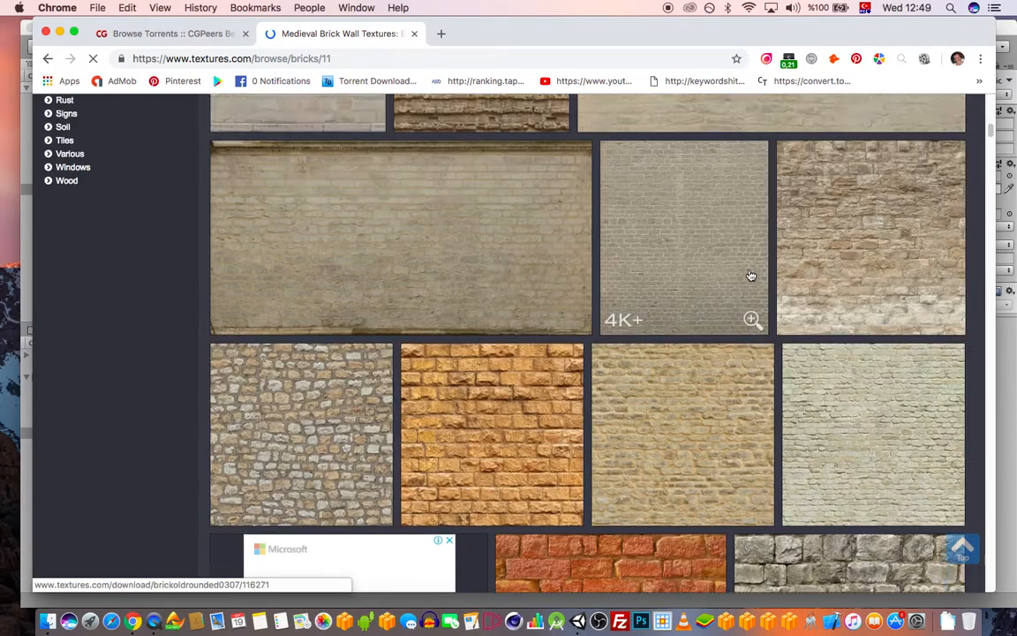
{"action": "scroll", "coordinate": [747, 270], "scroll_direction": "up", "scroll_amount": 10}
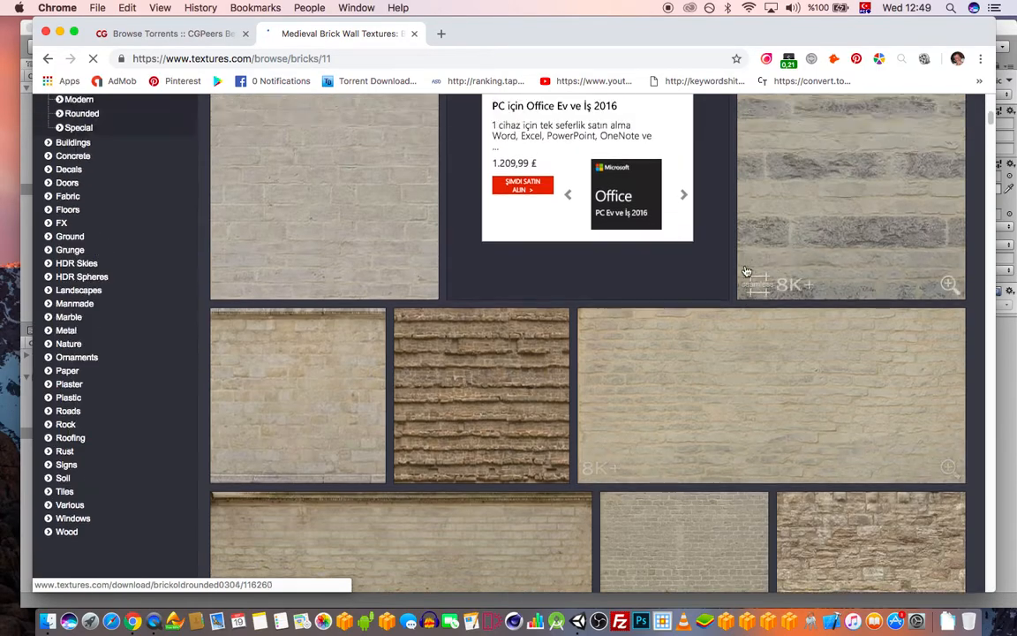
Finish browsing the listing, then search the site for 'bricks tiled'
{"action": "scroll", "coordinate": [743, 272], "scroll_direction": "down", "scroll_amount": 3}
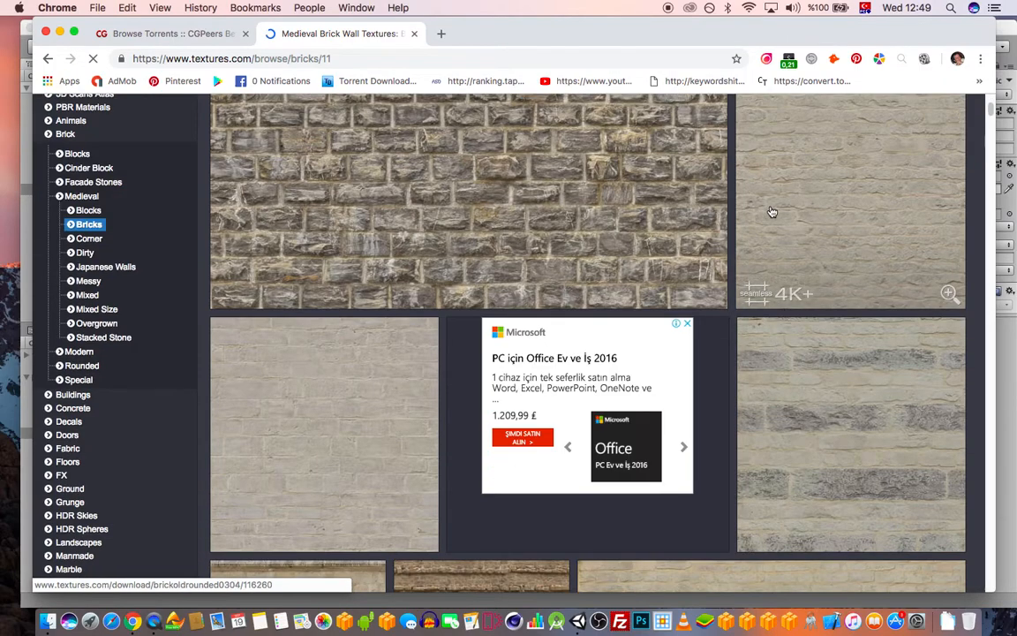
{"action": "scroll", "coordinate": [759, 268], "scroll_direction": "down", "scroll_amount": 5}
{"action": "scroll", "coordinate": [775, 265], "scroll_direction": "up", "scroll_amount": 2}
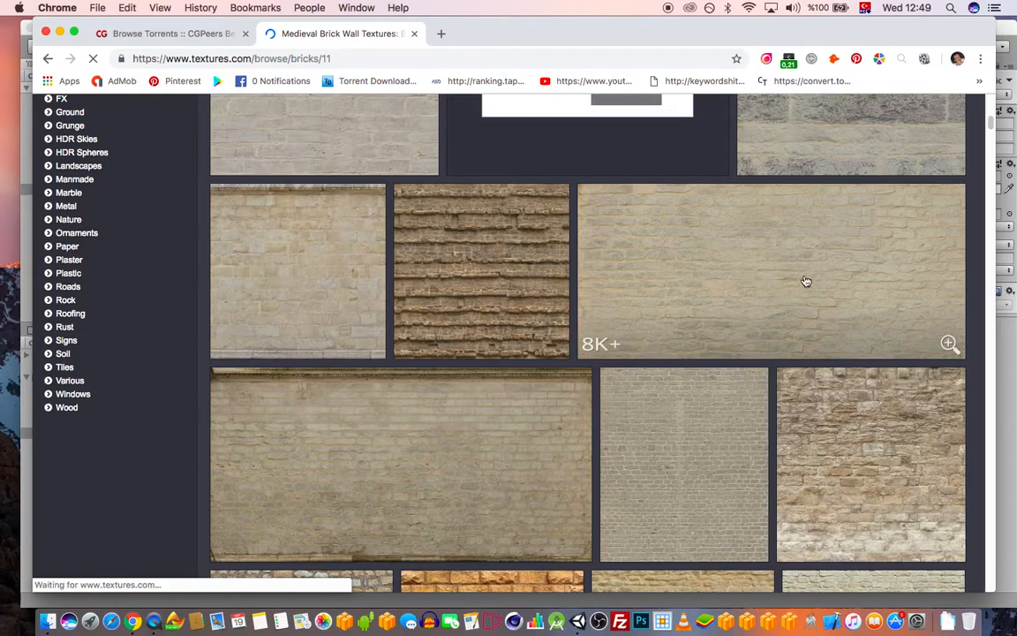
{"action": "scroll", "coordinate": [806, 283], "scroll_direction": "down", "scroll_amount": 2}
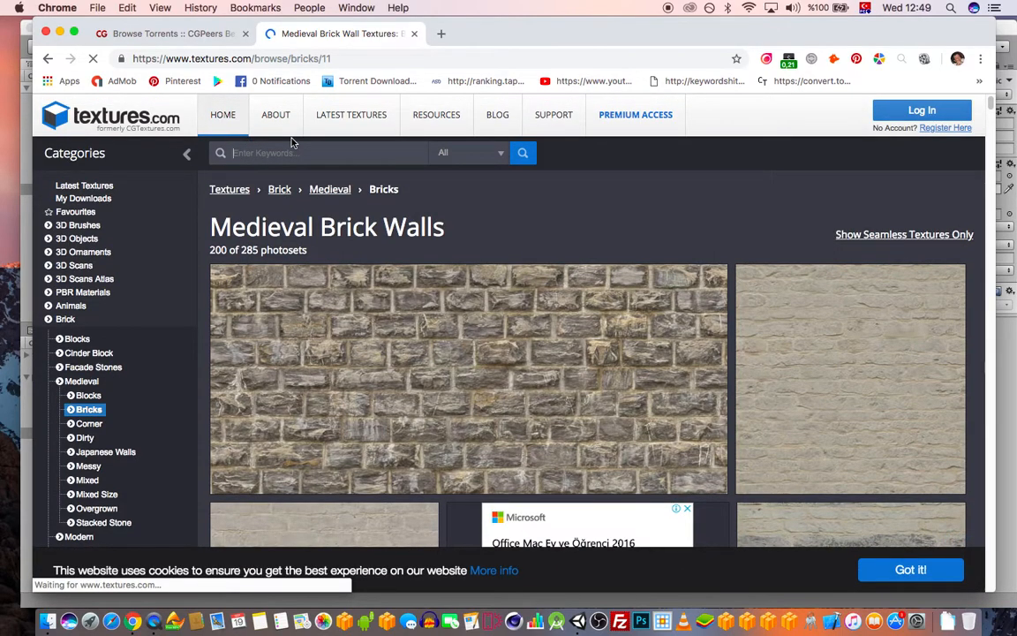
{"action": "type", "text": "bricks tiled"}
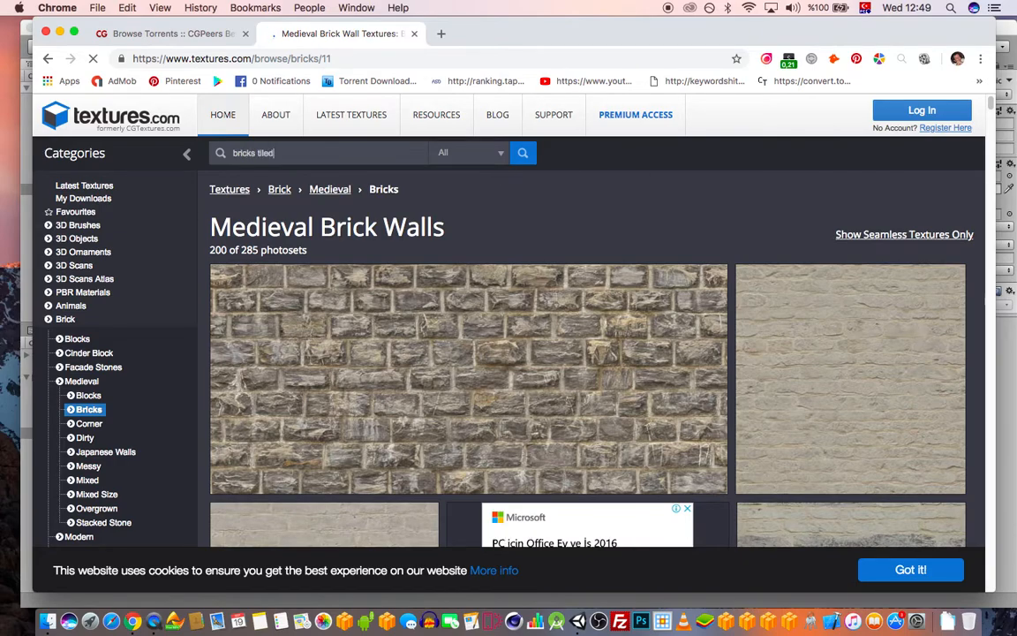
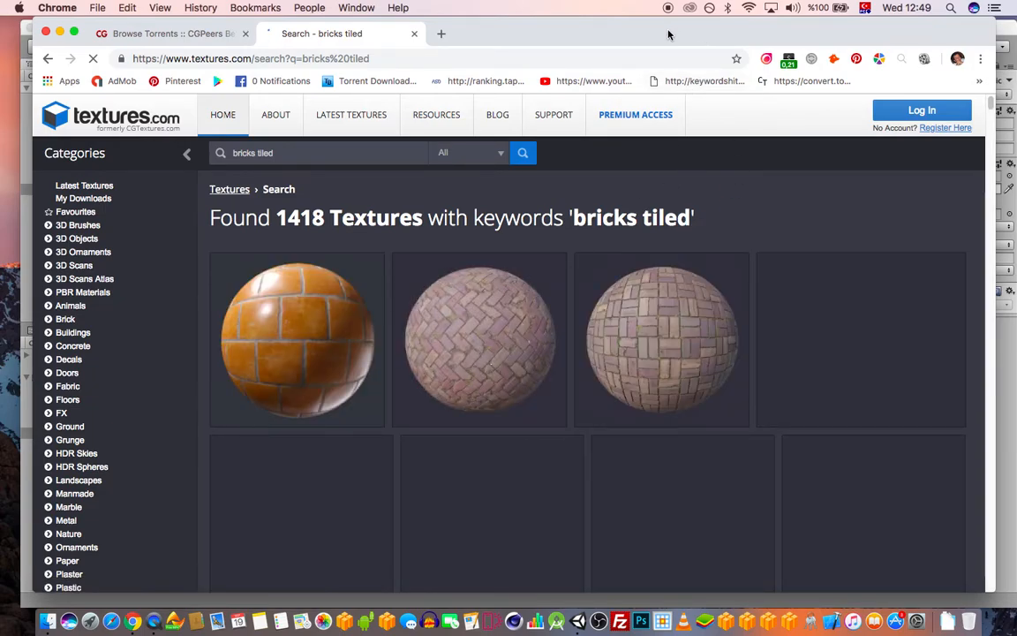
Open the red Modern Brick Wall - PBR0023 texture in a new tab and close the CGPeers torrent tab
{"action": "left_click_drag", "start_coordinate": [668, 34], "coordinate": [678, 33]}
{"action": "scroll", "coordinate": [680, 310], "scroll_direction": "down", "scroll_amount": 5}
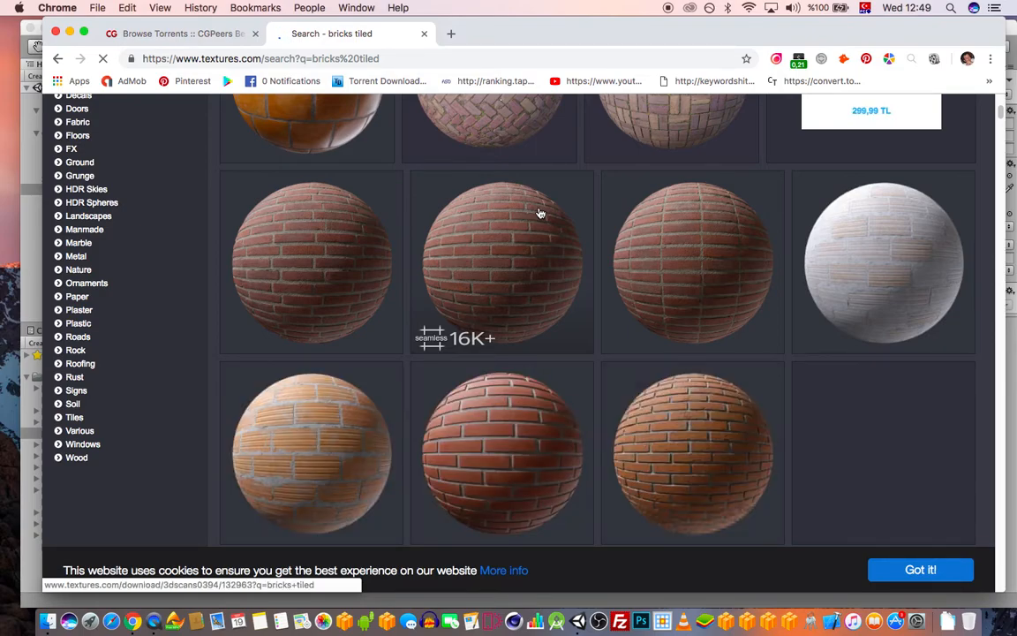
{"action": "mouse_move", "coordinate": [672, 27]}
{"action": "left_mouse_down"}
{"action": "mouse_move", "coordinate": [642, 215]}
{"action": "mouse_move", "coordinate": [668, 7]}
{"action": "left_mouse_up"}
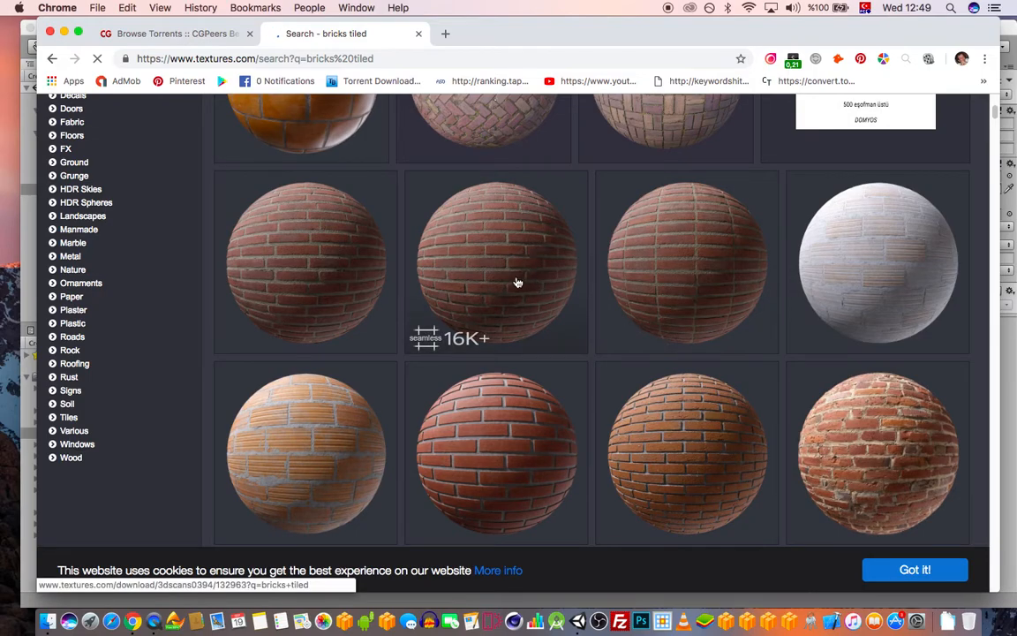
{"action": "left_click", "coordinate": [514, 423], "text": "super"}
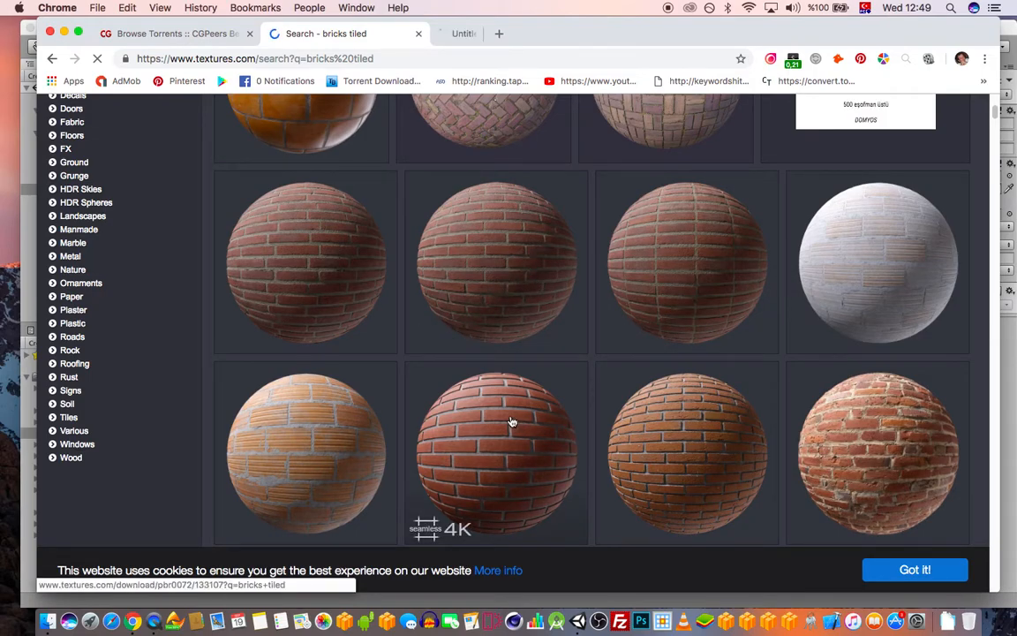
{"action": "left_click", "coordinate": [494, 33]}
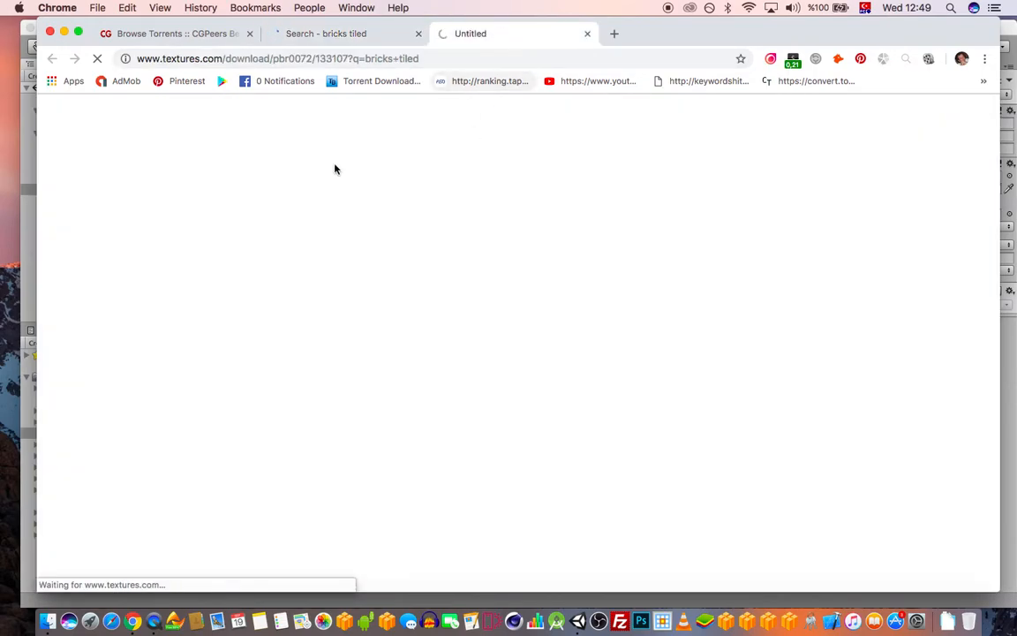
{"action": "left_click", "coordinate": [249, 34]}
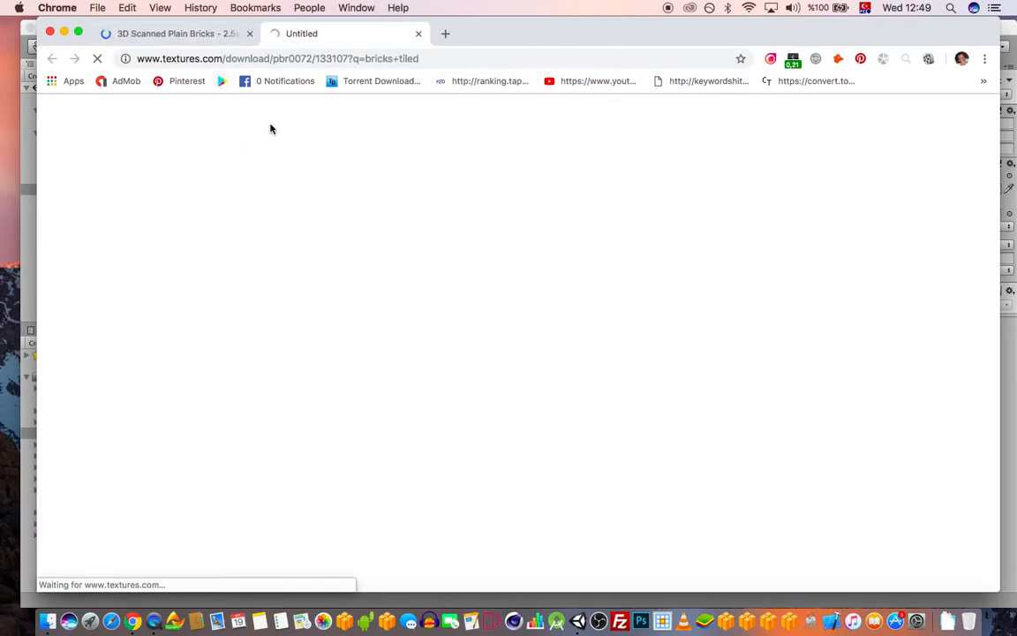
{"action": "mouse_move", "coordinate": [570, 34]}
{"action": "left_mouse_down"}
{"action": "mouse_move", "coordinate": [581, 210]}
{"action": "mouse_move", "coordinate": [582, 29]}
{"action": "mouse_move", "coordinate": [564, 114]}
{"action": "mouse_move", "coordinate": [562, 43]}
{"action": "left_mouse_up"}
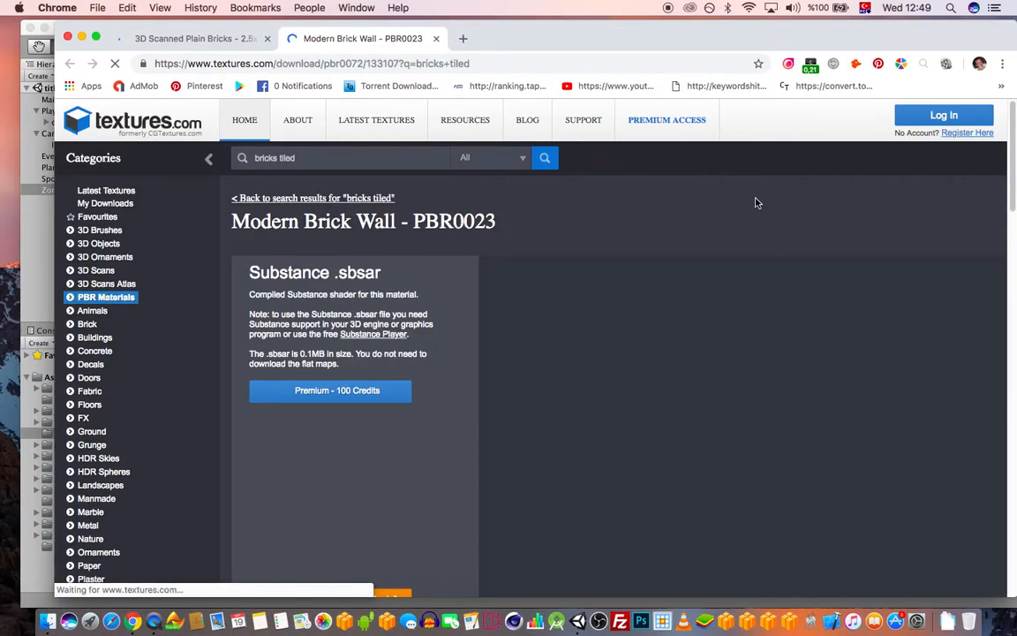
Scroll the texture page down to its Albedo, Height, Normal and Roughness flat map tables
{"action": "scroll", "coordinate": [790, 226], "scroll_direction": "down", "scroll_amount": 3}
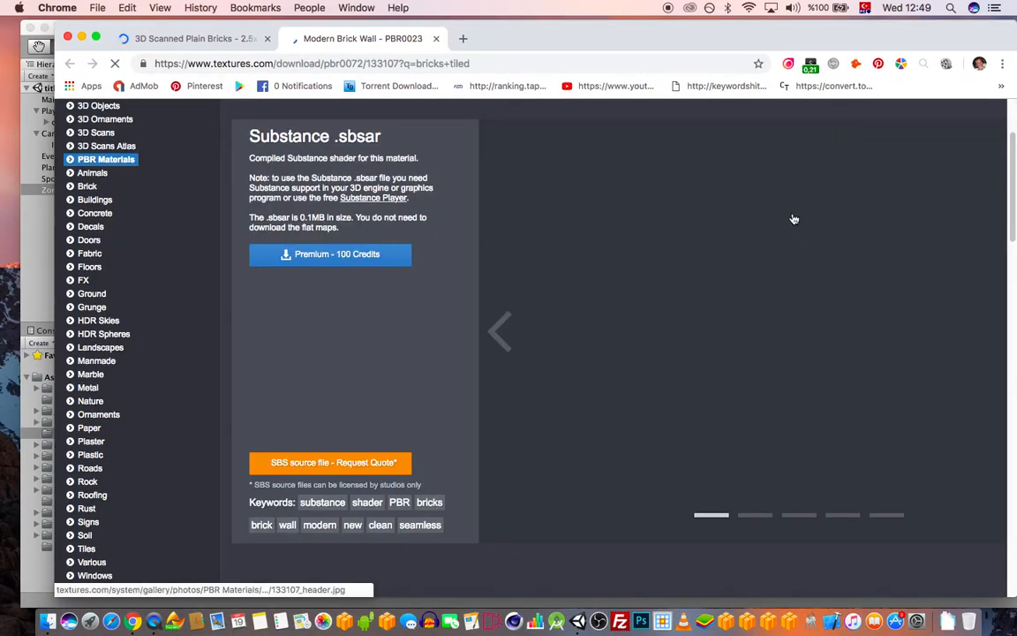
{"action": "scroll", "coordinate": [794, 216], "scroll_direction": "down", "scroll_amount": 10}
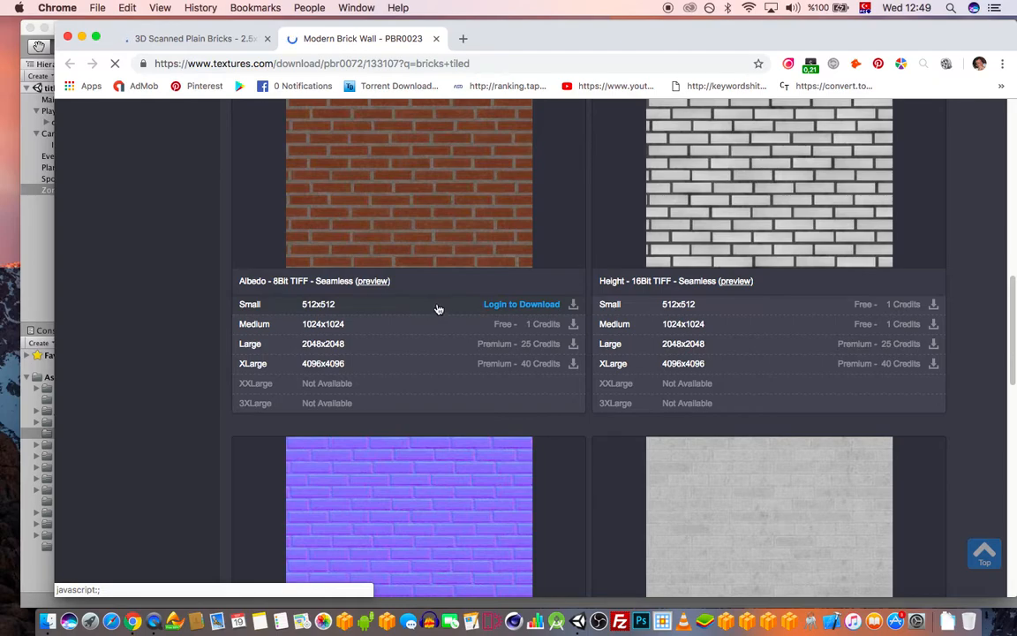
{"action": "scroll", "coordinate": [496, 276], "scroll_direction": "down", "scroll_amount": 5}
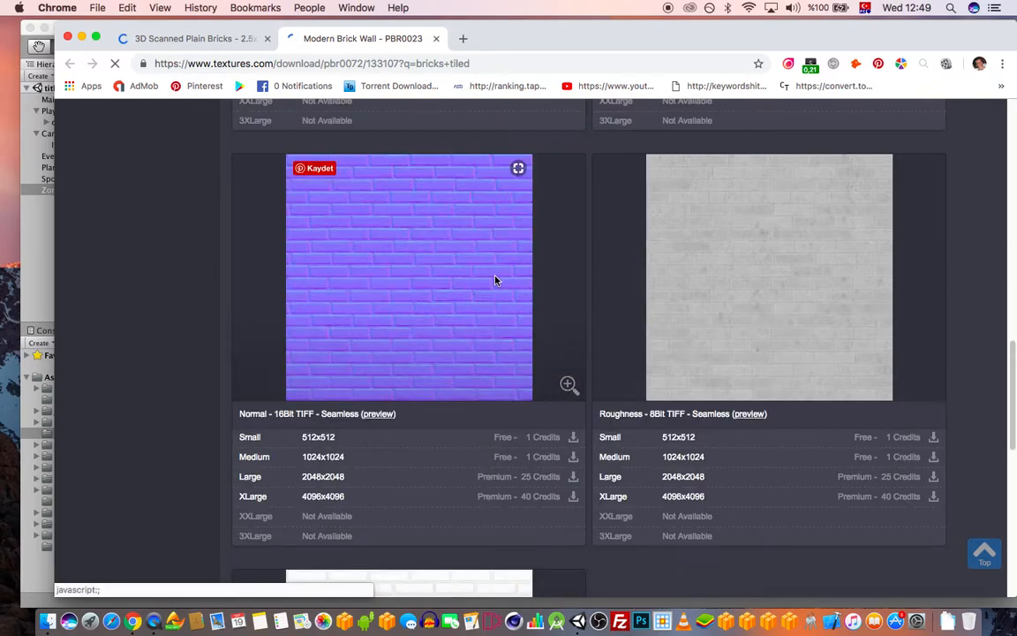
{"action": "scroll", "coordinate": [477, 274], "scroll_direction": "up", "scroll_amount": 5}
{"action": "scroll", "coordinate": [425, 378], "scroll_direction": "down", "scroll_amount": 3}
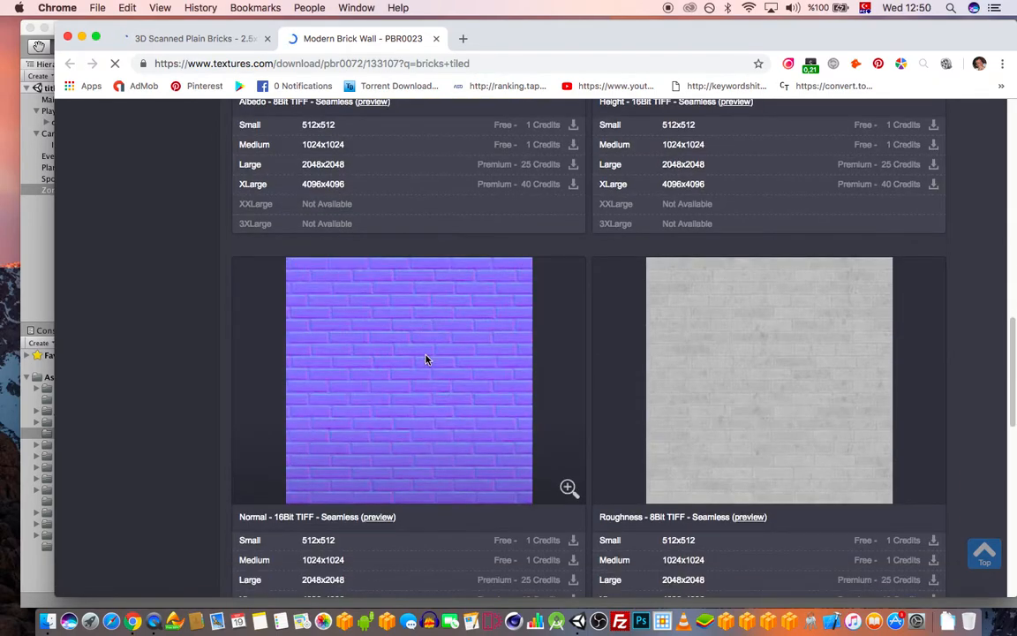
{"action": "scroll", "coordinate": [461, 366], "scroll_direction": "up", "scroll_amount": 1}
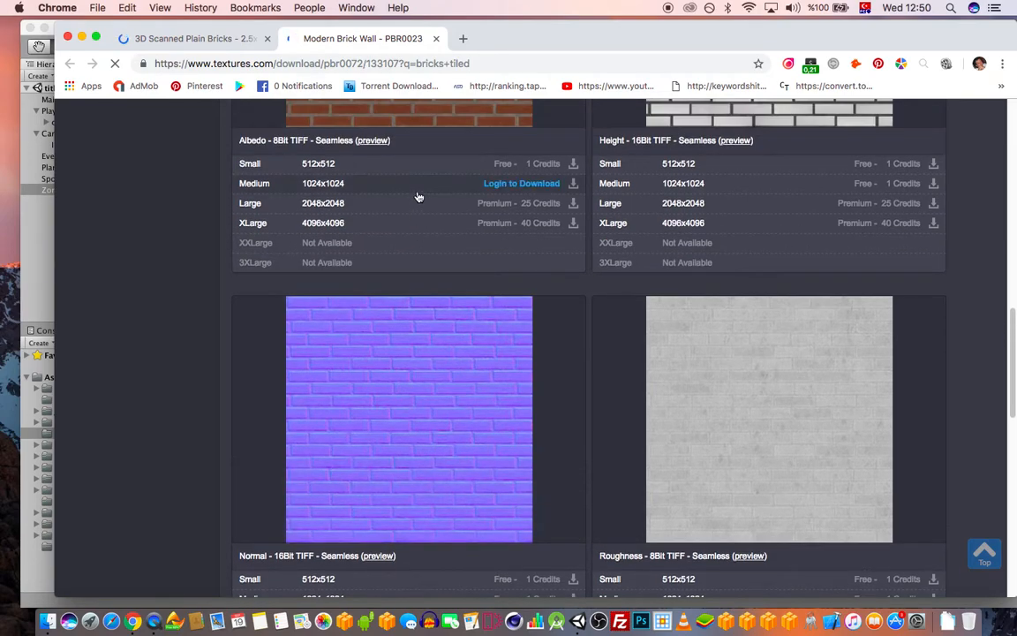
Sign in to textures.com with the account e-mail and password, correcting the e-mail once
{"action": "left_click", "coordinate": [572, 165]}
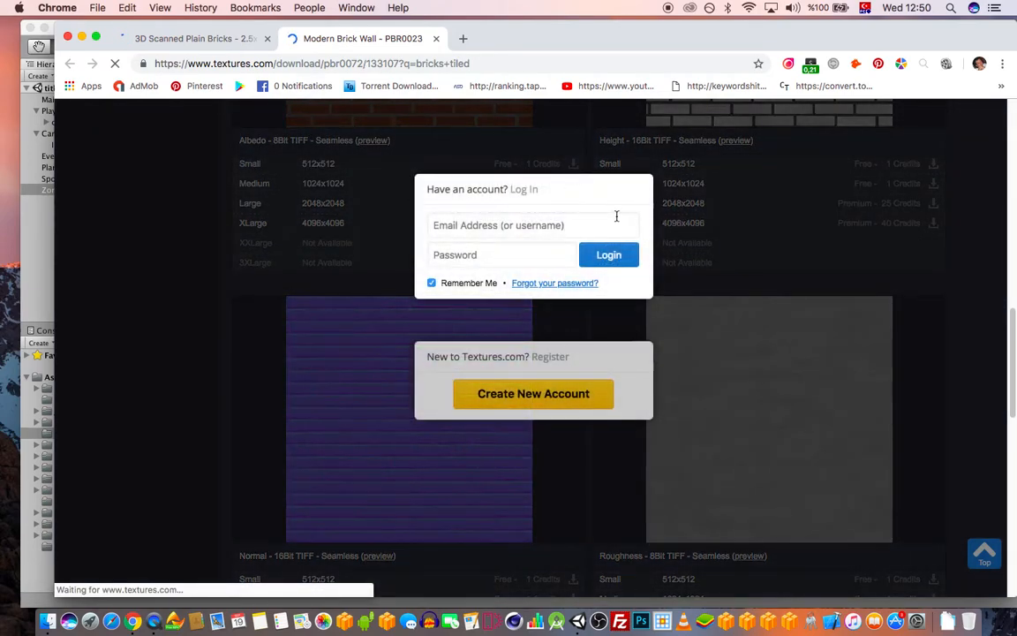
{"action": "left_click", "coordinate": [499, 228]}
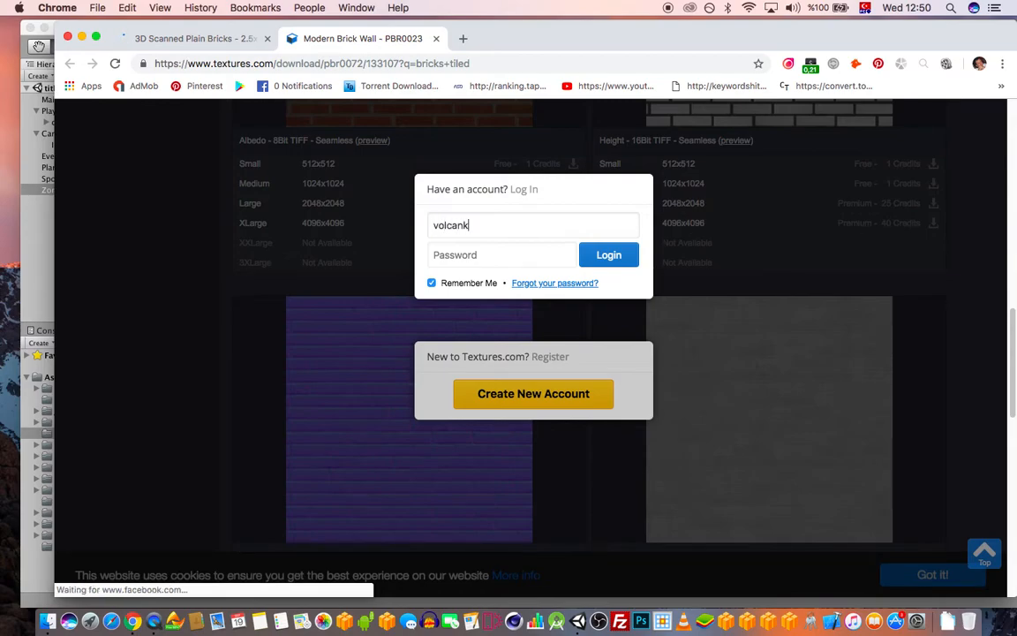
{"action": "key", "text": "Tab"}
{"action": "type", "text": "•••"}
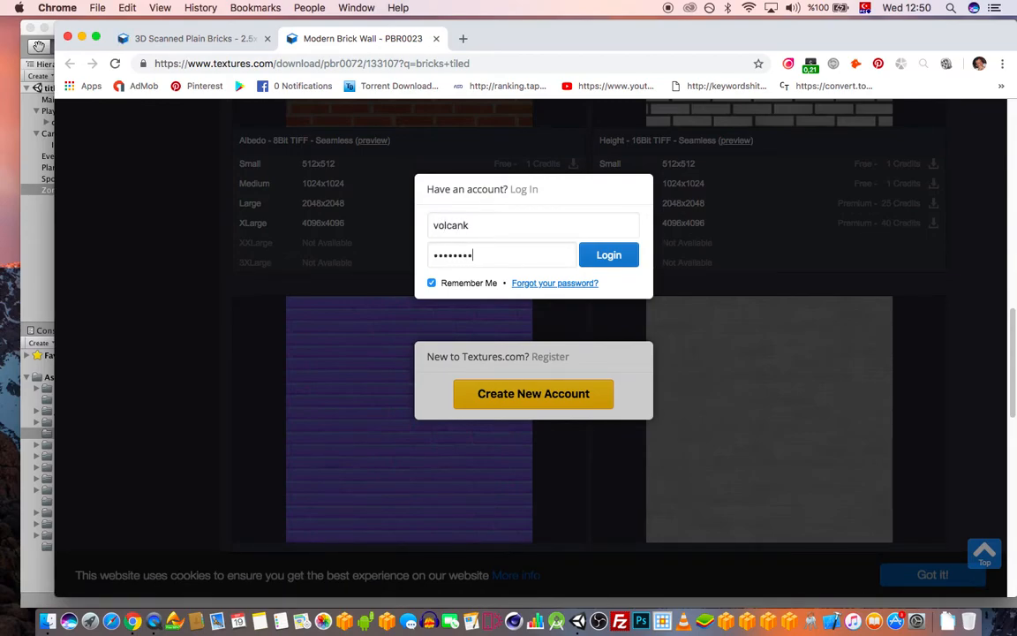
{"action": "key", "text": "Return"}
{"action": "left_click", "coordinate": [497, 251]}
{"action": "type", "text": "@gmail.com"}
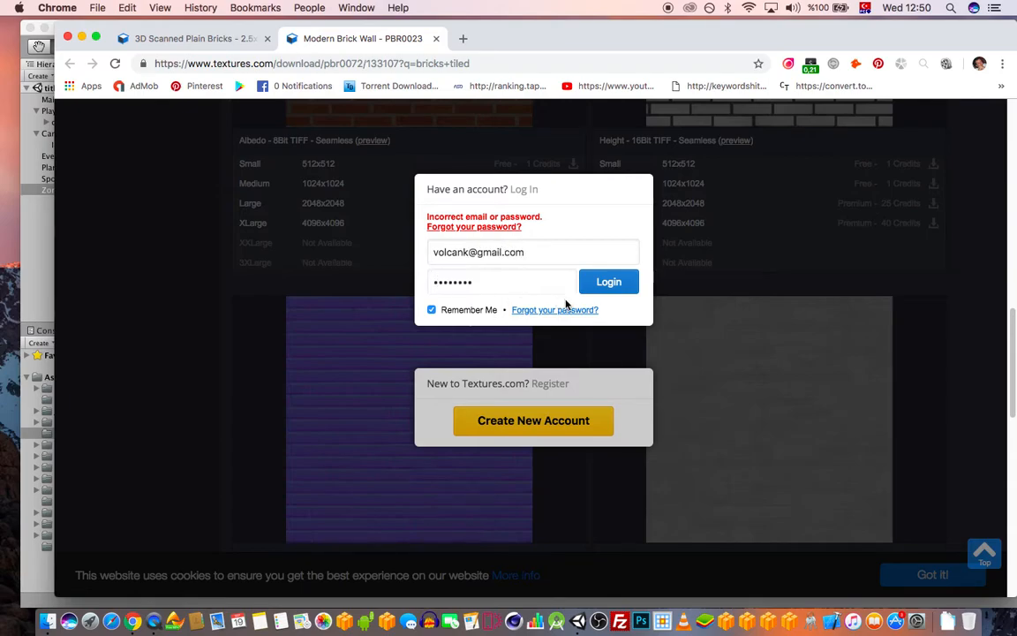
{"action": "key", "text": "Return"}
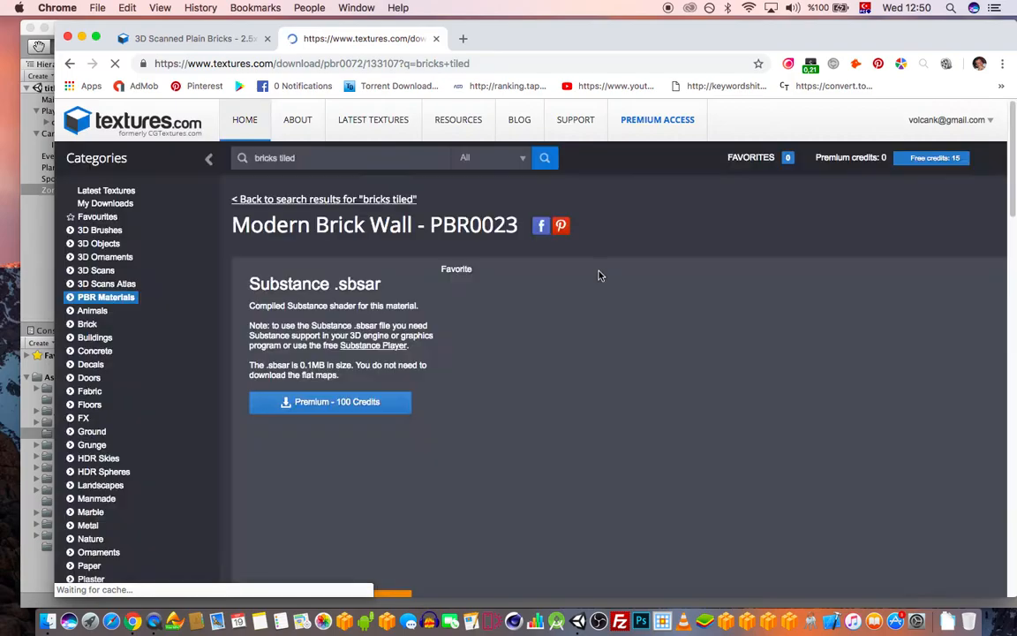
Download the small Albedo and Normal brick maps as TIFF files
{"action": "scroll", "coordinate": [707, 277], "scroll_direction": "down", "scroll_amount": 3}
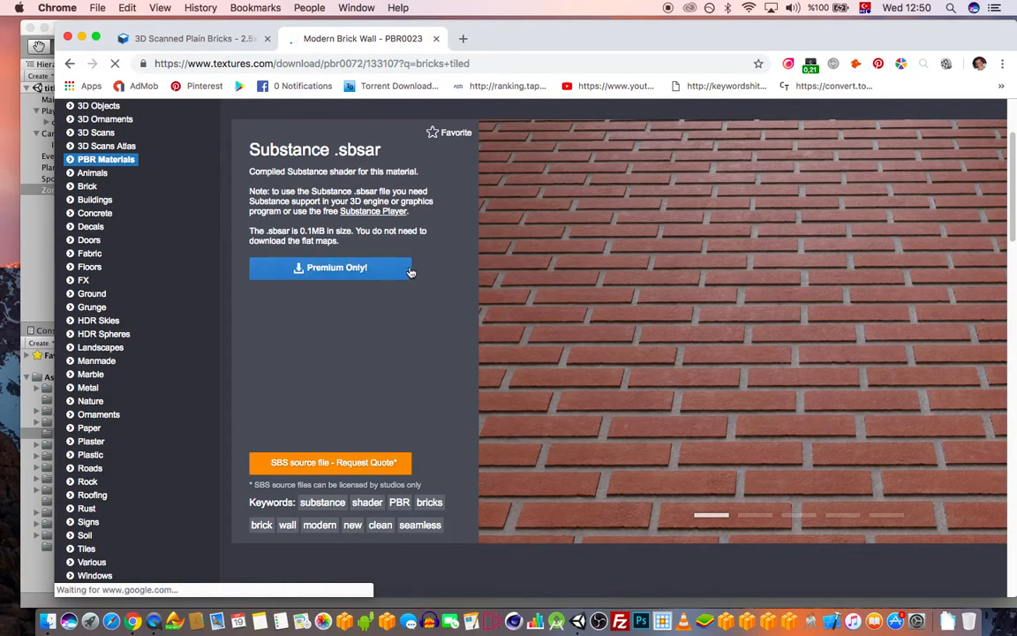
{"action": "scroll", "coordinate": [438, 248], "scroll_direction": "down", "scroll_amount": 6}
{"action": "scroll", "coordinate": [444, 260], "scroll_direction": "down", "scroll_amount": 3}
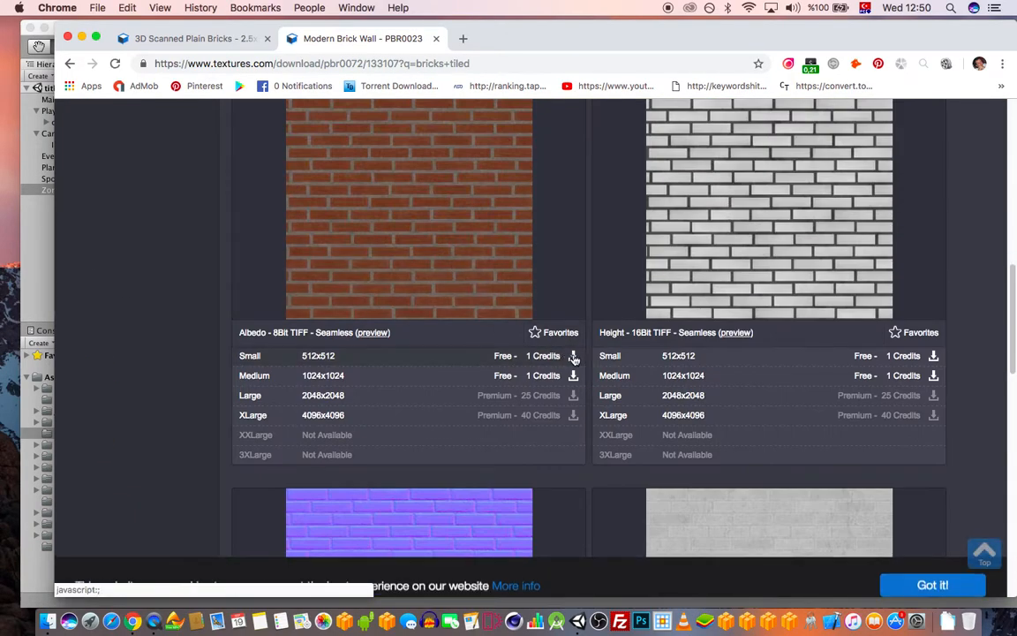
{"action": "left_click", "coordinate": [573, 356]}
{"action": "scroll", "coordinate": [527, 306], "scroll_direction": "down", "scroll_amount": 3}
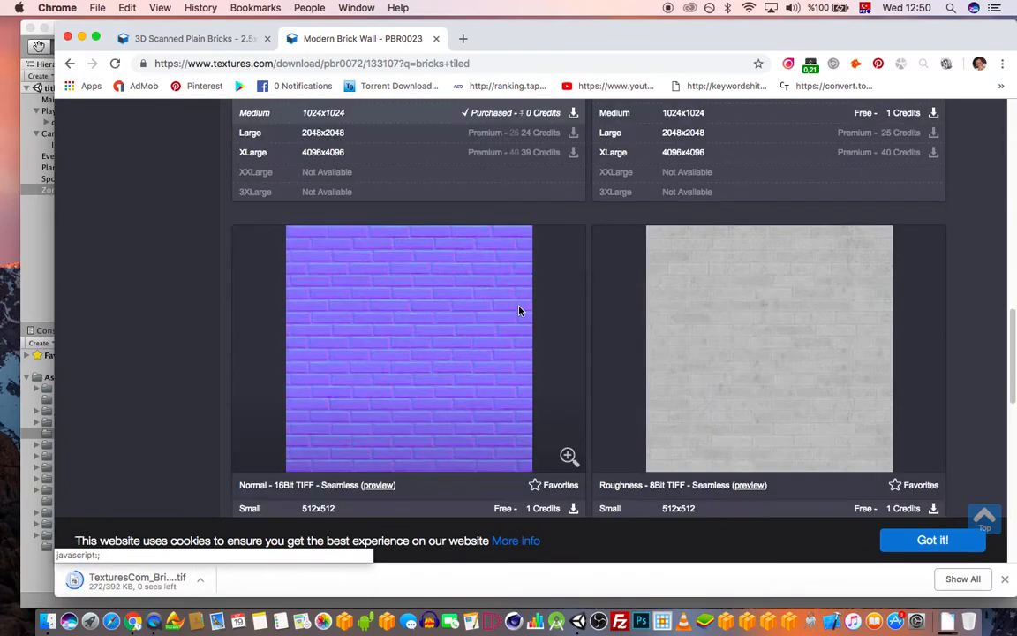
{"action": "scroll", "coordinate": [556, 454], "scroll_direction": "down", "scroll_amount": 1}
{"action": "left_click", "coordinate": [572, 481]}
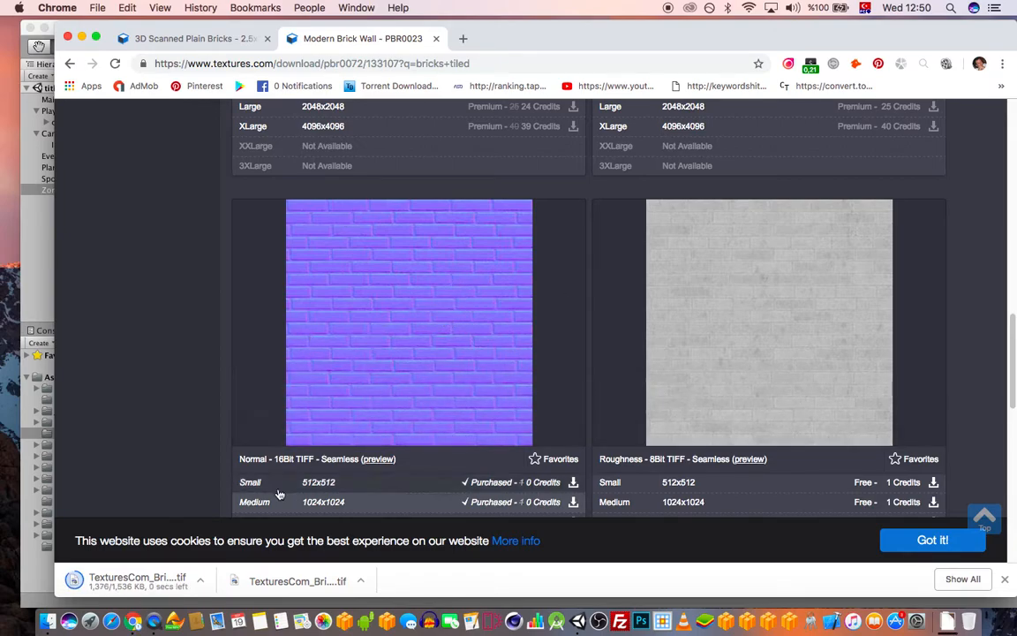
Reveal the downloaded brick albedo and normal TIFFs in Finder
{"action": "left_click", "coordinate": [360, 582]}
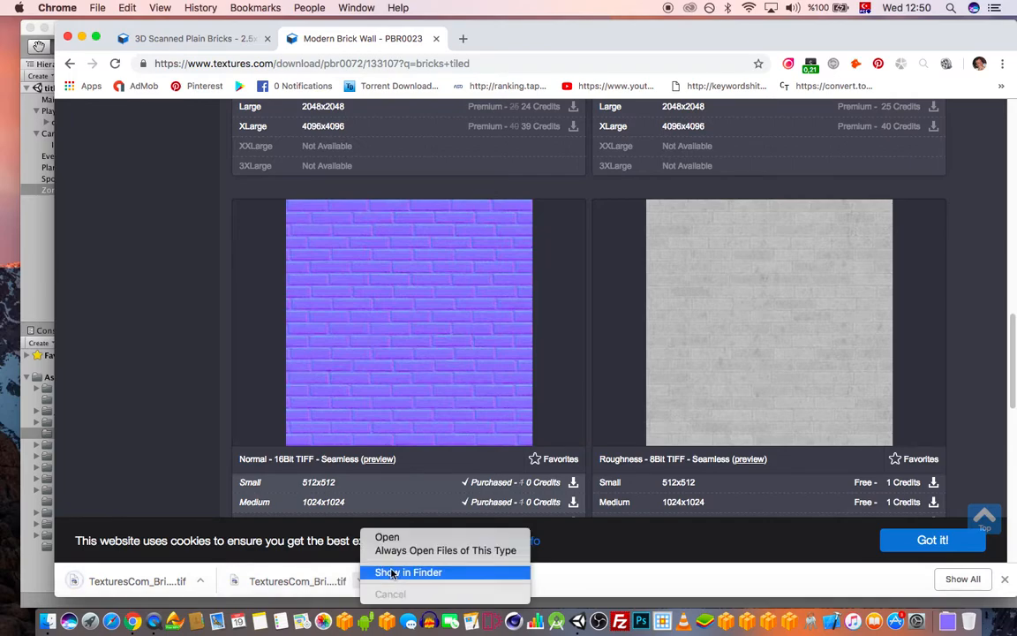
{"action": "left_click", "coordinate": [391, 572]}
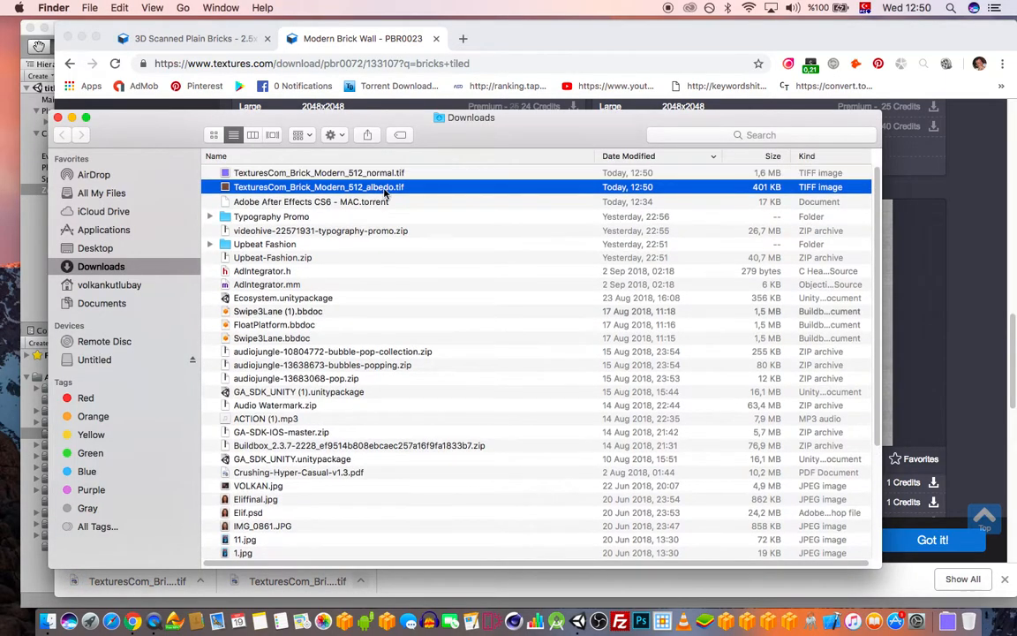
{"action": "left_click", "coordinate": [396, 174], "text": "shift"}
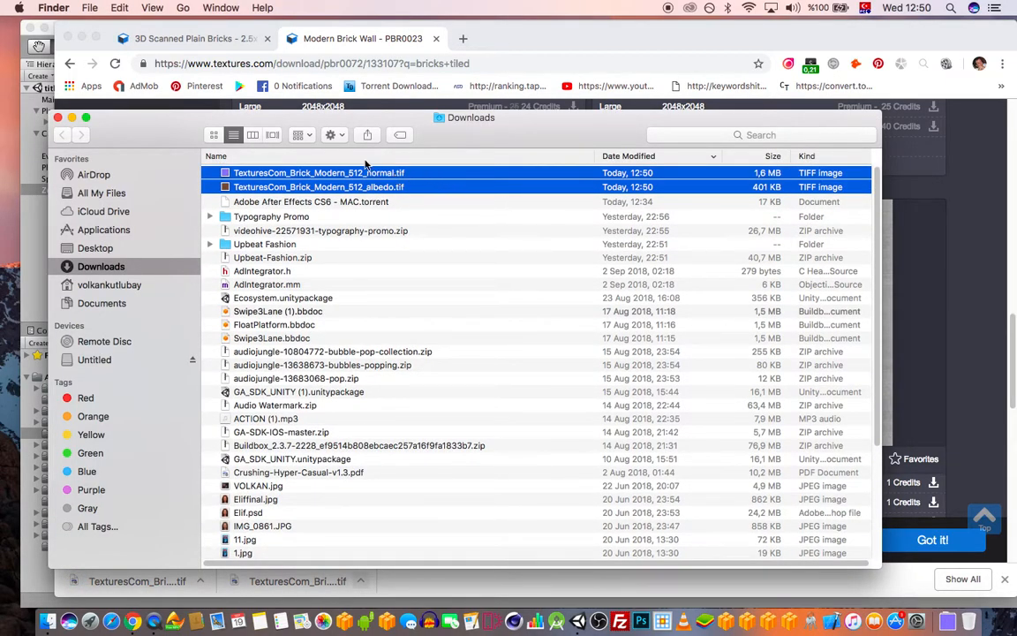
{"action": "left_click_drag", "start_coordinate": [188, 129], "coordinate": [193, 86]}
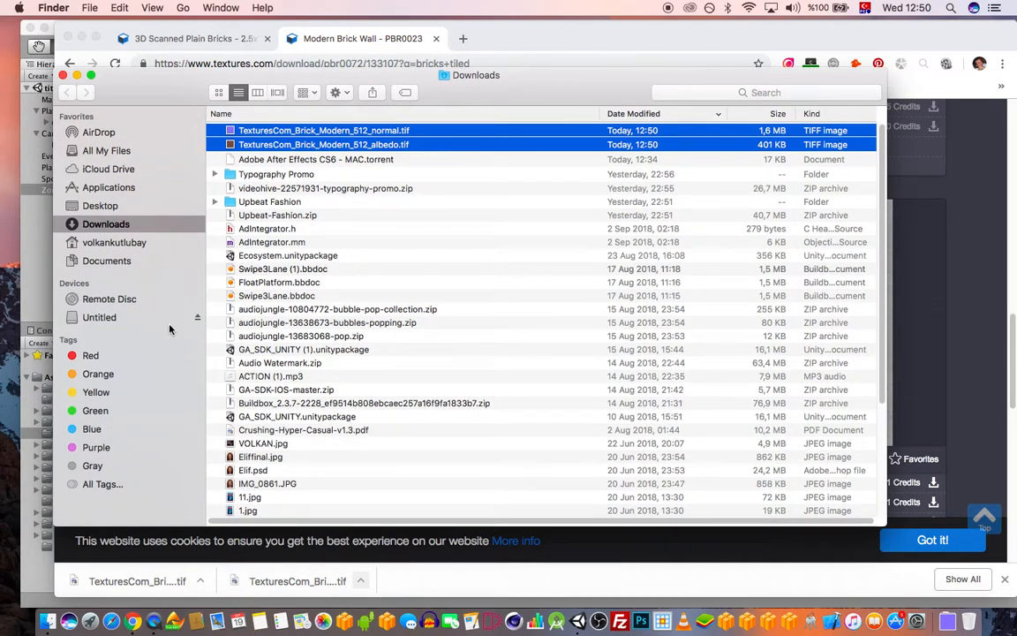
Place the TIFFs in the project's UnityProjects Assets/Textures folder and return to Unity
{"action": "left_click", "coordinate": [100, 317]}
{"action": "double_click", "coordinate": [274, 143]}
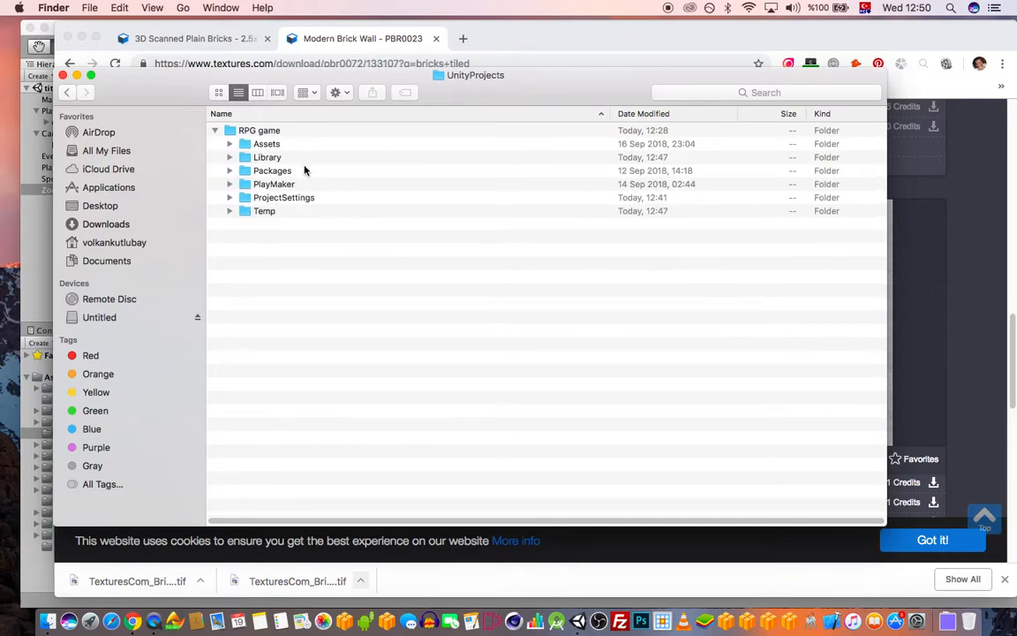
{"action": "double_click", "coordinate": [267, 144]}
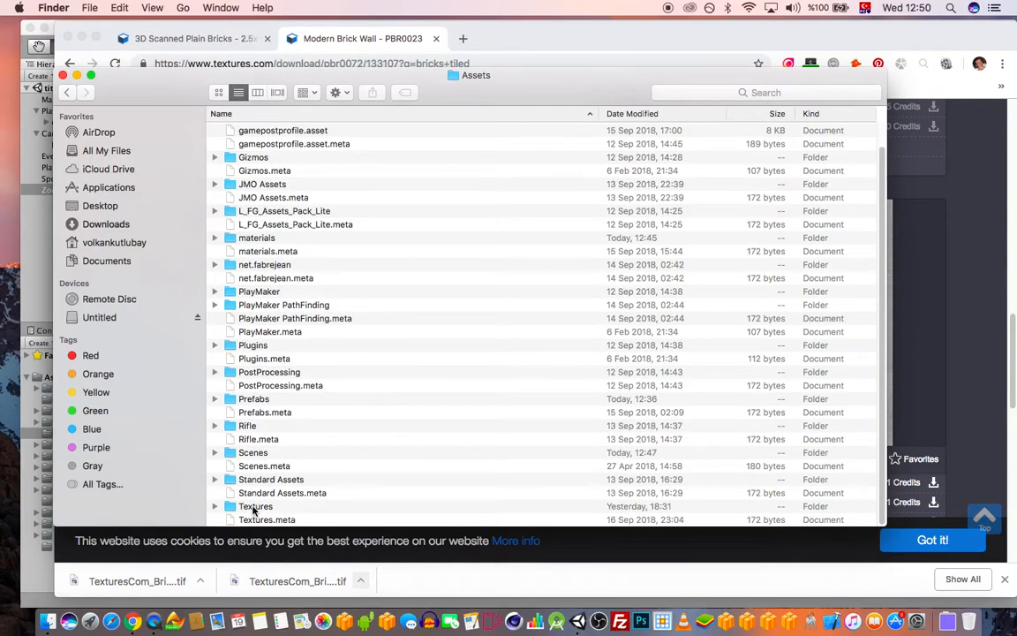
{"action": "double_click", "coordinate": [255, 507]}
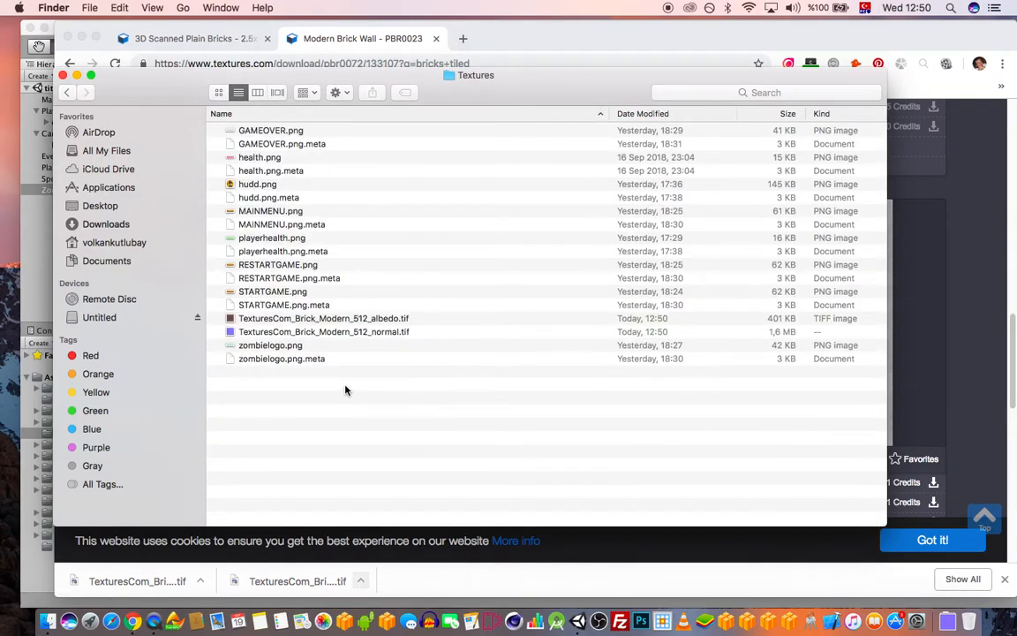
{"action": "left_click", "coordinate": [579, 621]}
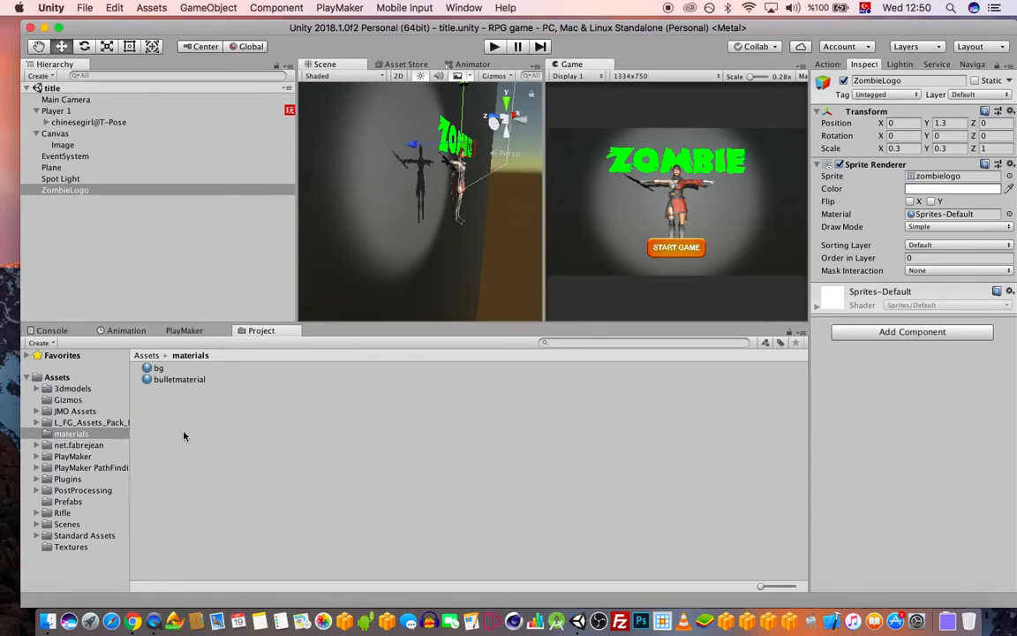
Set the bg material's Albedo colour to pure white
{"action": "left_click", "coordinate": [159, 367]}
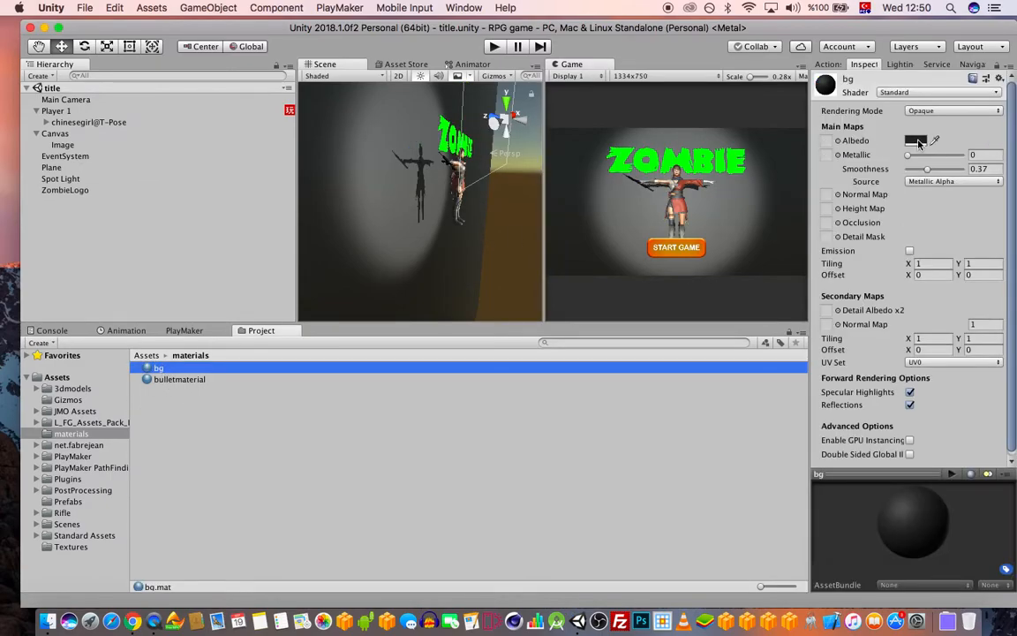
{"action": "left_click", "coordinate": [919, 143]}
{"action": "left_click_drag", "start_coordinate": [780, 288], "coordinate": [703, 255]}
{"action": "left_click", "coordinate": [704, 198]}
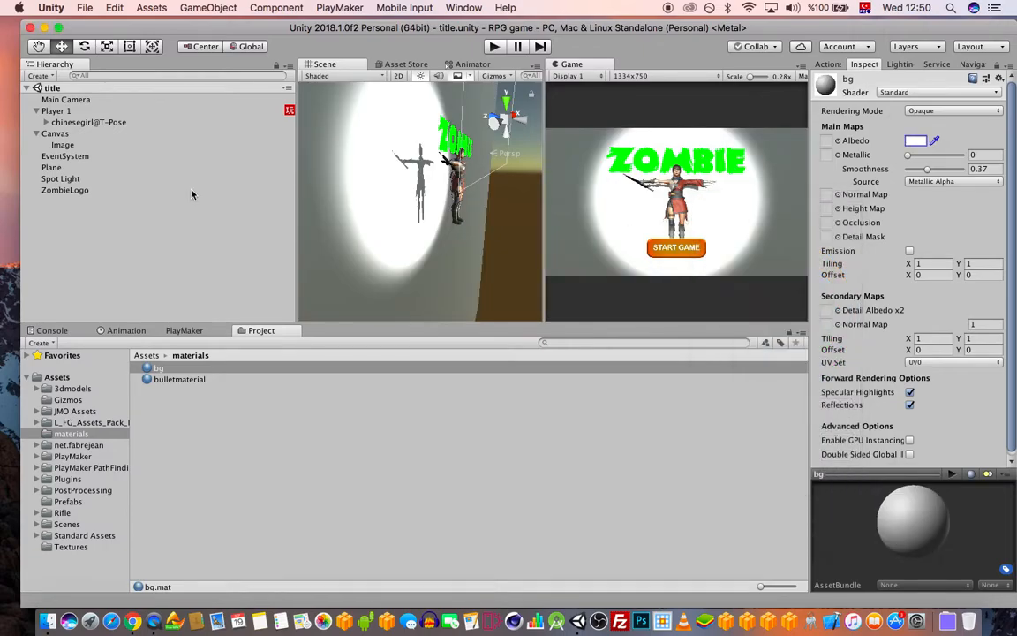
Assign the brick albedo texture to bg's Albedo slot with tiling 10 by 10
{"action": "left_click", "coordinate": [72, 546]}
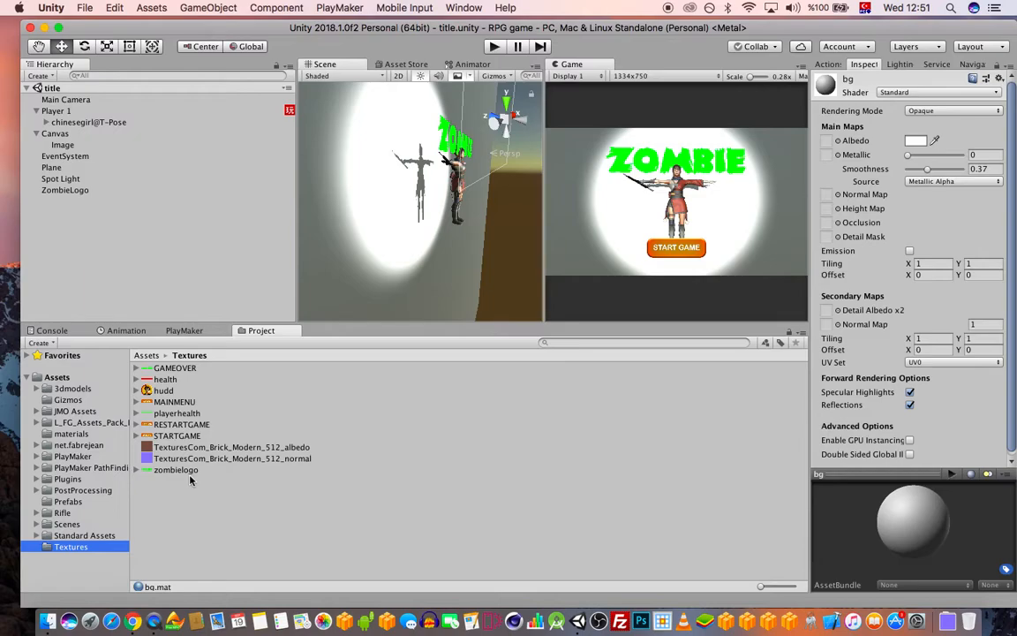
{"action": "left_click_drag", "start_coordinate": [231, 447], "coordinate": [828, 147]}
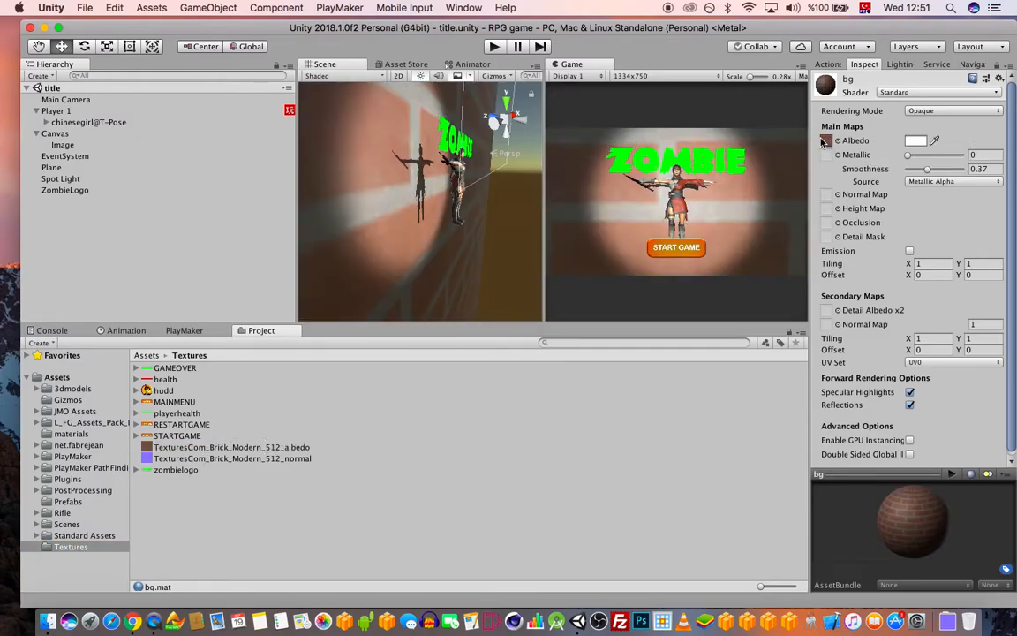
{"action": "scroll", "coordinate": [408, 175], "scroll_direction": "down", "scroll_amount": 3}
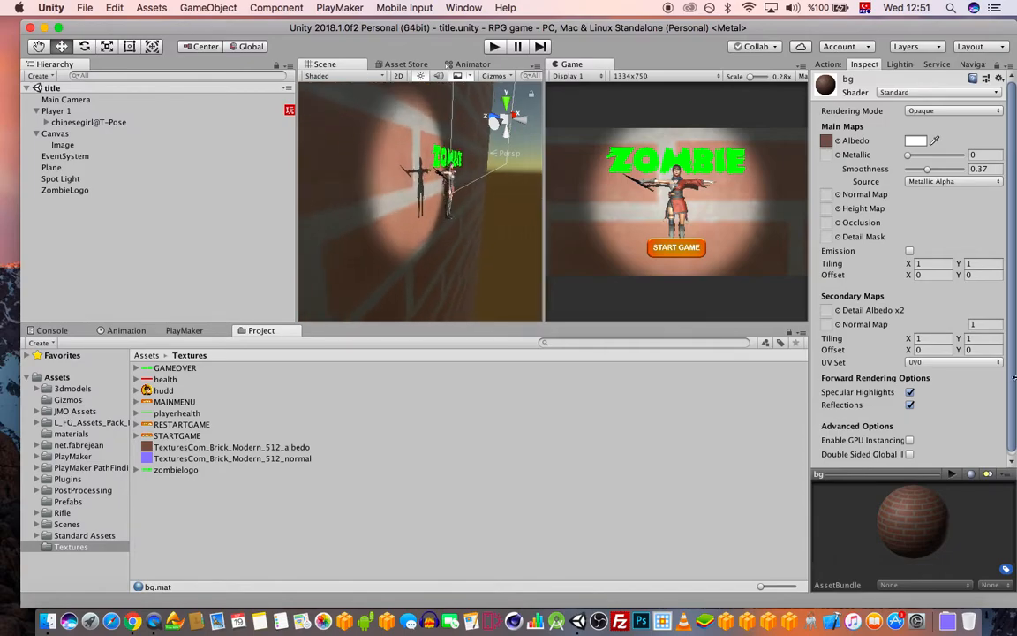
{"action": "left_click", "coordinate": [938, 263]}
{"action": "type", "text": "10"}
{"action": "key", "text": "Tab"}
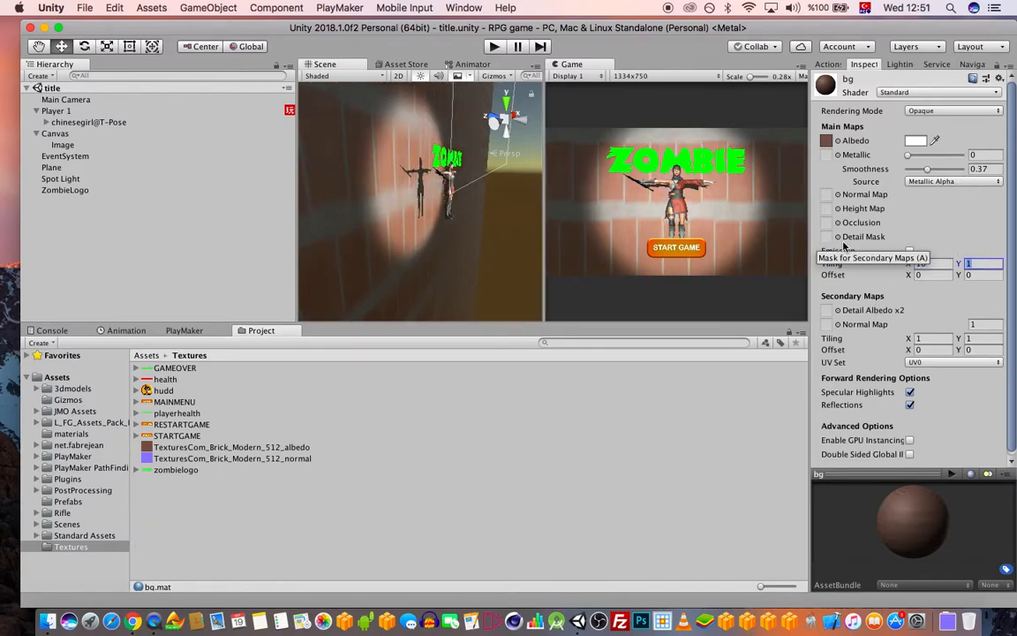
{"action": "type", "text": "10"}
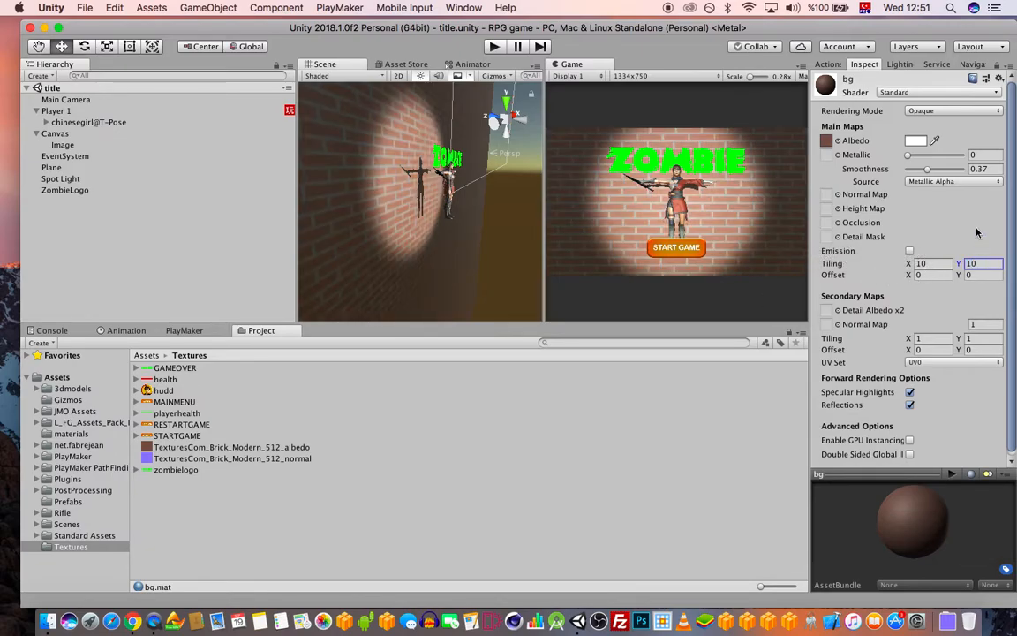
Give bg metallic 0.69 and smoothness 0.43, and add the brick normal map as secondary normal map
{"action": "mouse_move", "coordinate": [927, 168]}
{"action": "left_mouse_down"}
{"action": "mouse_move", "coordinate": [975, 171]}
{"action": "mouse_move", "coordinate": [913, 155]}
{"action": "mouse_move", "coordinate": [951, 159]}
{"action": "mouse_move", "coordinate": [915, 168]}
{"action": "left_mouse_up"}
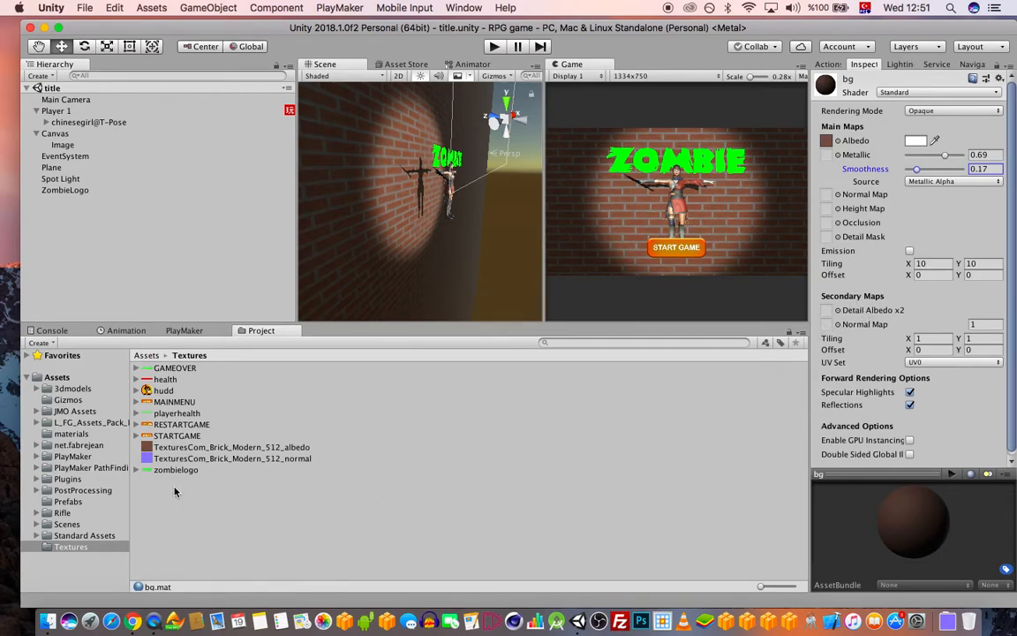
{"action": "left_click_drag", "start_coordinate": [180, 459], "coordinate": [827, 326]}
{"action": "scroll", "coordinate": [449, 253], "scroll_direction": "up", "scroll_amount": 4}
{"action": "scroll", "coordinate": [410, 257], "scroll_direction": "up", "scroll_amount": 4}
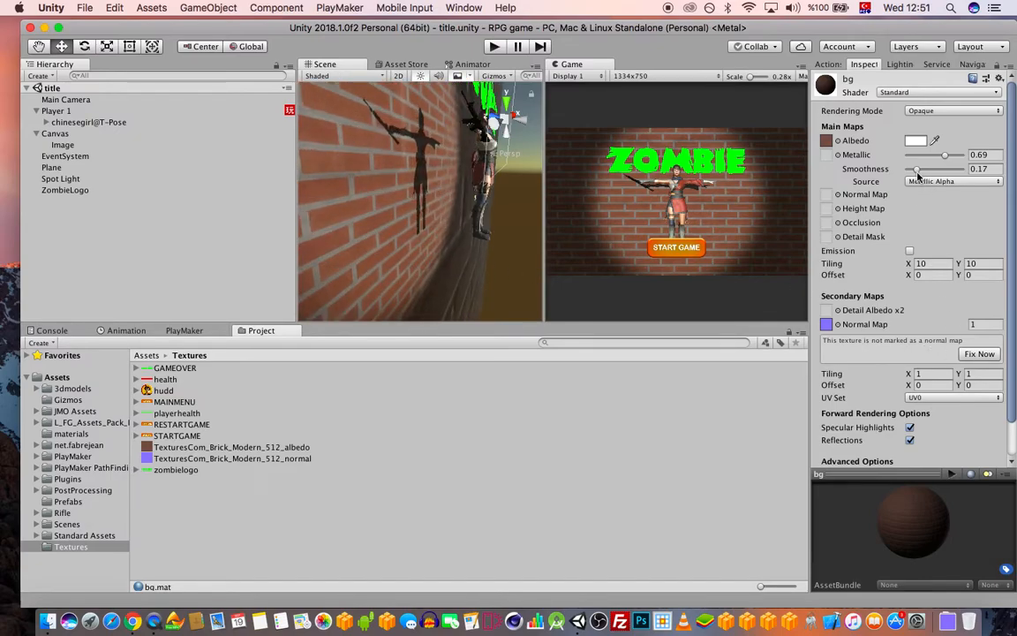
{"action": "left_click_drag", "start_coordinate": [919, 169], "coordinate": [935, 175]}
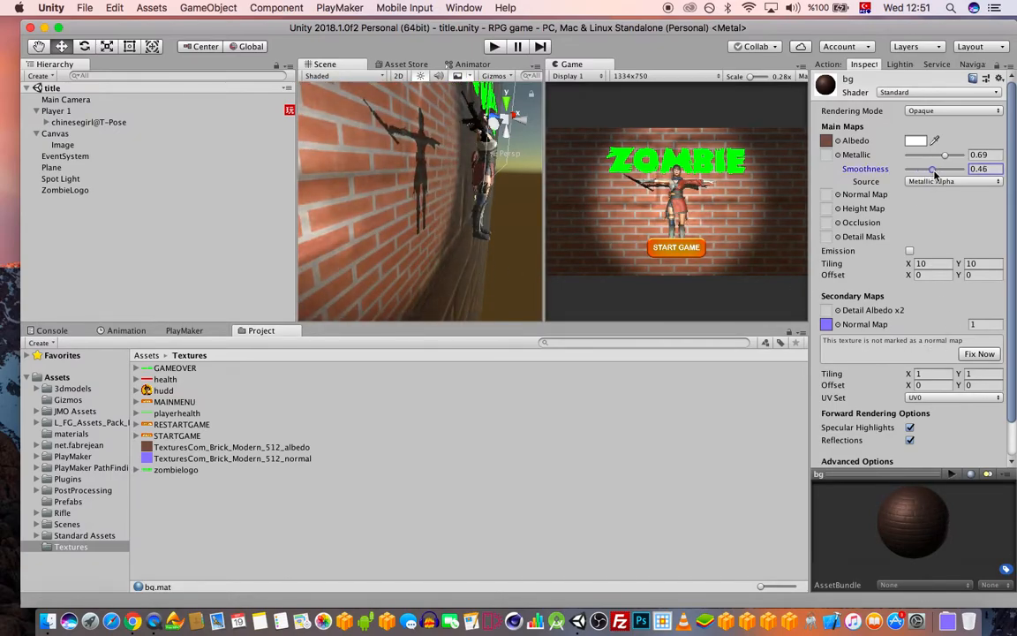
{"action": "left_click_drag", "start_coordinate": [482, 193], "coordinate": [507, 196], "text": "alt"}
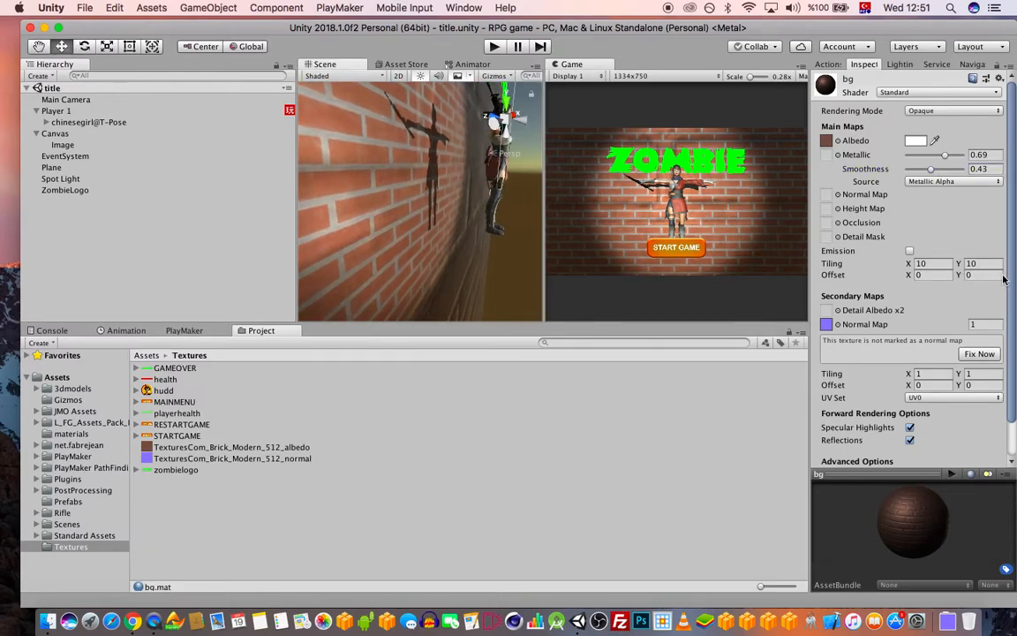
{"action": "scroll", "coordinate": [954, 396], "scroll_direction": "down", "scroll_amount": 1}
Tile the secondary normal map 10 by 10 with strength 1, save, and mark the texture as a normal map
{"action": "left_click", "coordinate": [923, 361]}
{"action": "type", "text": "10"}
{"action": "key", "text": "Tab"}
{"action": "type", "text": "10"}
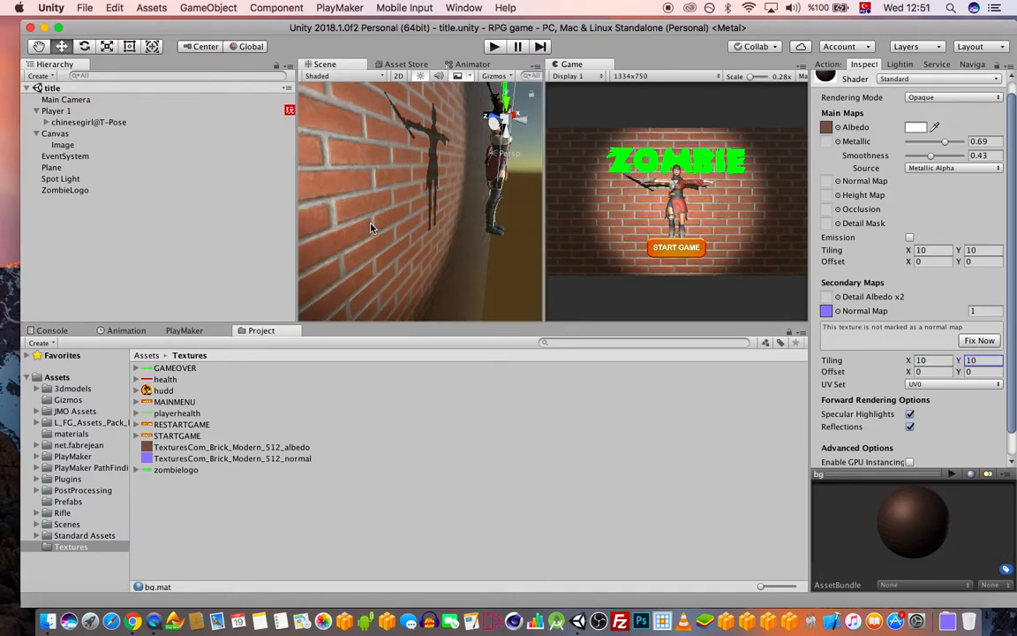
{"action": "left_click", "coordinate": [984, 310]}
{"action": "type", "text": "0"}
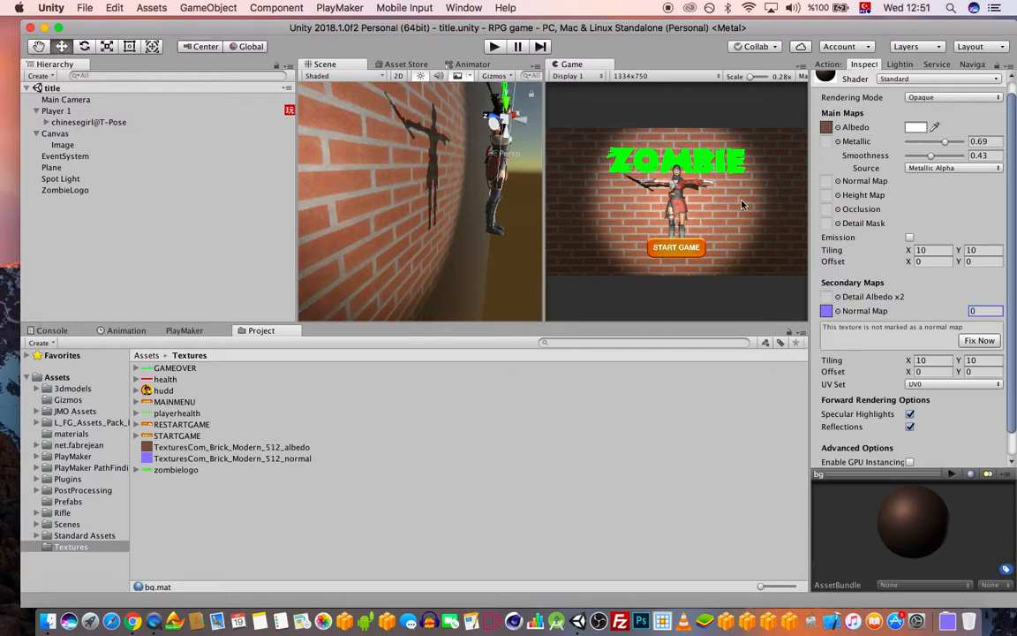
{"action": "left_click_drag", "start_coordinate": [982, 311], "coordinate": [947, 306]}
{"action": "type", "text": "1"}
{"action": "key", "text": "super+s"}
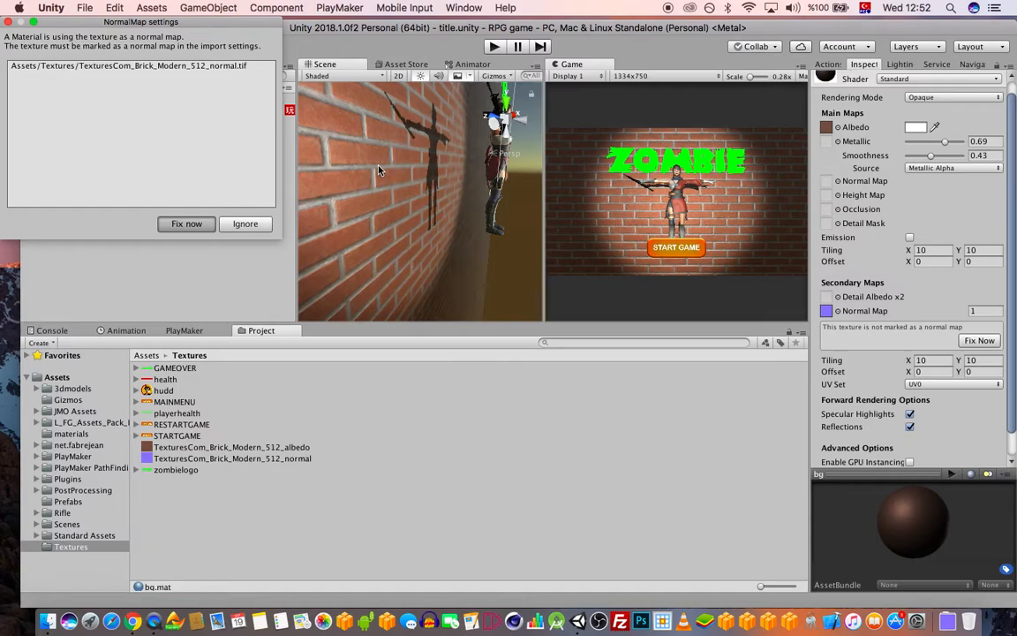
{"action": "key", "text": "Return"}
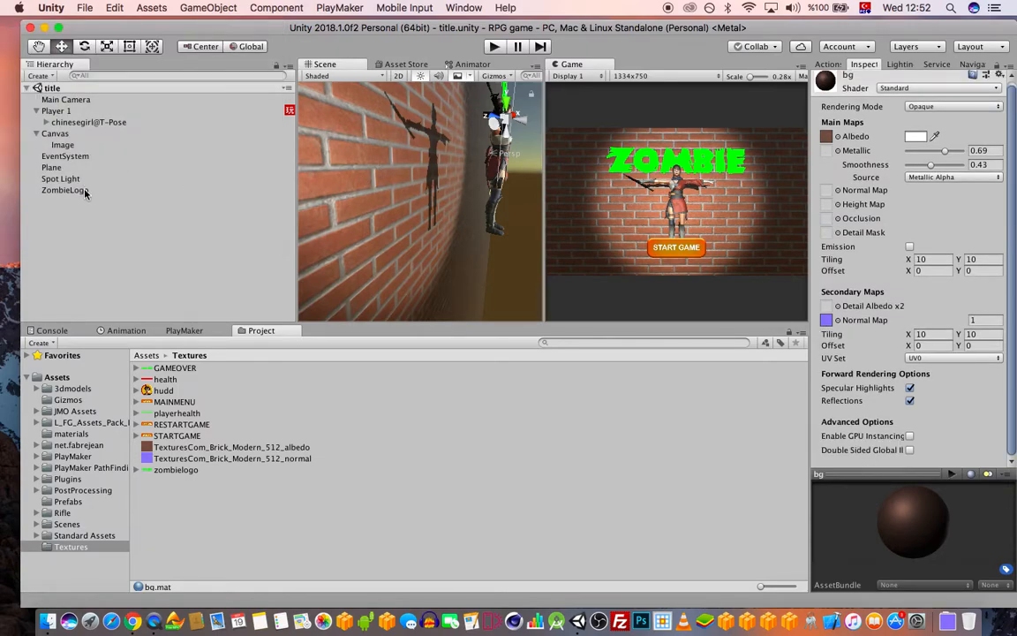
Widen the Spot Light's cone to a spot angle of about 37.8
{"action": "left_click", "coordinate": [75, 179]}
{"action": "scroll", "coordinate": [516, 199], "scroll_direction": "down", "scroll_amount": 15}
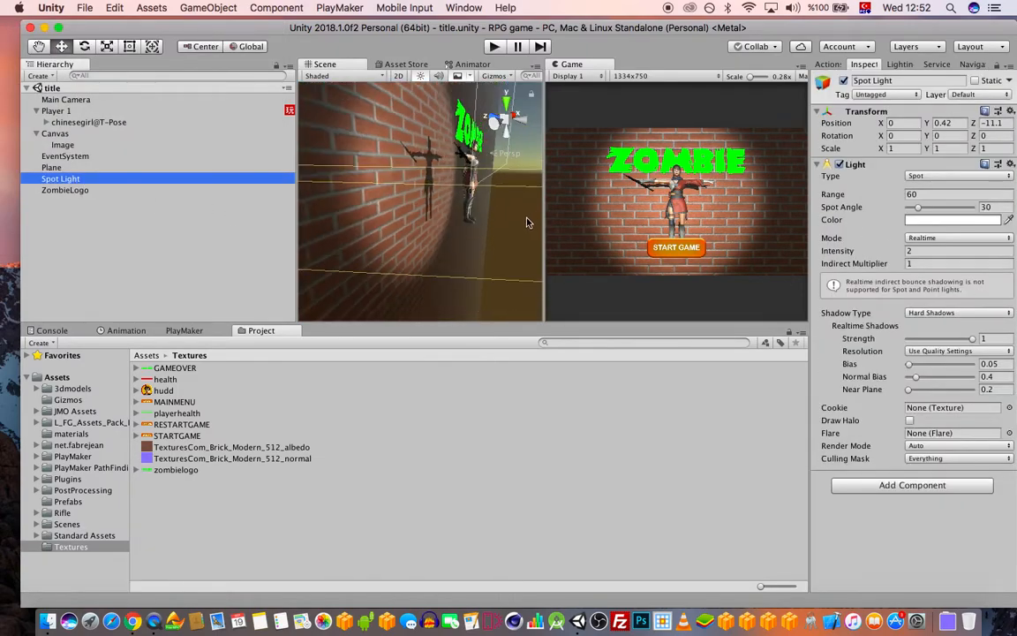
{"action": "scroll", "coordinate": [455, 227], "scroll_direction": "down", "scroll_amount": 5}
{"action": "left_click_drag", "start_coordinate": [325, 180], "coordinate": [336, 178]}
Try a spot light range of 40, then revert it to 60
{"action": "left_click", "coordinate": [843, 194]}
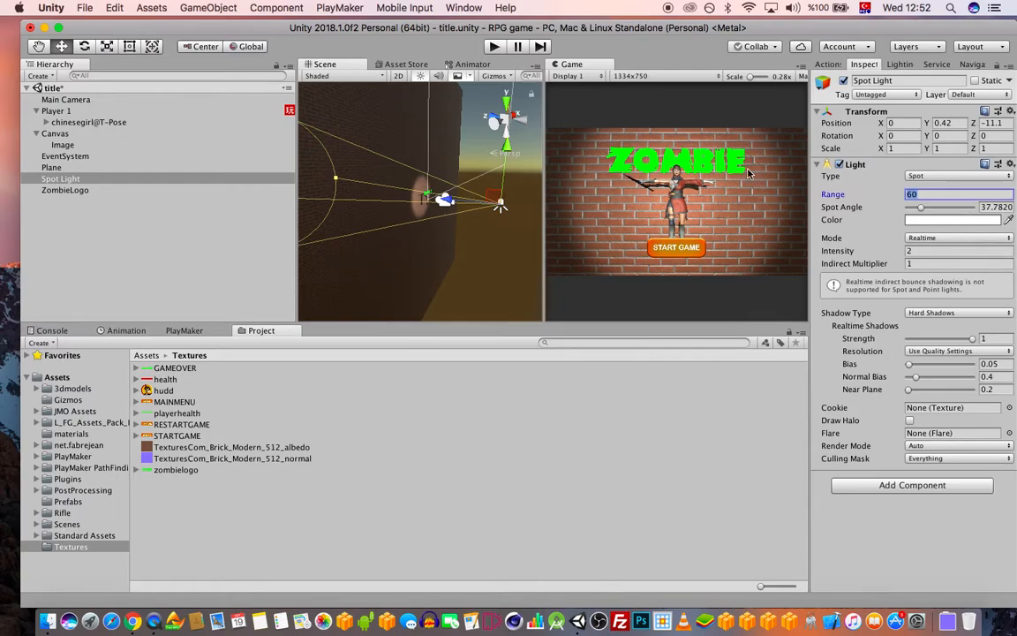
{"action": "type", "text": "40"}
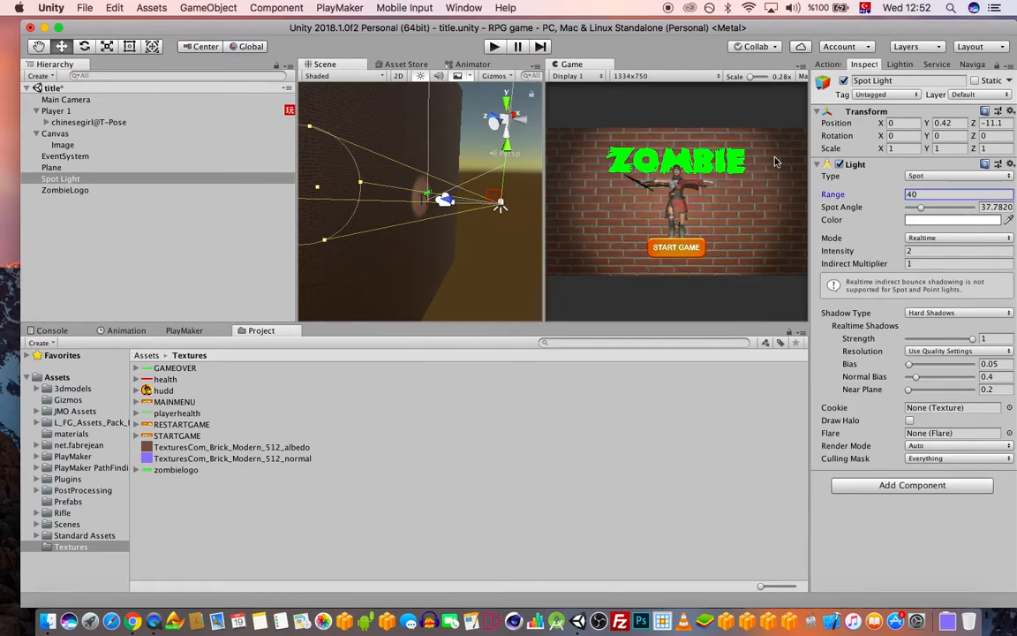
{"action": "left_click", "coordinate": [883, 194]}
{"action": "key", "text": "super+z"}
Colour the spot light warm peach (FFD9AA) and save the scene
{"action": "left_click", "coordinate": [938, 221]}
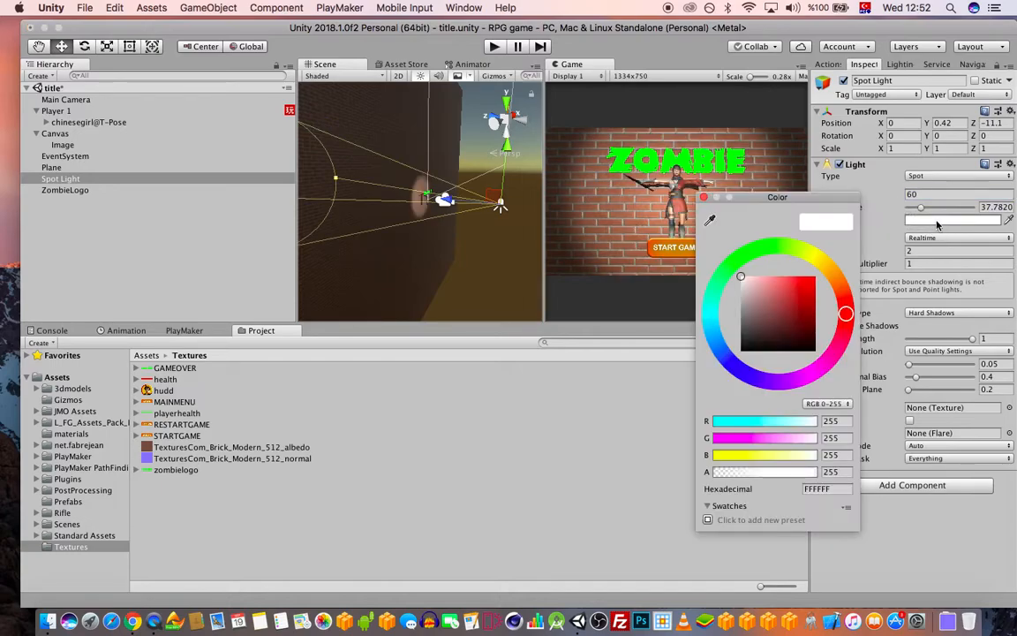
{"action": "left_click", "coordinate": [826, 266]}
{"action": "left_click_drag", "start_coordinate": [770, 285], "coordinate": [764, 283]}
{"action": "left_click_drag", "start_coordinate": [762, 287], "coordinate": [770, 278]}
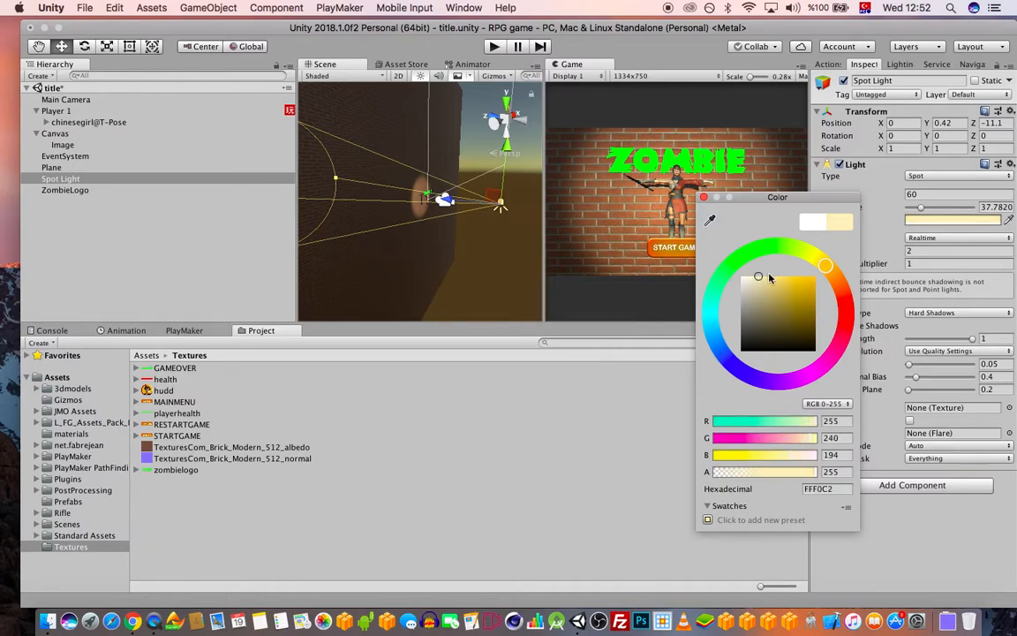
{"action": "left_click_drag", "start_coordinate": [832, 272], "coordinate": [841, 278]}
{"action": "mouse_move", "coordinate": [773, 280]}
{"action": "left_mouse_down"}
{"action": "mouse_move", "coordinate": [704, 264]}
{"action": "mouse_move", "coordinate": [762, 273]}
{"action": "left_mouse_up"}
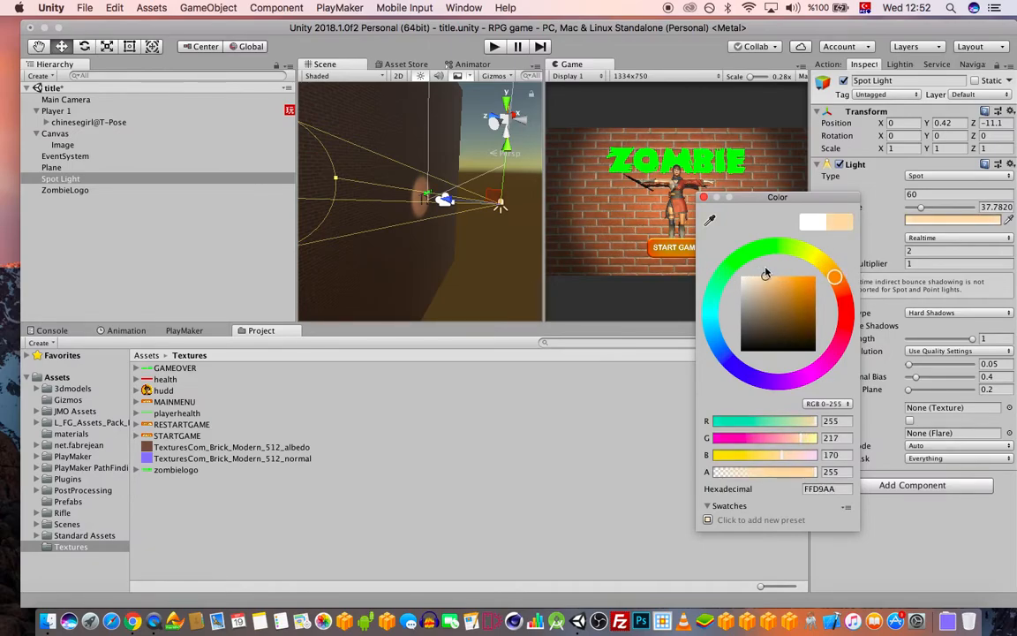
{"action": "key", "text": "Return"}
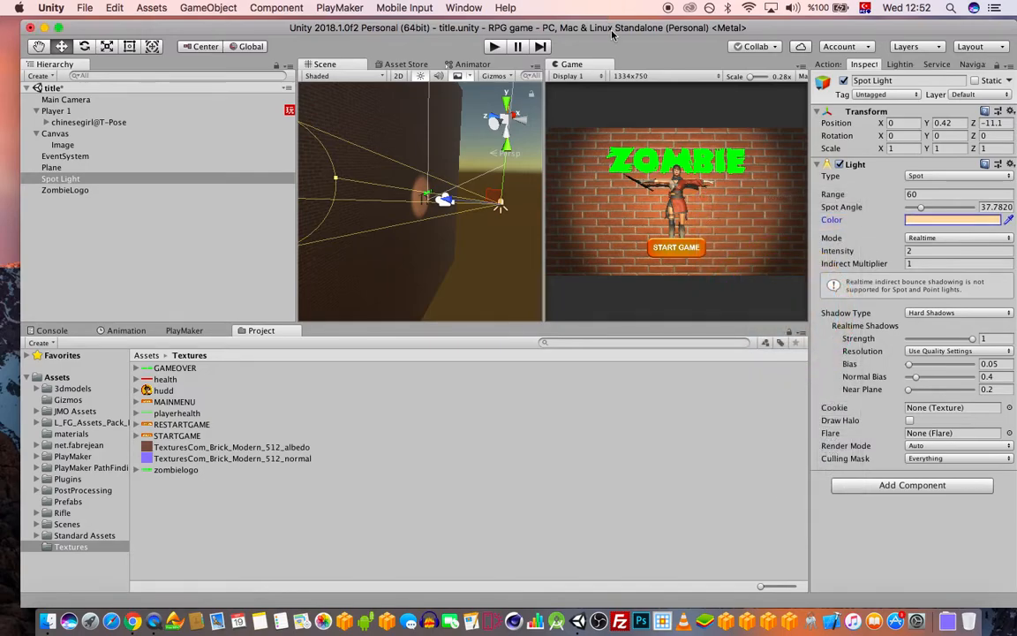
{"action": "key", "text": "super+s"}
Nudge the brick plane along Z, keep ZombieLogo's Simple draw mode, and preview the scene in Play mode
{"action": "left_click", "coordinate": [322, 230]}
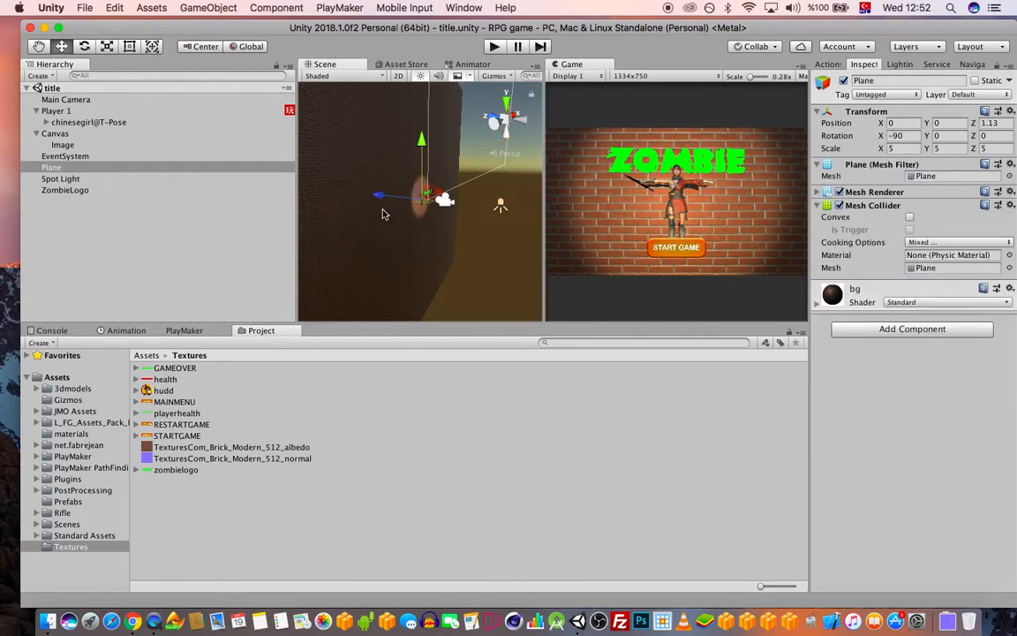
{"action": "left_click_drag", "start_coordinate": [378, 196], "coordinate": [403, 200]}
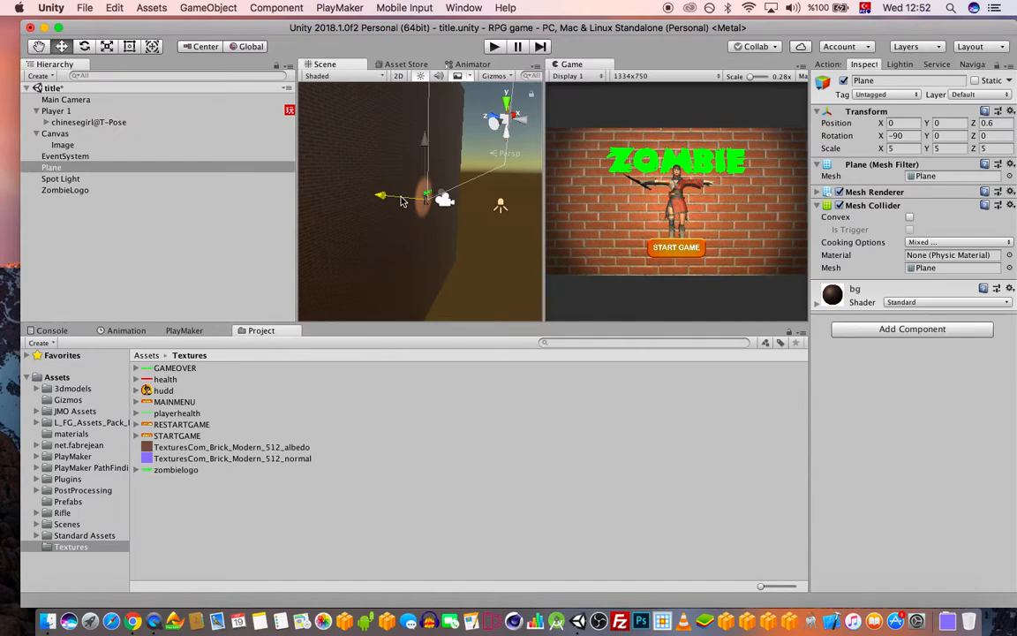
{"action": "left_click", "coordinate": [64, 189]}
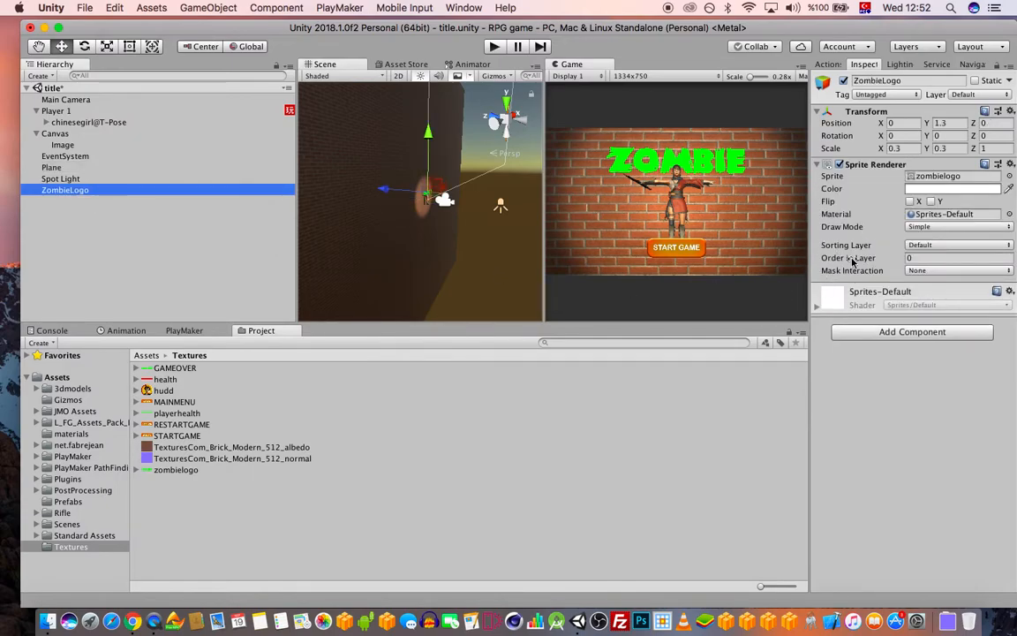
{"action": "left_click", "coordinate": [958, 227]}
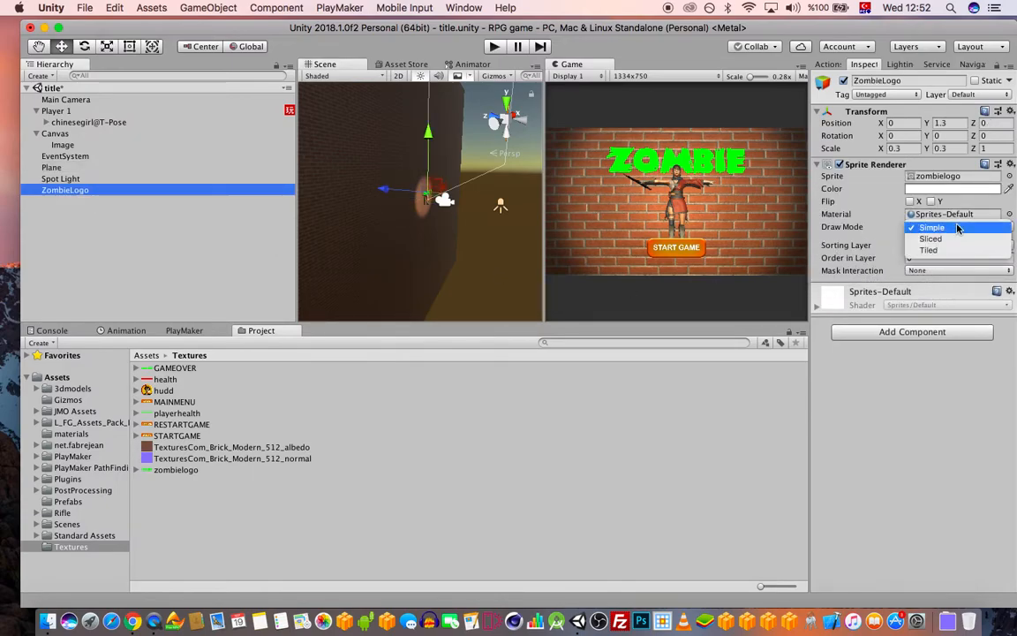
{"action": "left_click", "coordinate": [960, 228]}
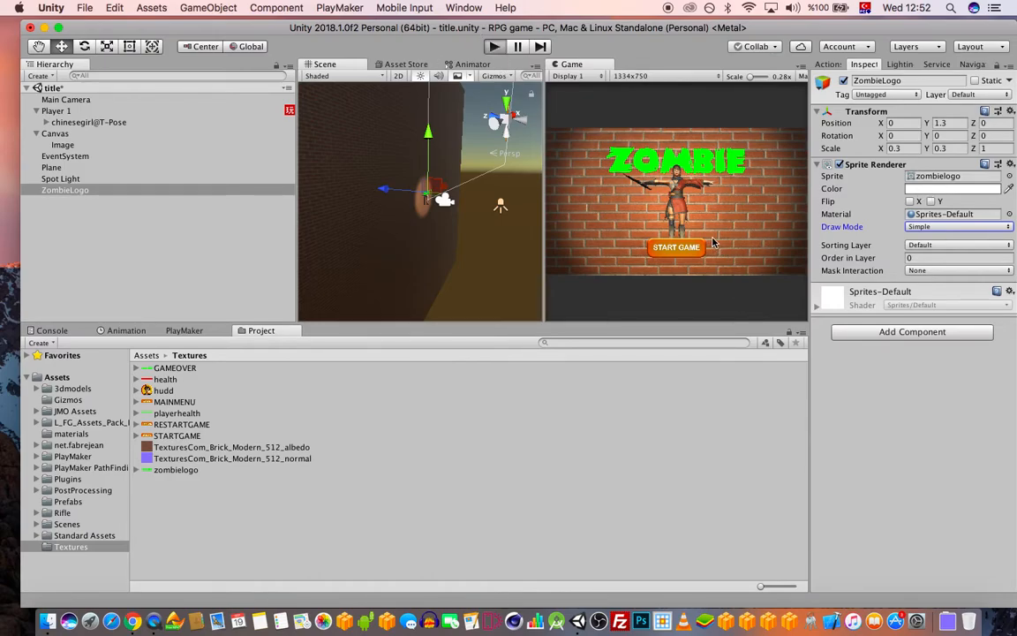
{"action": "key", "text": "super+p"}
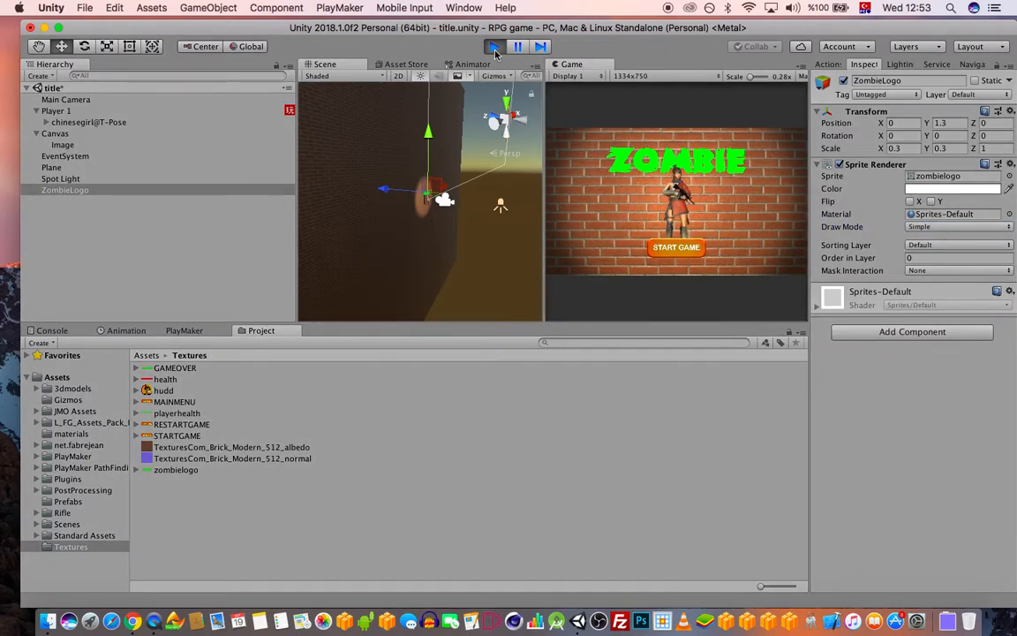
{"action": "key", "text": "super+p"}
Scale ZombieLogo to 0.4 on X and Y and save the title scene
{"action": "left_click", "coordinate": [79, 189]}
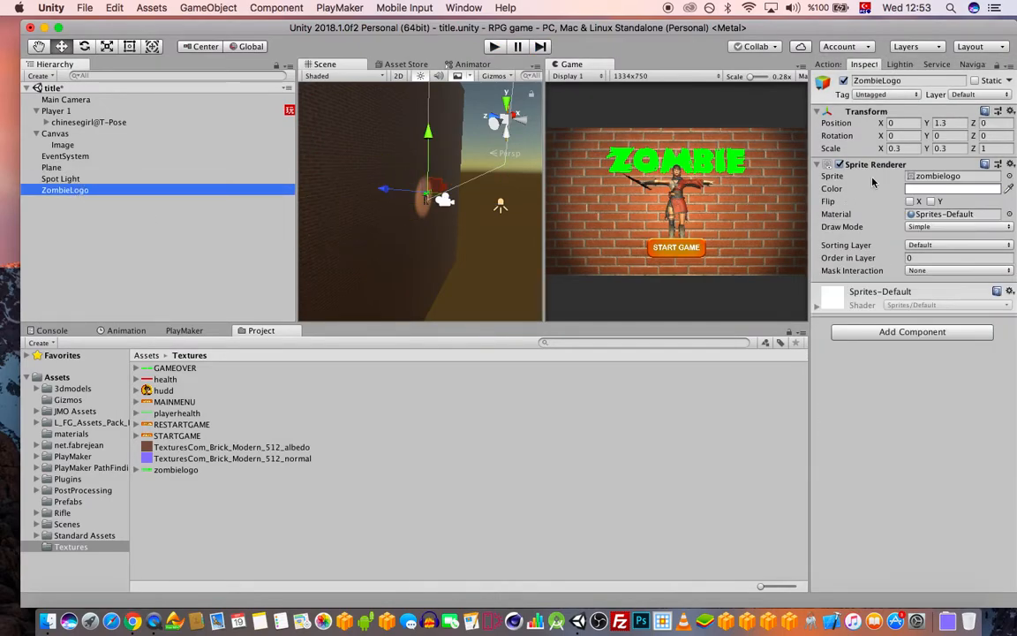
{"action": "left_click", "coordinate": [904, 149]}
{"action": "type", "text": "0.4"}
{"action": "key", "text": "Tab"}
{"action": "type", "text": "0.4"}
{"action": "key", "text": "super+s"}
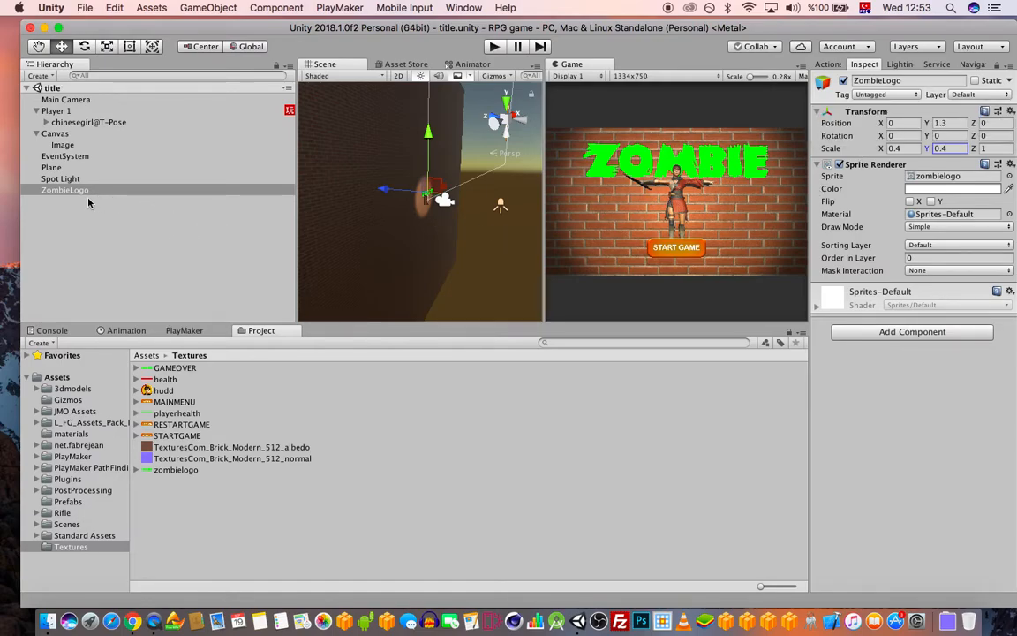
Keep the Plane's bg material smoothness at 0.43, save the scene, and open the PlayMaker editor
{"action": "left_click", "coordinate": [53, 167]}
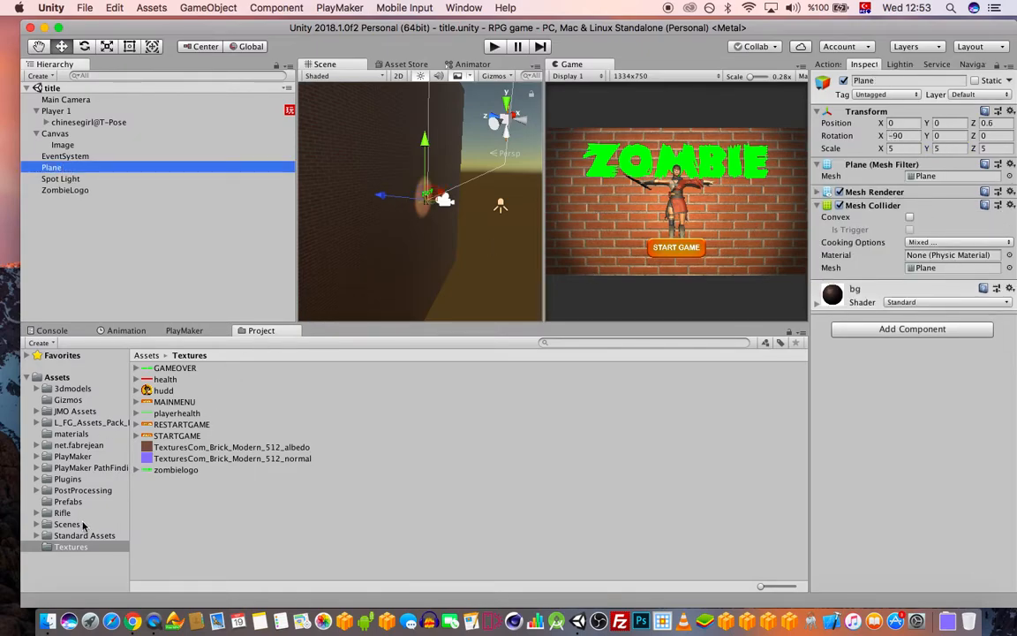
{"action": "left_click", "coordinate": [72, 457]}
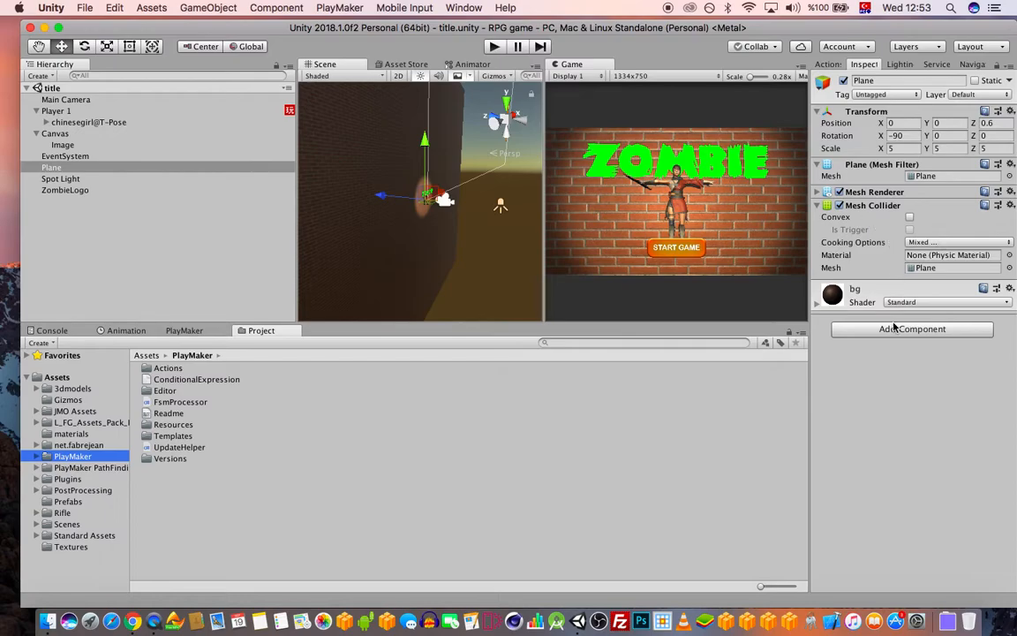
{"action": "left_click", "coordinate": [818, 302]}
{"action": "mouse_move", "coordinate": [946, 367]}
{"action": "left_mouse_down"}
{"action": "mouse_move", "coordinate": [970, 365]}
{"action": "mouse_move", "coordinate": [932, 382]}
{"action": "left_mouse_up"}
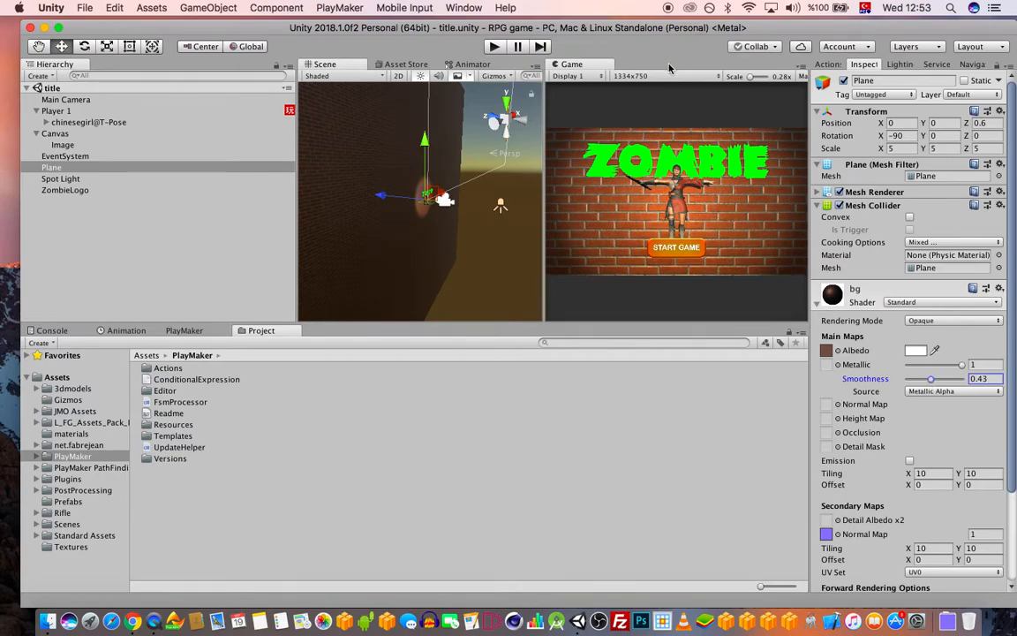
{"action": "key", "text": "super+s"}
{"action": "left_click_drag", "start_coordinate": [492, 29], "coordinate": [486, 30]}
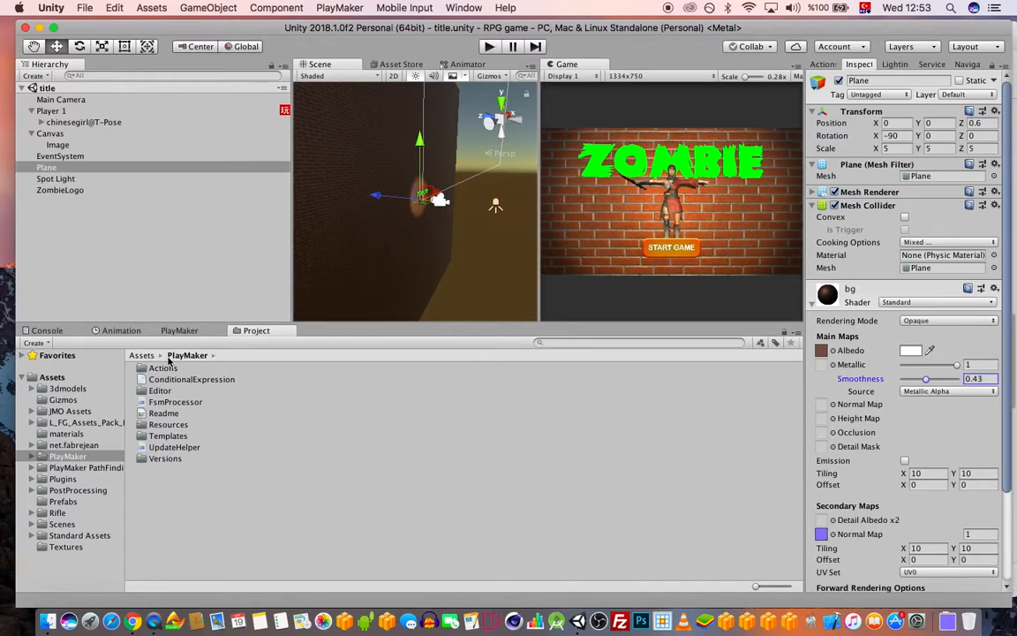
{"action": "left_click", "coordinate": [180, 330]}
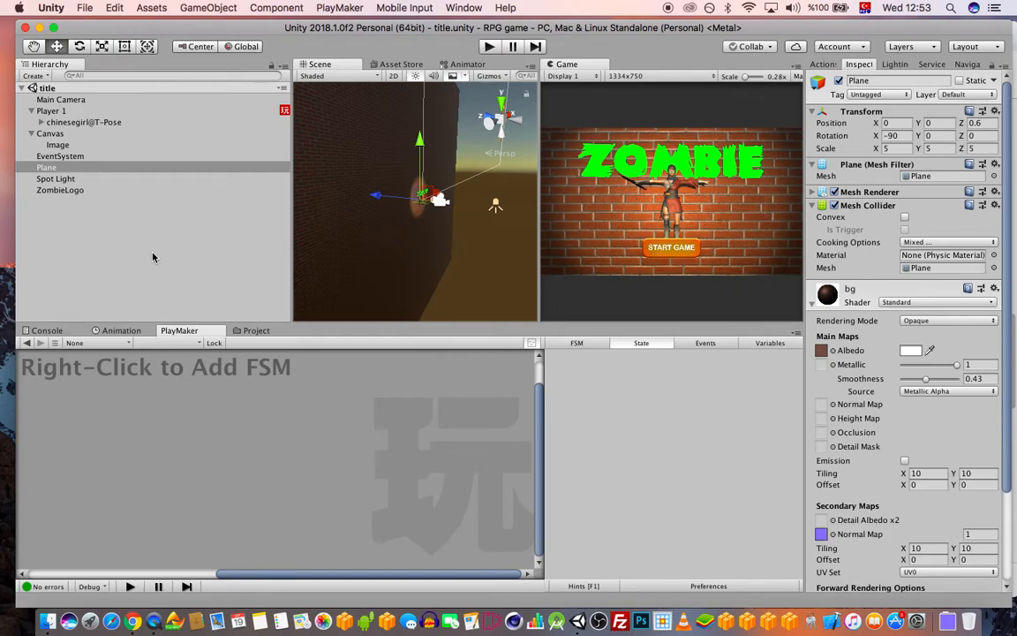
Add a new PlayMaker FSM to the Canvas
{"action": "left_click", "coordinate": [71, 178]}
{"action": "left_click", "coordinate": [57, 133]}
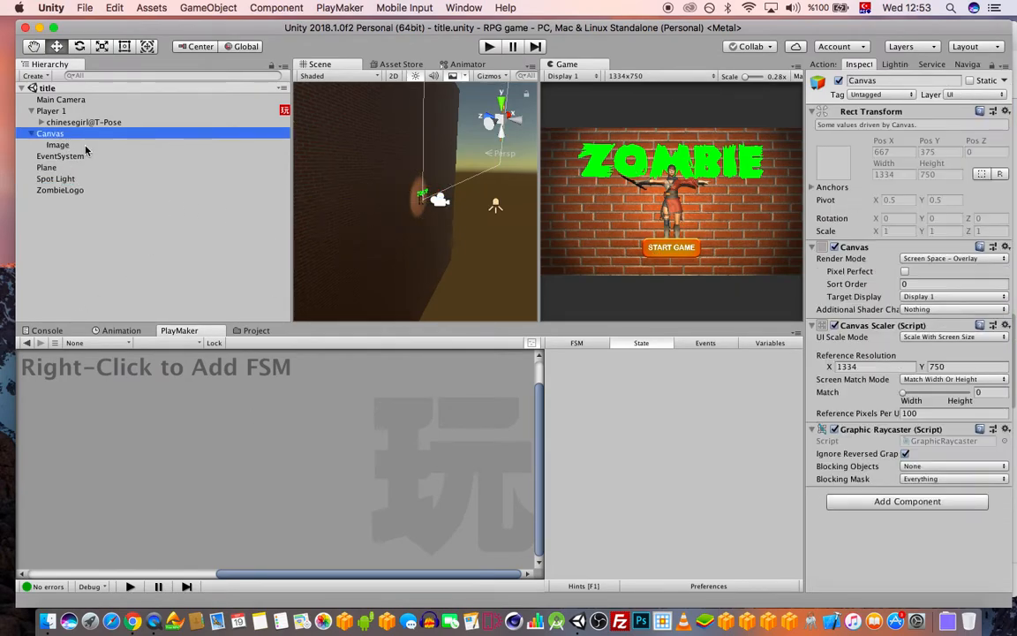
{"action": "right_click", "coordinate": [177, 412]}
{"action": "left_click", "coordinate": [196, 418]}
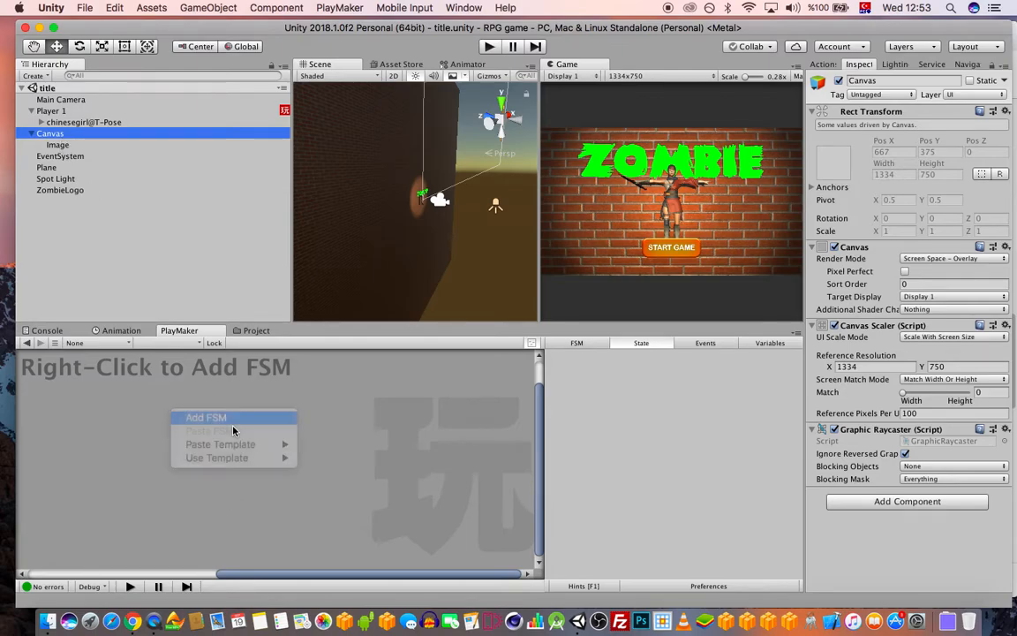
Add a UI On Pointer Down Event action to State 1 watching the Image object
{"action": "left_click", "coordinate": [823, 64]}
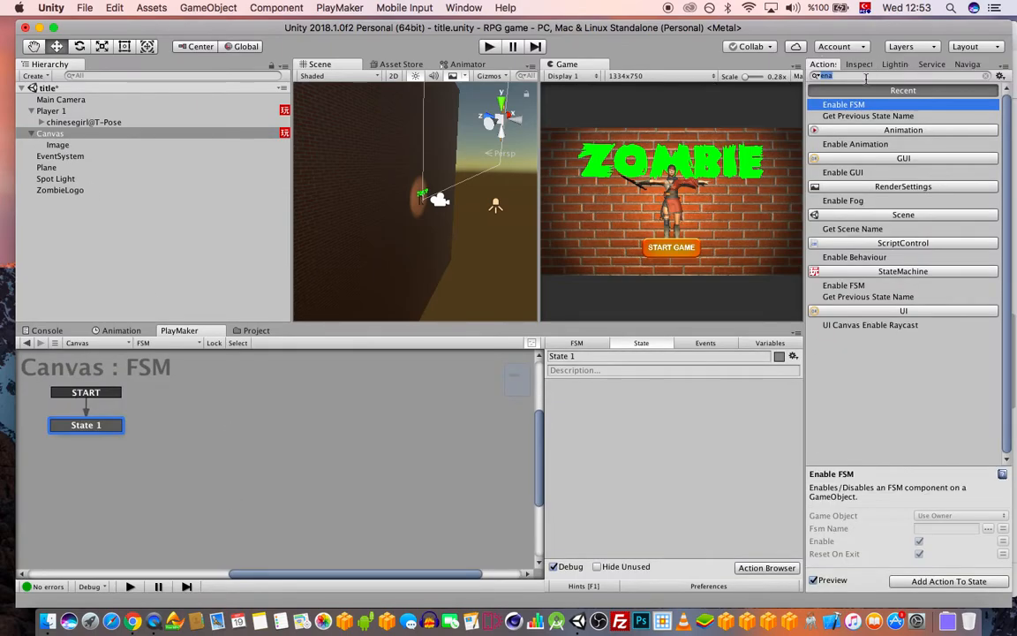
{"action": "type", "text": "pointer d"}
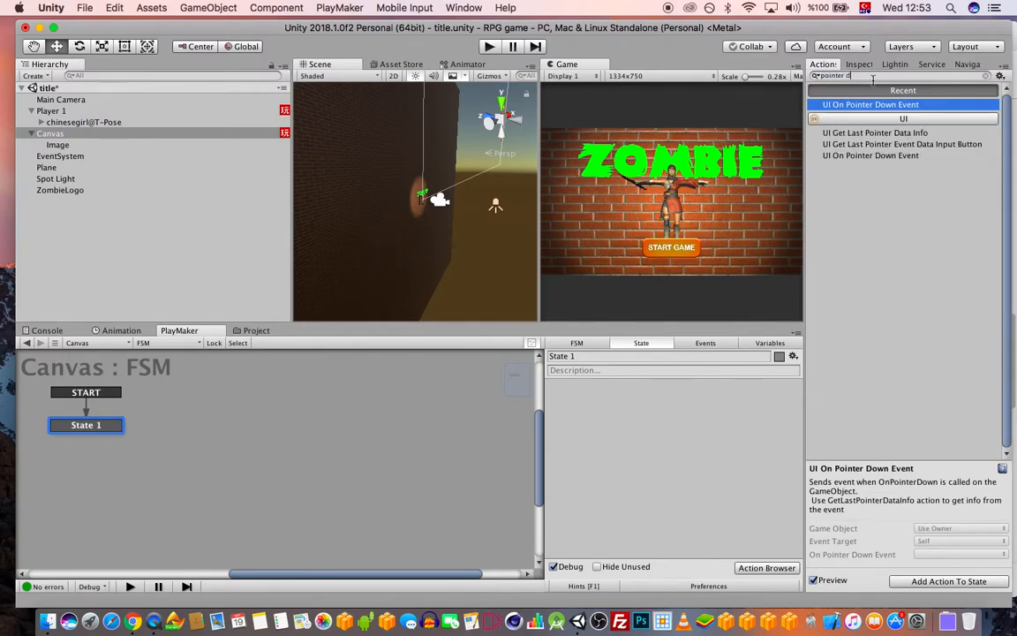
{"action": "left_click_drag", "start_coordinate": [875, 132], "coordinate": [581, 407]}
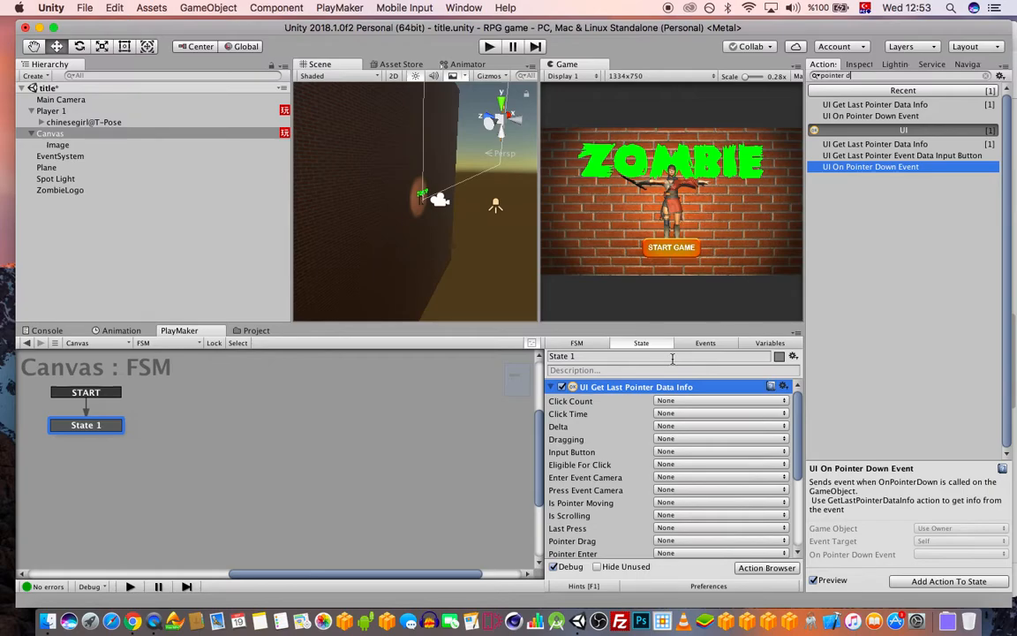
{"action": "key", "text": "Delete"}
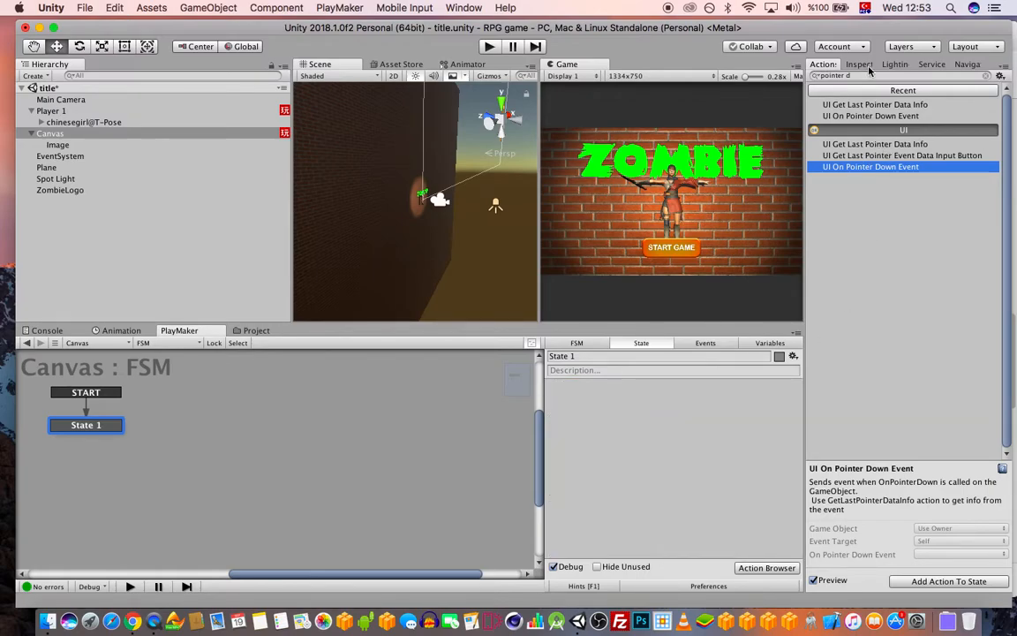
{"action": "double_click", "coordinate": [892, 115]}
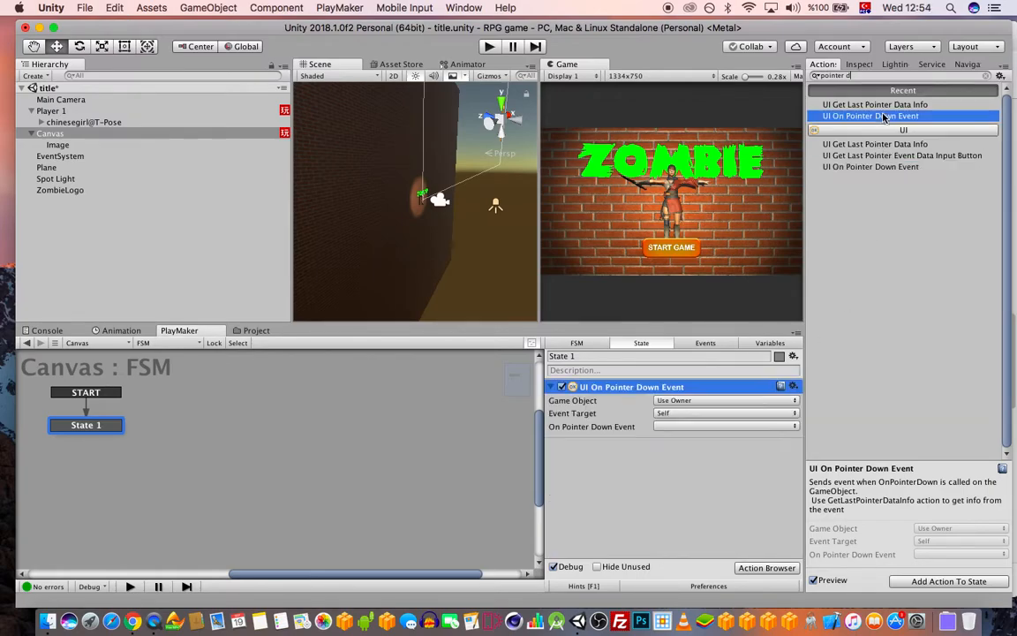
{"action": "left_click", "coordinate": [698, 402]}
{"action": "left_click", "coordinate": [699, 413]}
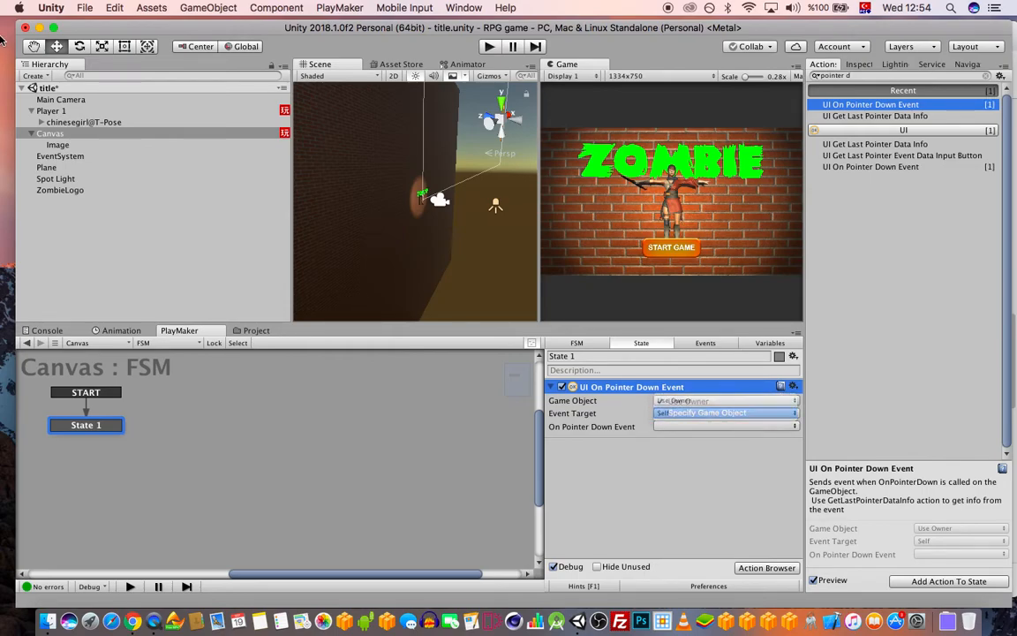
{"action": "left_click_drag", "start_coordinate": [57, 145], "coordinate": [687, 414]}
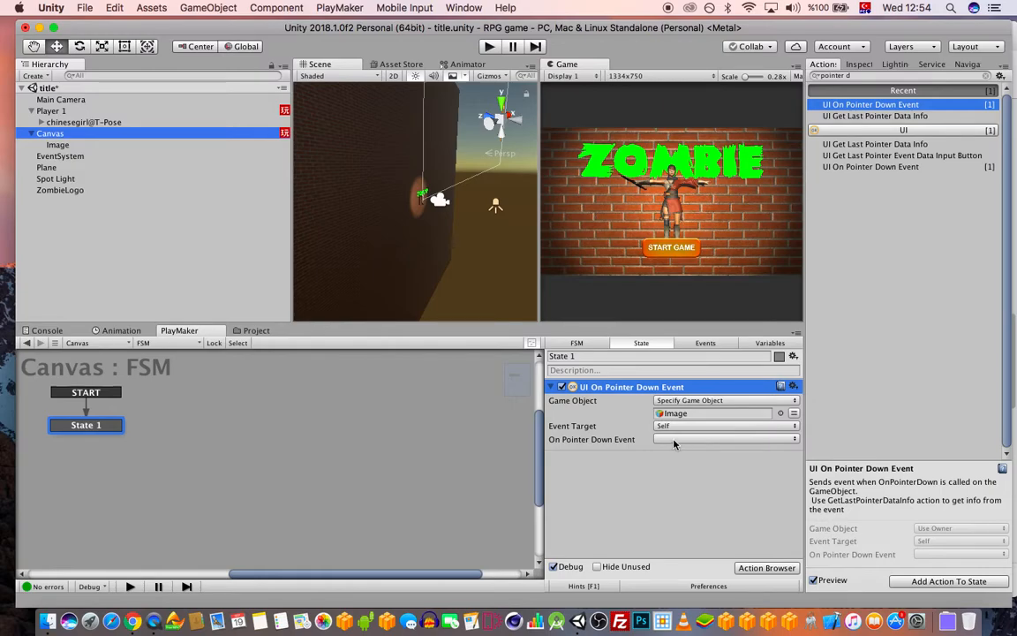
Send FINISHED on Image press and link State 1's FINISHED transition to a new State 2
{"action": "right_click", "coordinate": [85, 427]}
{"action": "mouse_move", "coordinate": [177, 434]}
{"action": "left_click", "coordinate": [293, 433]}
{"action": "left_click", "coordinate": [668, 439]}
{"action": "left_click", "coordinate": [679, 466]}
{"action": "right_click", "coordinate": [229, 425]}
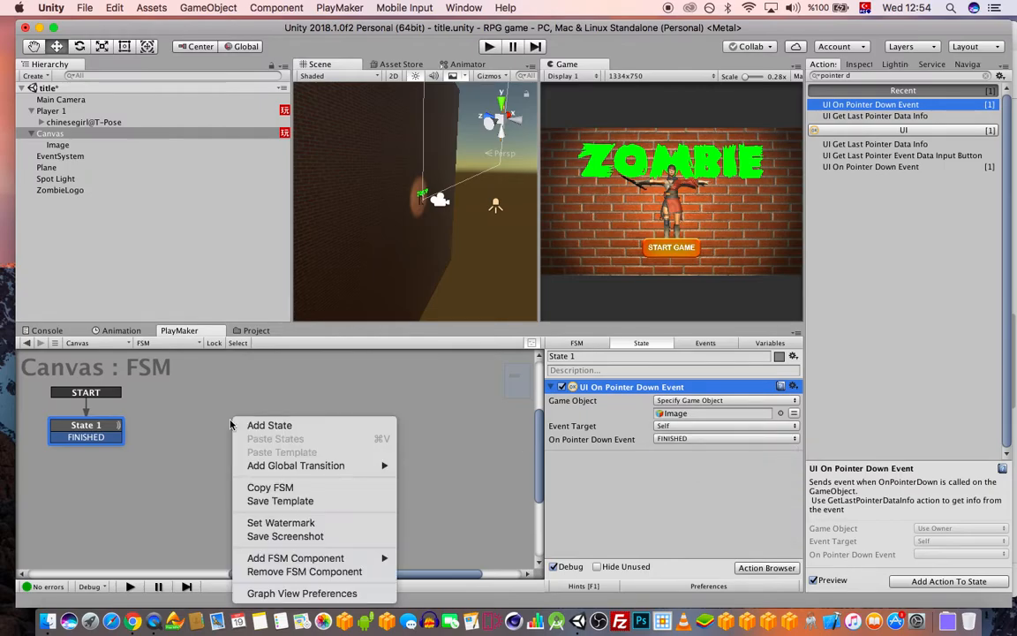
{"action": "left_click", "coordinate": [271, 425]}
{"action": "left_click_drag", "start_coordinate": [85, 437], "coordinate": [265, 425]}
{"action": "left_click_drag", "start_coordinate": [857, 77], "coordinate": [766, 73]}
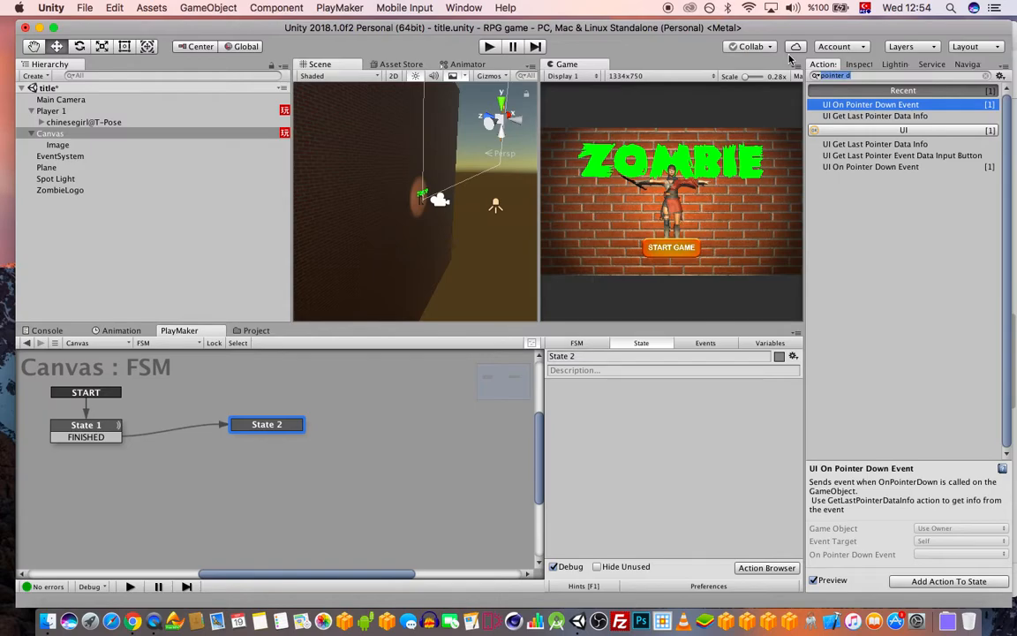
{"action": "type", "text": "scene"}
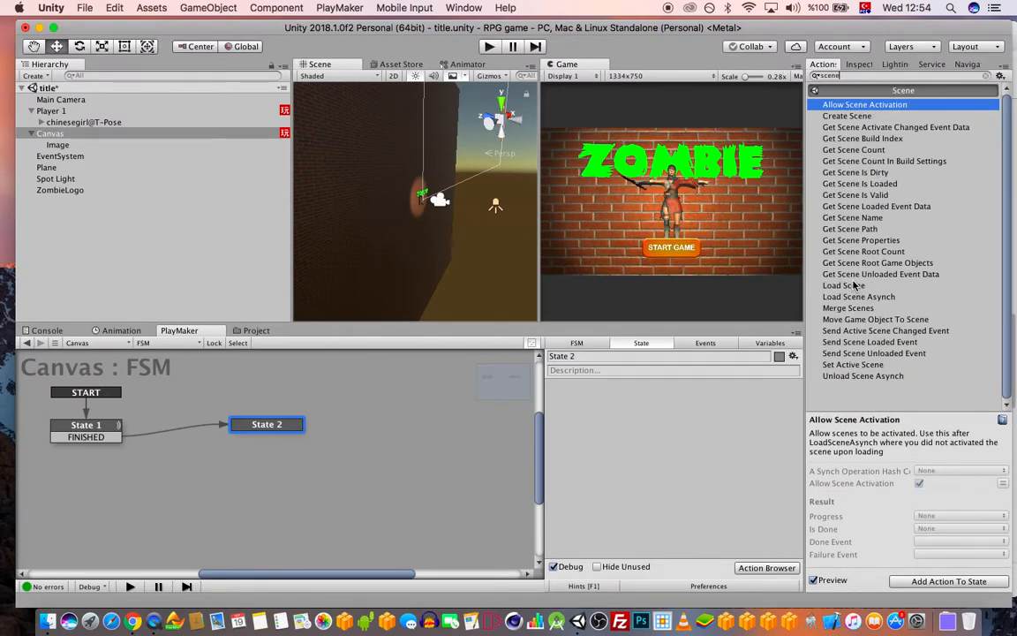
Add a Load Level action to State 2 and check the scene names in Build Settings
{"action": "left_click_drag", "start_coordinate": [857, 75], "coordinate": [793, 82]}
{"action": "type", "text": "load lev"}
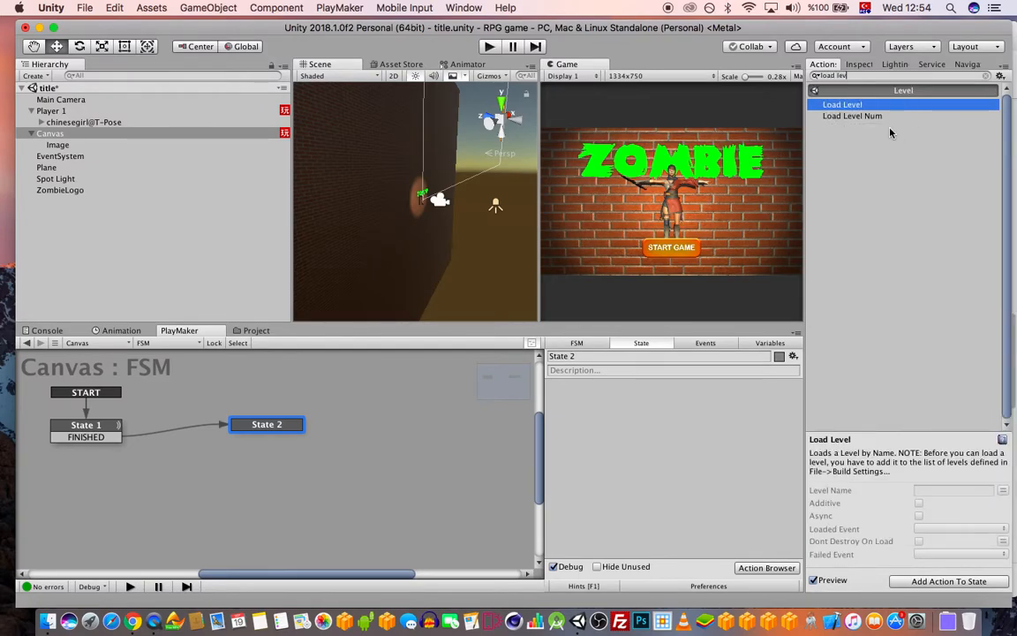
{"action": "double_click", "coordinate": [862, 106]}
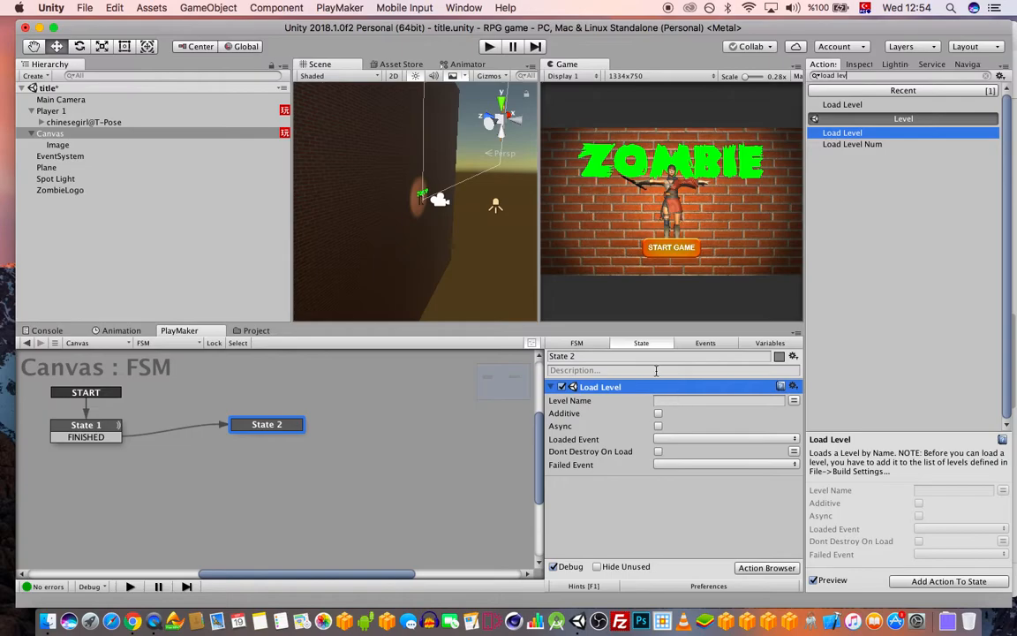
{"action": "left_click", "coordinate": [85, 7]}
{"action": "left_click", "coordinate": [132, 144]}
{"action": "left_click_drag", "start_coordinate": [492, 78], "coordinate": [183, 41]}
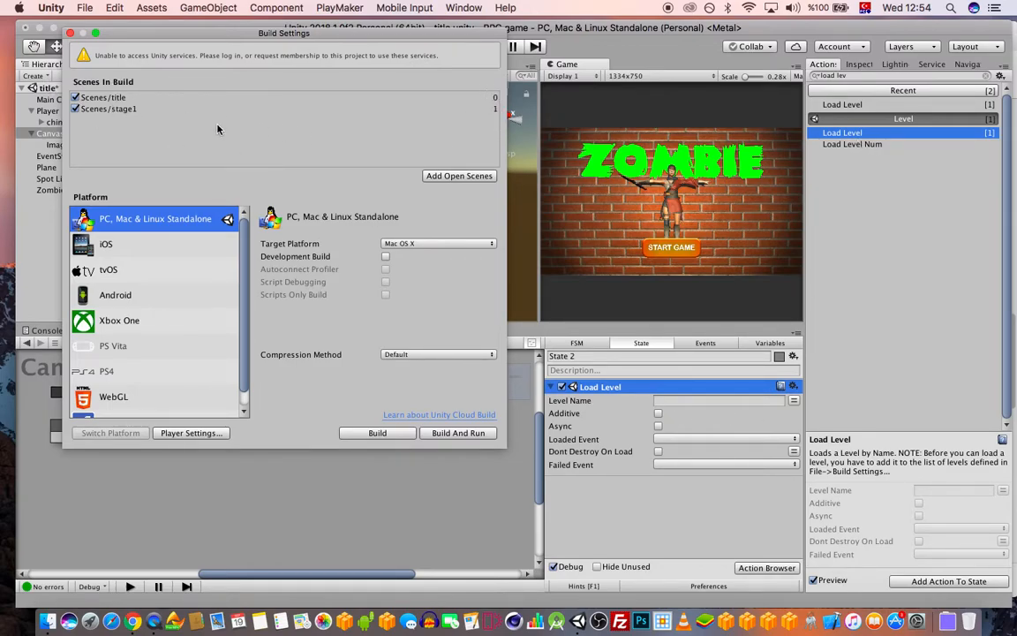
{"action": "left_click", "coordinate": [70, 33]}
Set the level name to stage1, save the scene, and run it in Play mode
{"action": "left_click", "coordinate": [672, 401]}
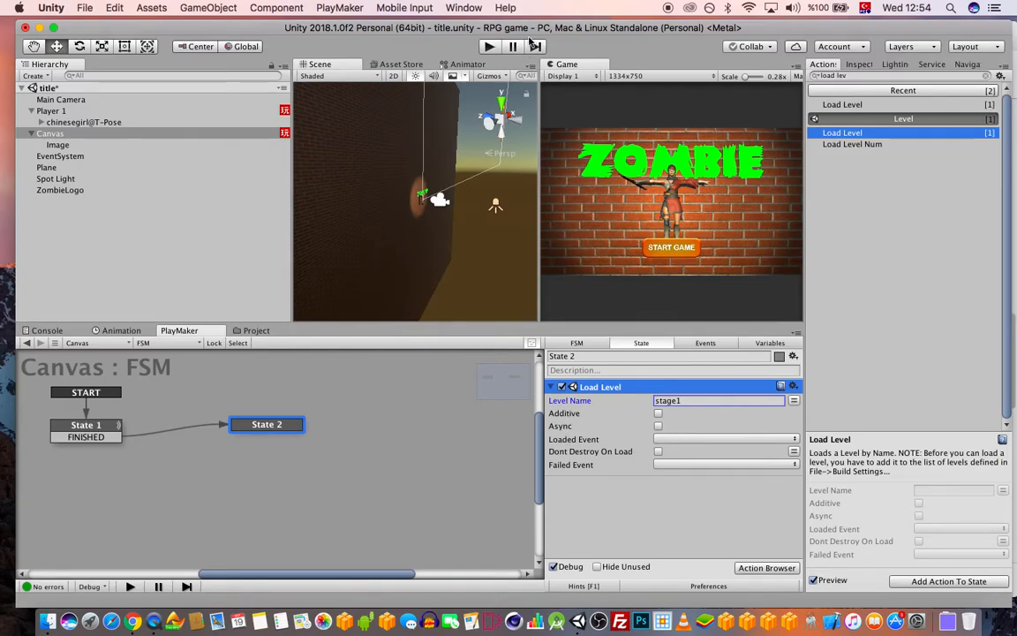
{"action": "left_click_drag", "start_coordinate": [525, 28], "coordinate": [531, 28]}
{"action": "key", "text": "super+s"}
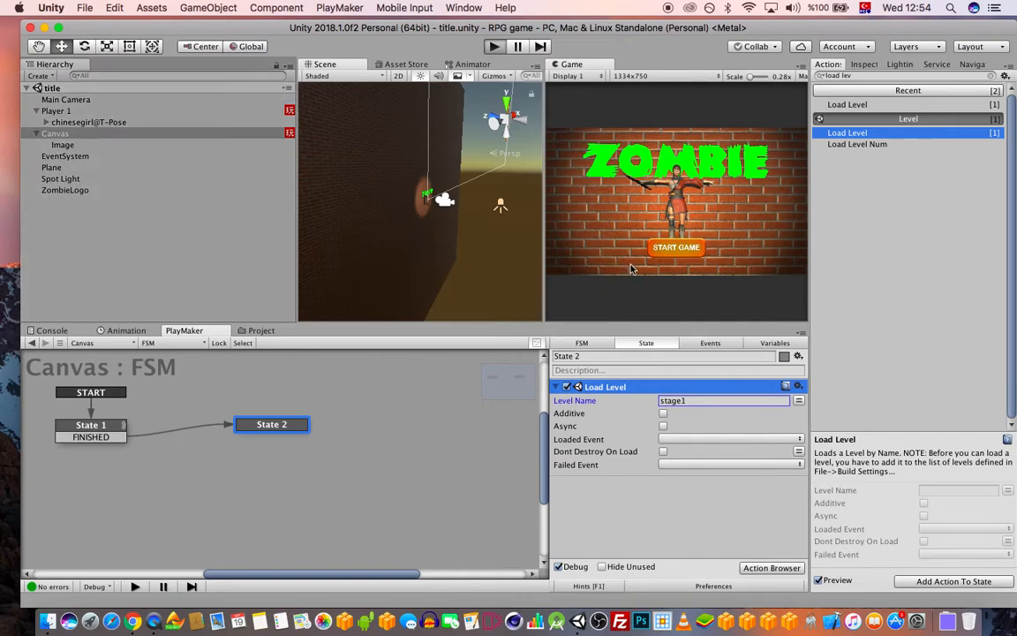
{"action": "key", "text": "super+p"}
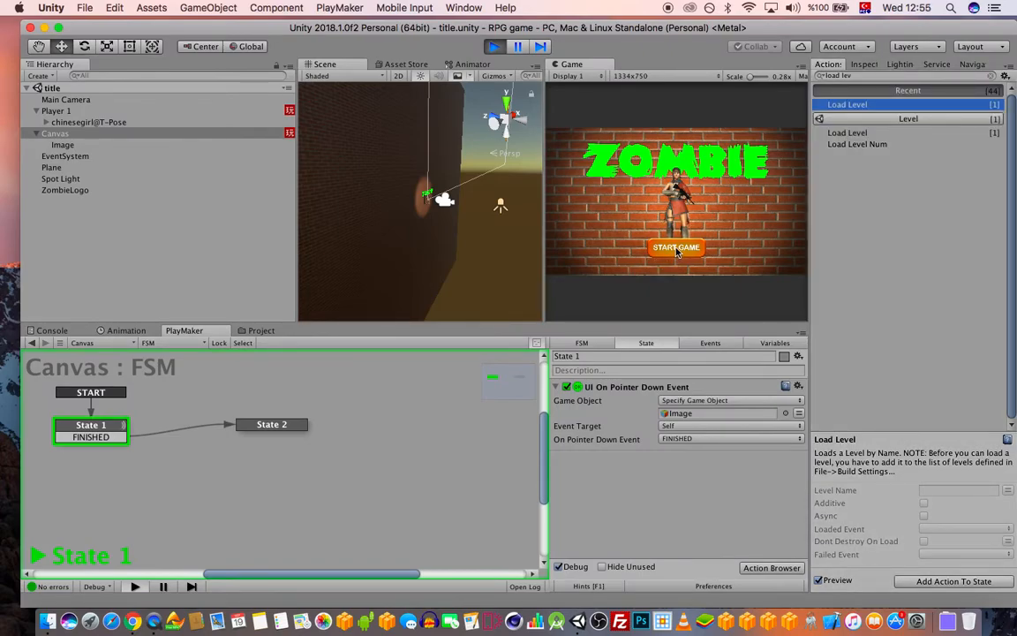
Test Start Game in play mode, move the player, then stop playing
{"action": "left_click", "coordinate": [677, 249]}
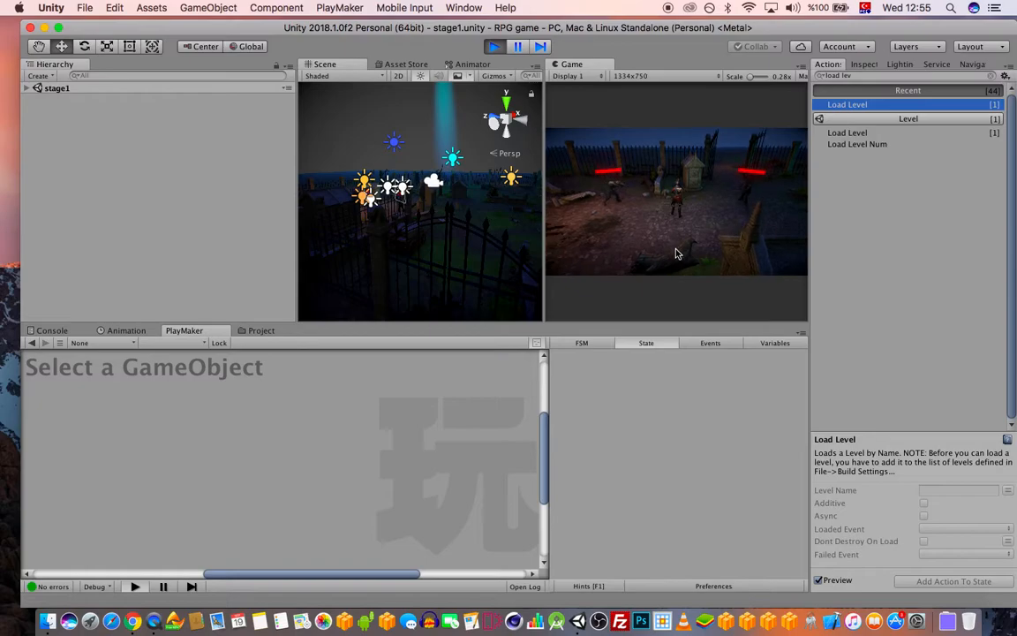
{"action": "key", "text": "Left"}
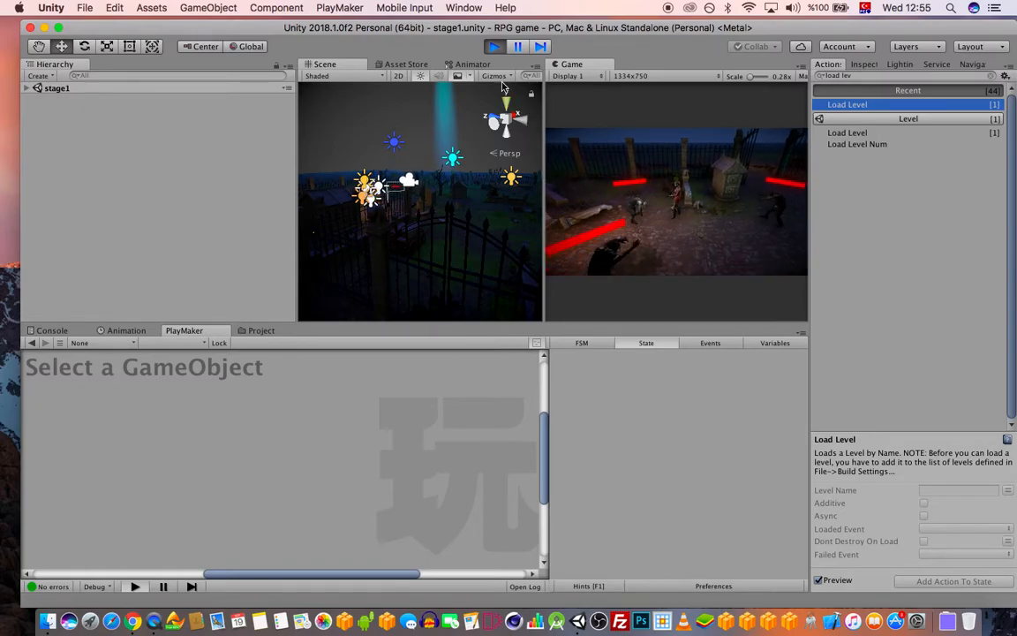
{"action": "left_click", "coordinate": [515, 47]}
{"action": "left_click", "coordinate": [495, 47]}
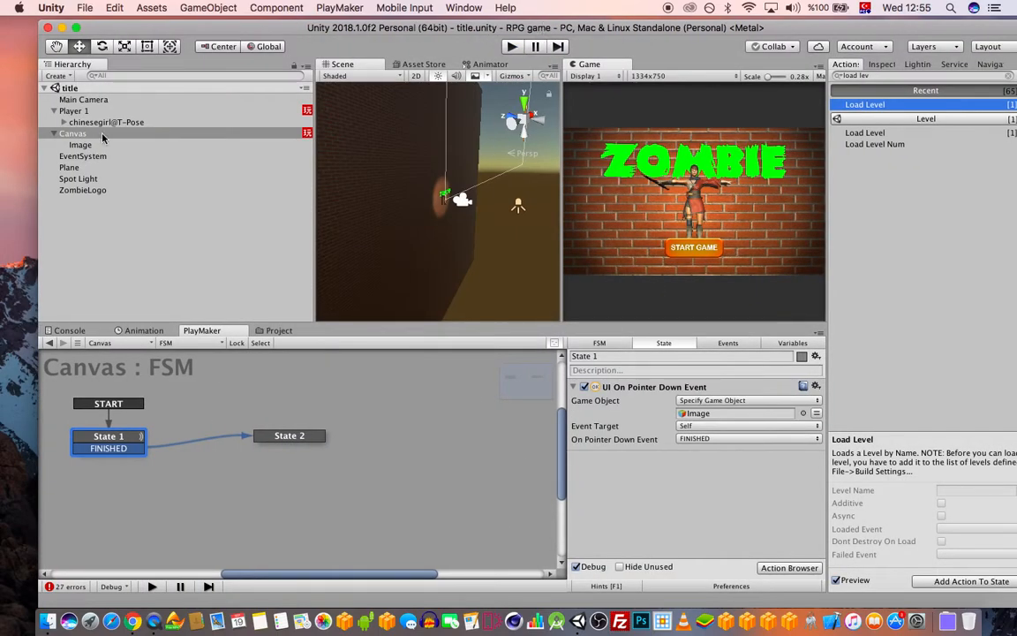
Open the Scenes/stage1 scene and show the Player's PlayerHealth FSM in PlayMaker
{"action": "left_click", "coordinate": [275, 330]}
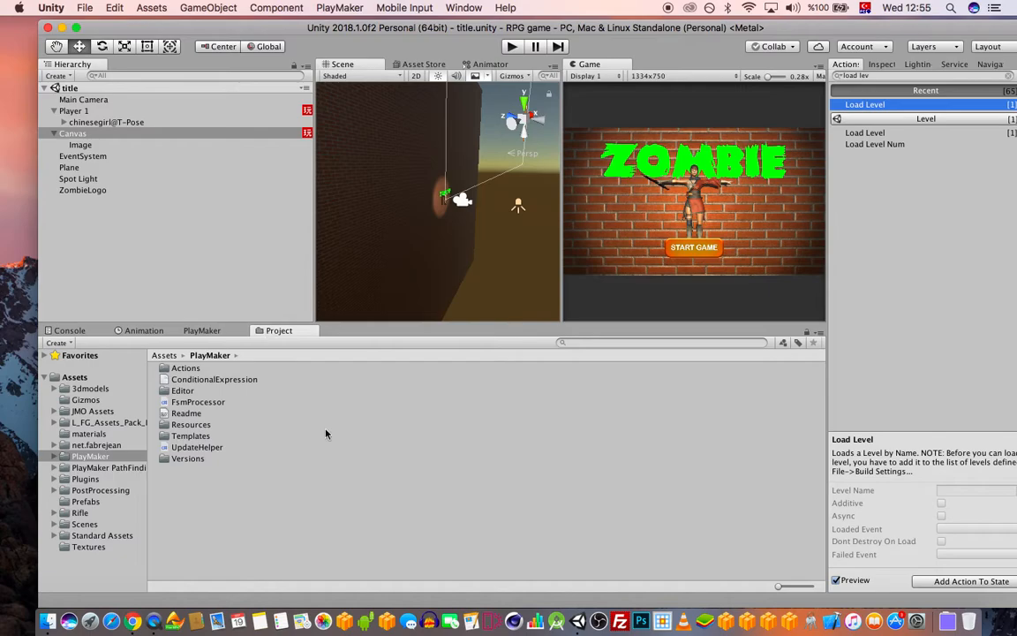
{"action": "left_click", "coordinate": [128, 524]}
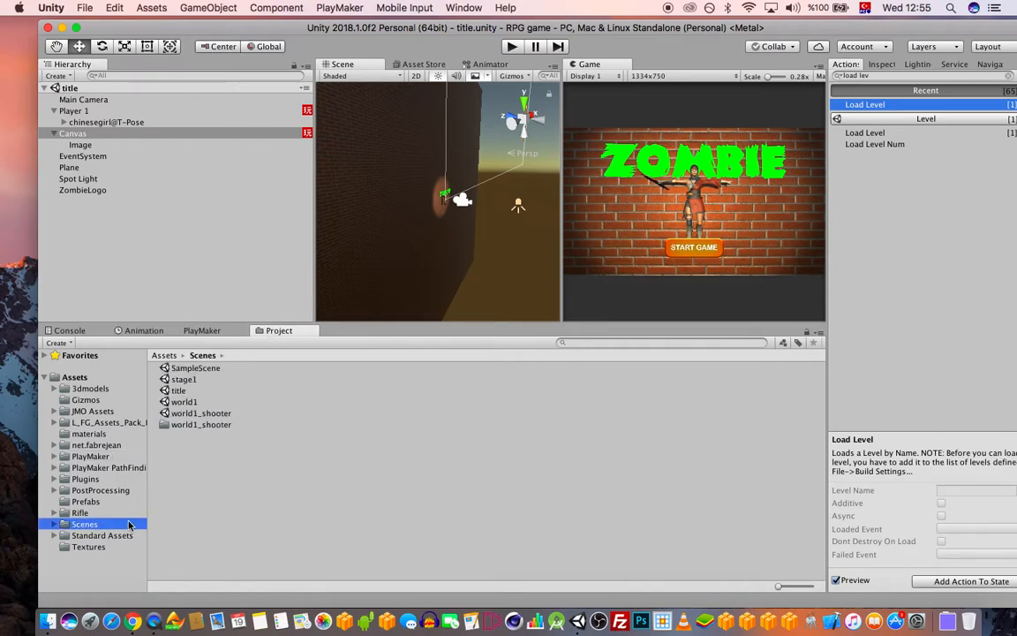
{"action": "double_click", "coordinate": [199, 381]}
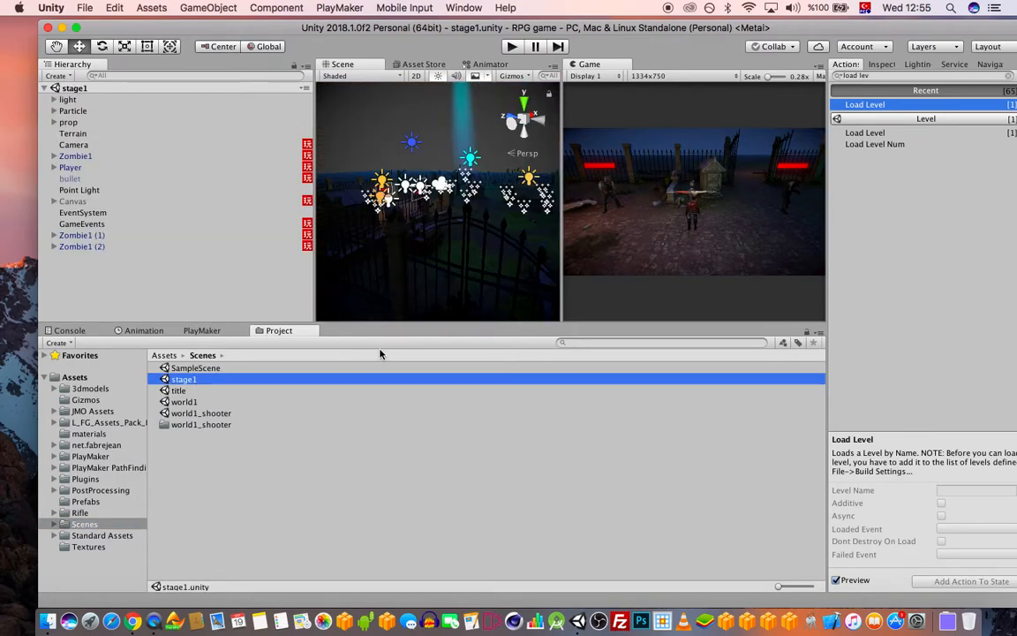
{"action": "left_click", "coordinate": [71, 167]}
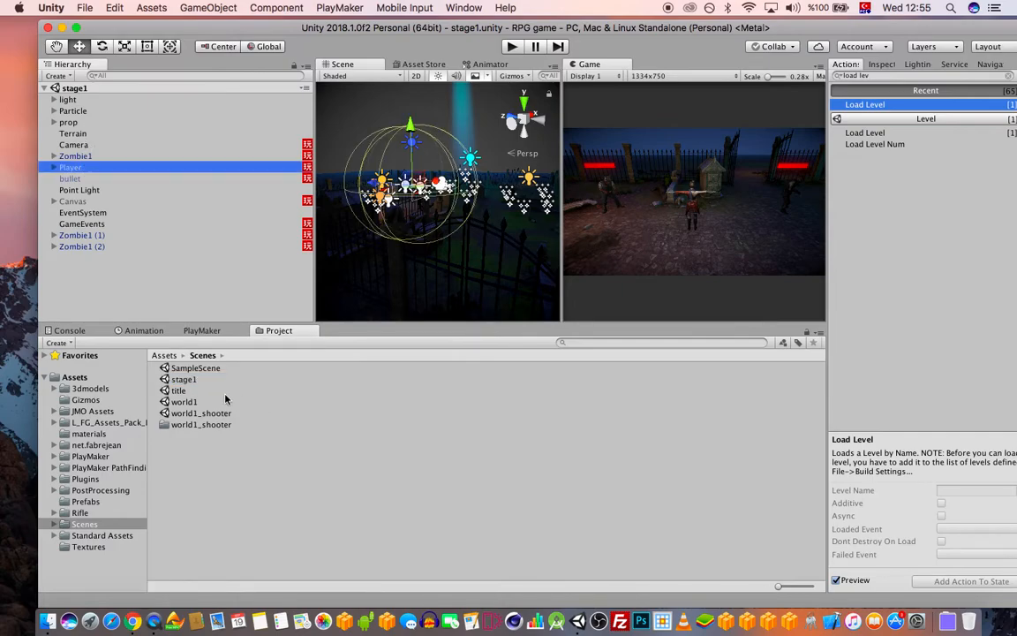
{"action": "left_click", "coordinate": [202, 330]}
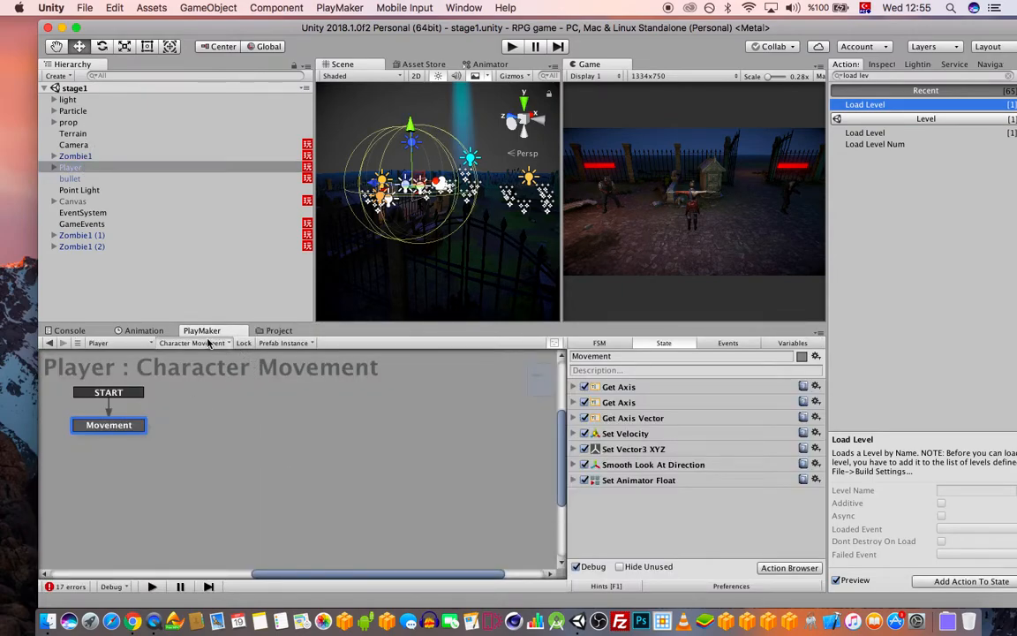
{"action": "left_click", "coordinate": [192, 342]}
{"action": "left_click", "coordinate": [245, 375]}
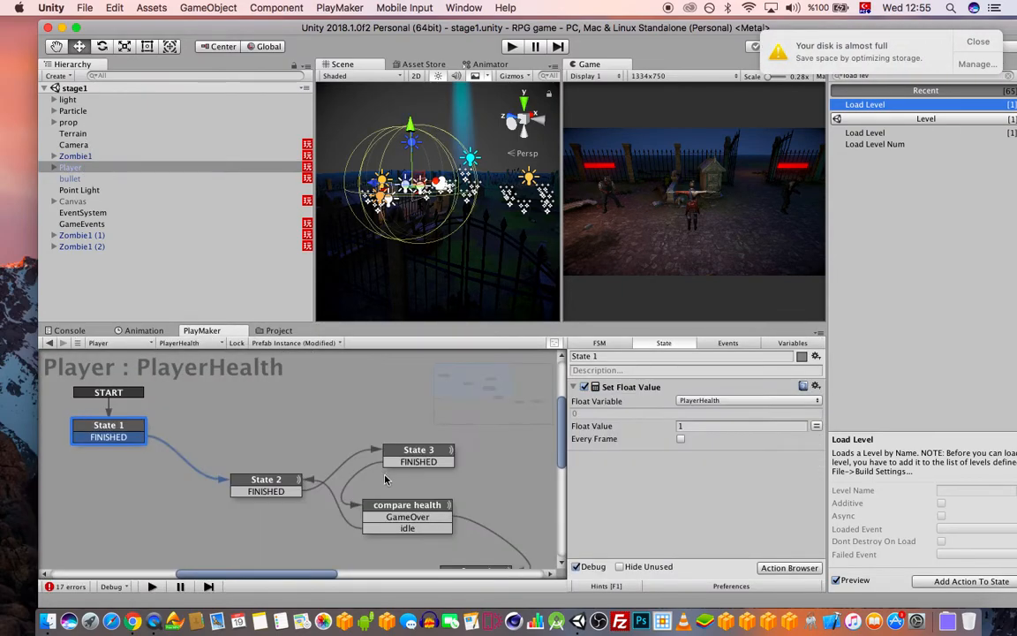
Pan the PlayerHealth graph to inspect State 5's MunchEvent broadcast
{"action": "middle_click_drag", "start_coordinate": [415, 495], "coordinate": [255, 404]}
{"action": "middle_click_drag", "start_coordinate": [346, 473], "coordinate": [273, 448]}
{"action": "left_click", "coordinate": [378, 498]}
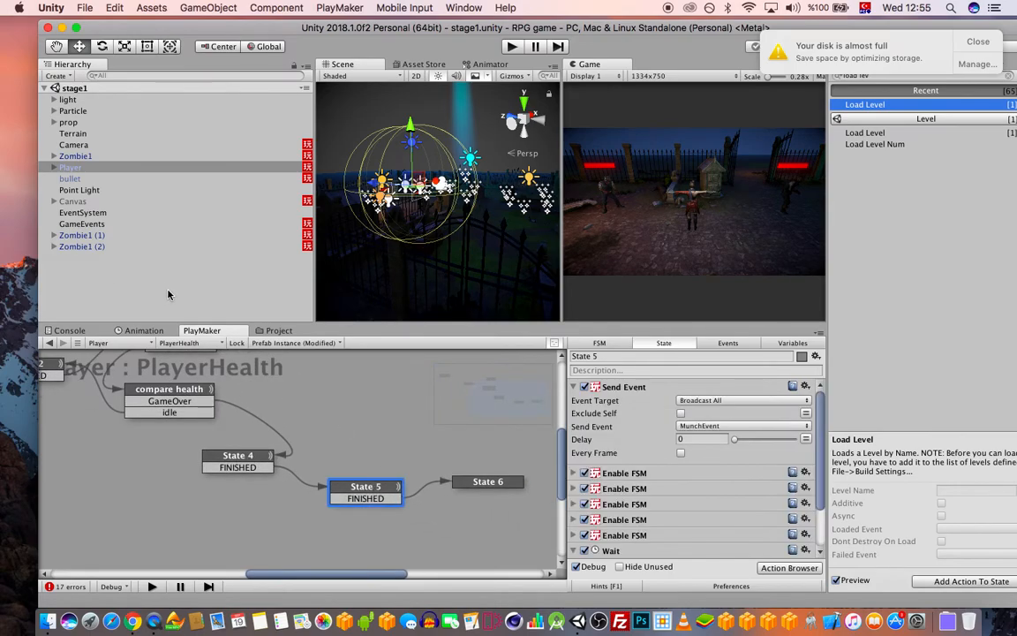
Inspect the Canvas's healthbar FSM and its child objects, including bullet
{"action": "left_click", "coordinate": [78, 201]}
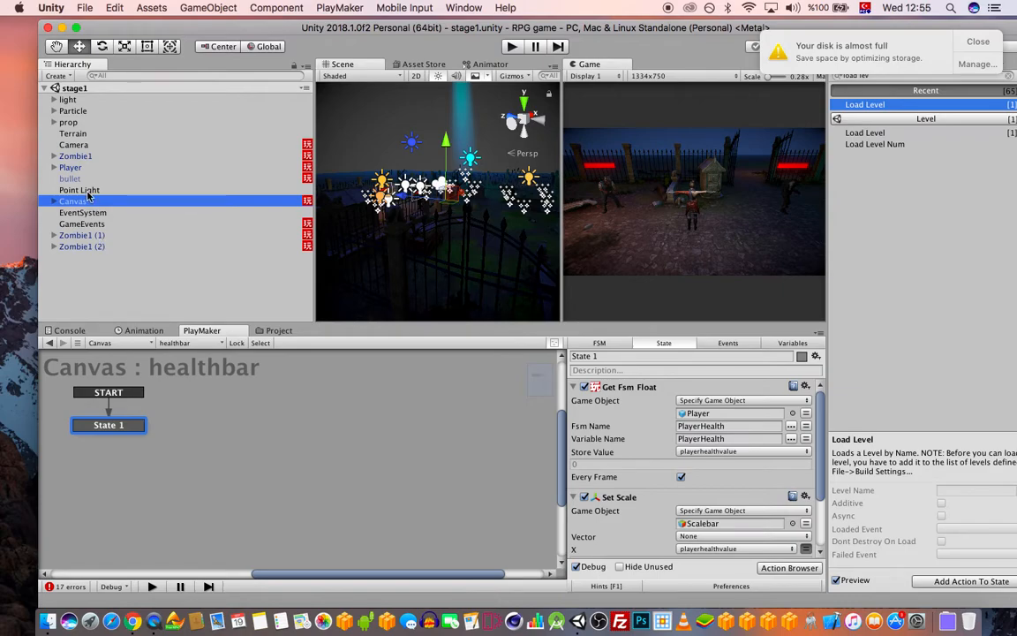
{"action": "scroll", "coordinate": [722, 438], "scroll_direction": "down", "scroll_amount": 3}
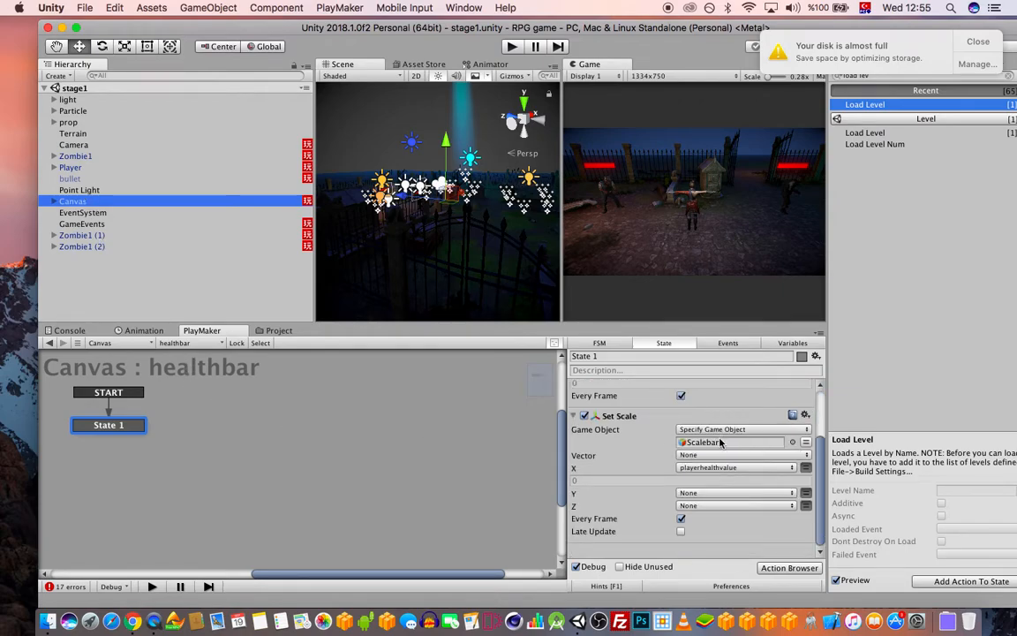
{"action": "scroll", "coordinate": [722, 444], "scroll_direction": "up", "scroll_amount": 3}
{"action": "left_click", "coordinate": [176, 342]}
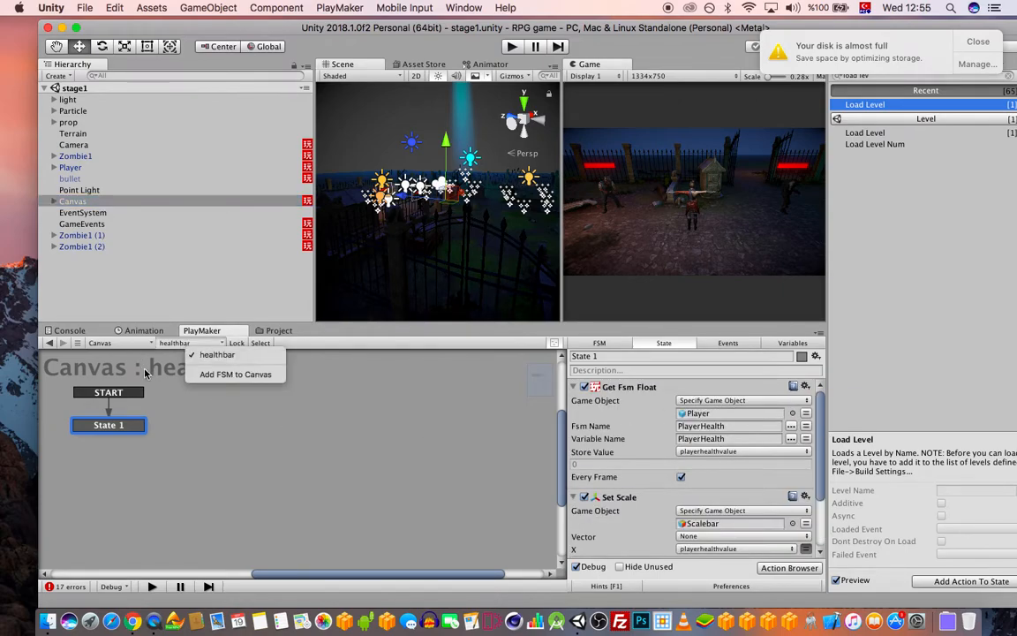
{"action": "left_click", "coordinate": [137, 338]}
{"action": "left_click", "coordinate": [54, 203]}
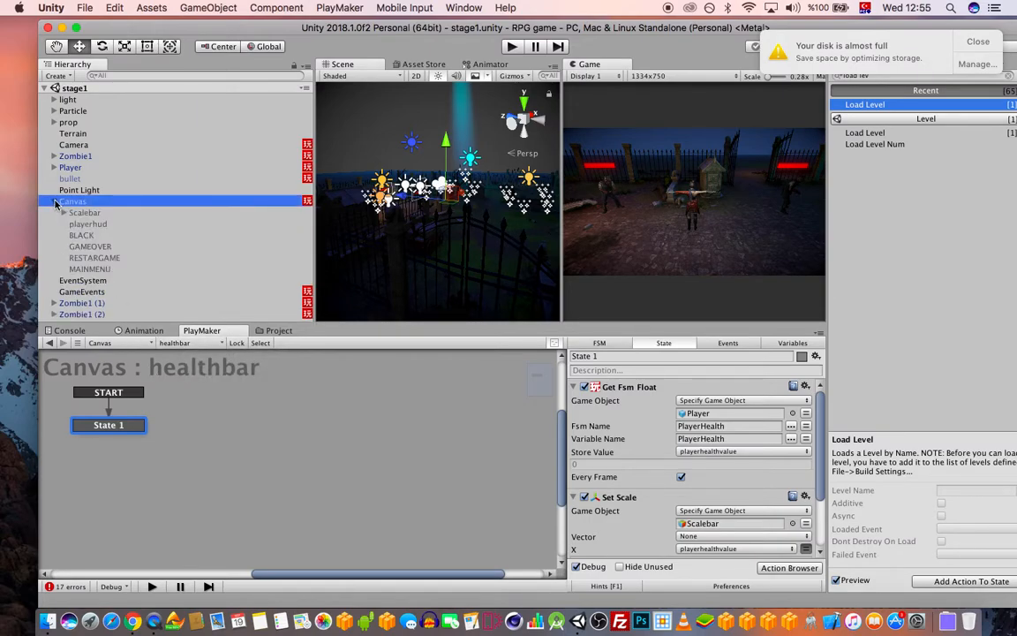
{"action": "left_click", "coordinate": [71, 179]}
Revisit the Player, collapse Canvas, and select GameEvents to view its FSM
{"action": "left_click", "coordinate": [72, 168]}
{"action": "left_click", "coordinate": [54, 202]}
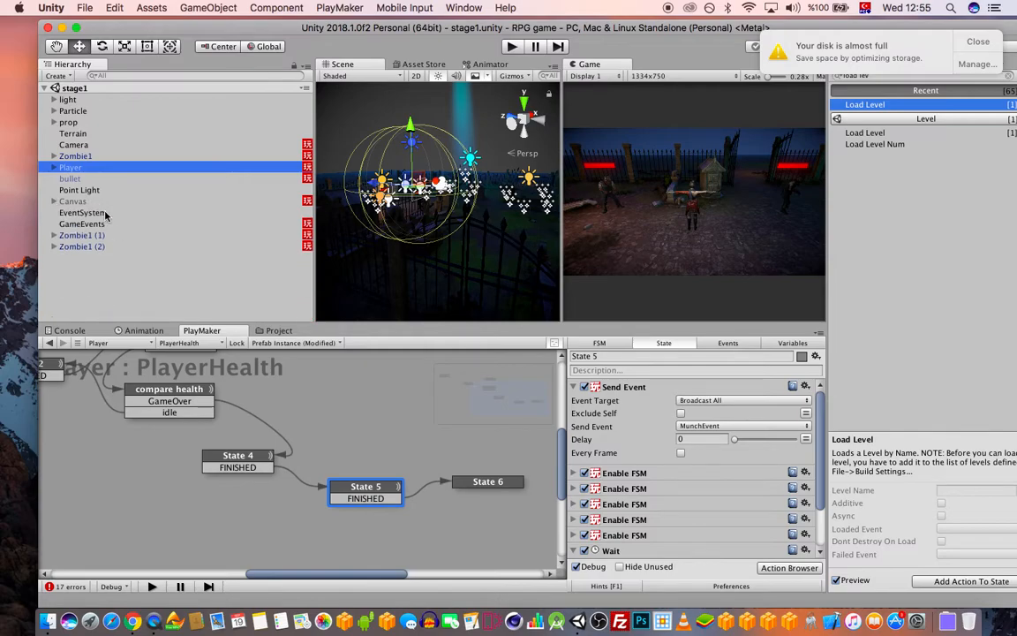
{"action": "left_click", "coordinate": [102, 225]}
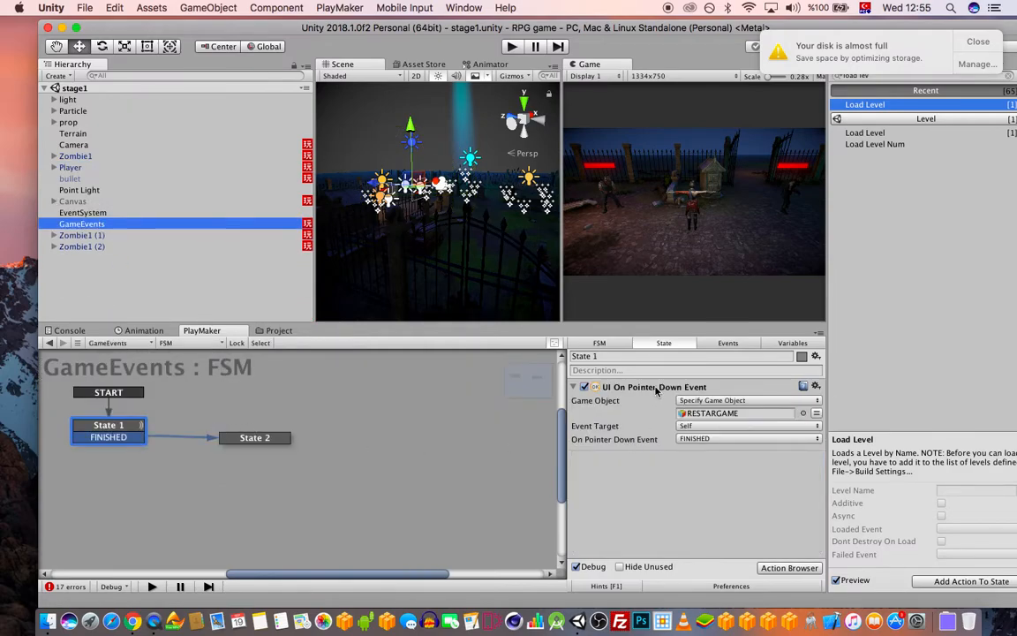
Review State 2's Restart Level action and State 1's pointer-down action
{"action": "left_click", "coordinate": [246, 440]}
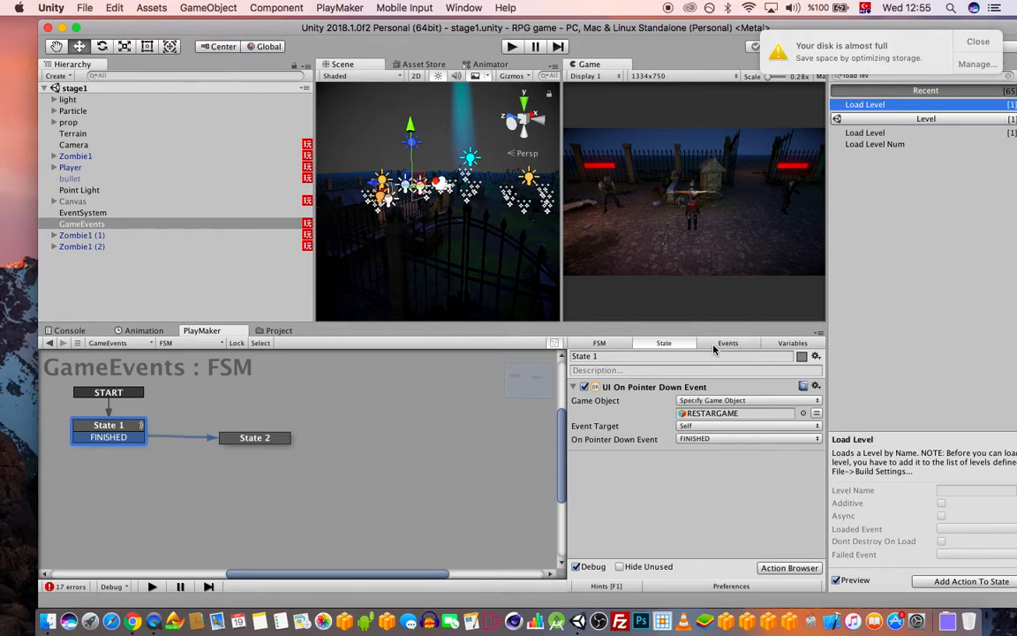
{"action": "left_click", "coordinate": [257, 438]}
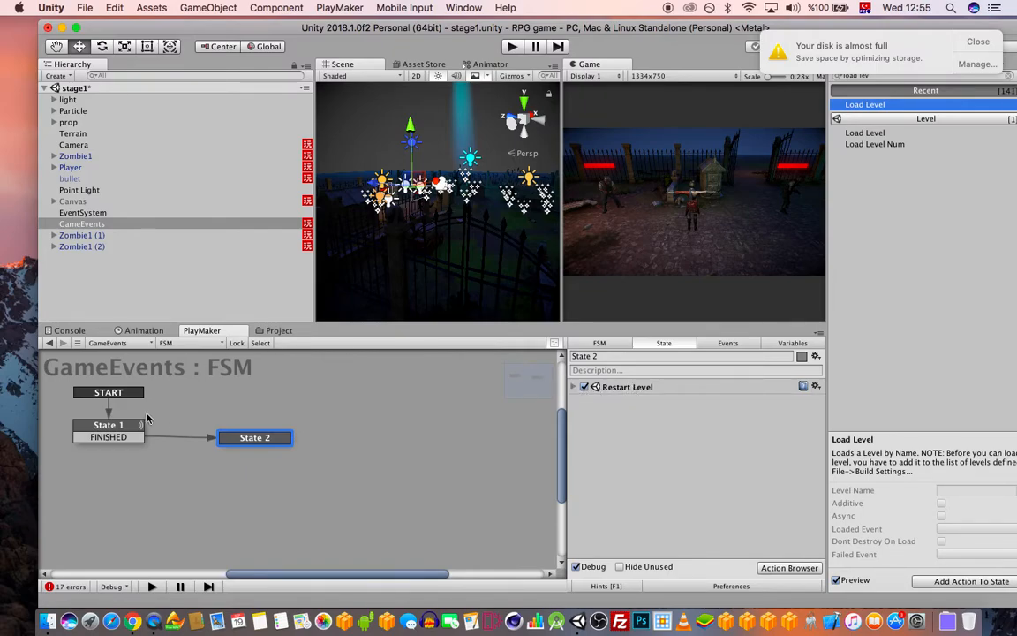
{"action": "left_click", "coordinate": [113, 427]}
Add the events 'restart level' and 'main menu' to the GameEvents FSM
{"action": "left_click", "coordinate": [726, 343]}
{"action": "left_click", "coordinate": [664, 554]}
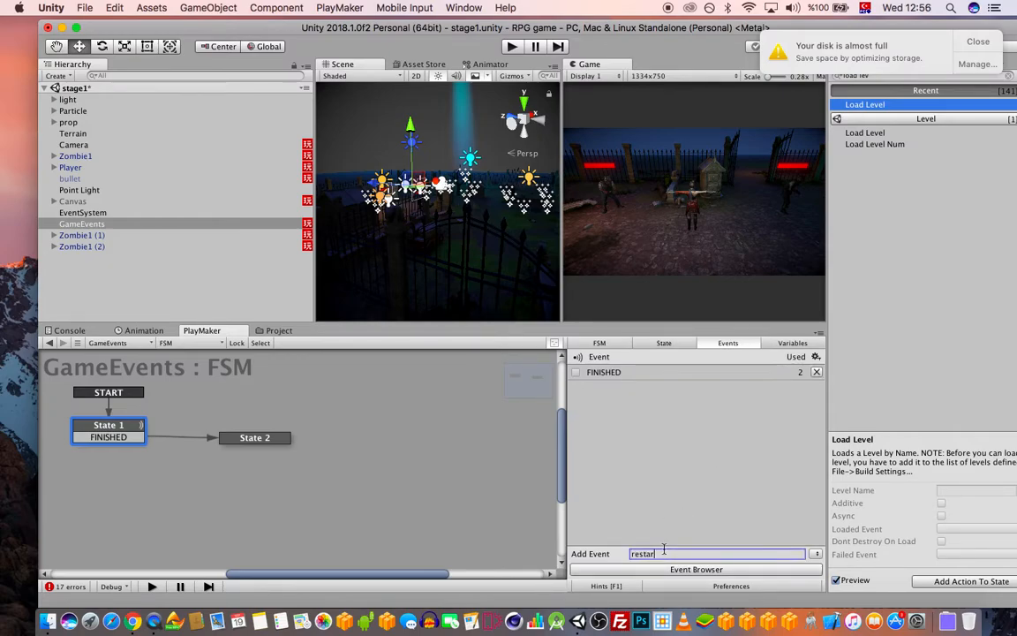
{"action": "type", "text": "restart level"}
{"action": "key", "text": "Return"}
{"action": "left_click", "coordinate": [700, 553]}
{"action": "type", "text": "main menu"}
{"action": "key", "text": "Return"}
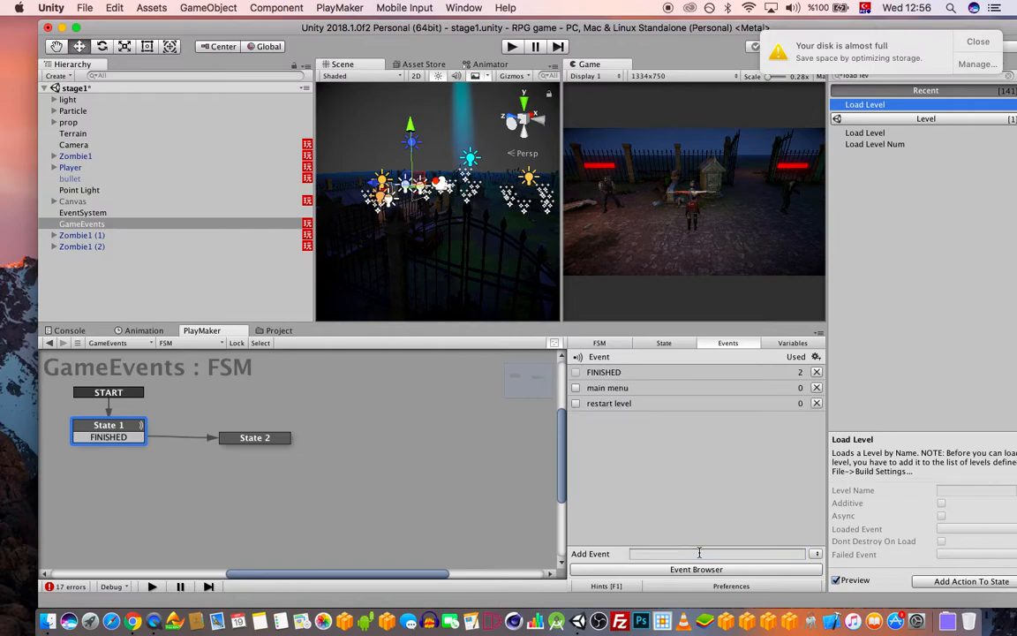
Add a restart level transition from State 1 to State 2, placed above FINISHED
{"action": "left_click", "coordinate": [111, 426]}
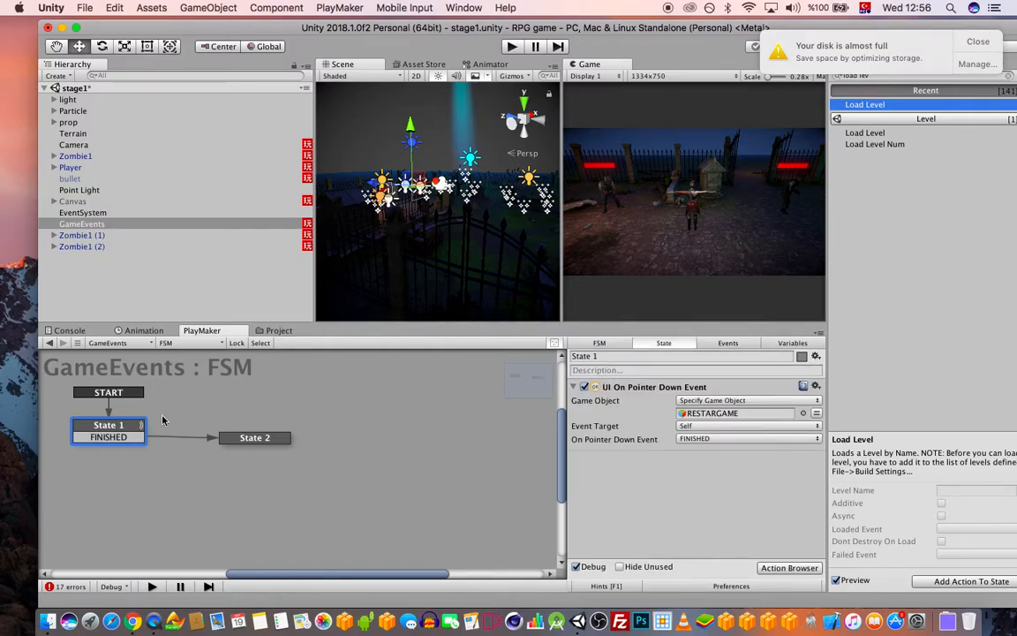
{"action": "right_click", "coordinate": [130, 424]}
{"action": "mouse_move", "coordinate": [215, 436]}
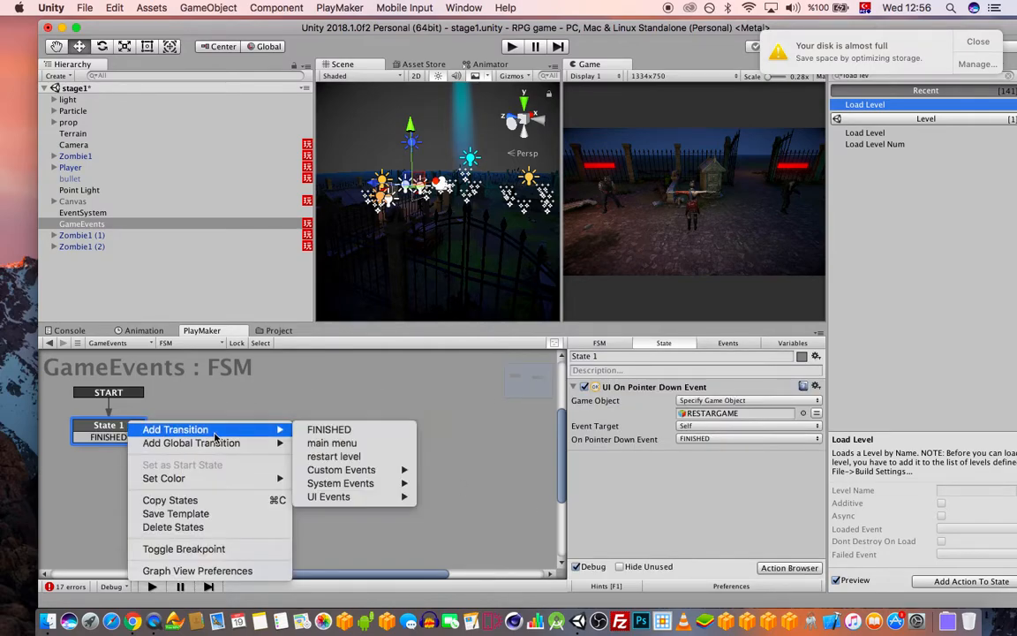
{"action": "left_click", "coordinate": [337, 457]}
{"action": "left_click_drag", "start_coordinate": [140, 448], "coordinate": [221, 438]}
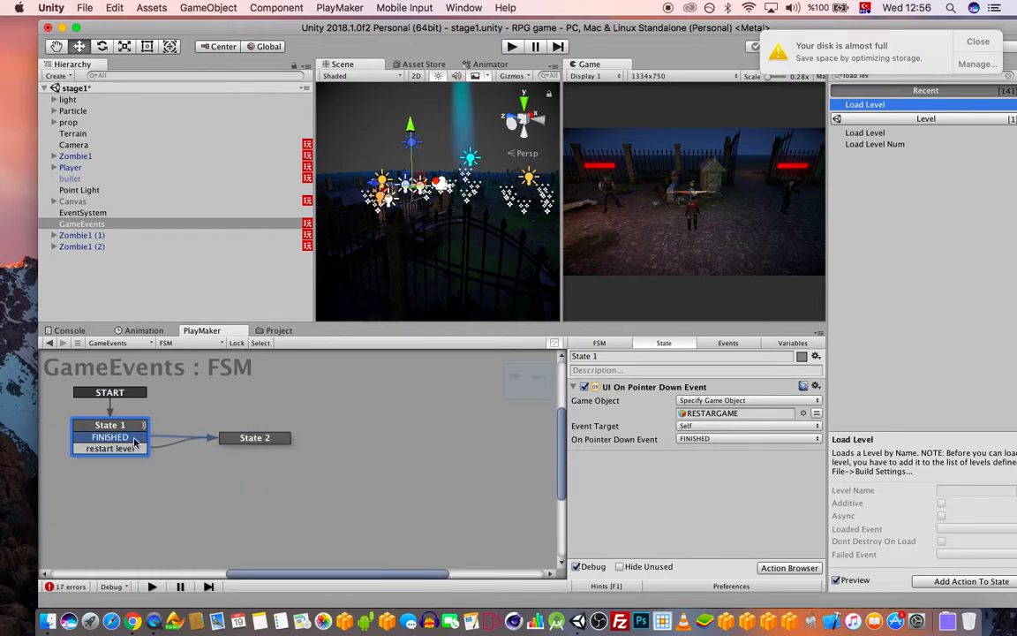
{"action": "right_click", "coordinate": [133, 449]}
{"action": "left_click", "coordinate": [190, 509]}
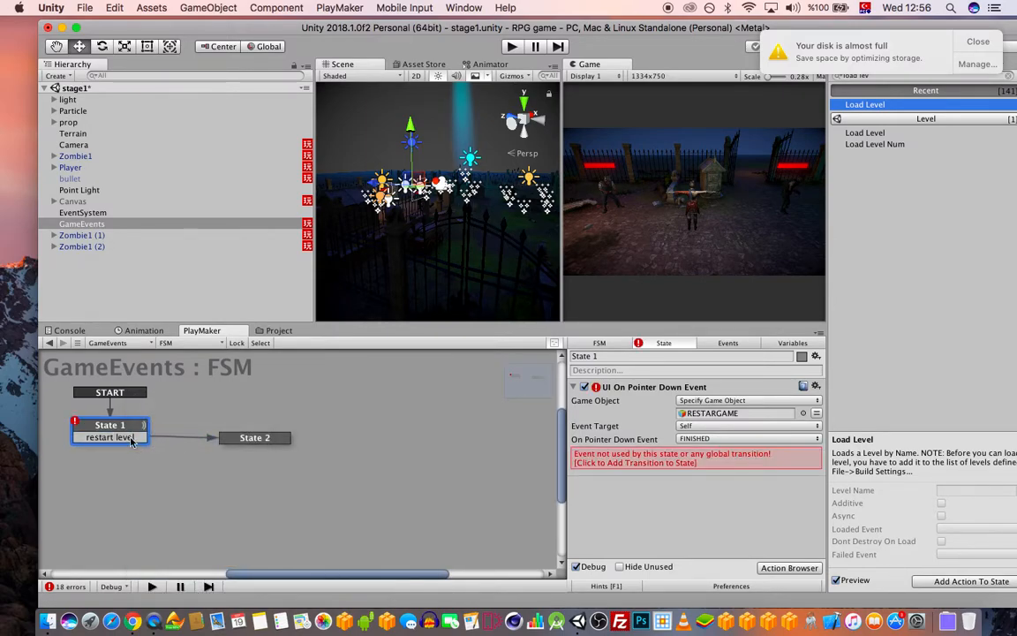
Delete State 1's FINISHED transition and make the pointer-down action send restart level, then copy it
{"action": "left_click", "coordinate": [733, 439]}
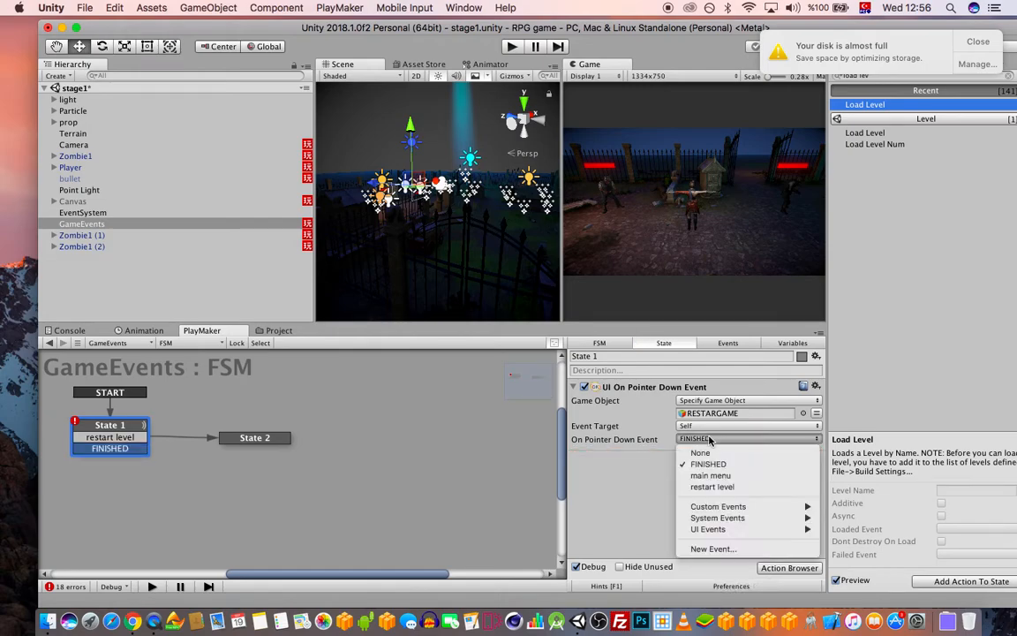
{"action": "left_click", "coordinate": [570, 470]}
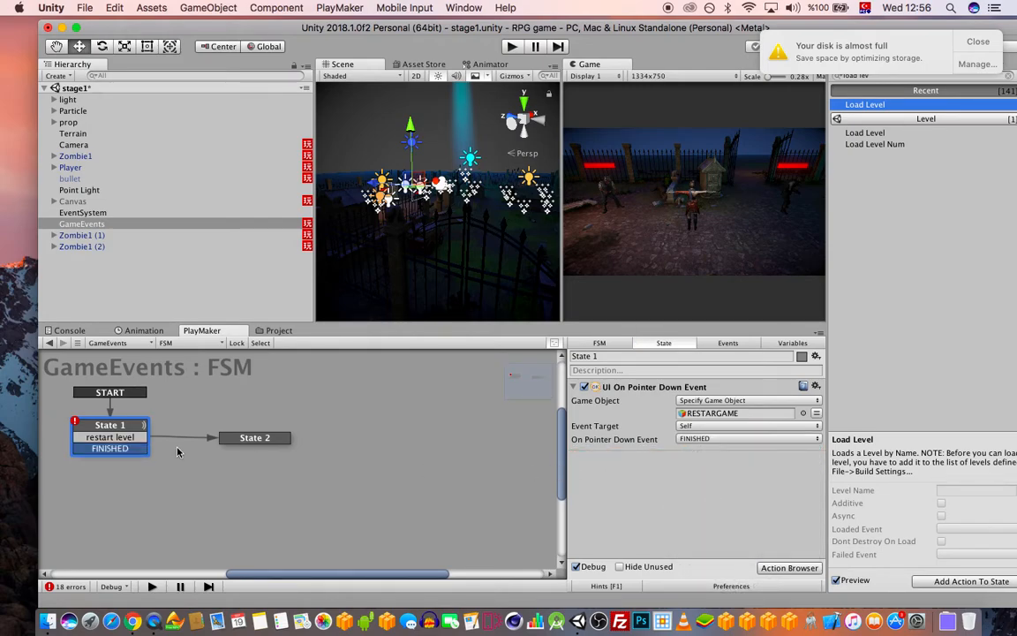
{"action": "right_click", "coordinate": [113, 451]}
{"action": "left_click", "coordinate": [189, 573]}
{"action": "left_click", "coordinate": [724, 439]}
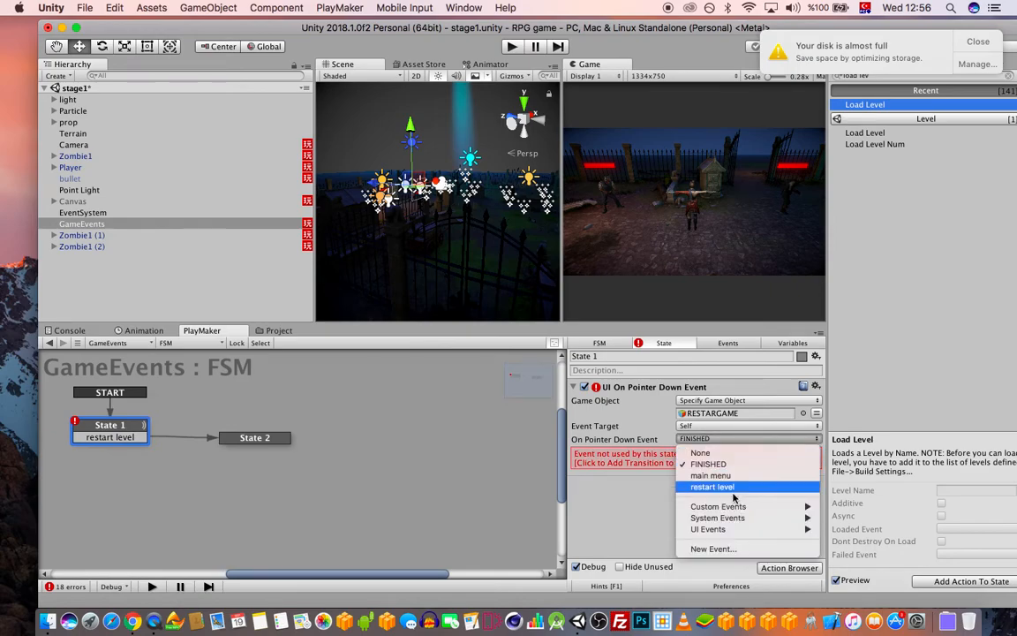
{"action": "left_click", "coordinate": [712, 486]}
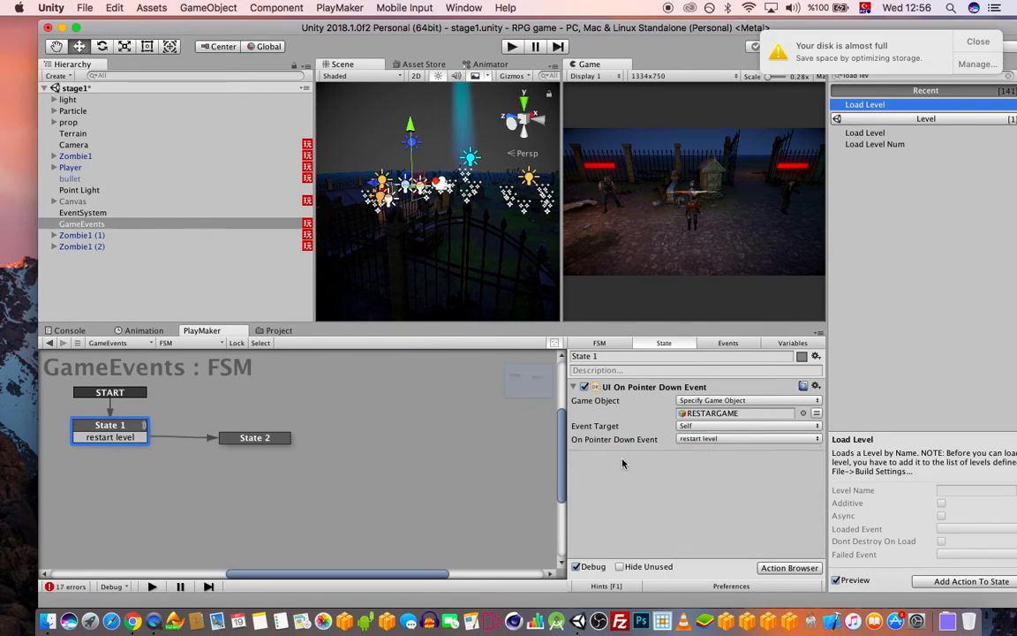
{"action": "left_click", "coordinate": [637, 388]}
{"action": "key", "text": "super+c"}
Paste a duplicate pointer-down action sending main menu and add its transition
{"action": "key", "text": "super+v"}
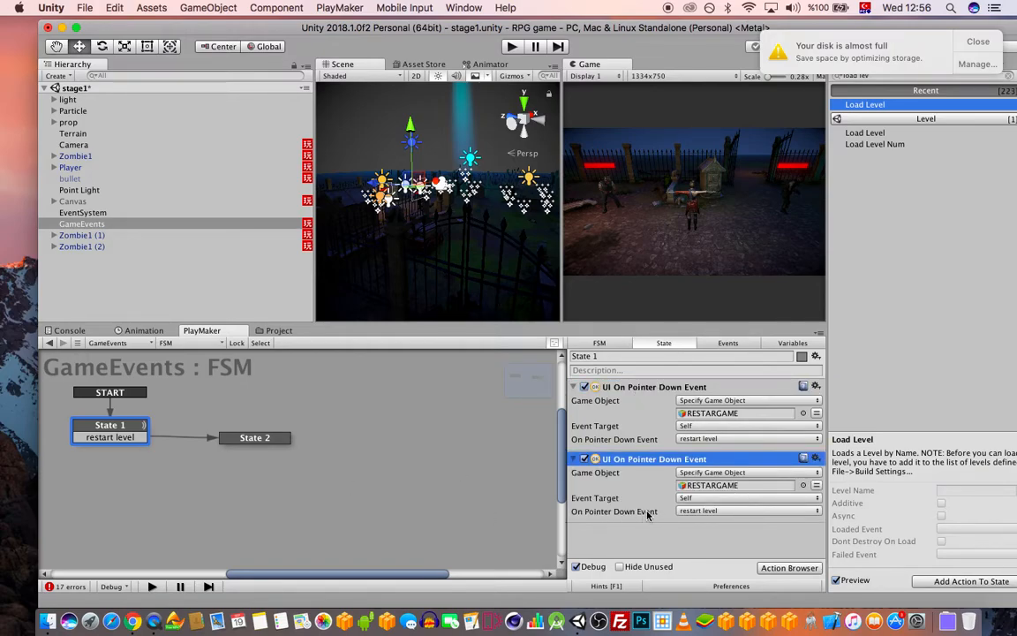
{"action": "left_click", "coordinate": [706, 510]}
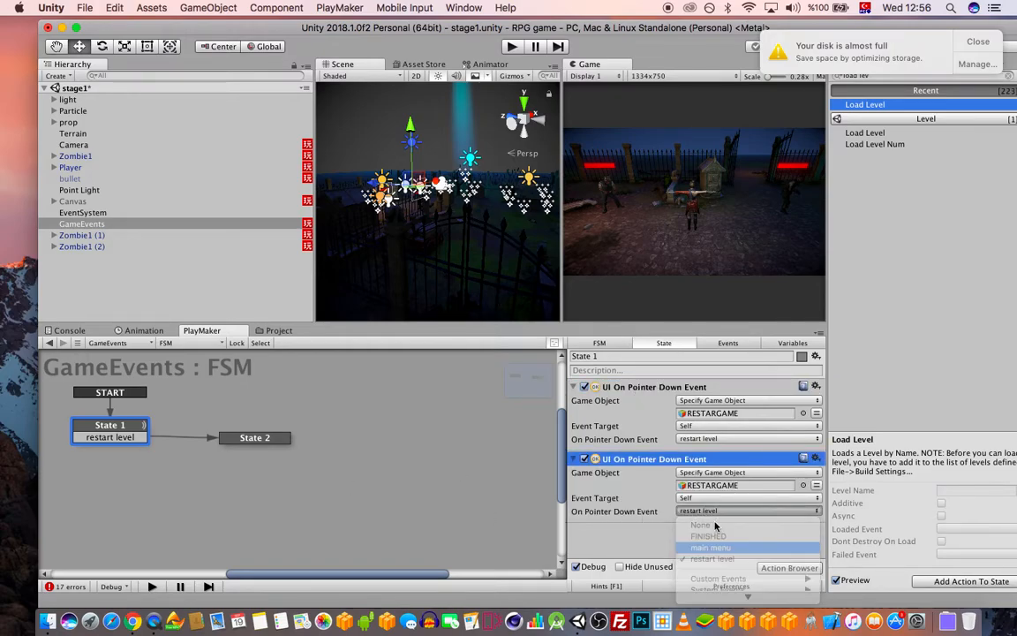
{"action": "left_click", "coordinate": [714, 546]}
{"action": "left_click", "coordinate": [710, 535]}
Remove the accidentally pasted extra State 3 from the graph
{"action": "right_click", "coordinate": [252, 465]}
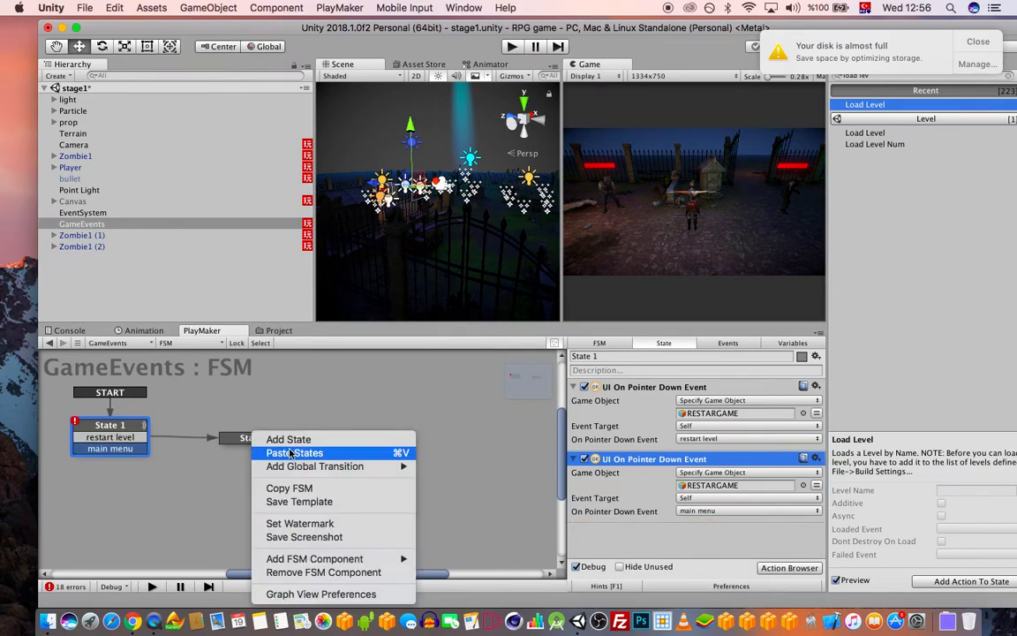
{"action": "left_click", "coordinate": [291, 453]}
{"action": "left_click", "coordinate": [246, 442]}
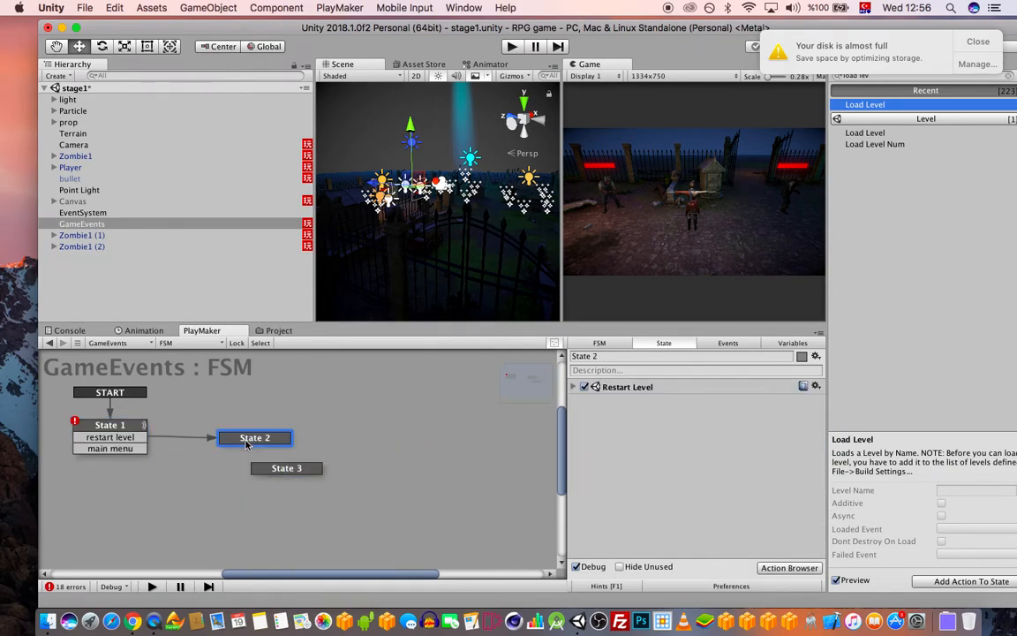
{"action": "left_click", "coordinate": [320, 488]}
{"action": "left_click", "coordinate": [311, 468]}
{"action": "key", "text": "Delete"}
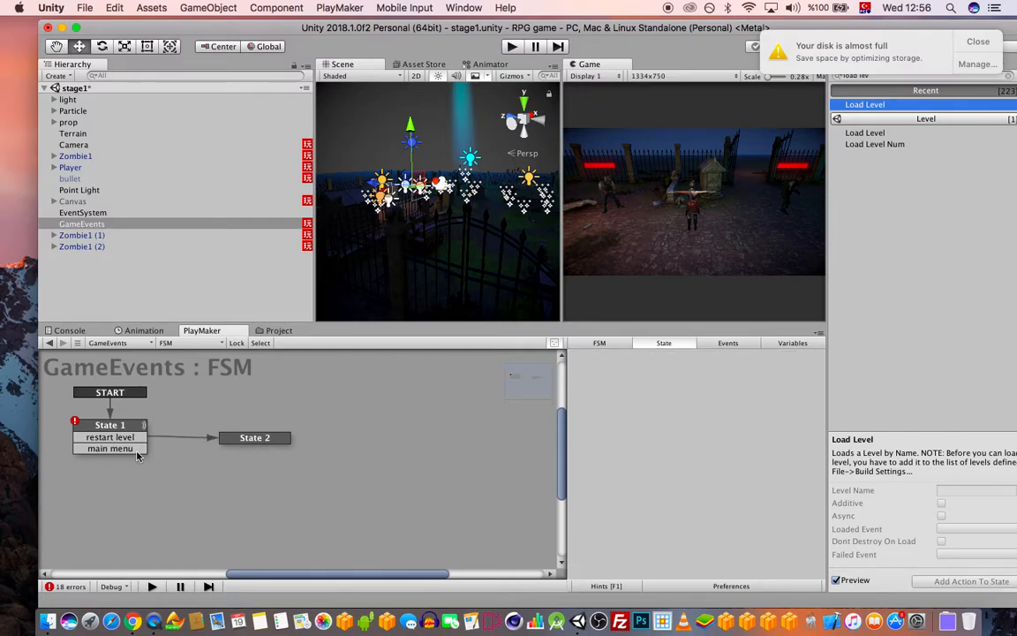
Route the main menu transition to a new State 3 holding a Load Level action
{"action": "left_click_drag", "start_coordinate": [138, 449], "coordinate": [222, 481]}
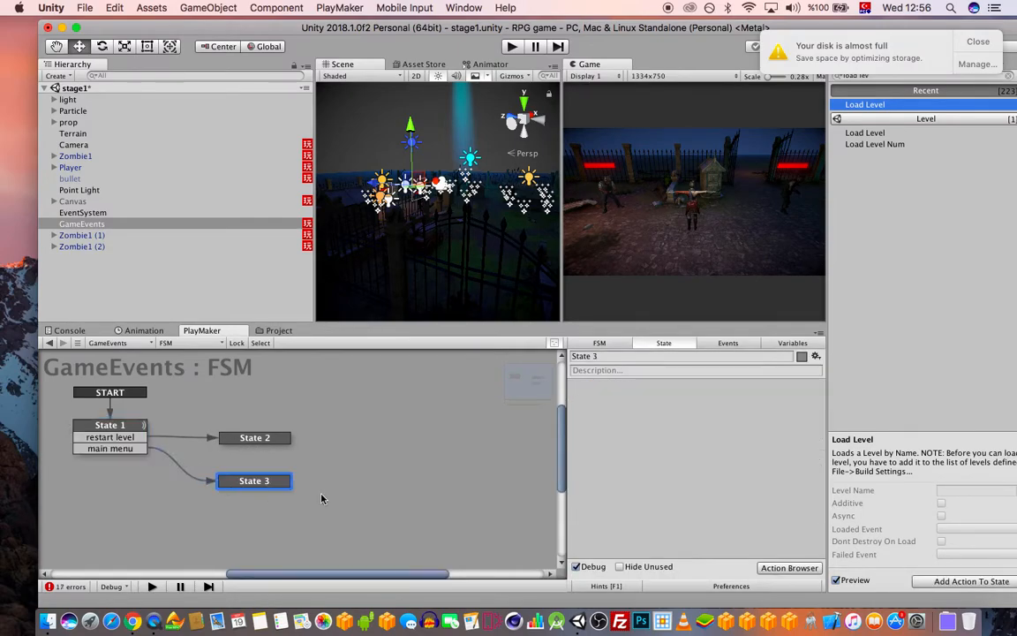
{"action": "left_click", "coordinate": [975, 44]}
{"action": "left_click_drag", "start_coordinate": [883, 104], "coordinate": [702, 411]}
{"action": "left_click", "coordinate": [735, 403]}
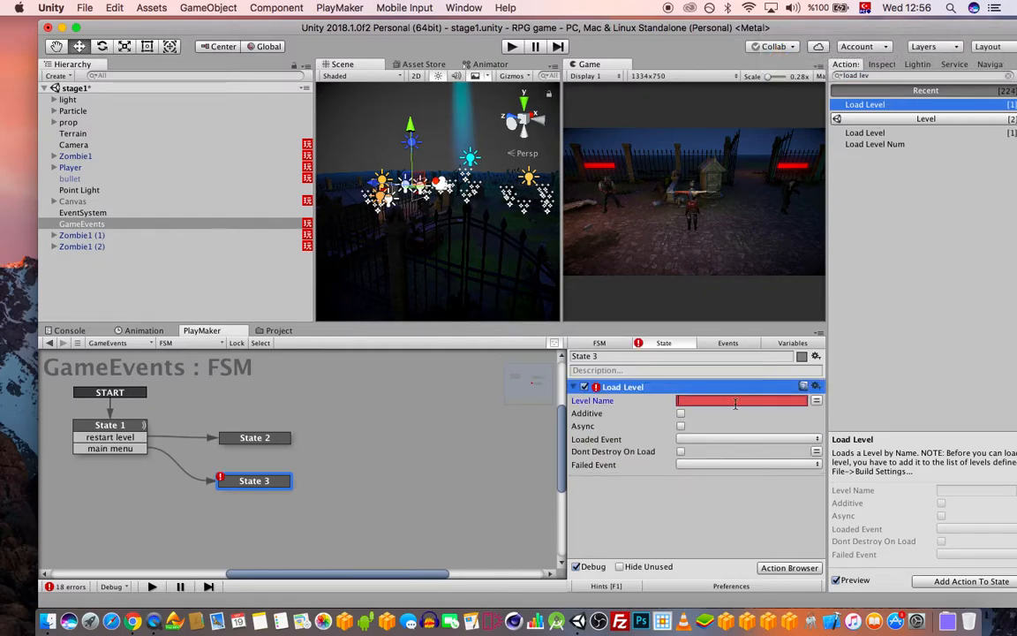
Check scene names in Build Settings and set Load Level's Level Name to 'title'
{"action": "left_click", "coordinate": [84, 7]}
{"action": "left_click", "coordinate": [132, 139]}
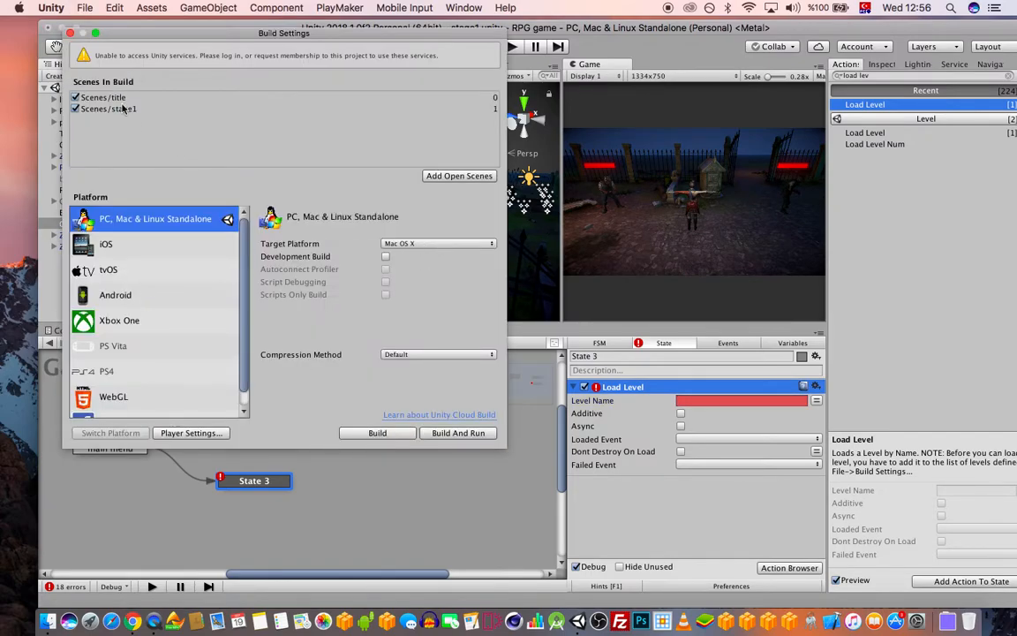
{"action": "left_click", "coordinate": [70, 33]}
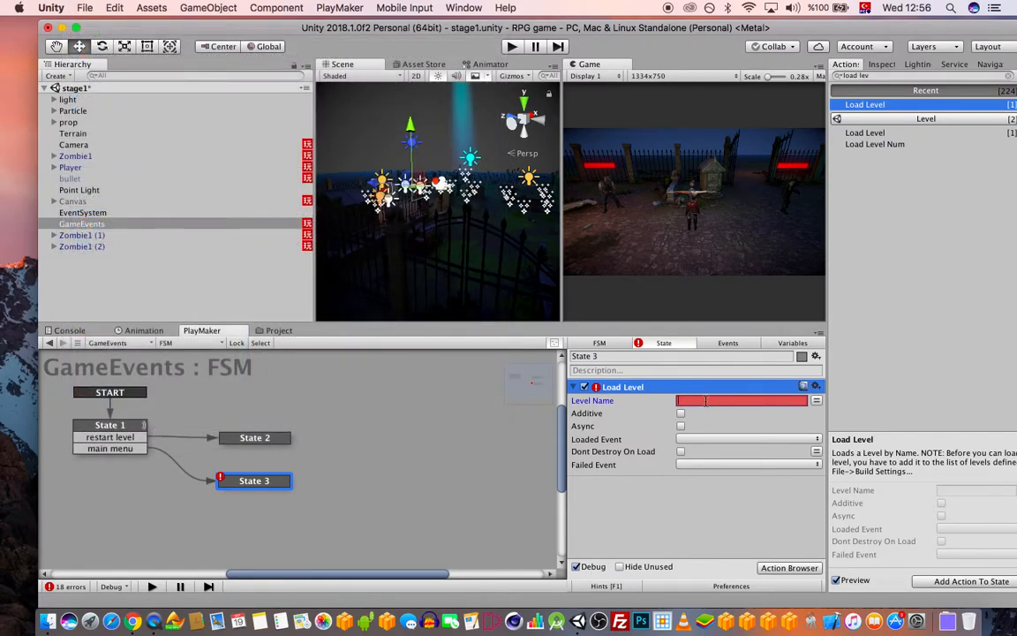
{"action": "type", "text": "title"}
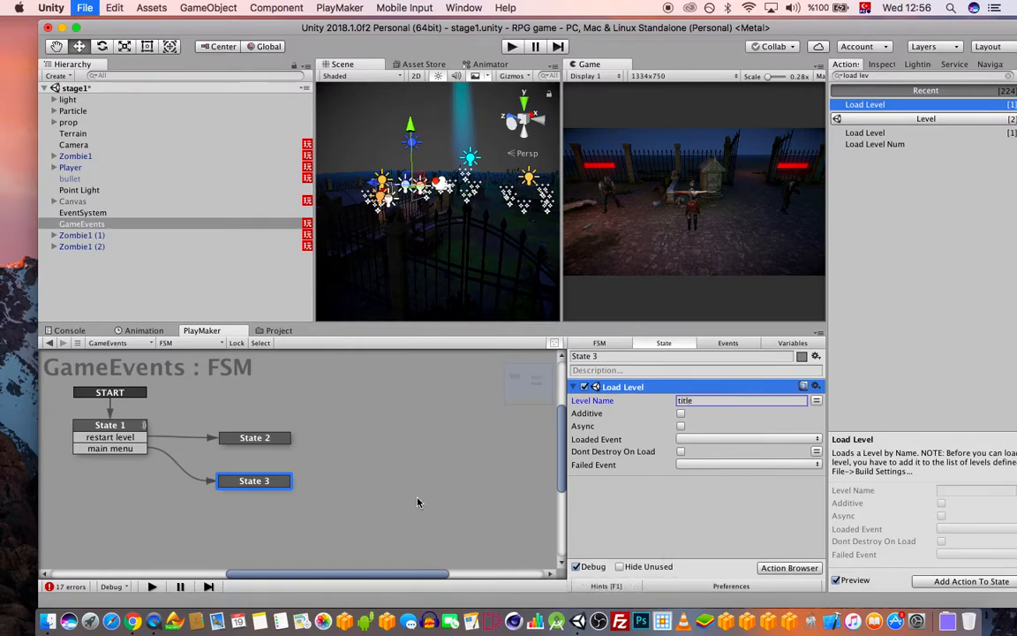
{"action": "left_click", "coordinate": [135, 429]}
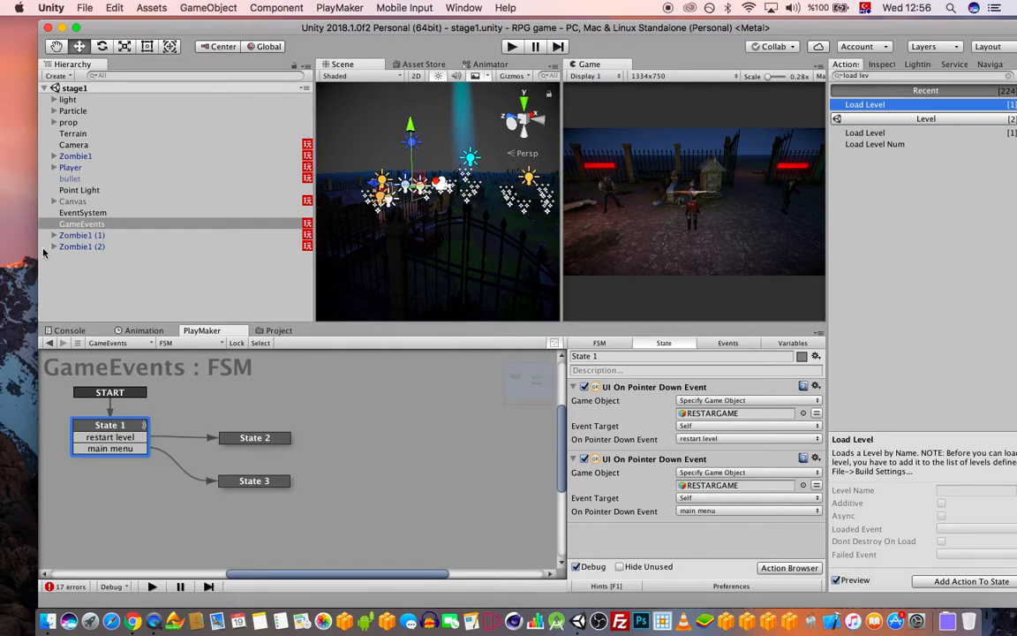
Assign MAINMENU to the second pointer-down action's Game Object, then test-run and stop
{"action": "left_click", "coordinate": [53, 202]}
{"action": "left_click_drag", "start_coordinate": [110, 270], "coordinate": [709, 488]}
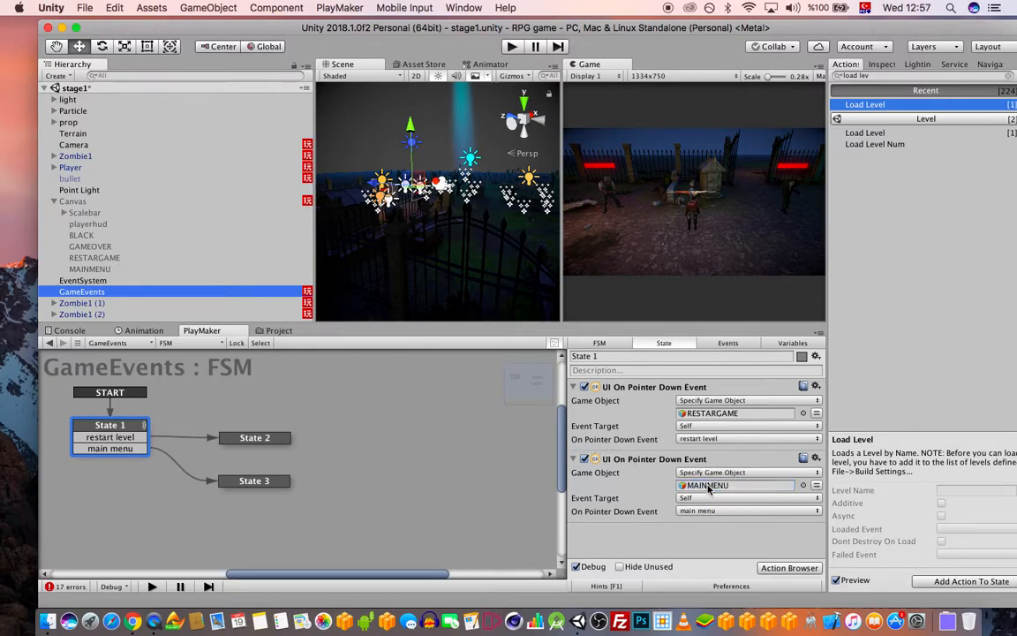
{"action": "left_click", "coordinate": [512, 47]}
{"action": "left_click", "coordinate": [723, 204]}
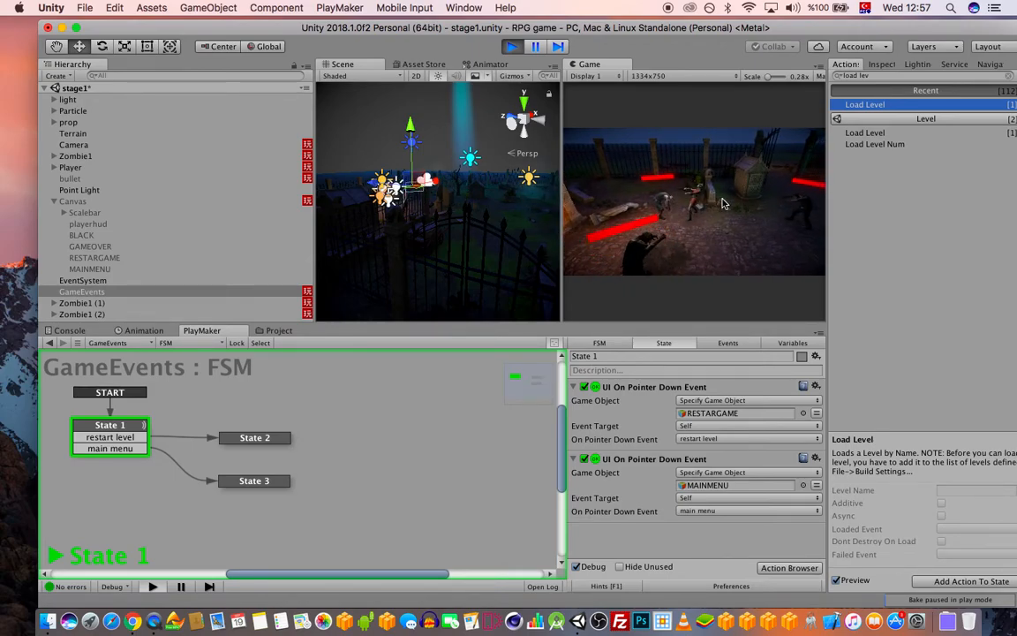
{"action": "left_click", "coordinate": [511, 46]}
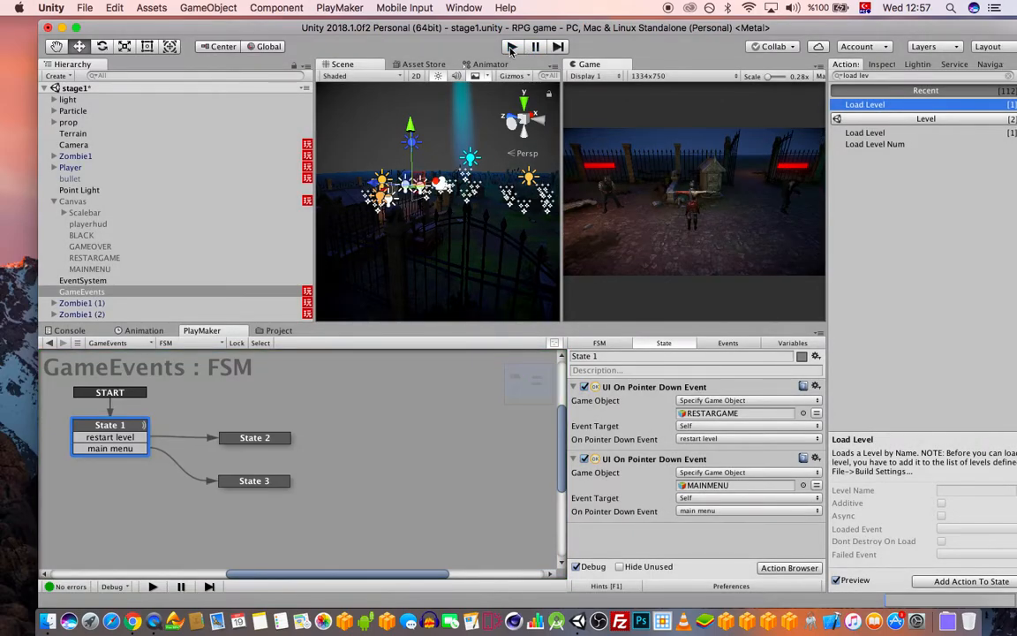
{"action": "left_click", "coordinate": [55, 203]}
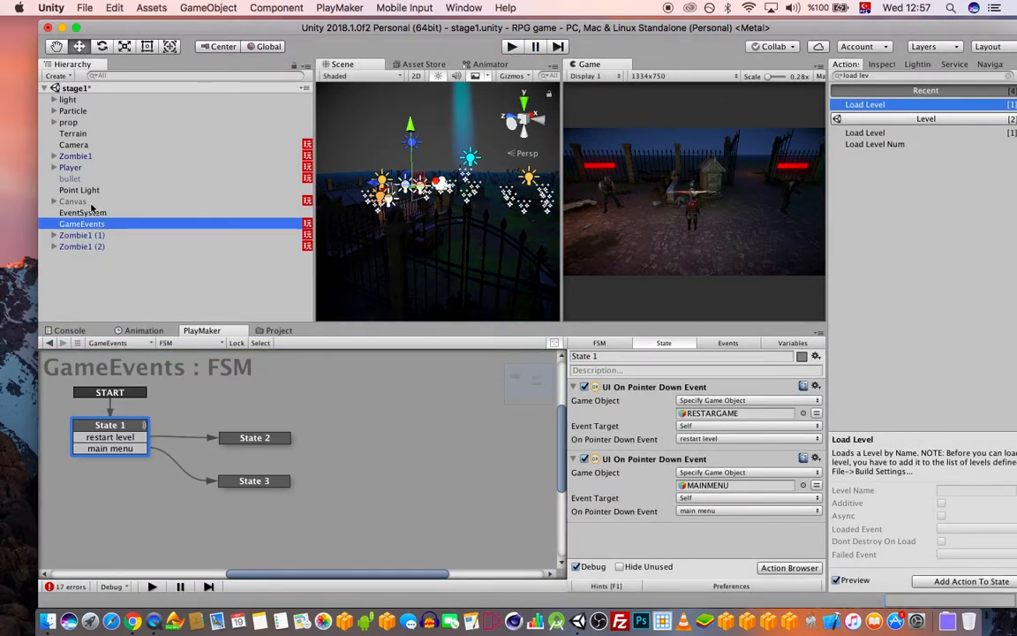
Tick the active checkbox for both the Canvas and bullet objects in the Inspector
{"action": "left_click", "coordinate": [88, 202]}
{"action": "left_click", "coordinate": [883, 64]}
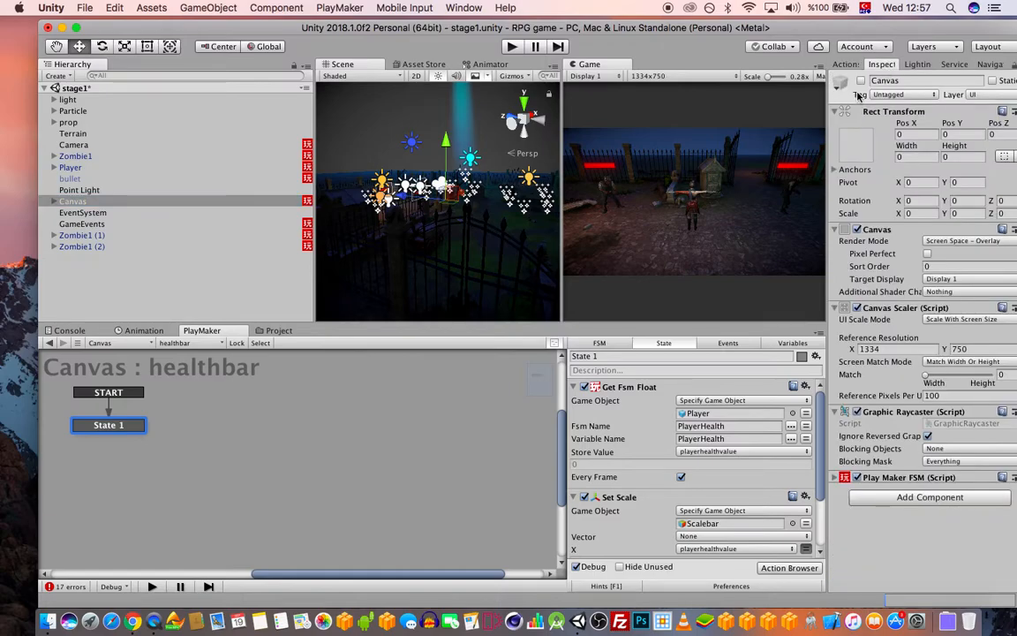
{"action": "left_click", "coordinate": [861, 80]}
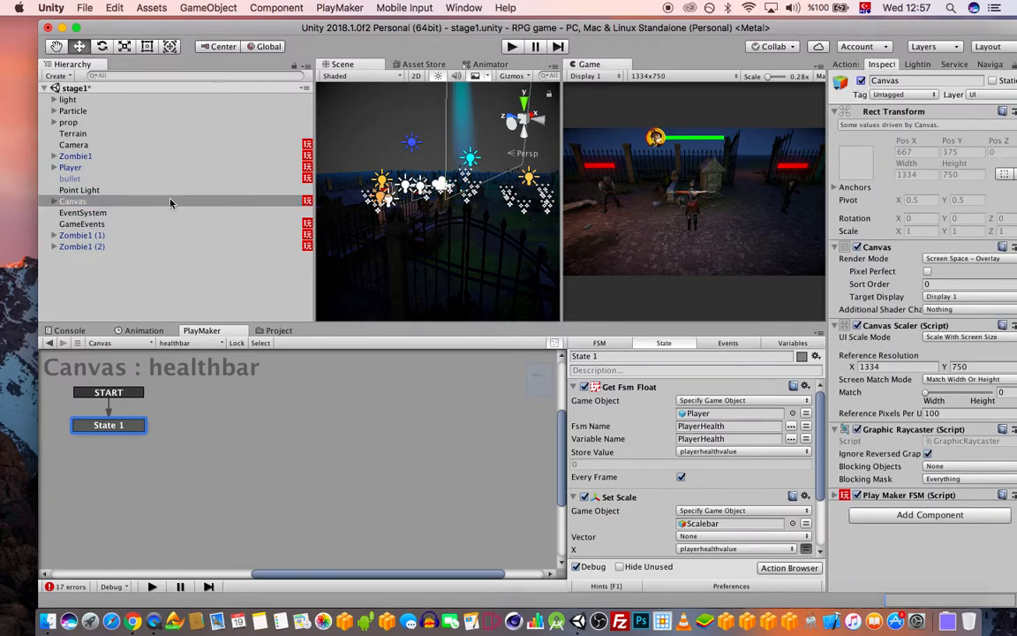
{"action": "left_click", "coordinate": [88, 178]}
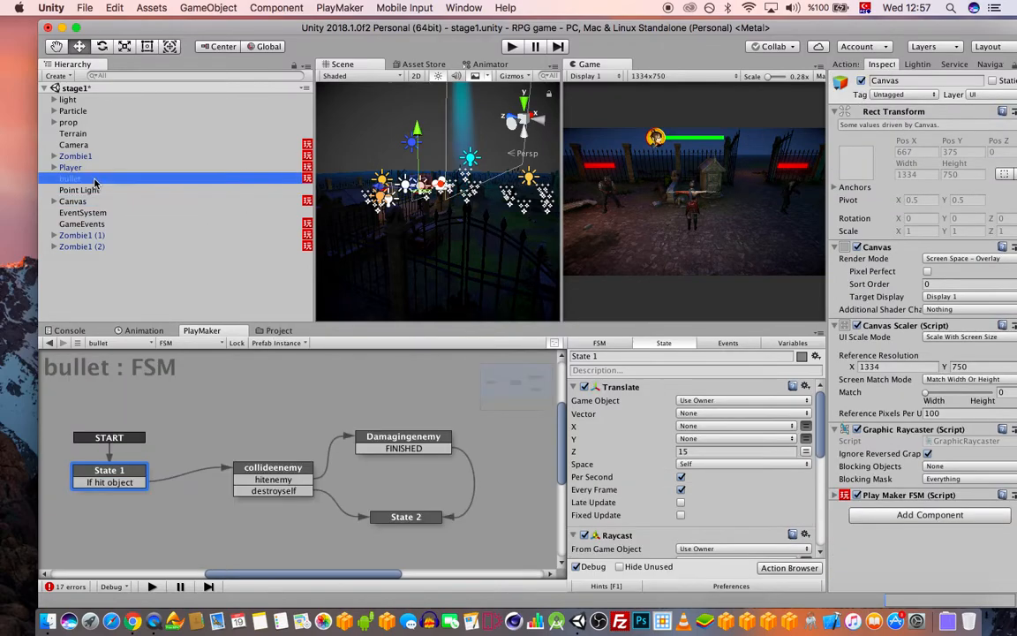
{"action": "left_click", "coordinate": [861, 80]}
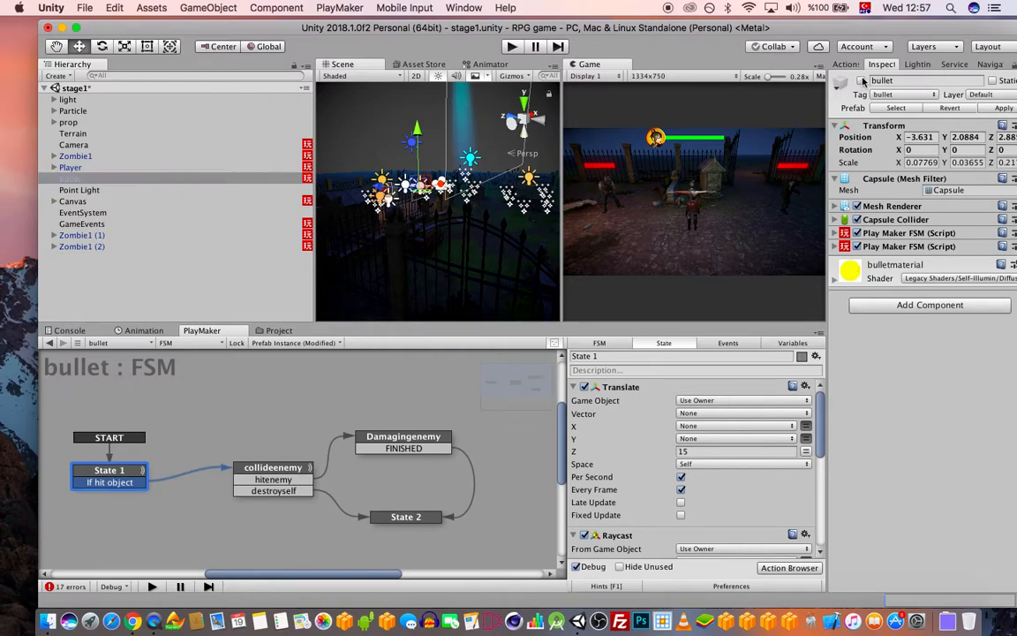
{"action": "left_click", "coordinate": [109, 285]}
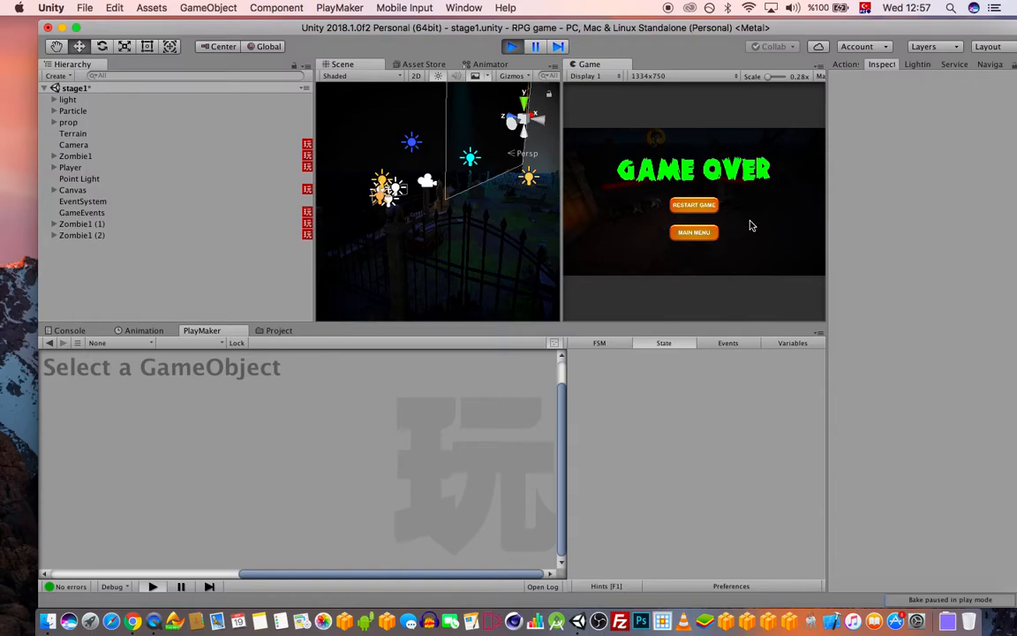
{"action": "left_click", "coordinate": [704, 232]}
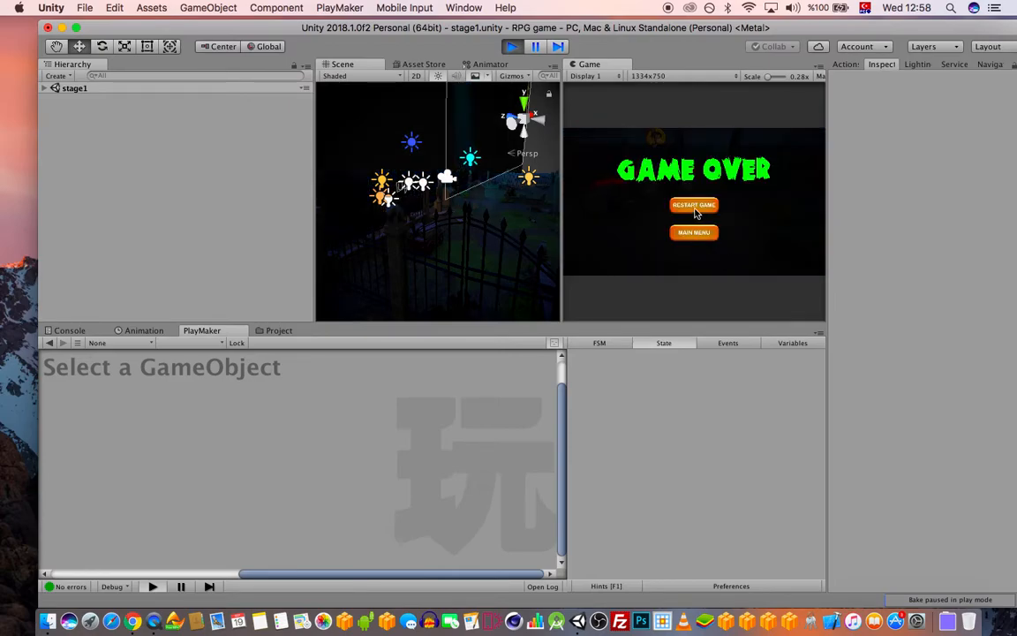
{"action": "left_click", "coordinate": [695, 206]}
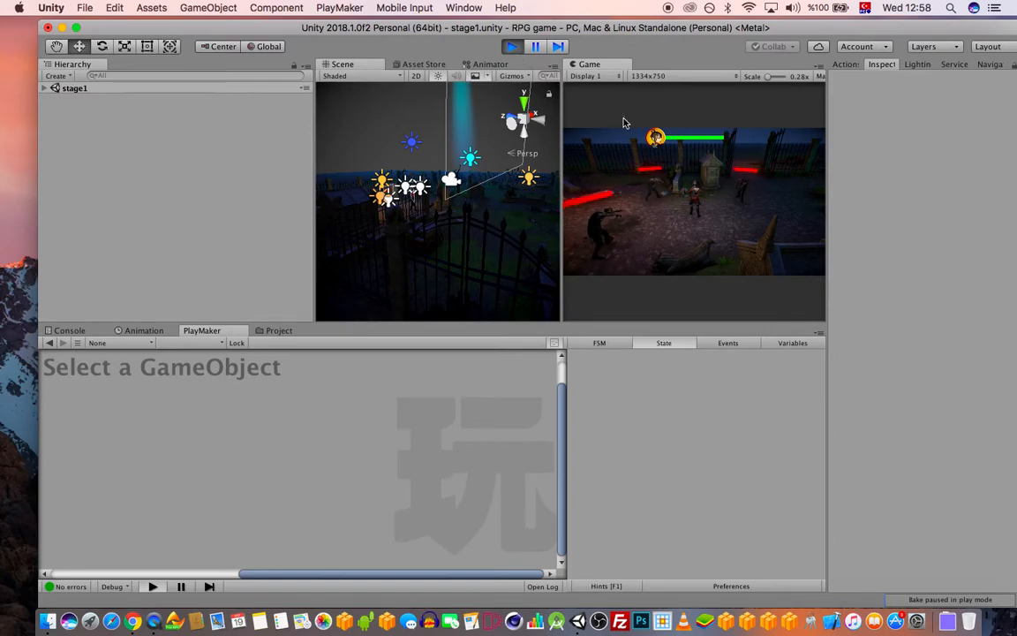
{"action": "left_click_drag", "start_coordinate": [637, 30], "coordinate": [632, 29]}
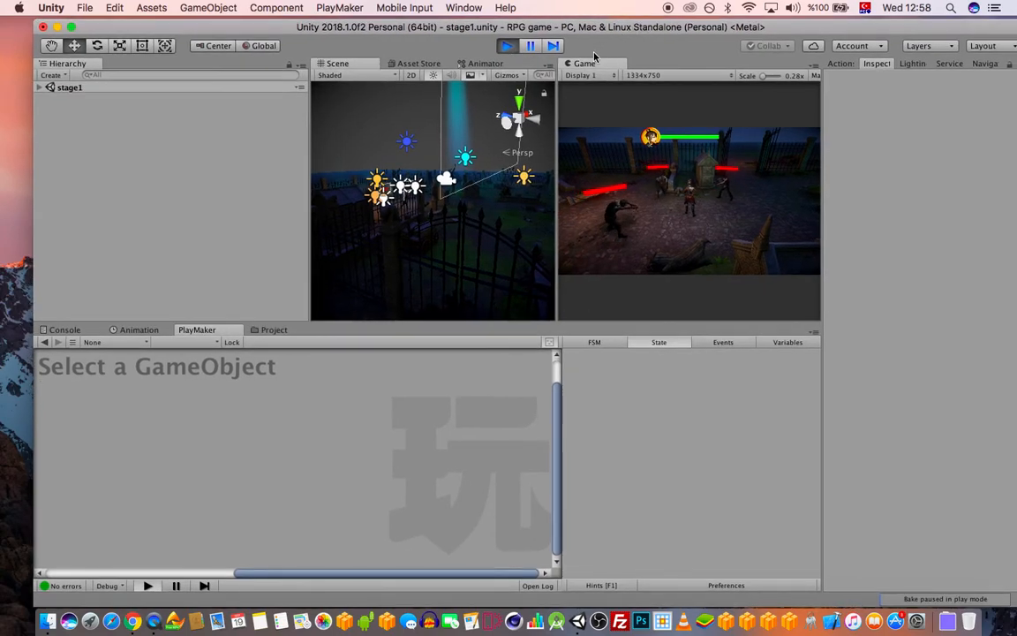
{"action": "left_click", "coordinate": [506, 45]}
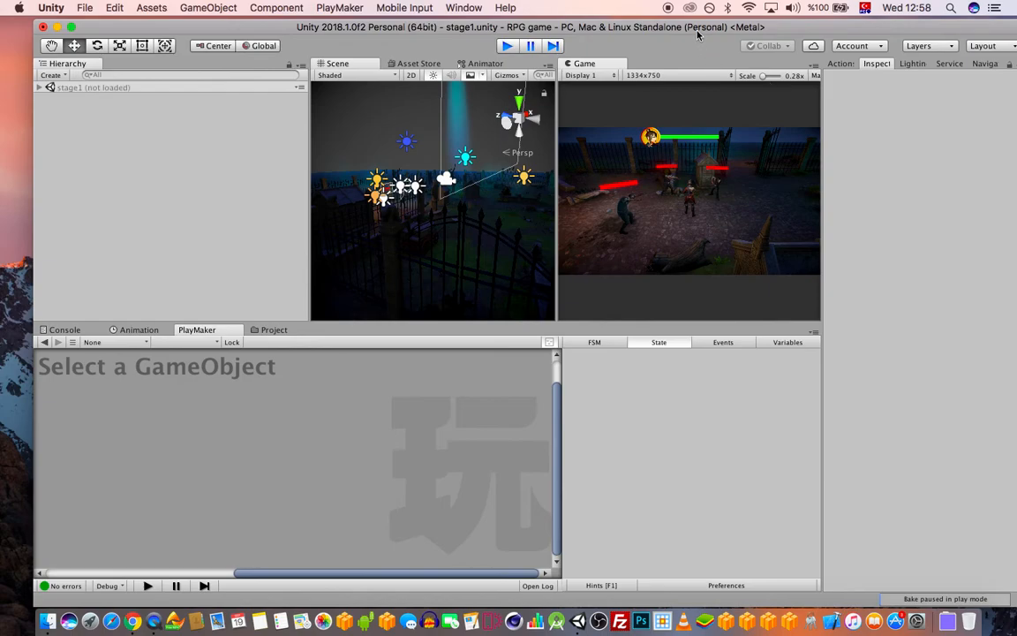